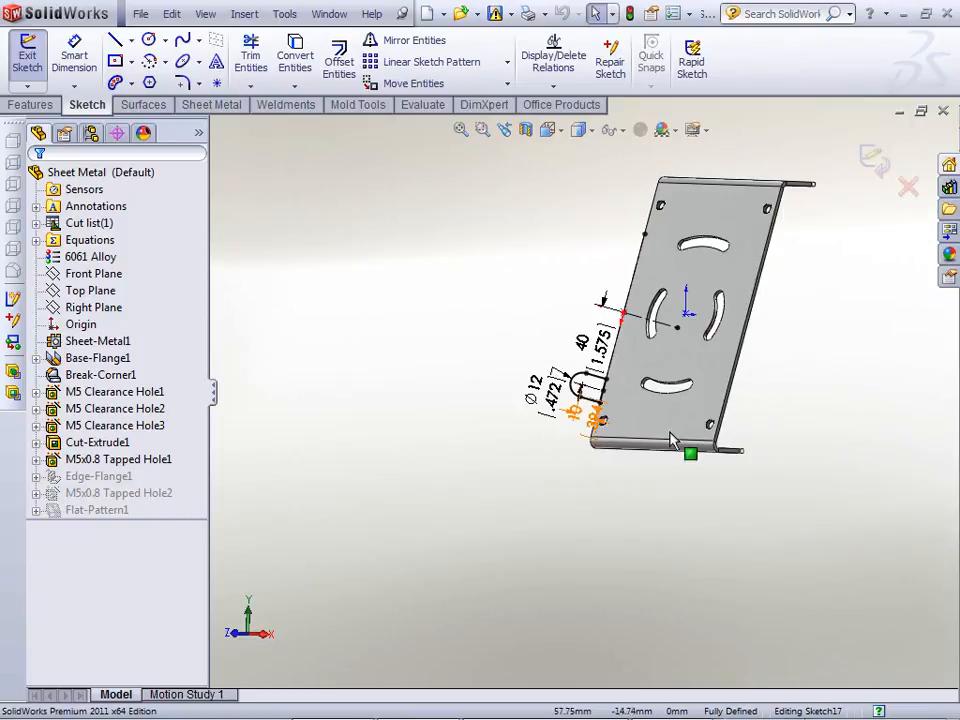
- Exit the tab profile sketch and start a linear pattern directed along the plate's long side edge
middle_drag(407, 268, 433, 273)
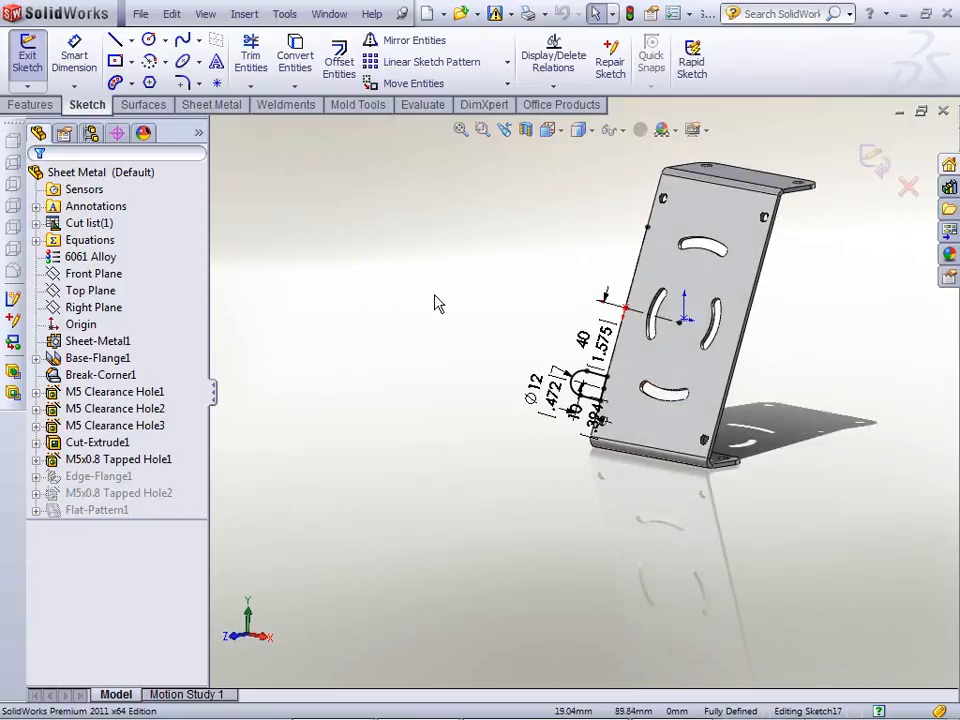
click(27, 55)
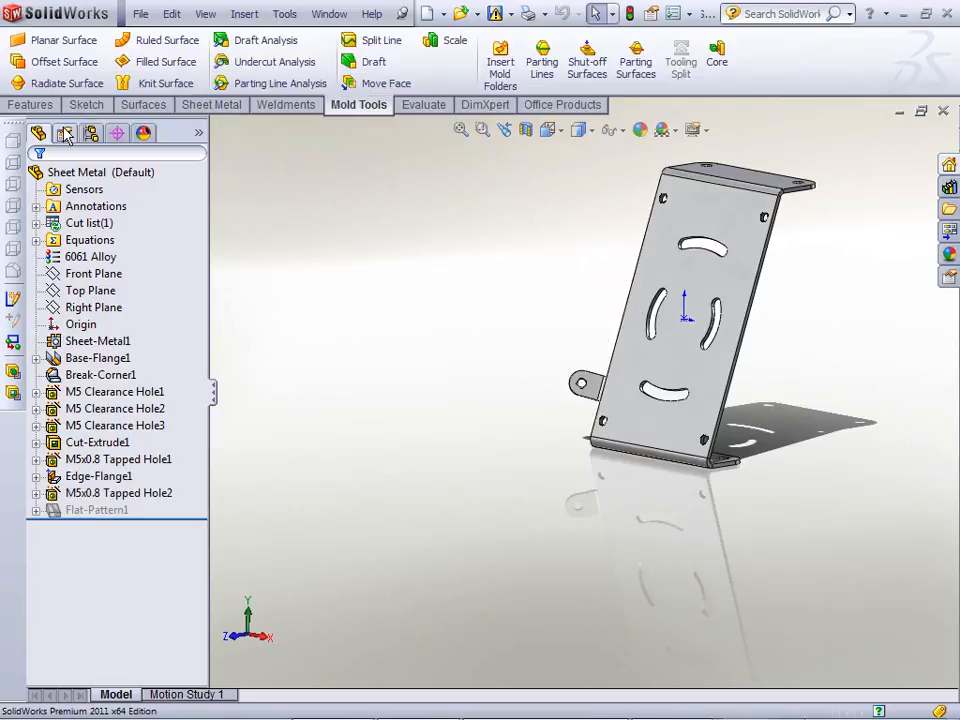
click(30, 104)
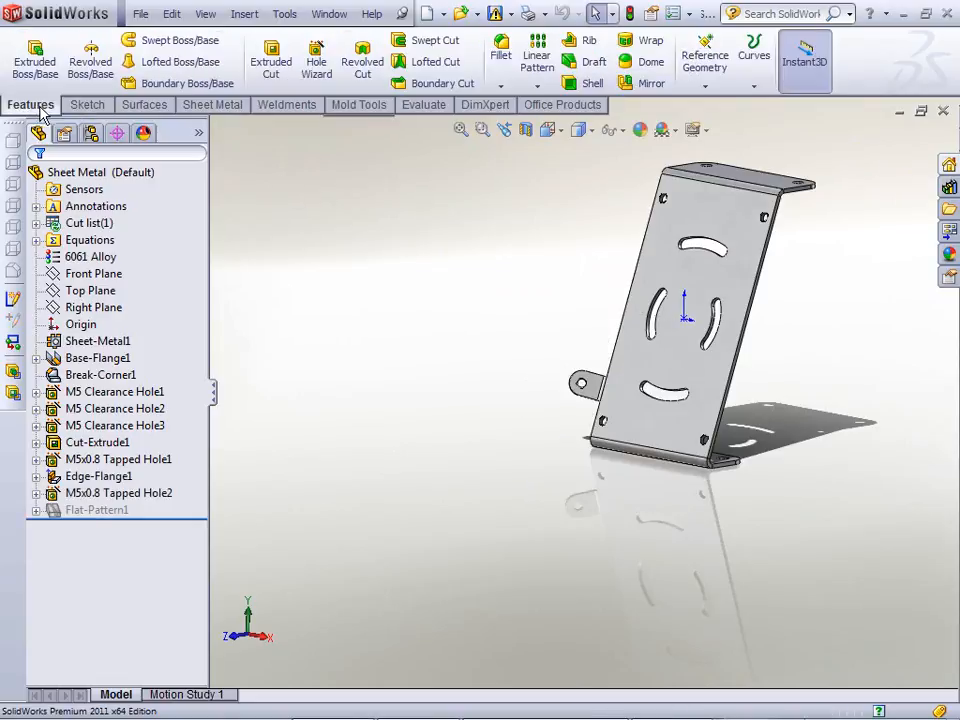
click(537, 62)
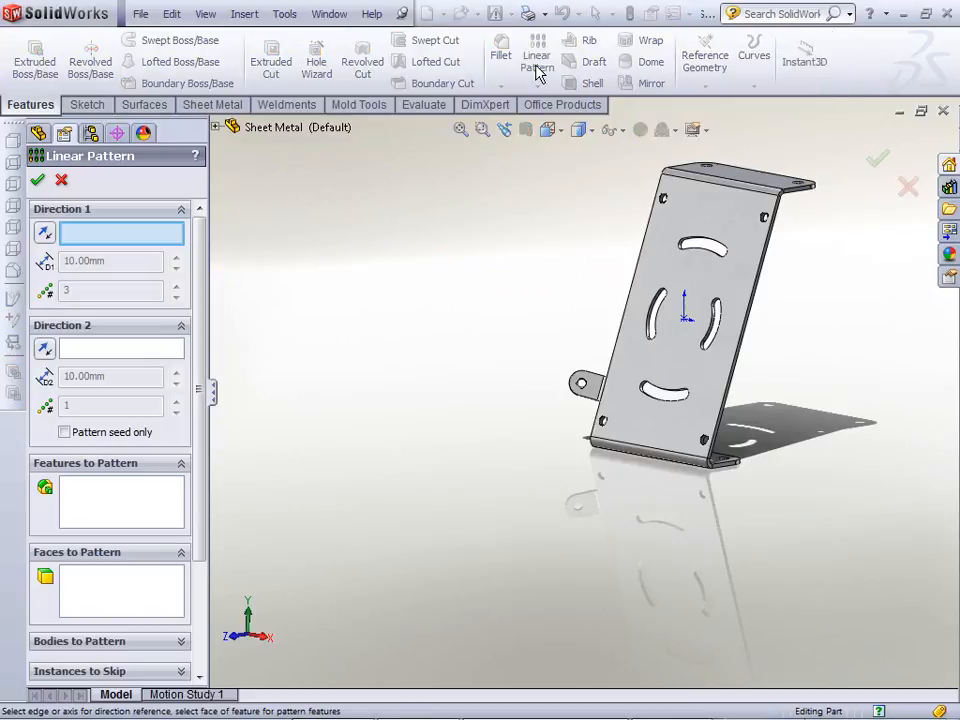
click(632, 280)
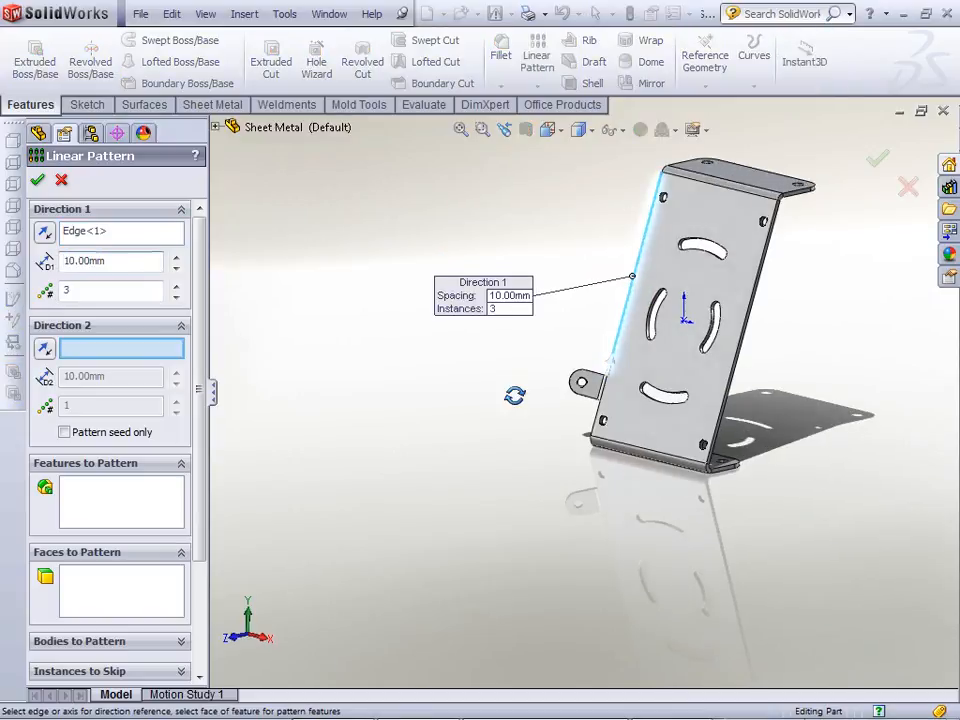
scroll(612, 336, down, 4)
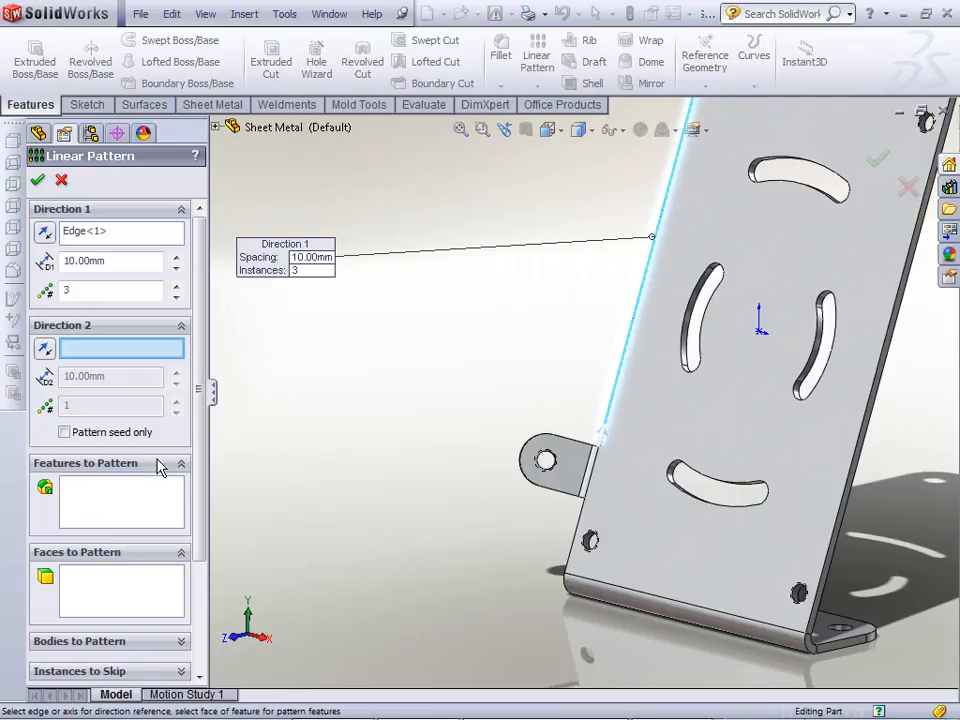
- Add the edge flange tab and its M5x0.8 tapped hole as the features to pattern
click(143, 502)
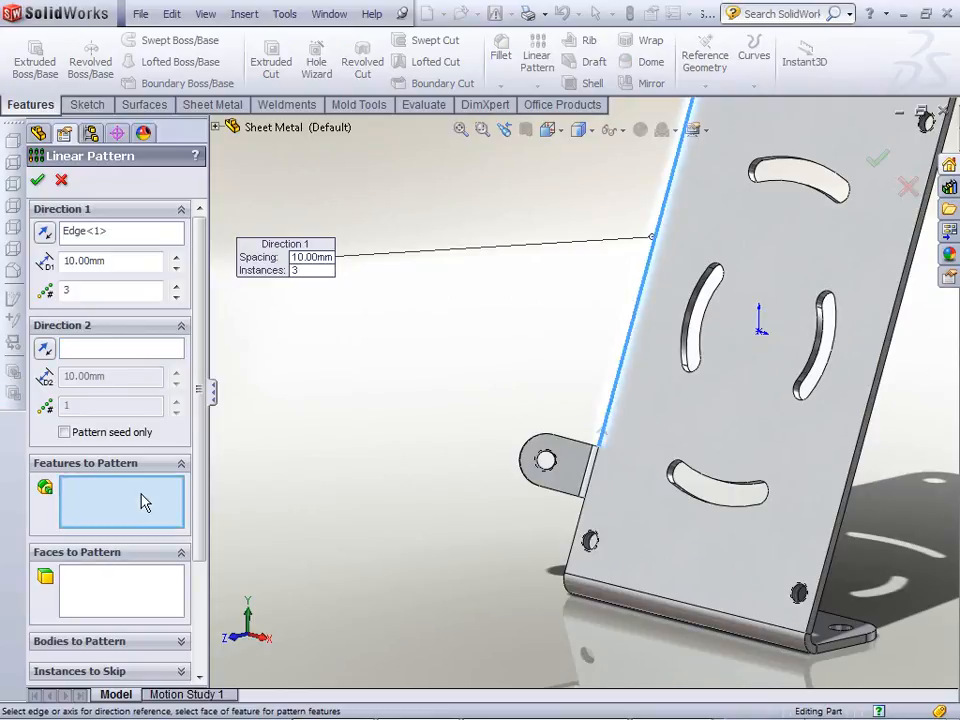
scroll(557, 476, down, 5)
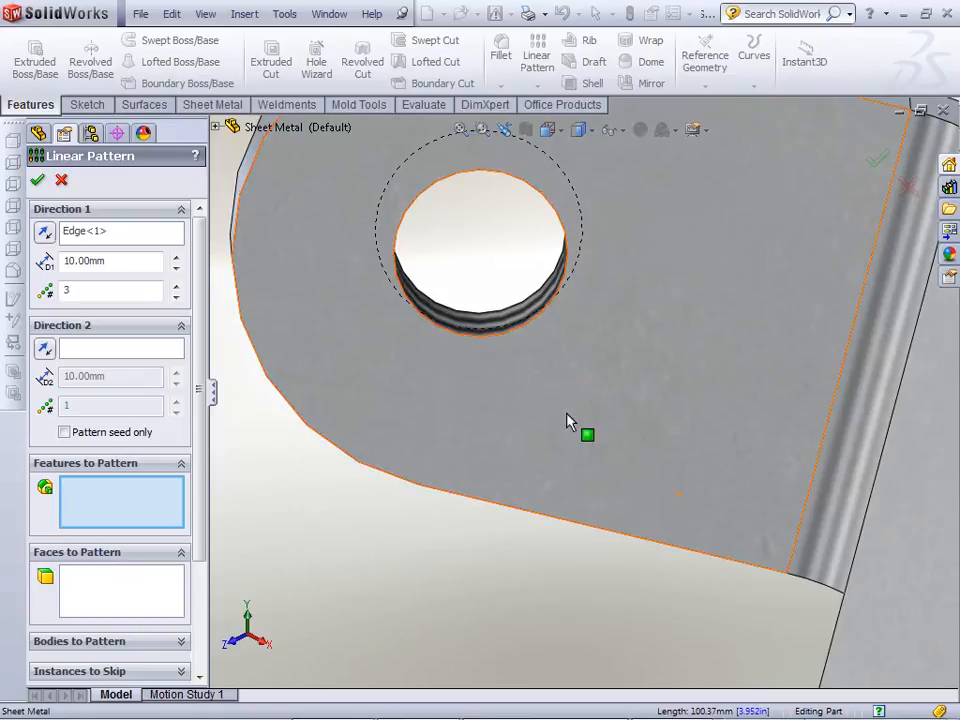
click(568, 420)
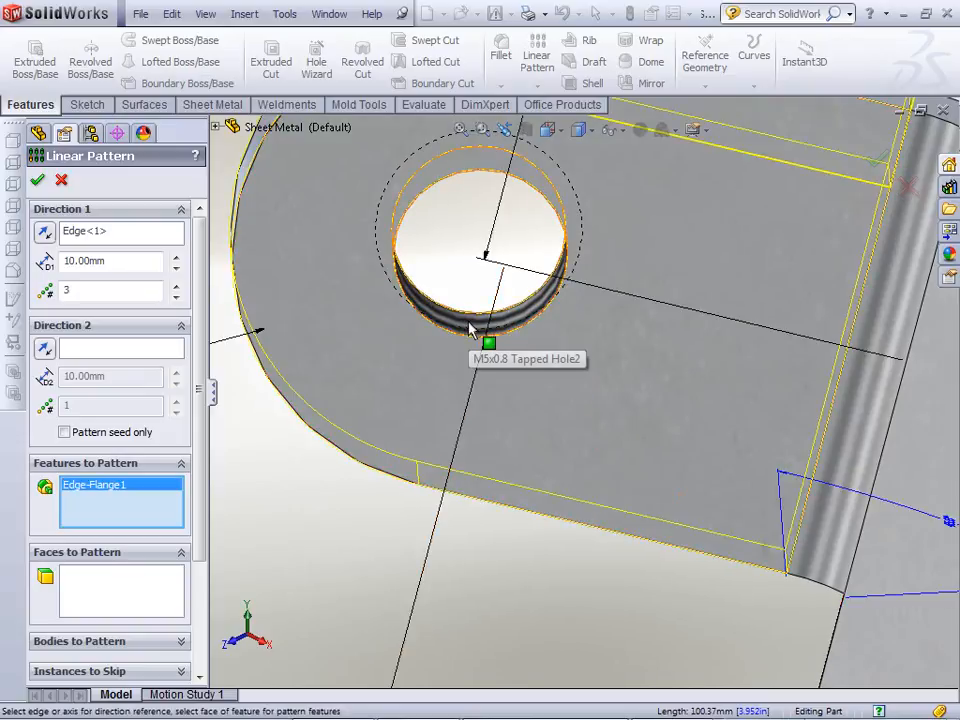
click(485, 334)
scroll(499, 440, up, 5)
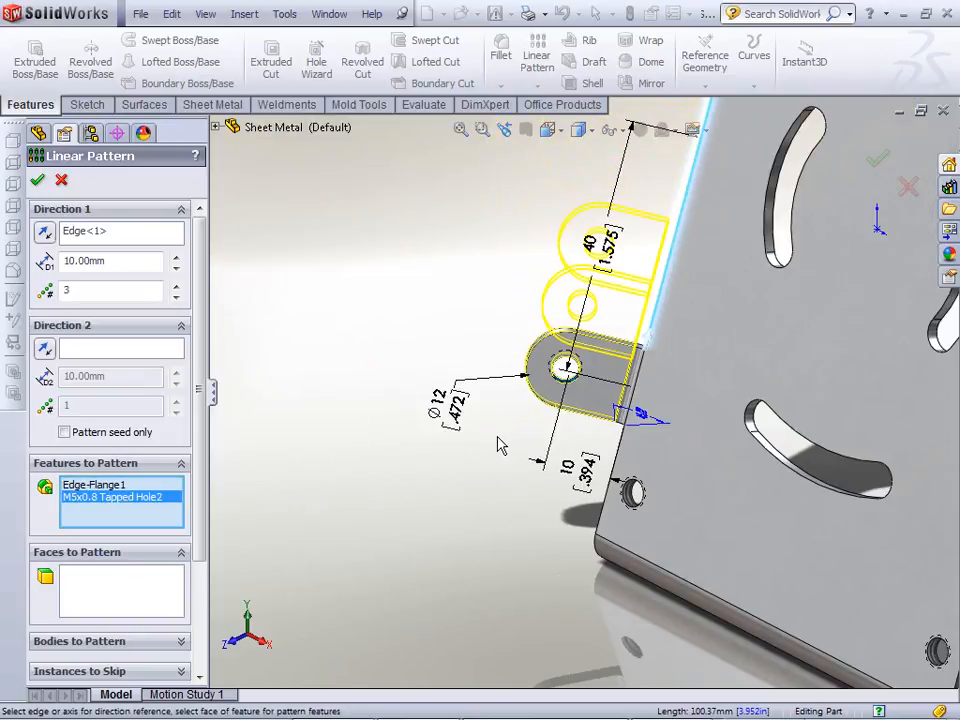
middle_drag(494, 453, 493, 409)
scroll(488, 412, up, 5)
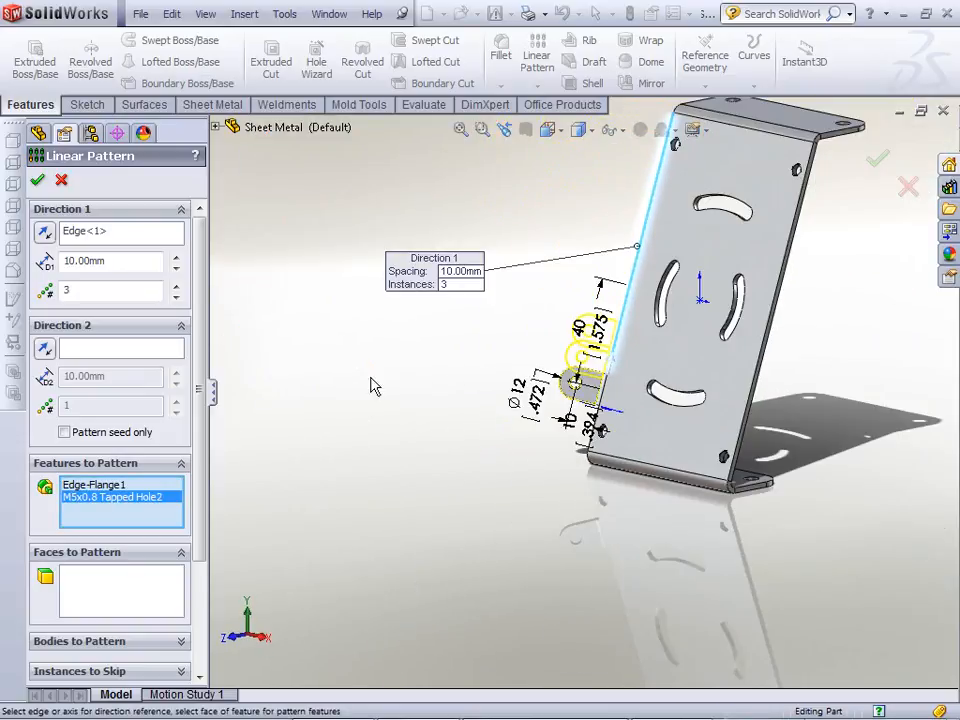
- Set the pattern spacing to 40 mm with 3 instances and create the linear pattern
click(100, 261)
text(40)
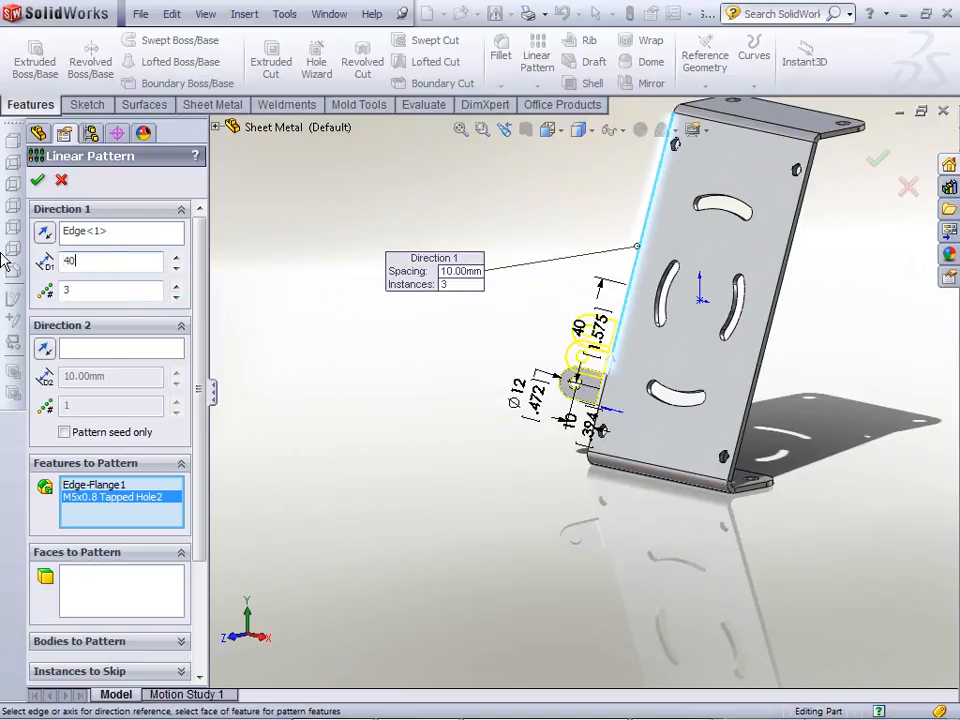
key(Return)
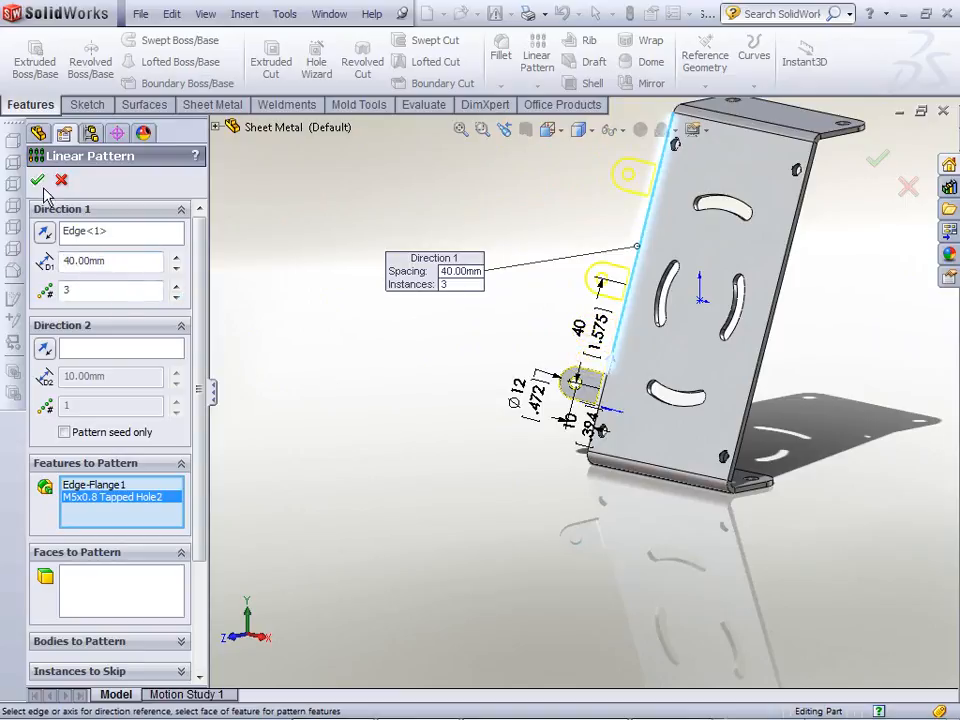
key(Return)
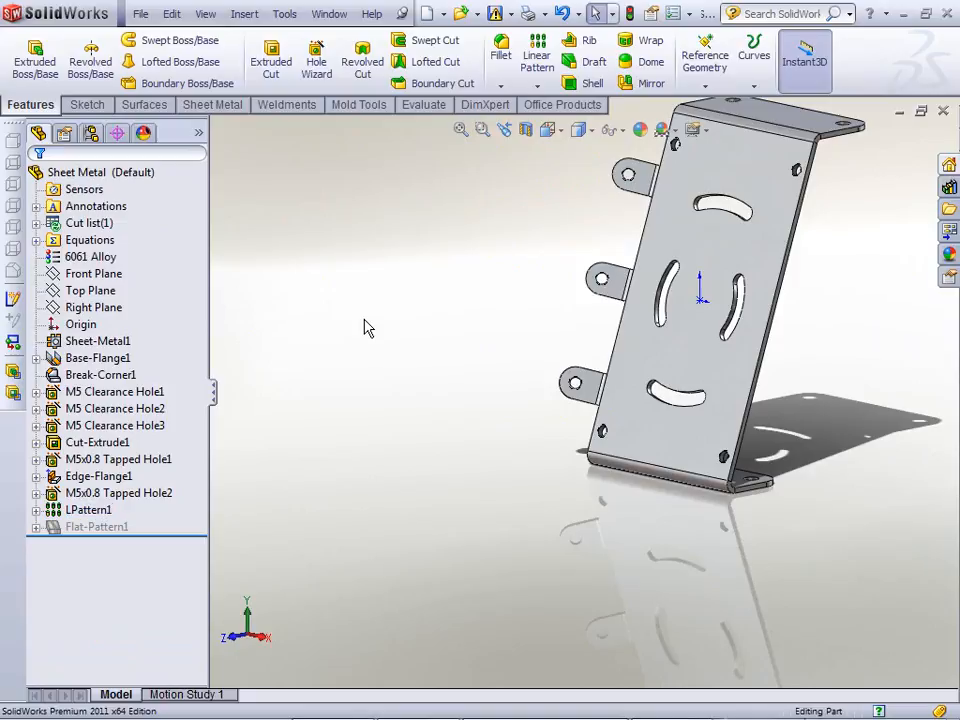
- Examine the individual bends contained in the linear pattern feature and locate them on the model
click(36, 510)
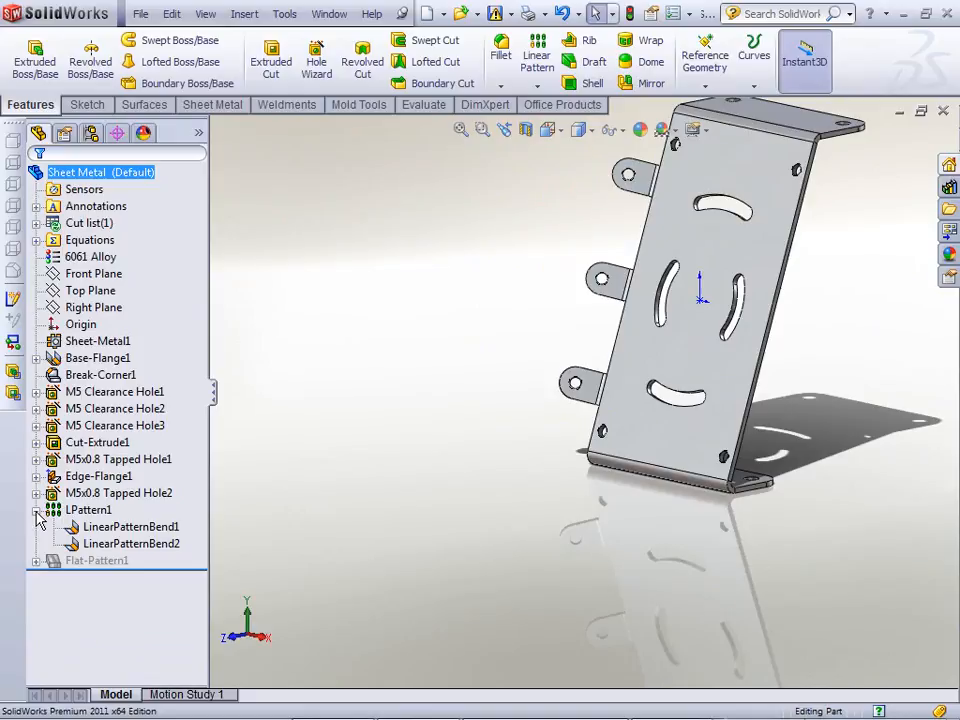
click(122, 528)
click(125, 545)
ctrl+click(87, 512)
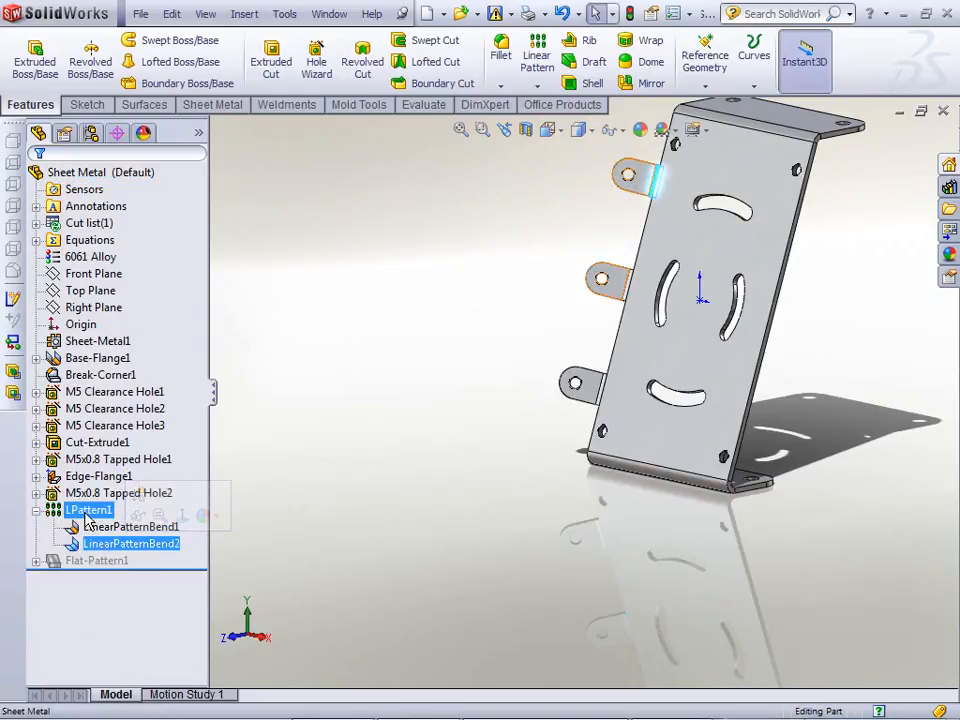
click(66, 529)
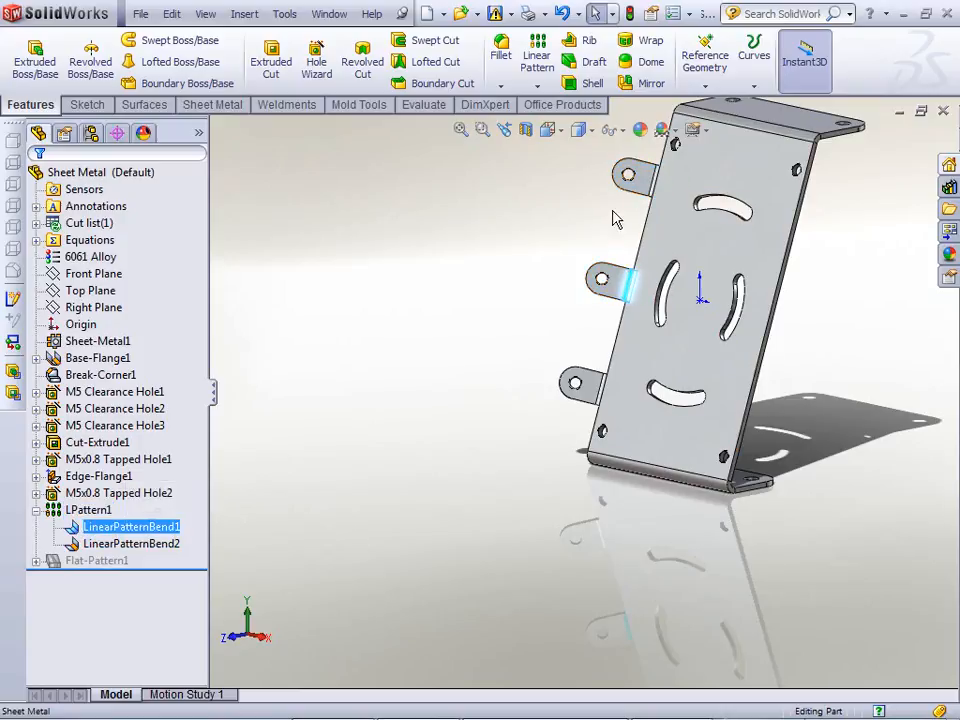
click(473, 388)
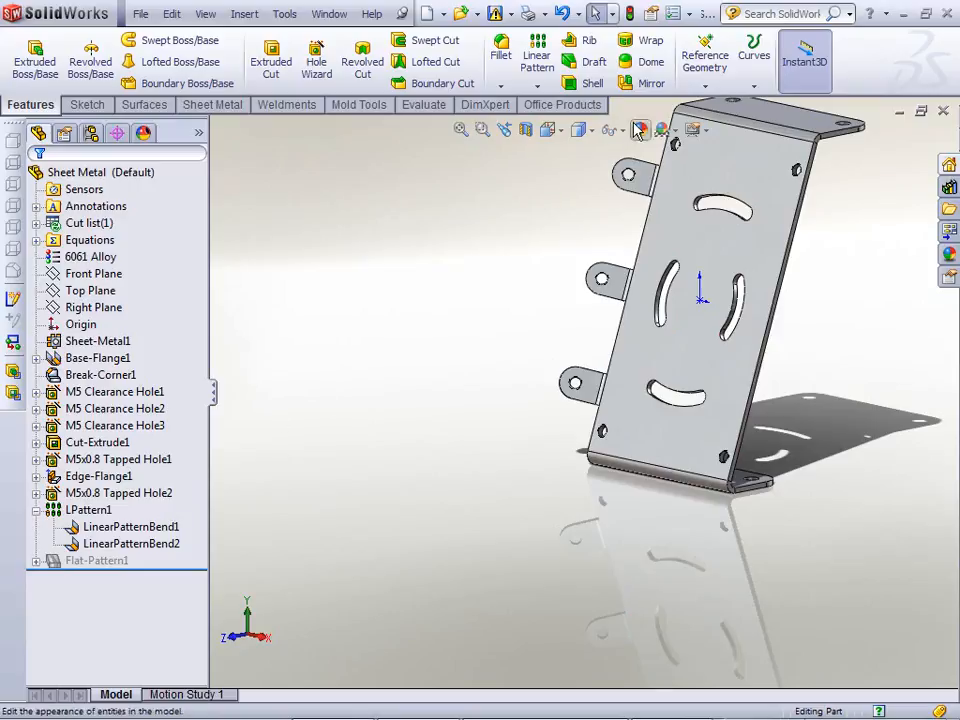
- Mirror the linear pattern of tabs about the Right Plane onto the plate's opposite side
click(645, 83)
scroll(488, 328, up, 3)
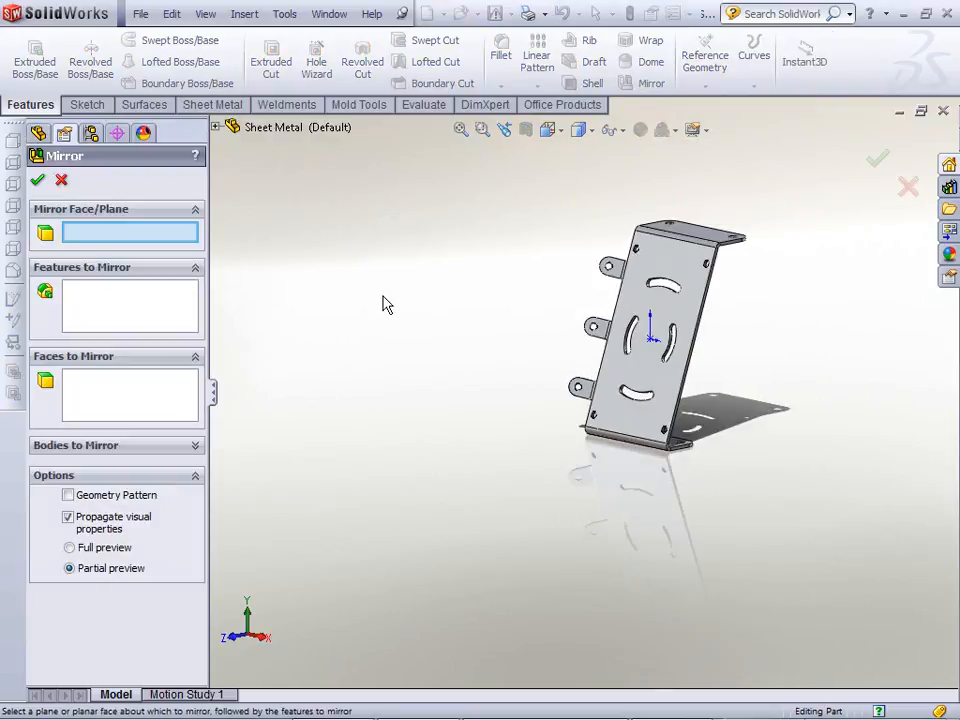
click(215, 127)
click(285, 262)
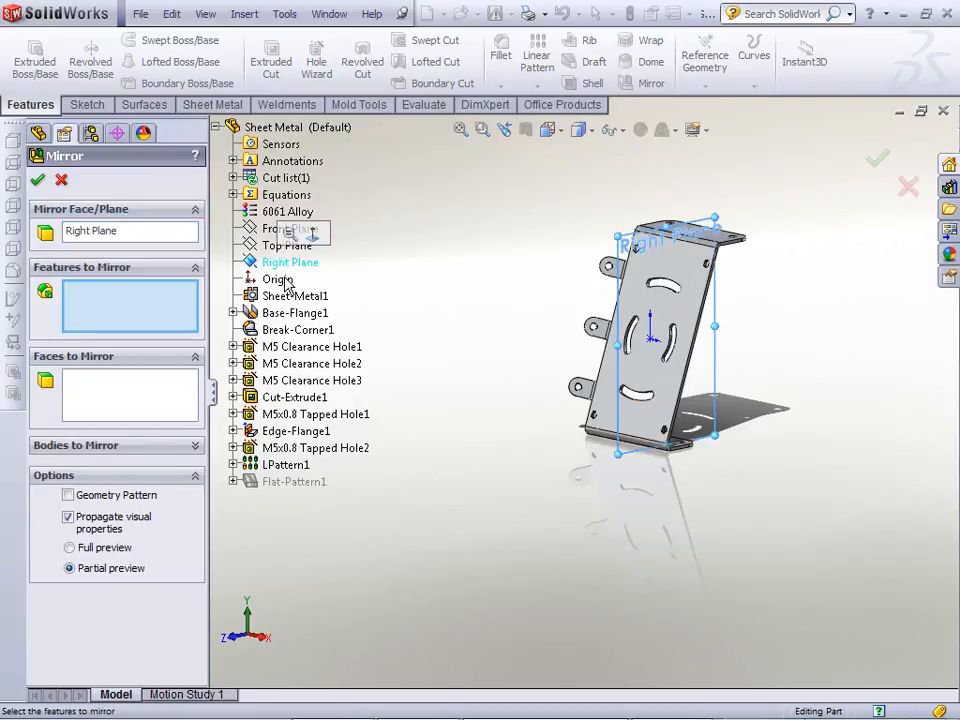
scroll(583, 378, down, 5)
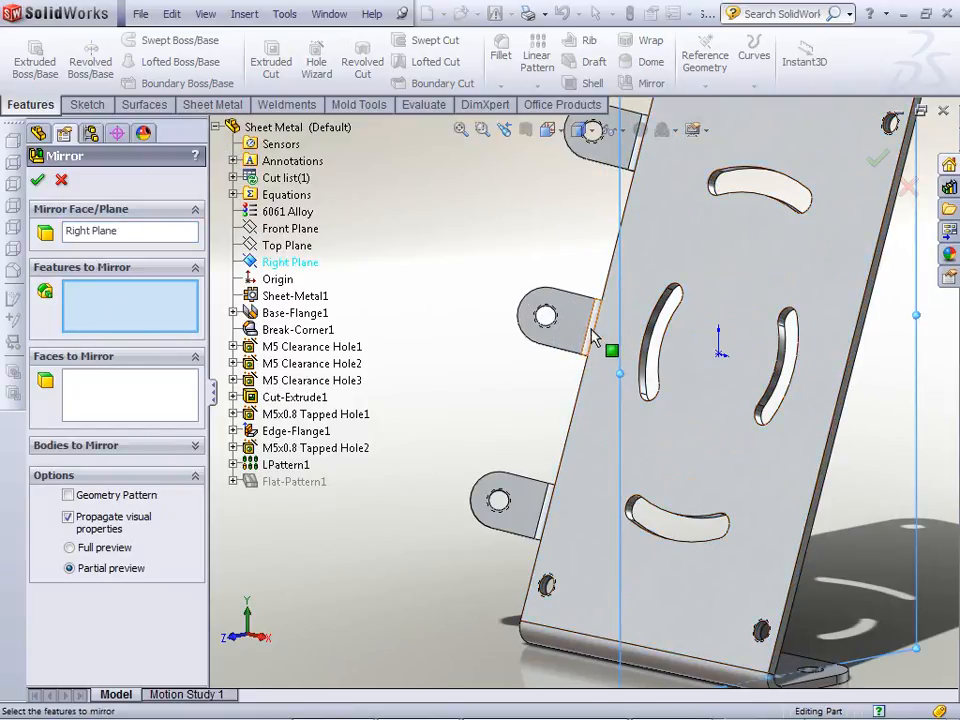
click(580, 372)
middle_drag(563, 507, 615, 496)
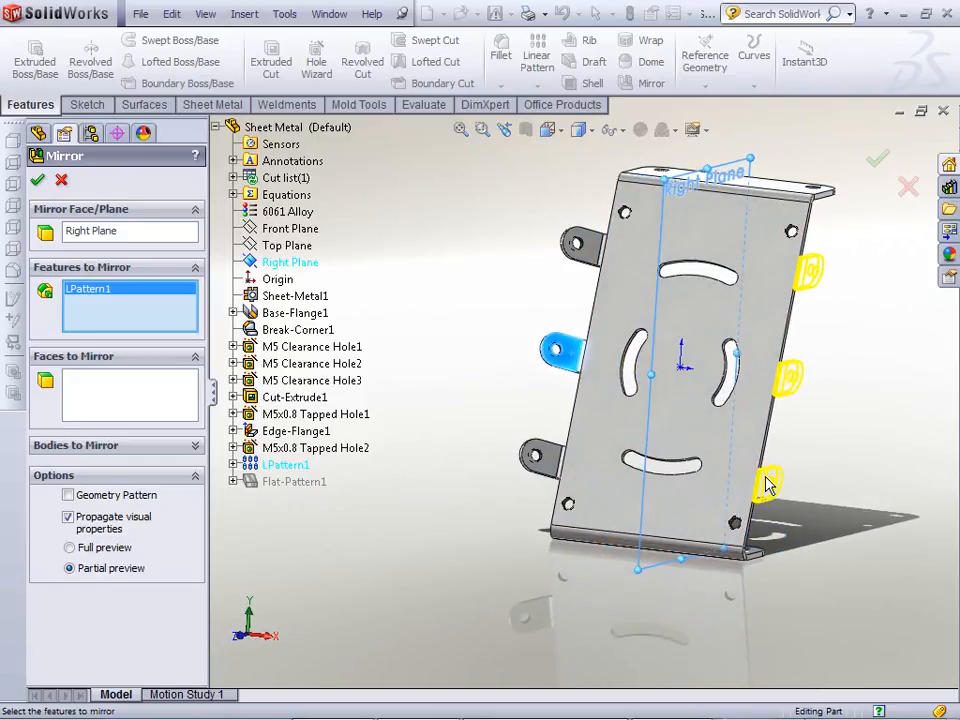
scroll(497, 326, up, 2)
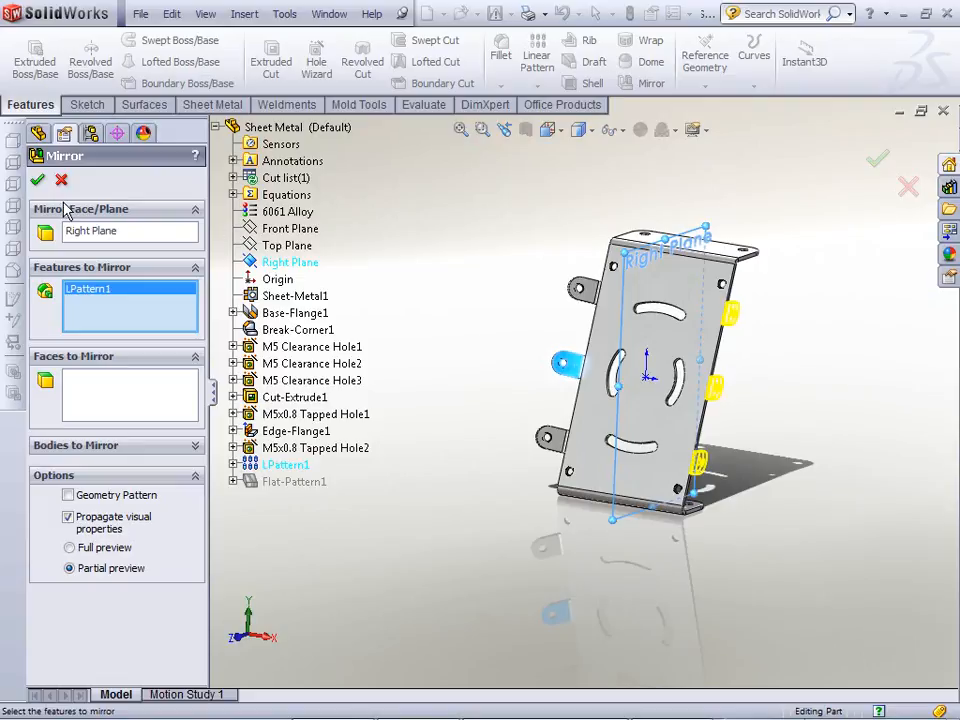
click(35, 182)
click(463, 334)
middle_drag(463, 341, 592, 346)
- Examine the individual bends contained in the mirror feature, then collapse the mirror and linear pattern features
click(37, 561)
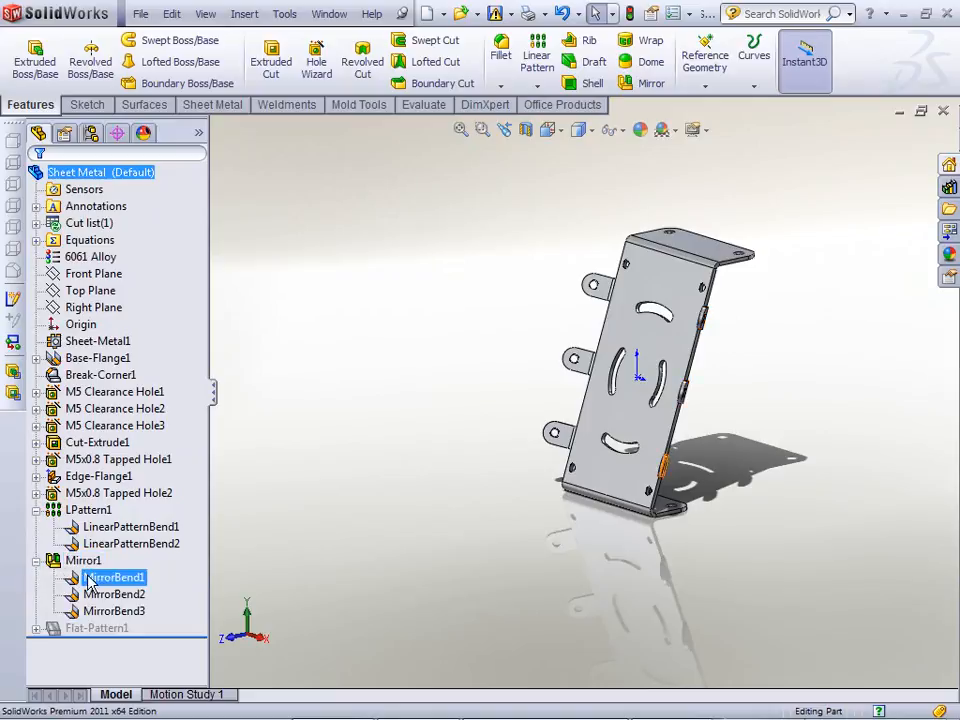
click(84, 561)
click(100, 577)
click(112, 591)
click(109, 600)
click(99, 609)
click(88, 580)
click(88, 593)
click(91, 611)
click(85, 597)
click(79, 579)
click(36, 561)
click(36, 510)
click(321, 378)
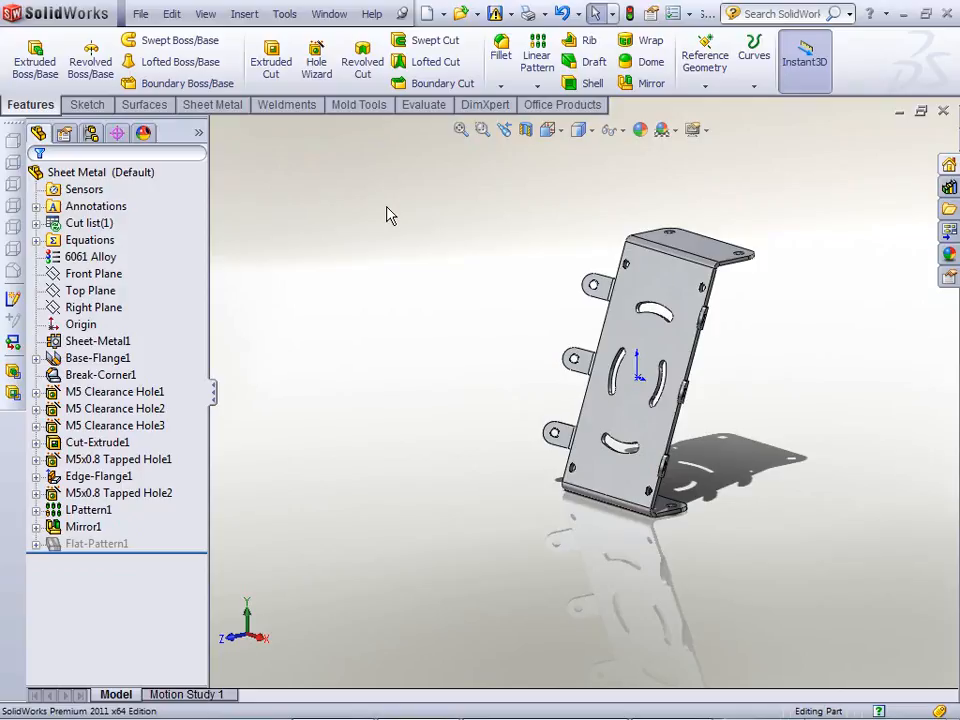
- Flatten the part, check the length of the long bounding line, and return the part to its folded state
click(227, 108)
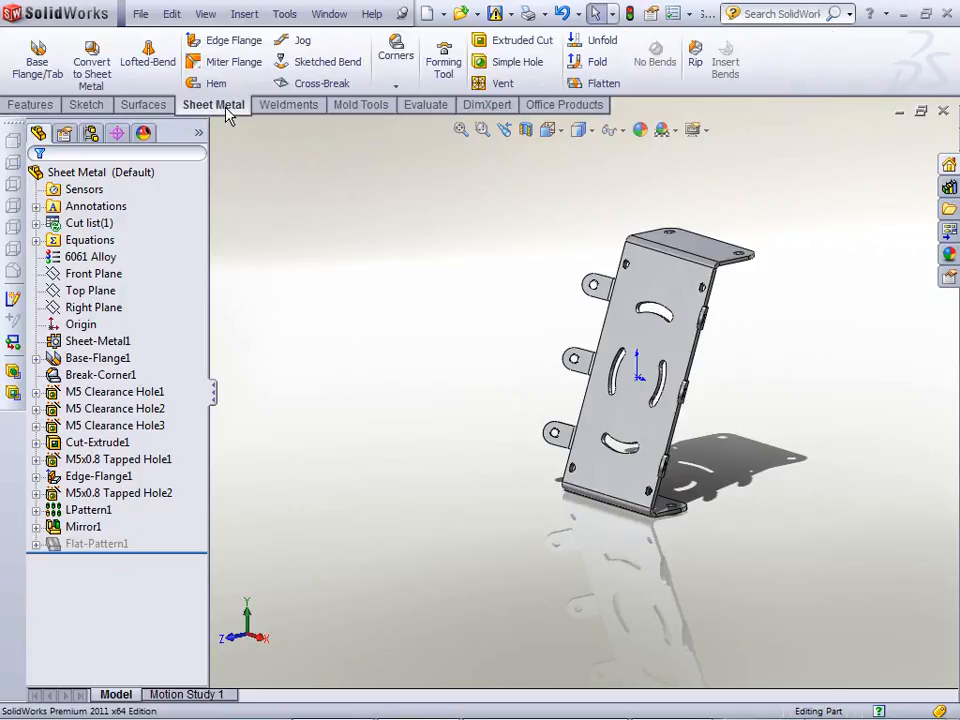
click(603, 83)
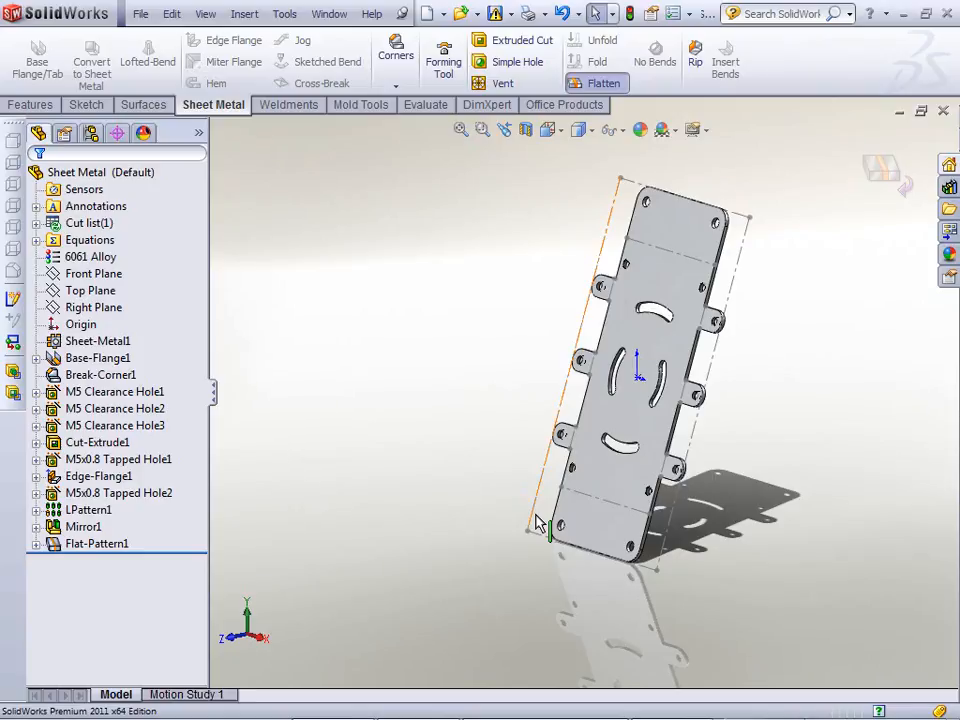
click(716, 370)
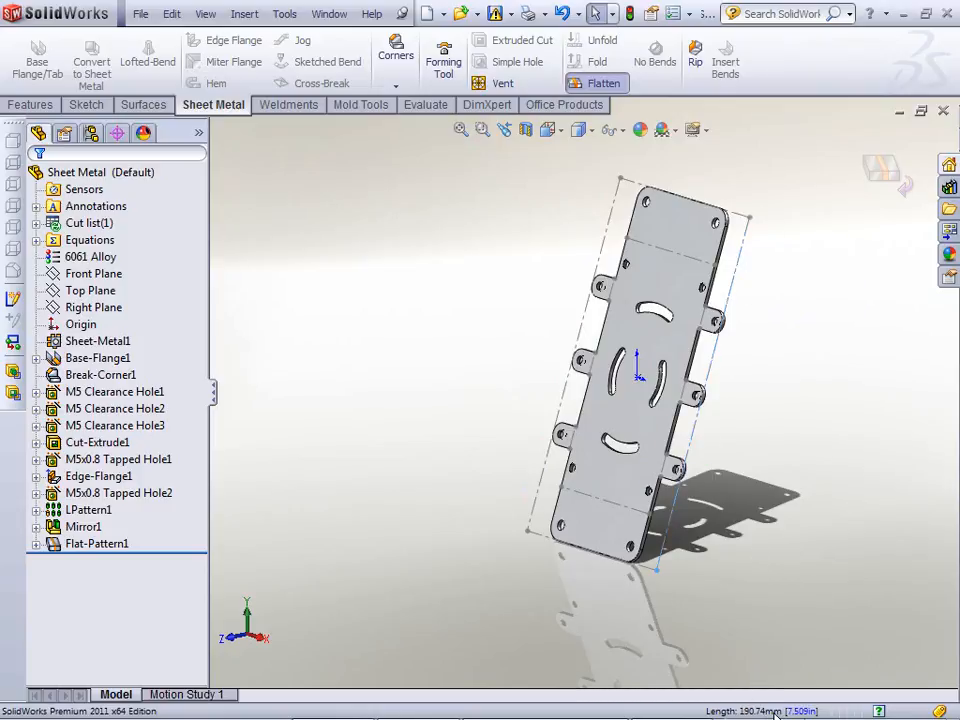
click(740, 620)
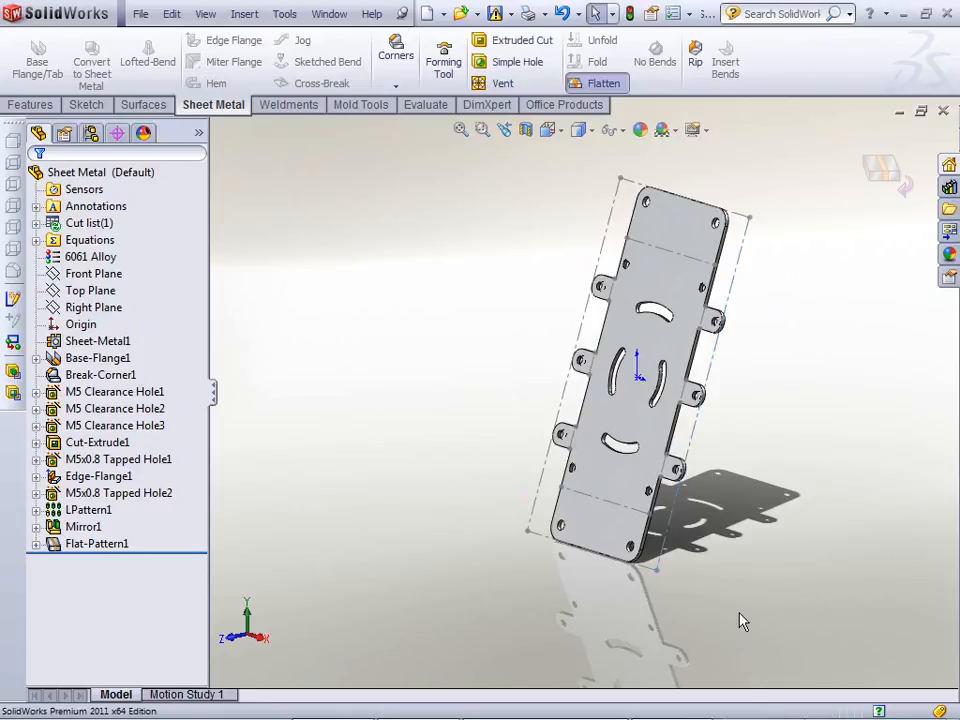
click(603, 83)
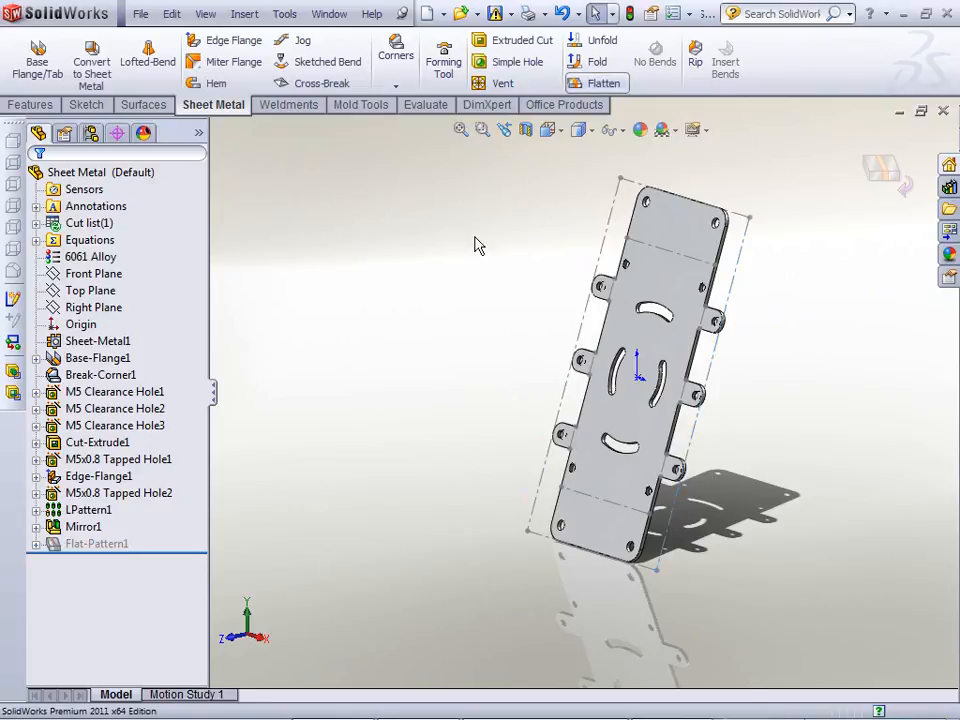
- Review the bend parameters and bend allowance type in the Sheet-Metal1 feature's definition
right_click(106, 341)
click(122, 288)
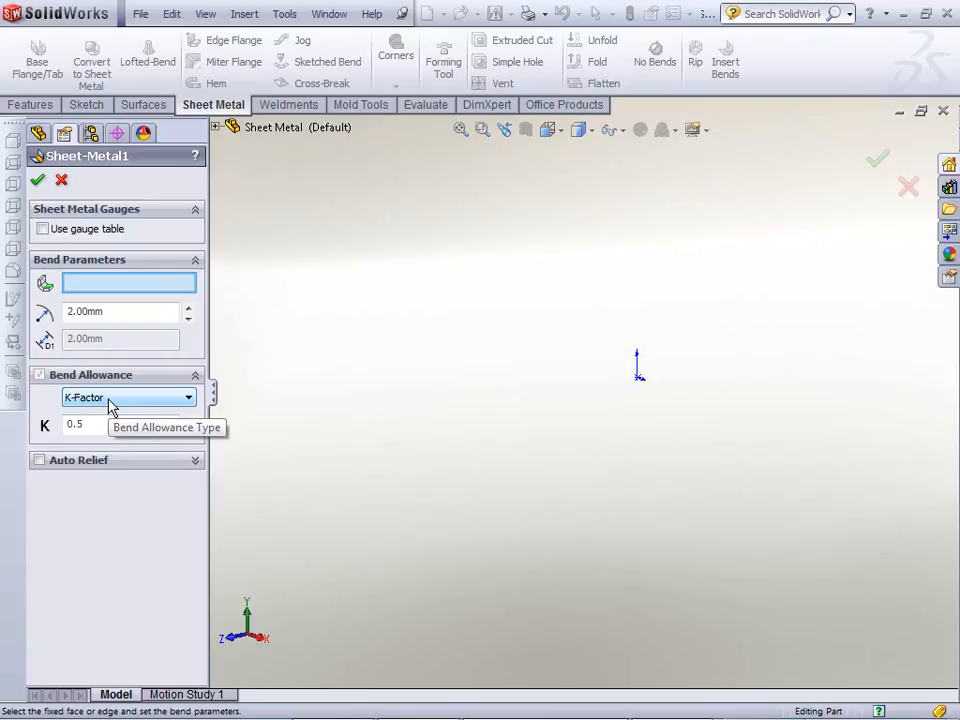
click(37, 180)
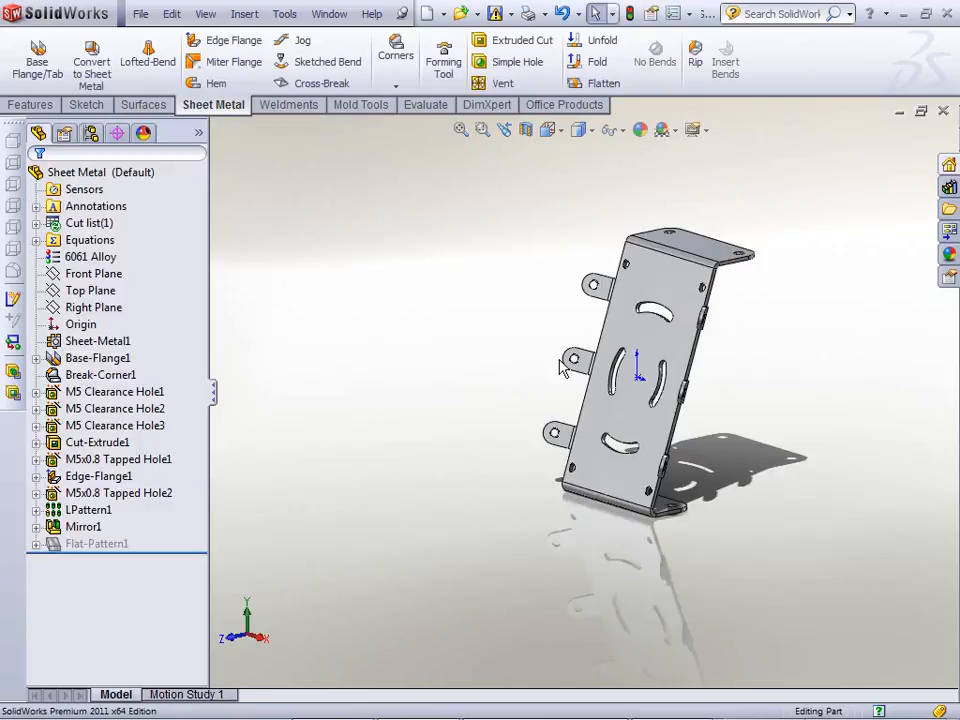
- Inspect the bend between the plate and its lower flange from the side
middle_drag(562, 368, 491, 356)
scroll(692, 535, up, 5)
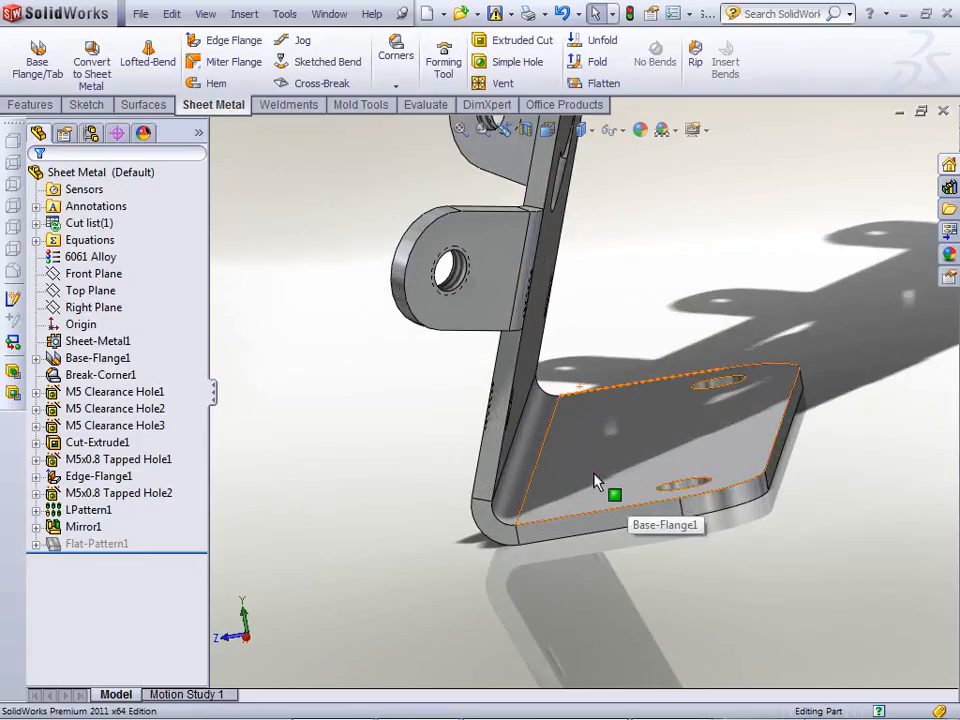
click(603, 461)
middle_click(598, 457)
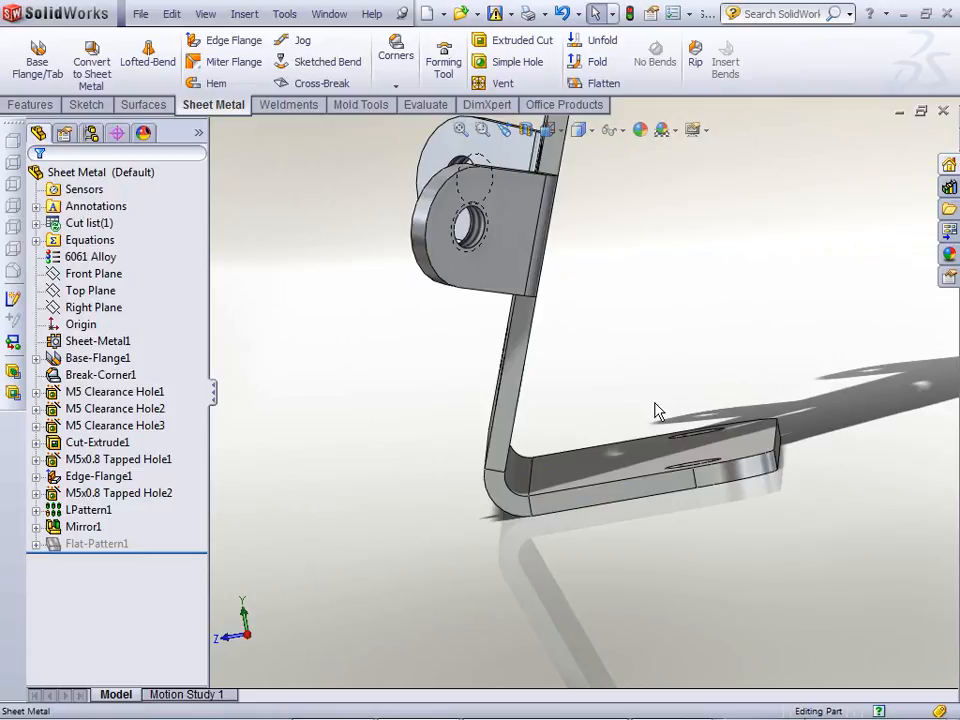
scroll(652, 415, up, 5)
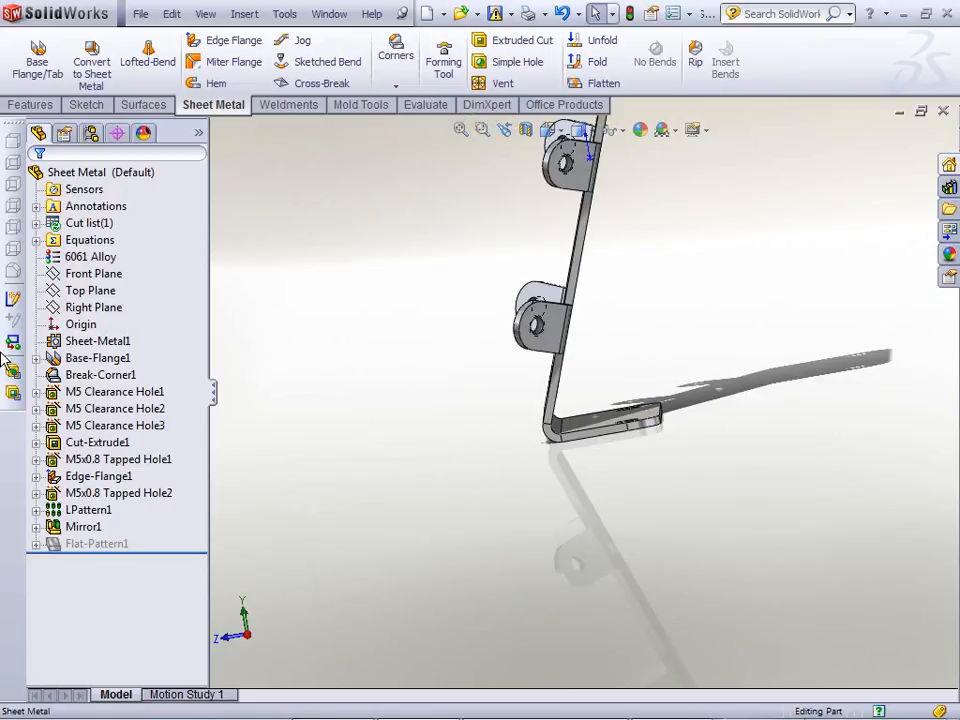
- Review the available bend allowance types in the Sheet-Metal1 feature's definition and leave without changing it
right_click(103, 345)
click(115, 291)
click(143, 397)
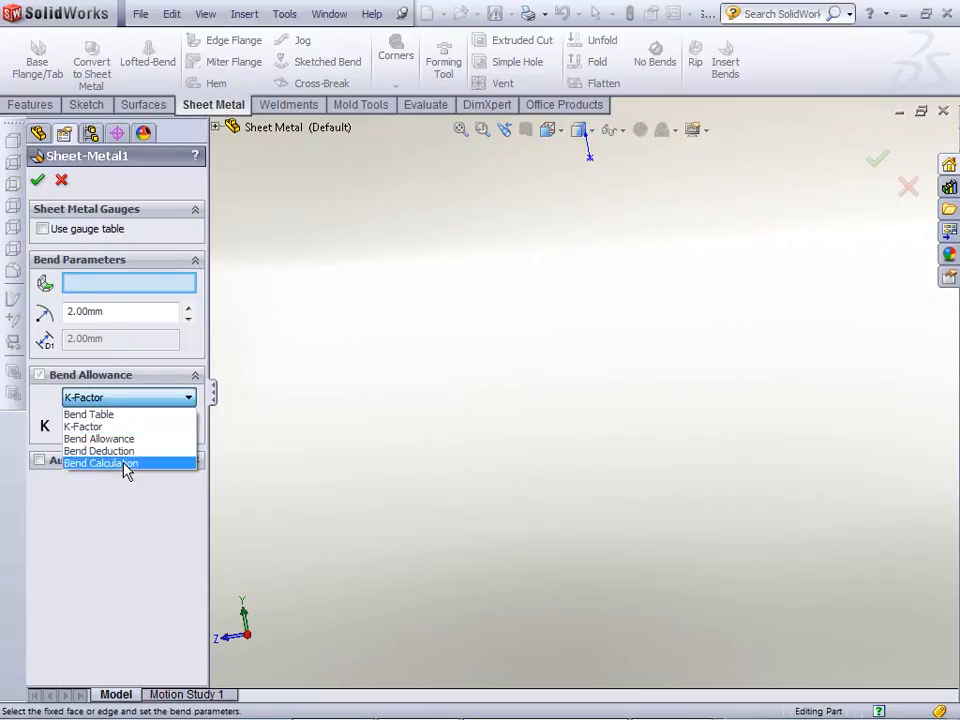
click(118, 195)
click(61, 181)
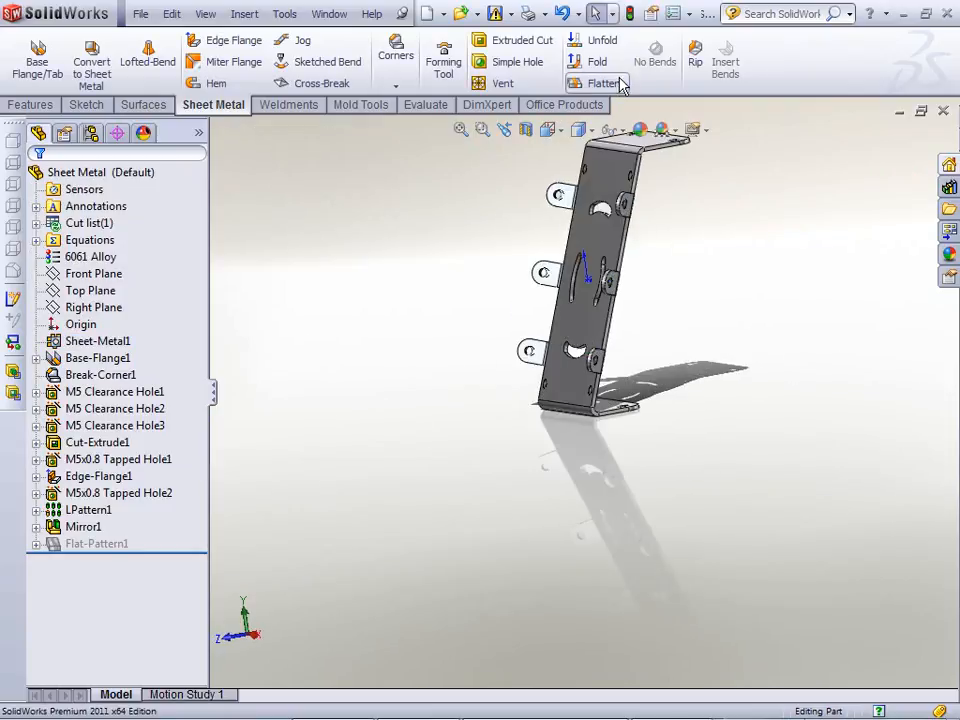
- Flatten the bracket, check the length of the flat pattern's long bounding line, and fold the part again
click(600, 83)
scroll(690, 464, up, 4)
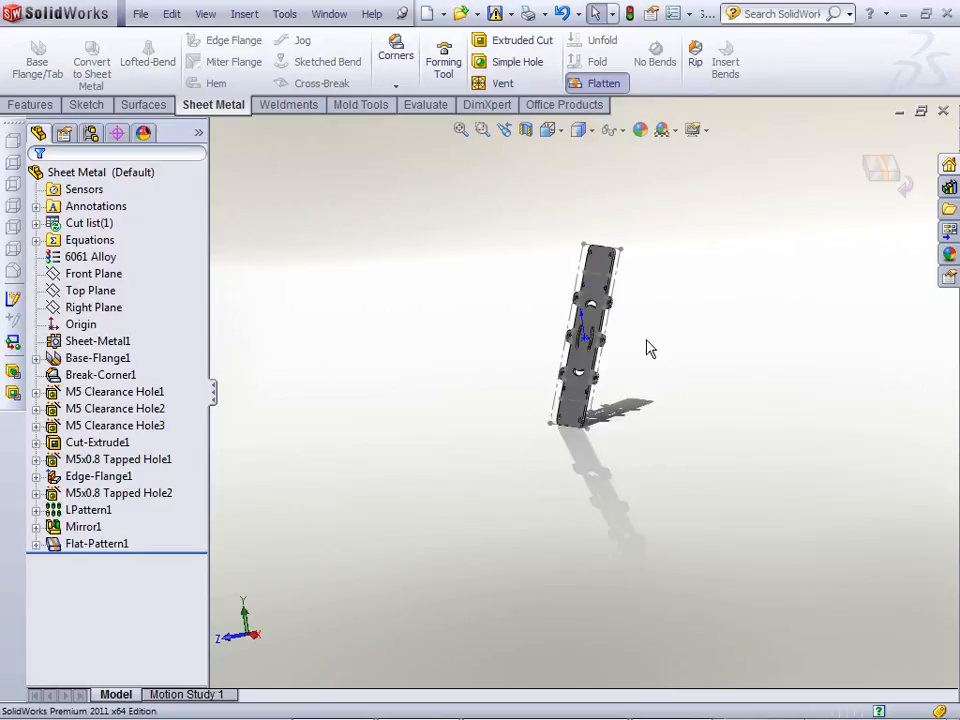
middle_drag(671, 344, 655, 354)
scroll(616, 312, down, 7)
scroll(632, 355, up, 5)
middle_drag(549, 468, 589, 499)
scroll(566, 531, up, 2)
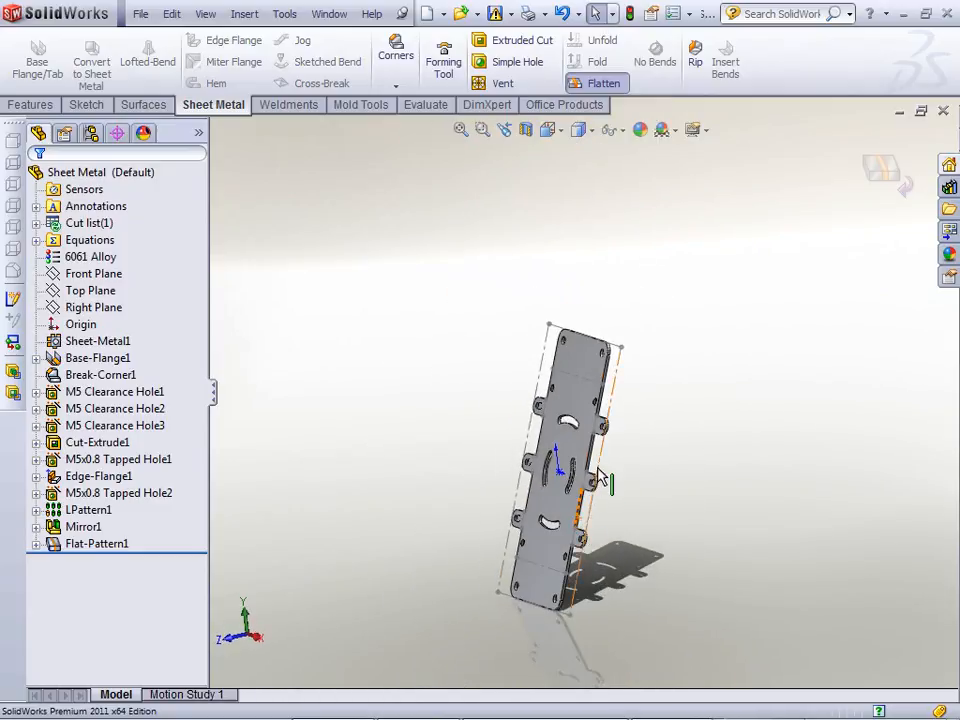
click(600, 465)
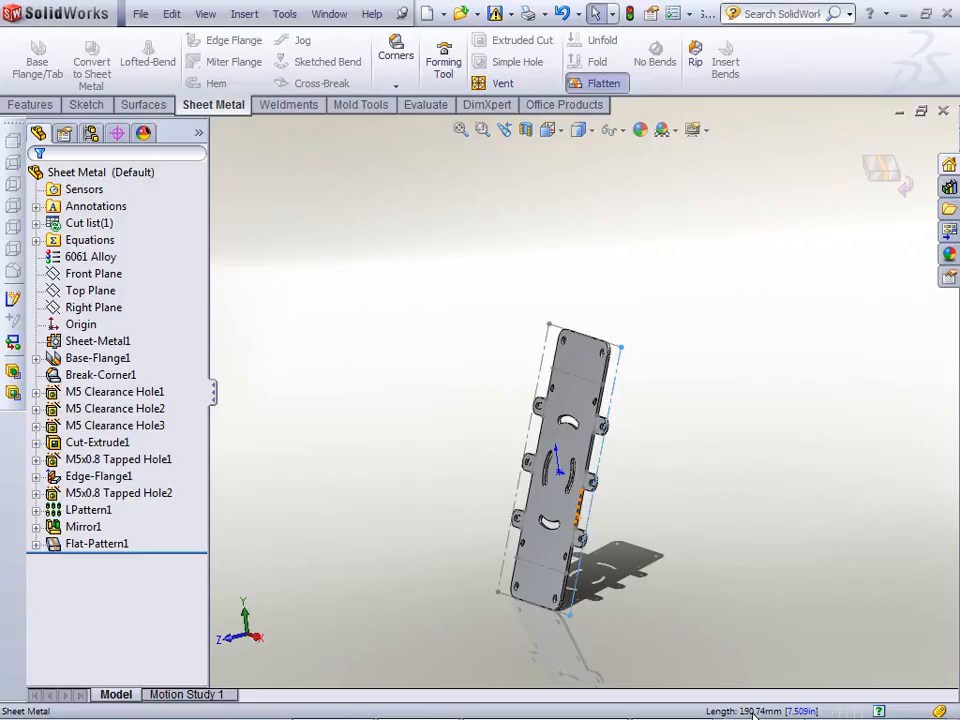
click(743, 586)
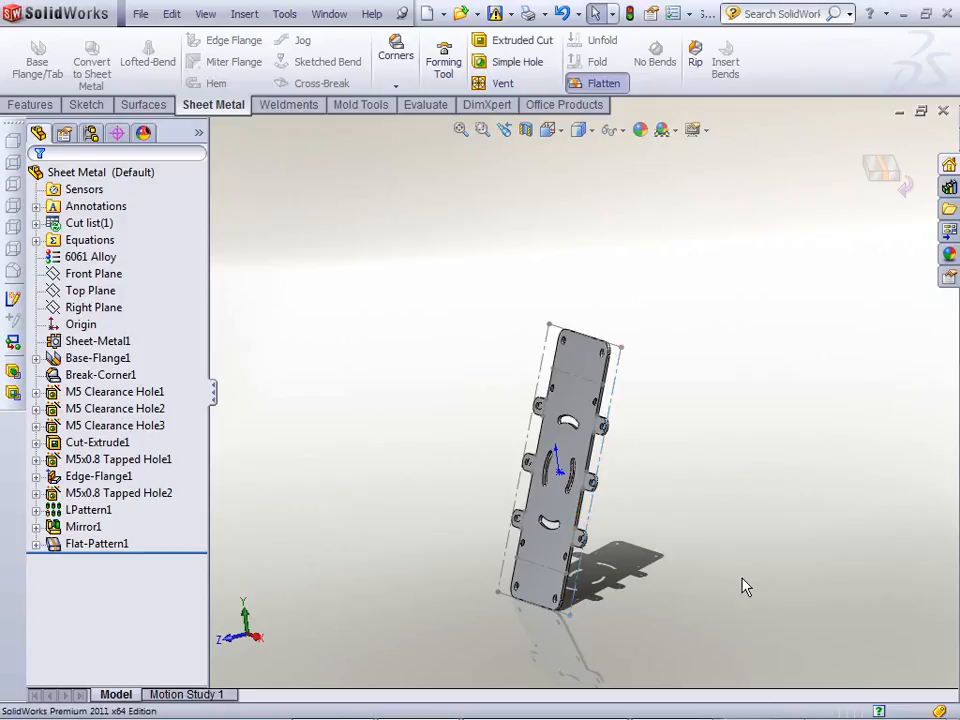
click(597, 83)
middle_drag(551, 289, 529, 302)
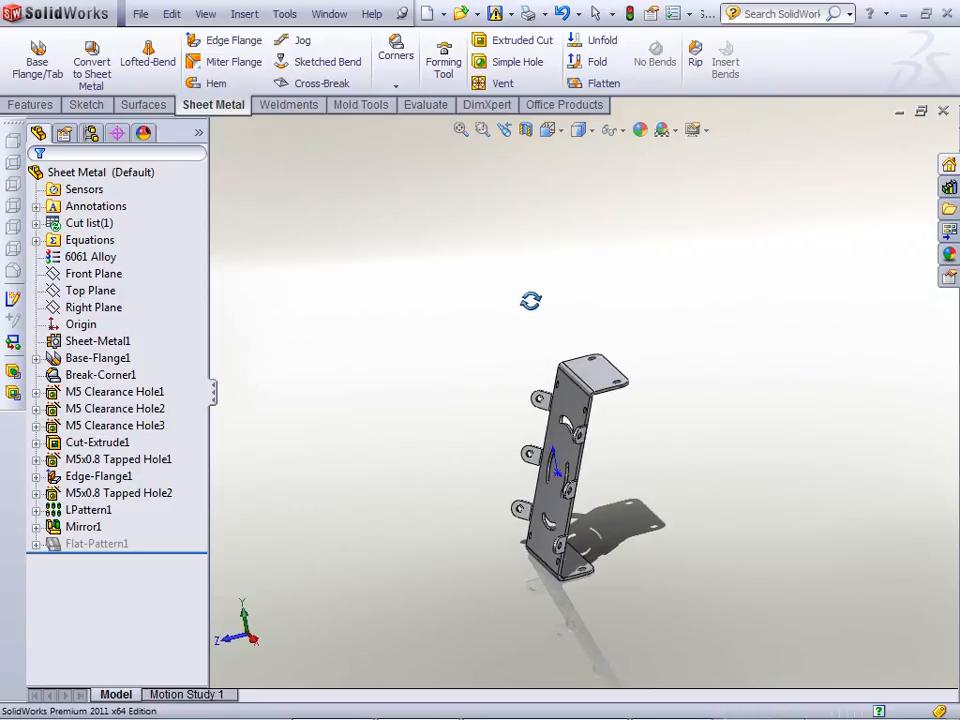
- In the Sheet-Metal1 definition, set the bend allowance type to Bend Calculation with the DIN calculation table
right_click(120, 345)
click(130, 300)
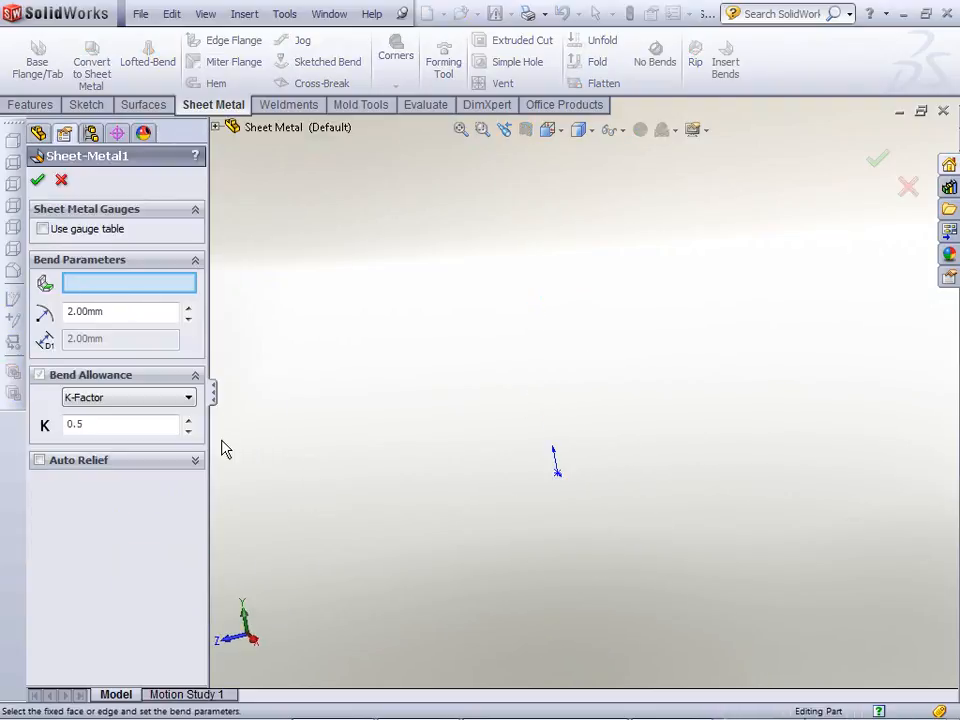
click(186, 400)
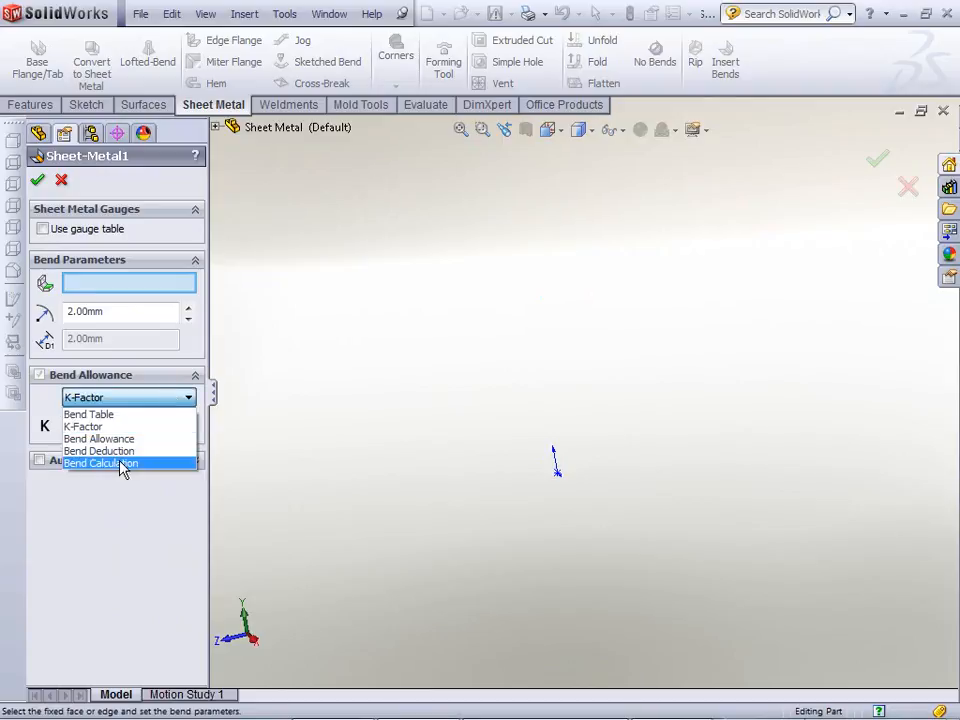
click(108, 465)
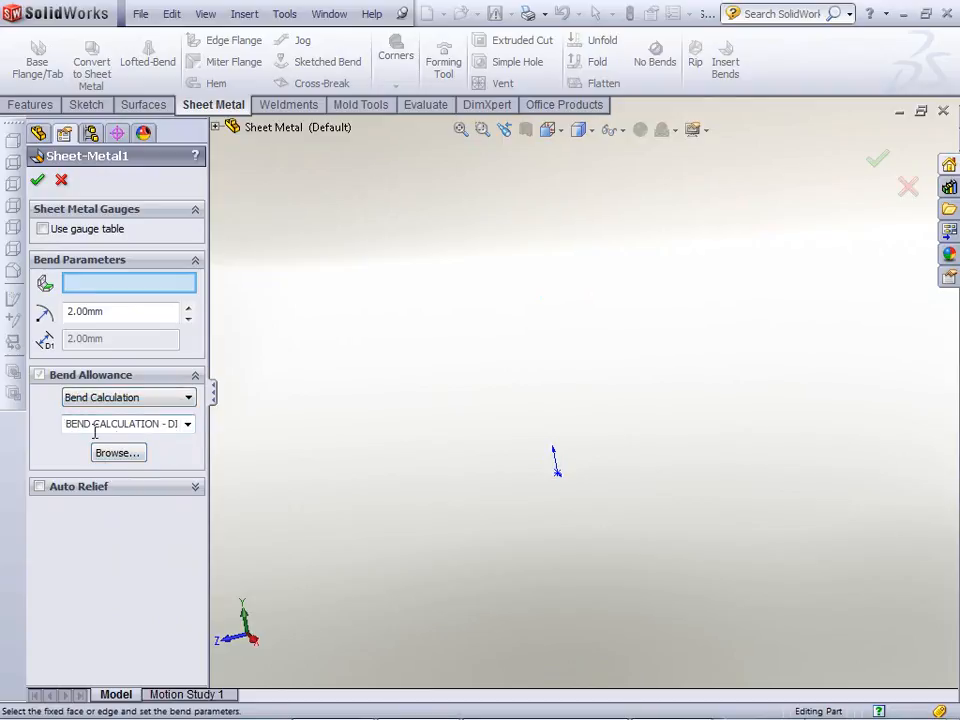
click(186, 424)
click(163, 444)
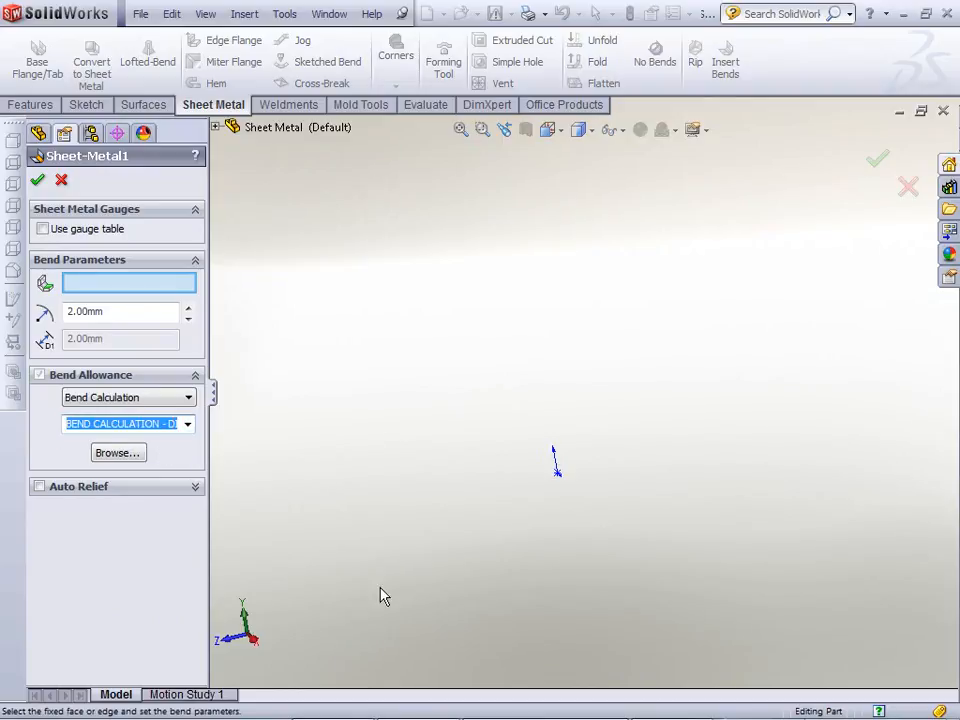
- Switch to the project folder in Windows Explorer and open the Bend Calculation - DIN 6935 workbook in Excel
mouse_move(365, 712)
click(615, 634)
scroll(700, 420, down, 3)
double_click(700, 420)
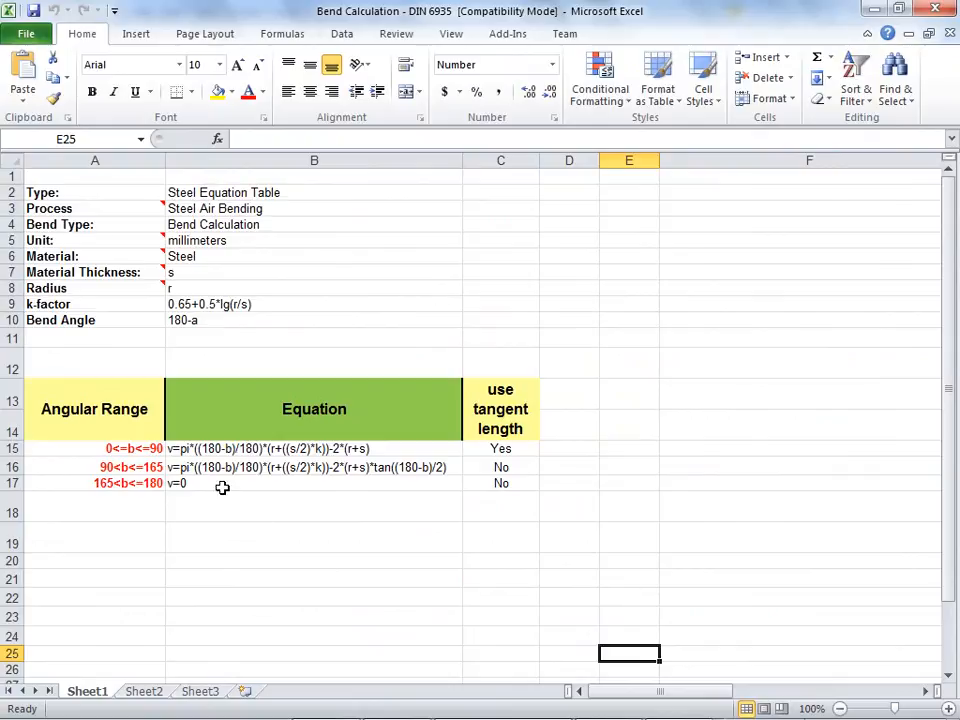
- Examine each angular range in the bend calculation table together with its equation, from A15 to B17
click(128, 449)
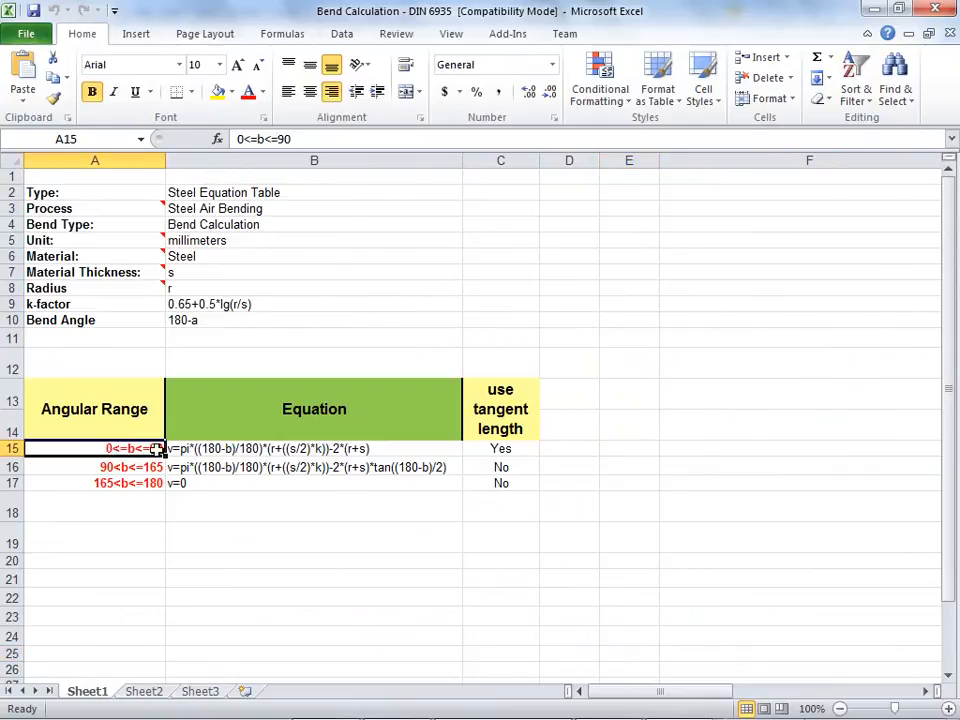
click(193, 449)
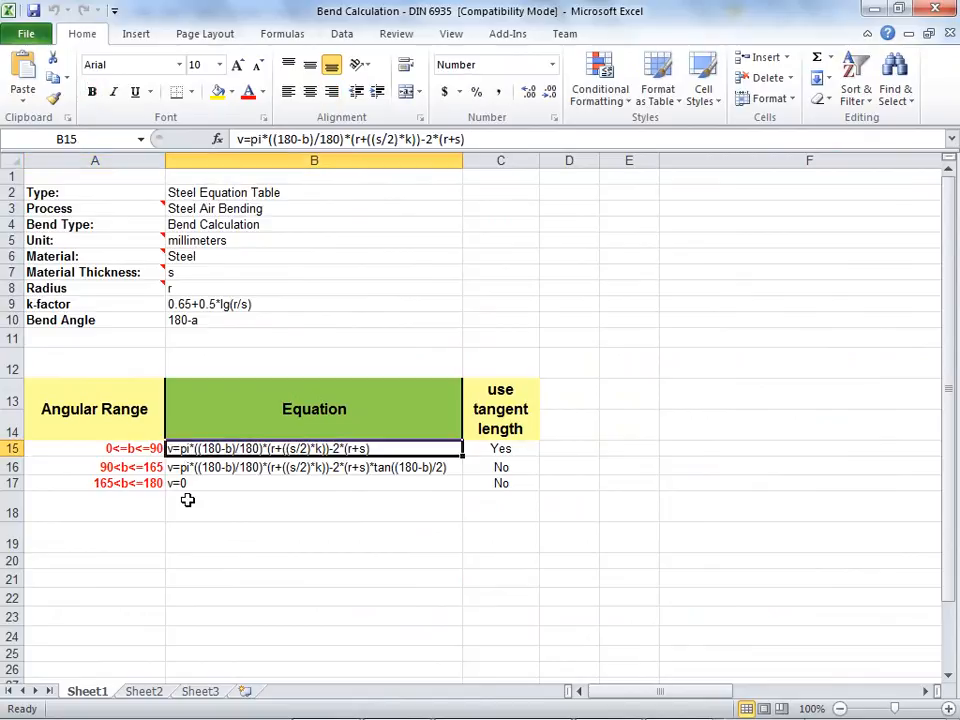
click(112, 467)
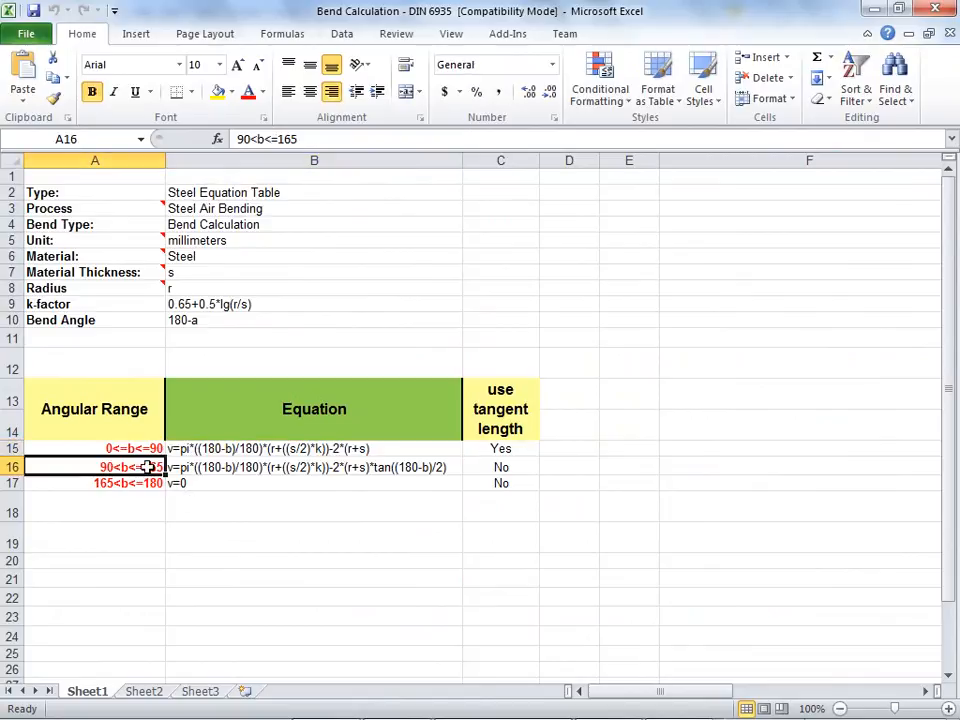
click(197, 467)
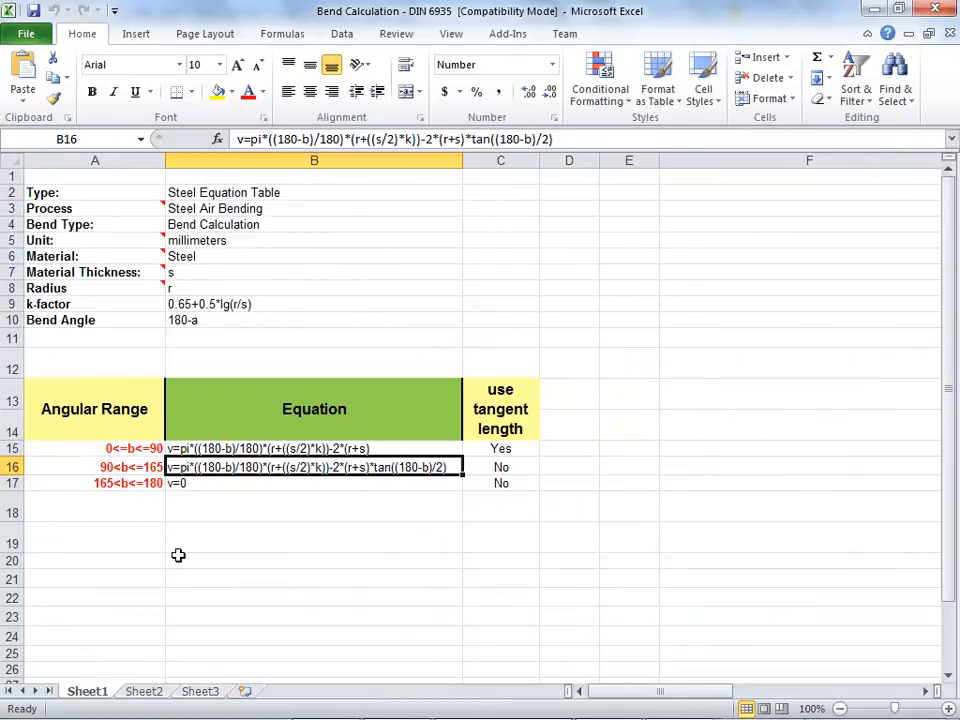
click(132, 485)
click(213, 484)
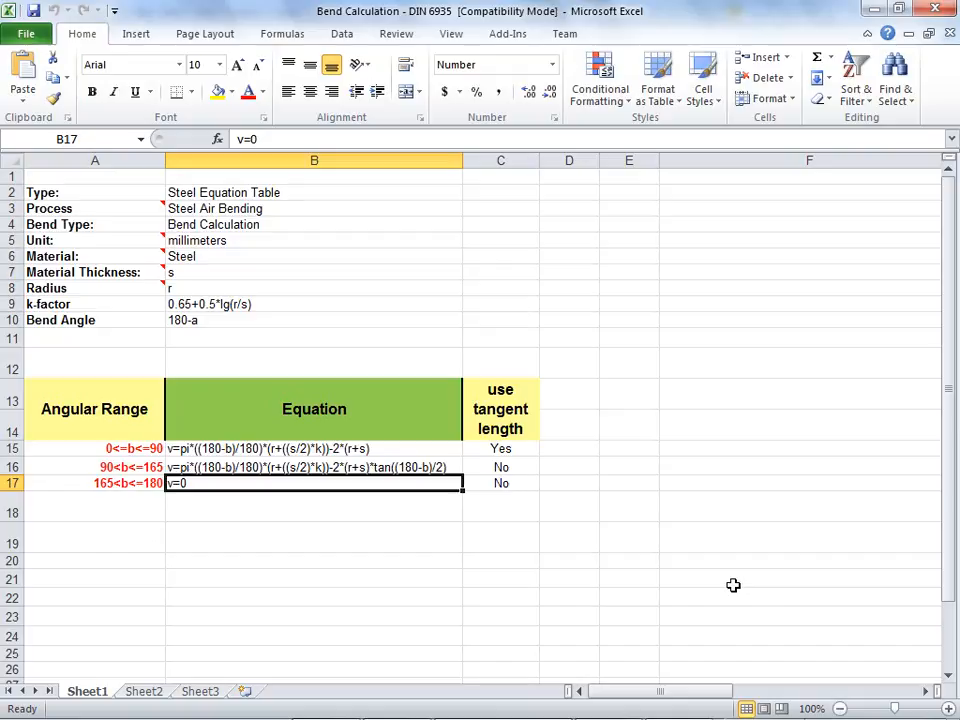
- Close the workbook and the folder window, return to SolidWorks, and accept the Sheet-Metal1 bend calculation settings
click(936, 10)
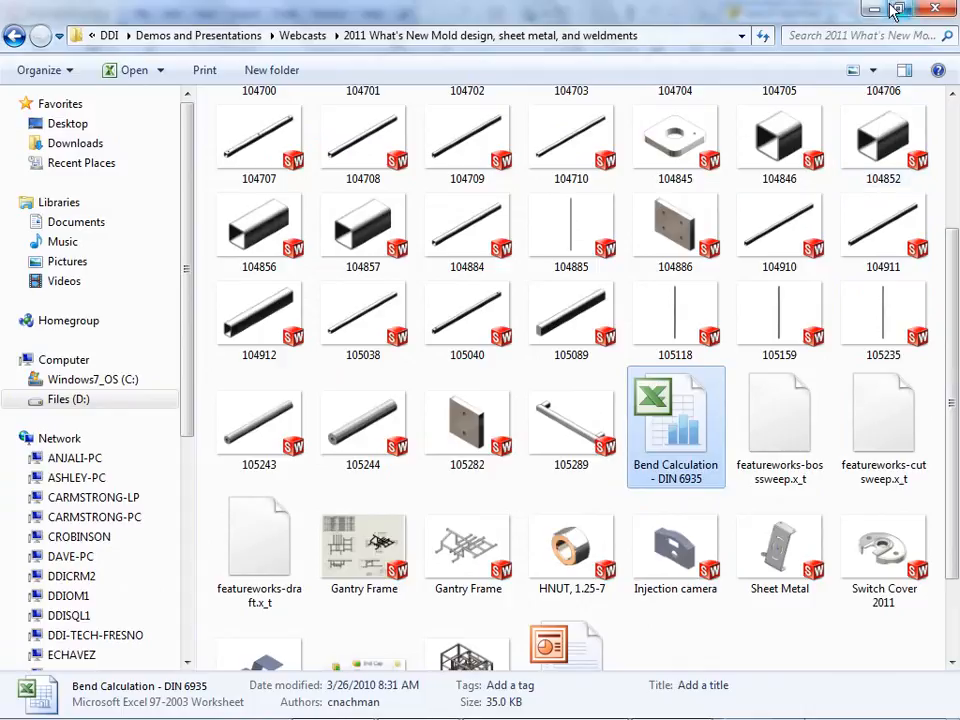
click(935, 10)
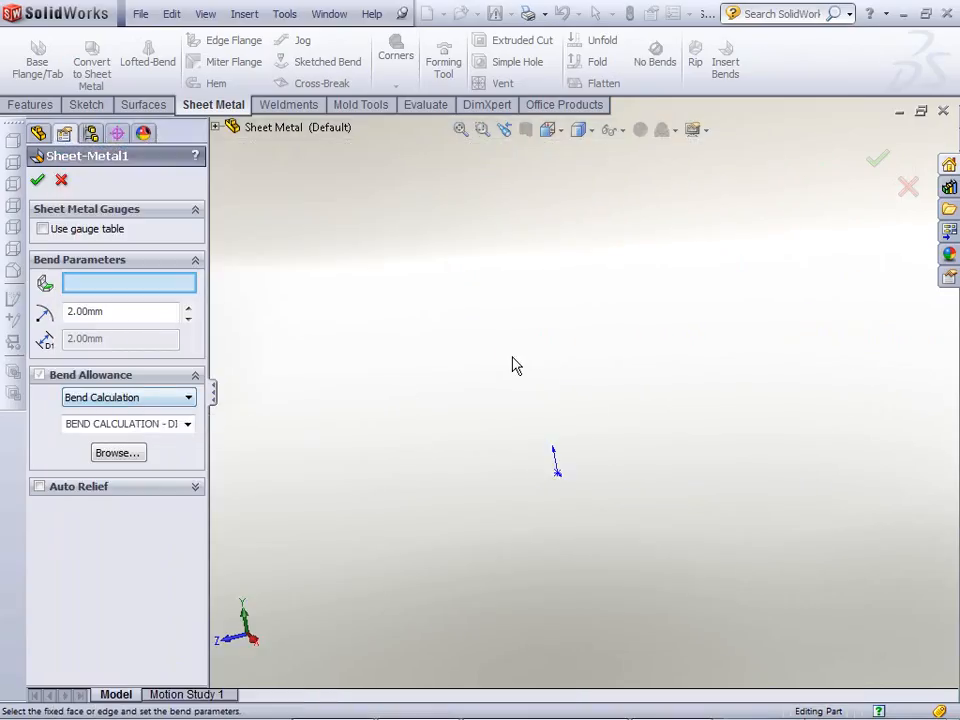
click(40, 183)
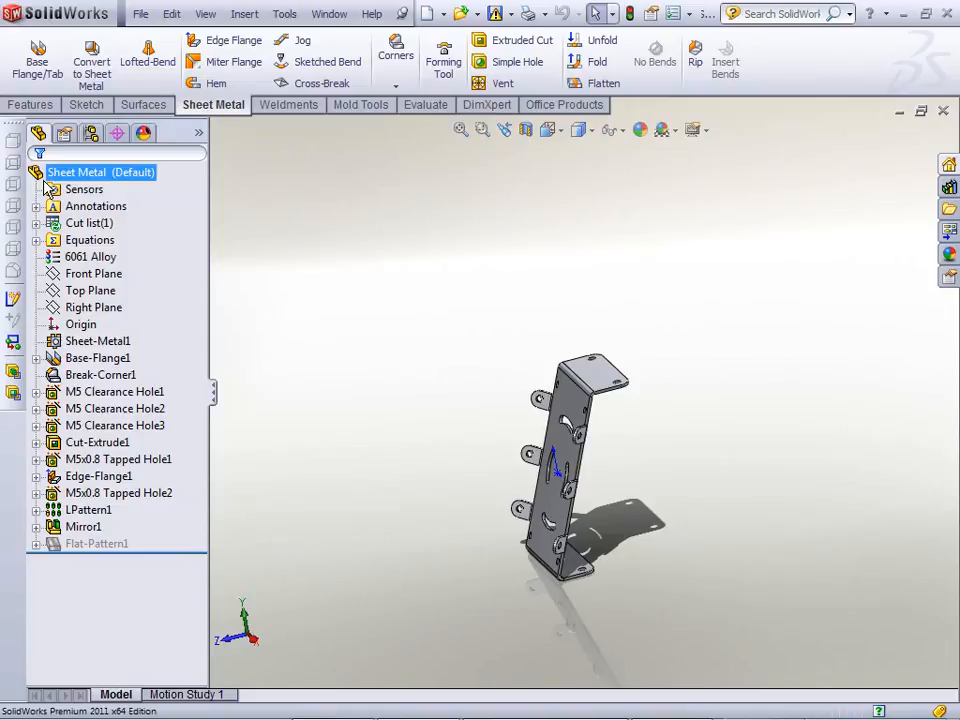
click(128, 343)
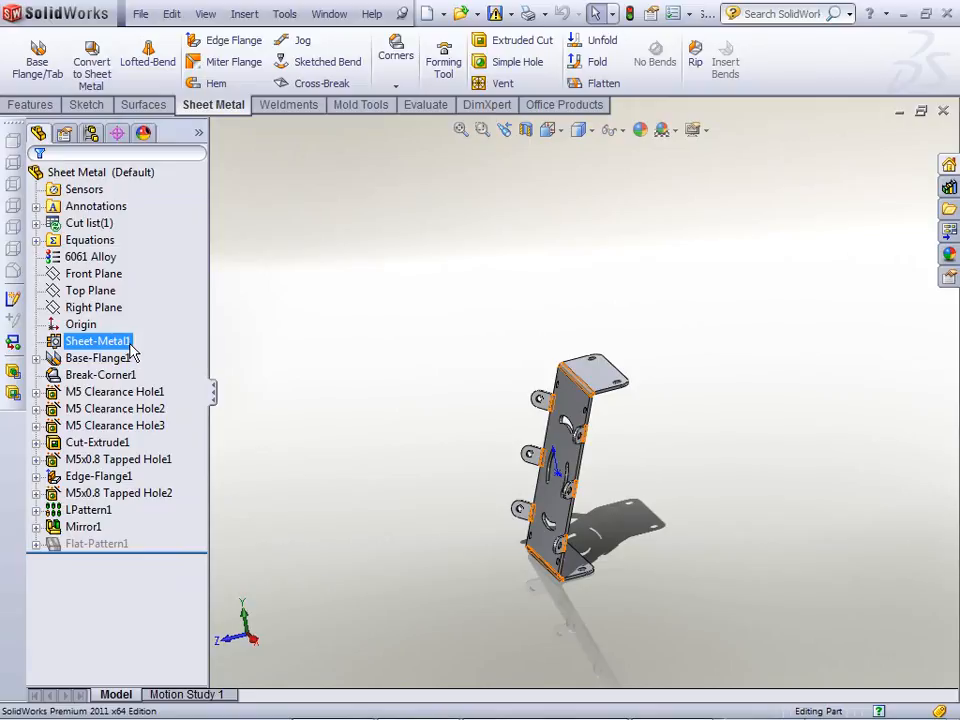
- Flatten the bracket with the new bend calculation, recheck the long bounding line's length, and return it to the folded state
click(600, 83)
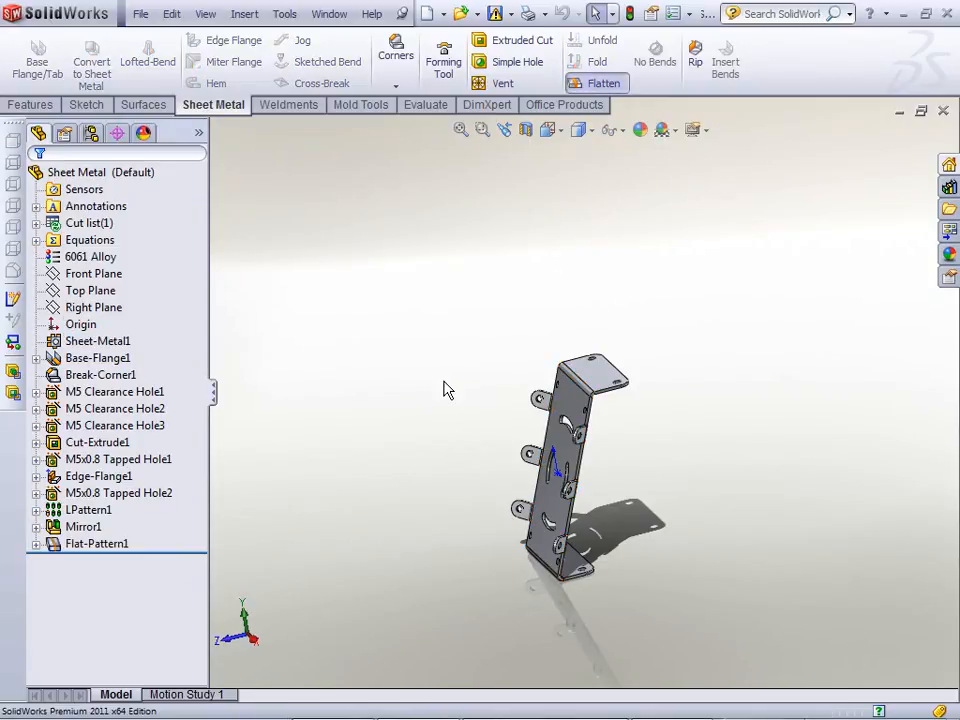
middle_drag(444, 381, 632, 413)
scroll(632, 420, down, 5)
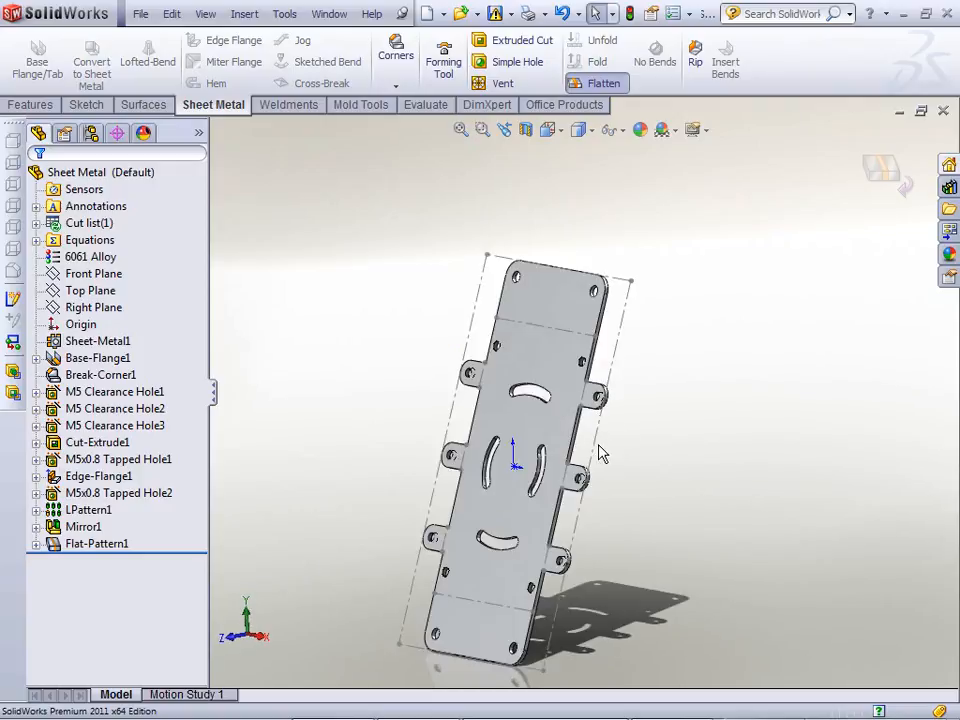
click(592, 442)
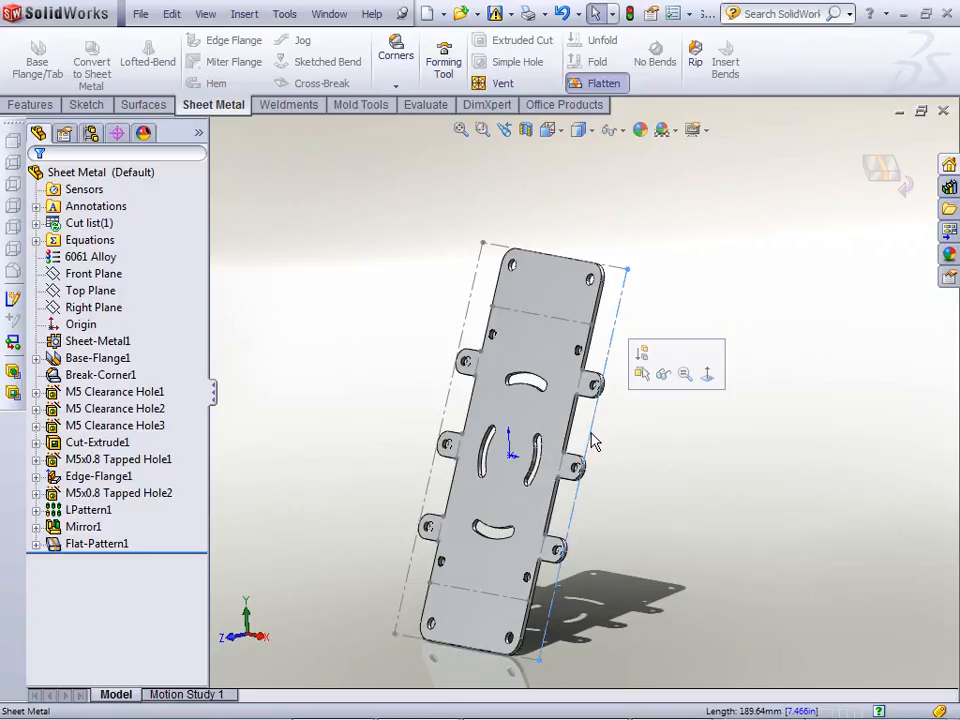
click(645, 393)
scroll(645, 393, up, 1)
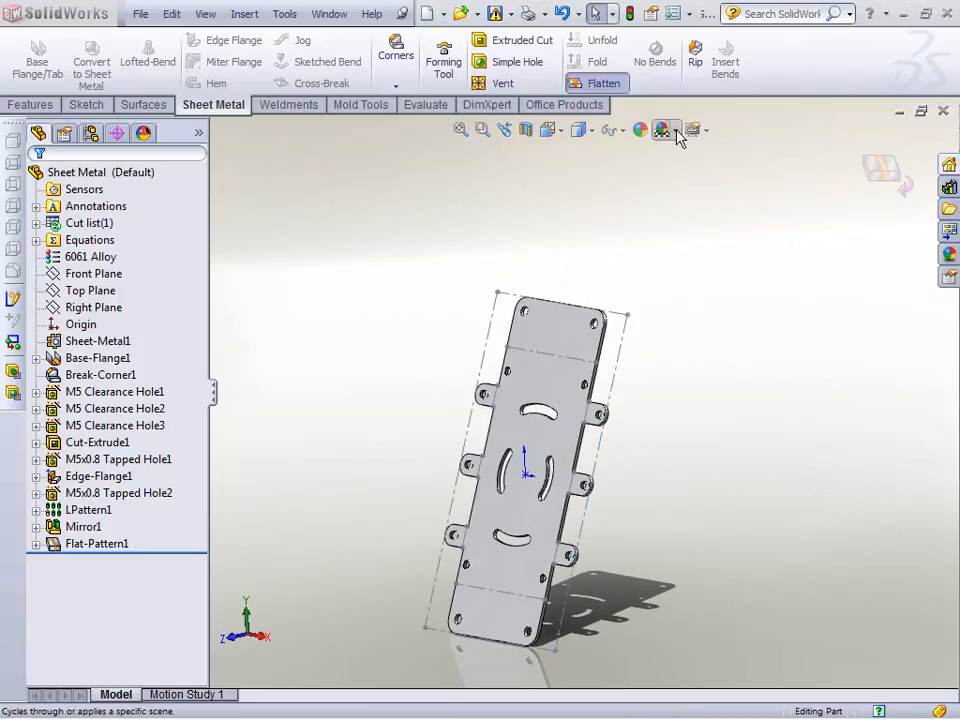
click(600, 83)
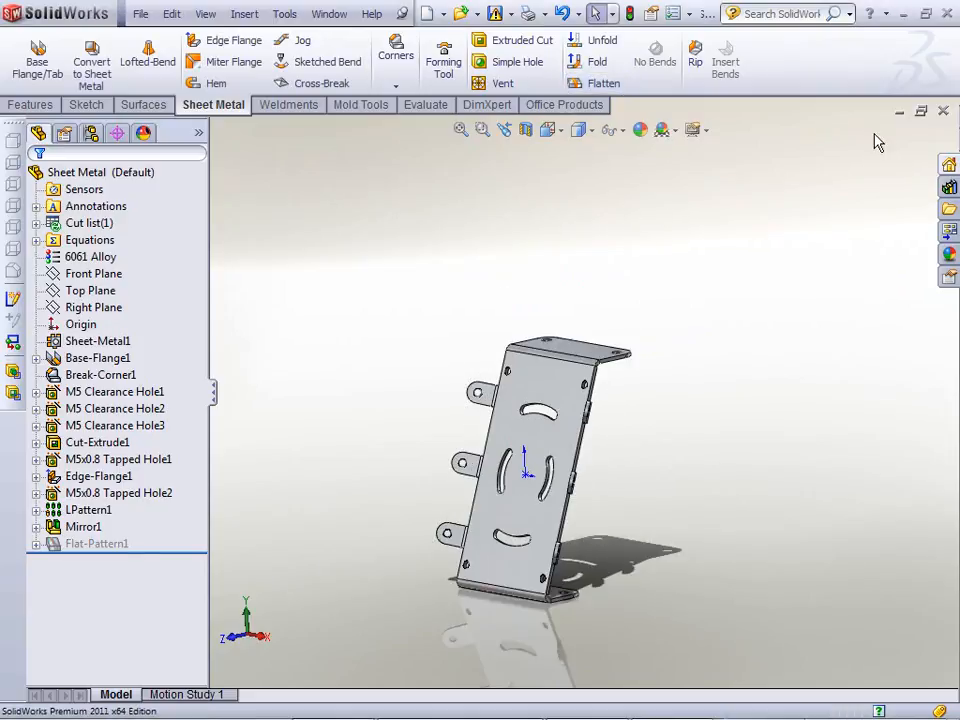
- Close the Sheet Metal part and open the Test part from the same project folder
click(943, 110)
click(538, 398)
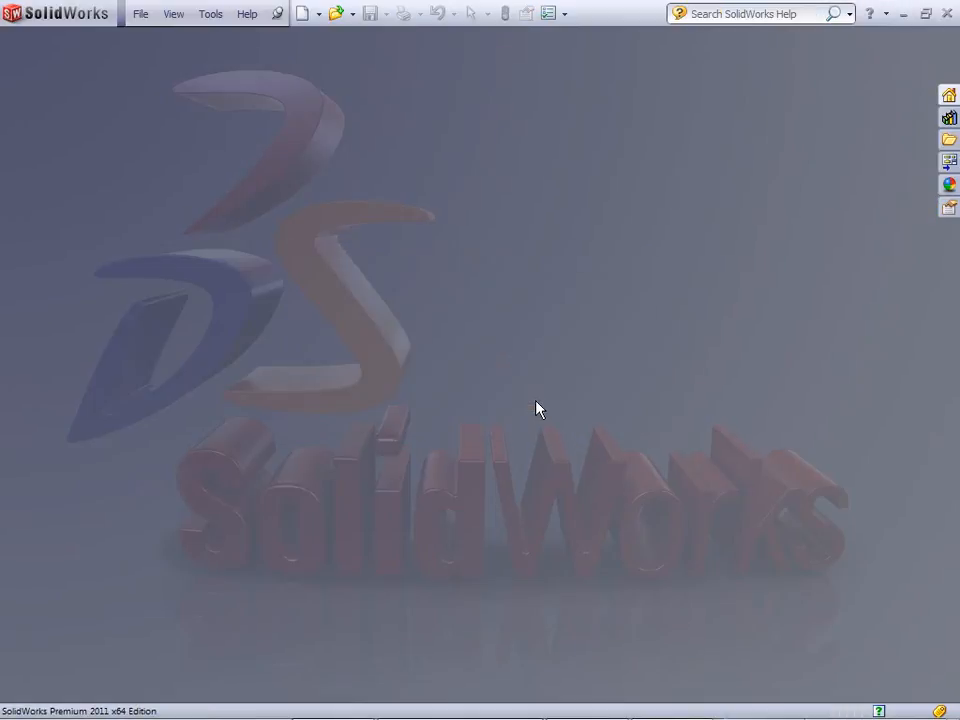
click(143, 17)
click(163, 60)
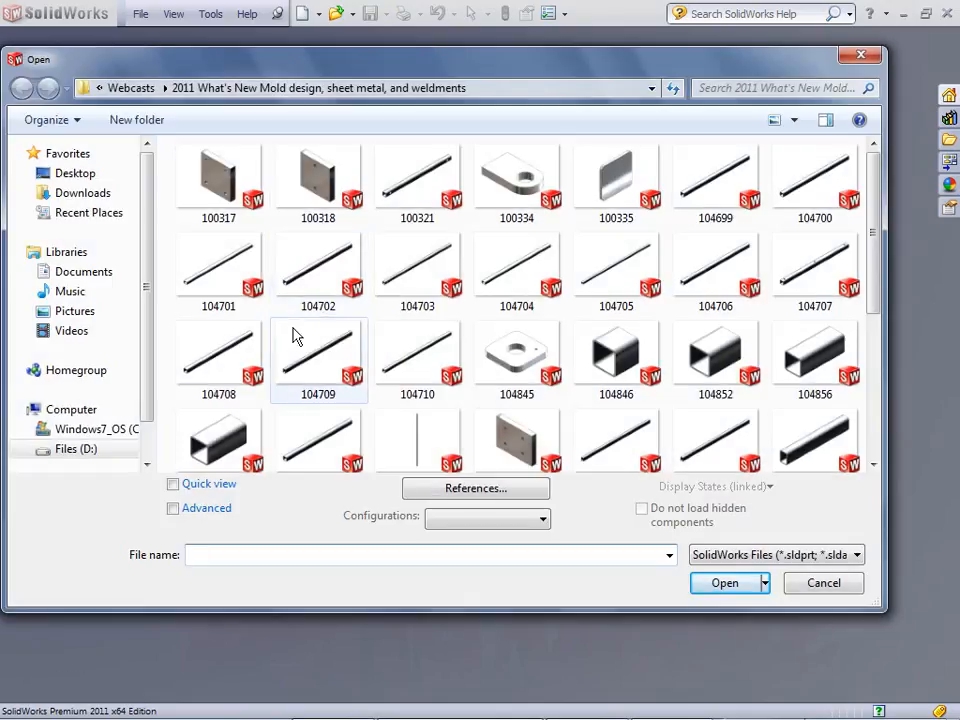
drag(874, 285, 874, 420)
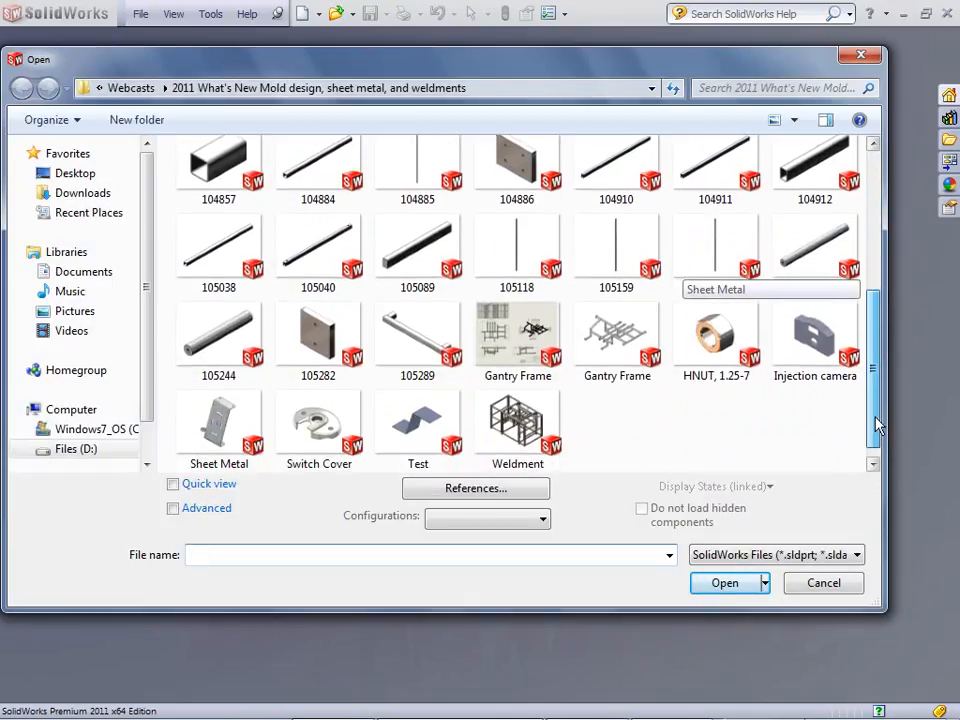
click(418, 410)
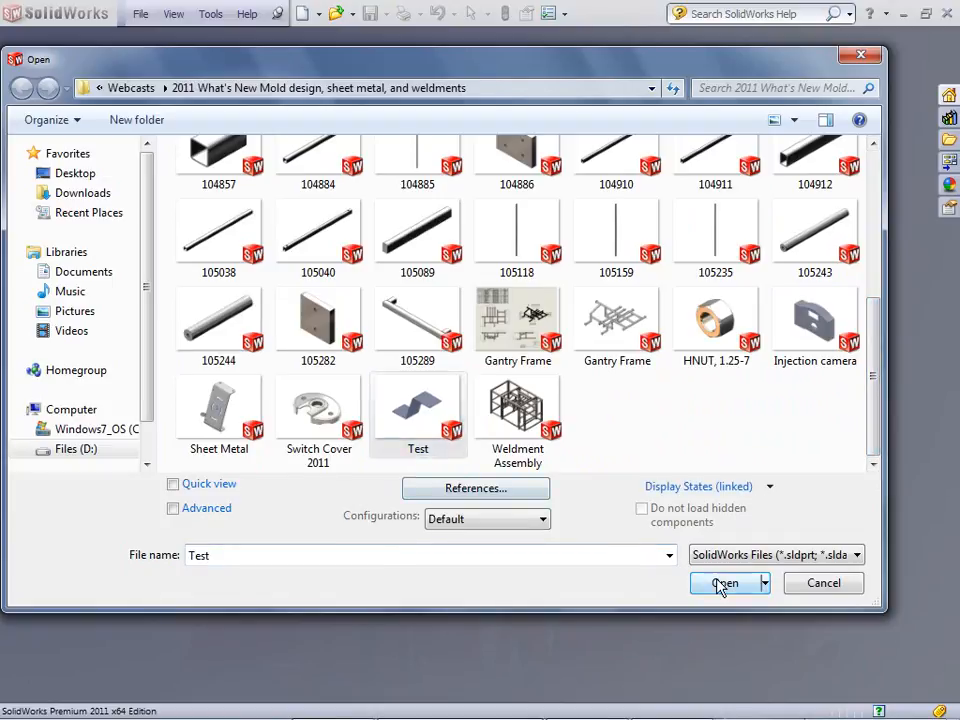
click(722, 583)
mouse_move(394, 381)
middle_down()
mouse_move(388, 371)
mouse_move(390, 380)
middle_up()
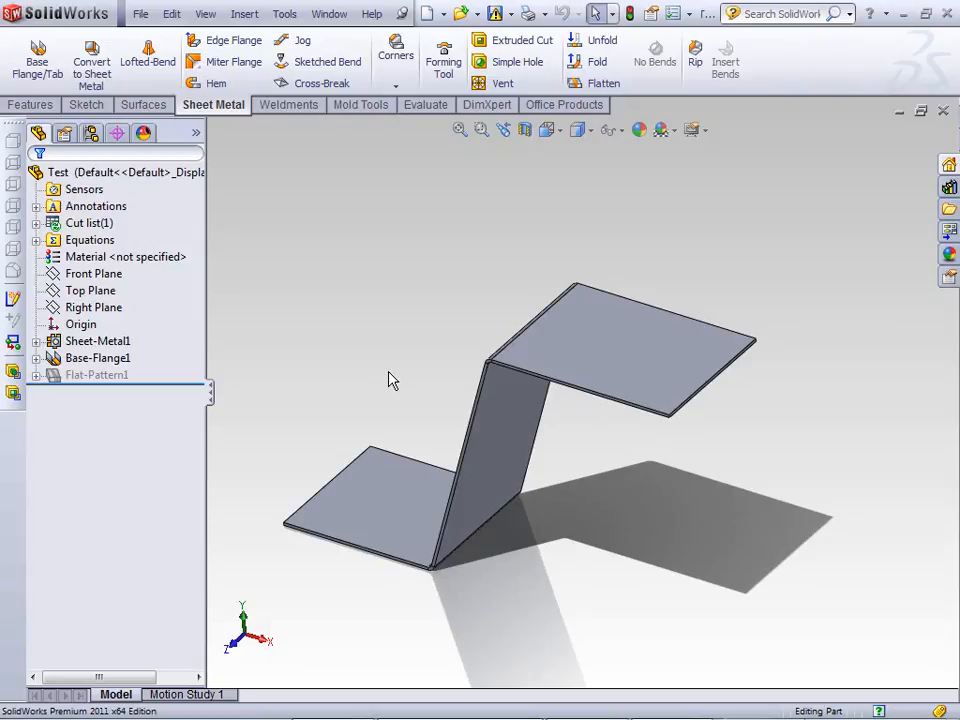
- Review the parameters, corner options and grain direction in the Flat-Pattern1 feature's definition, then leave it unchanged
right_click(101, 376)
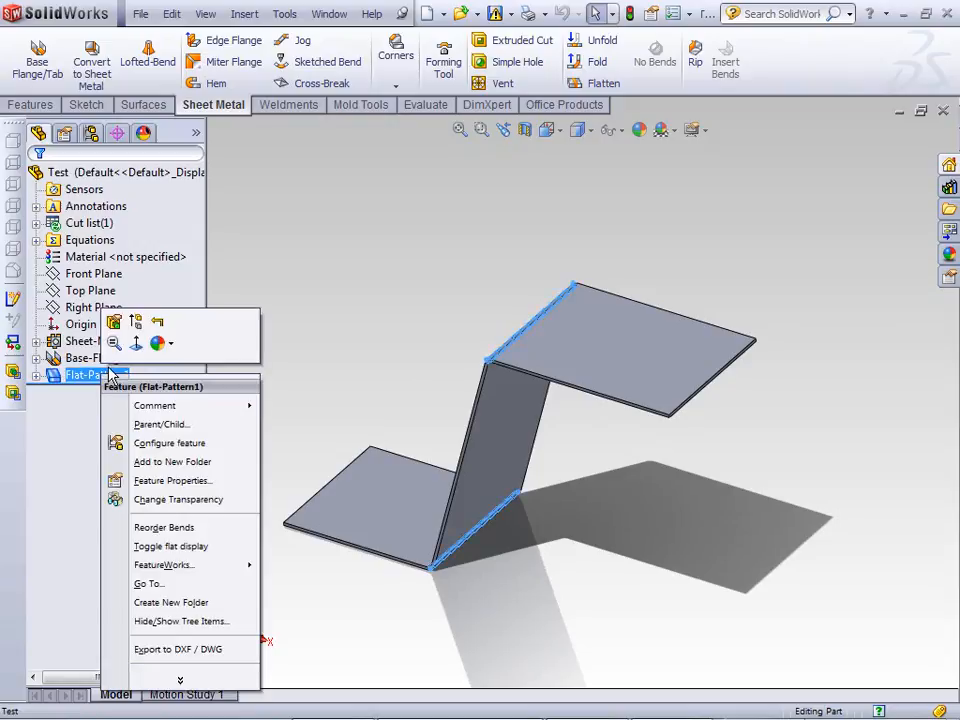
click(116, 333)
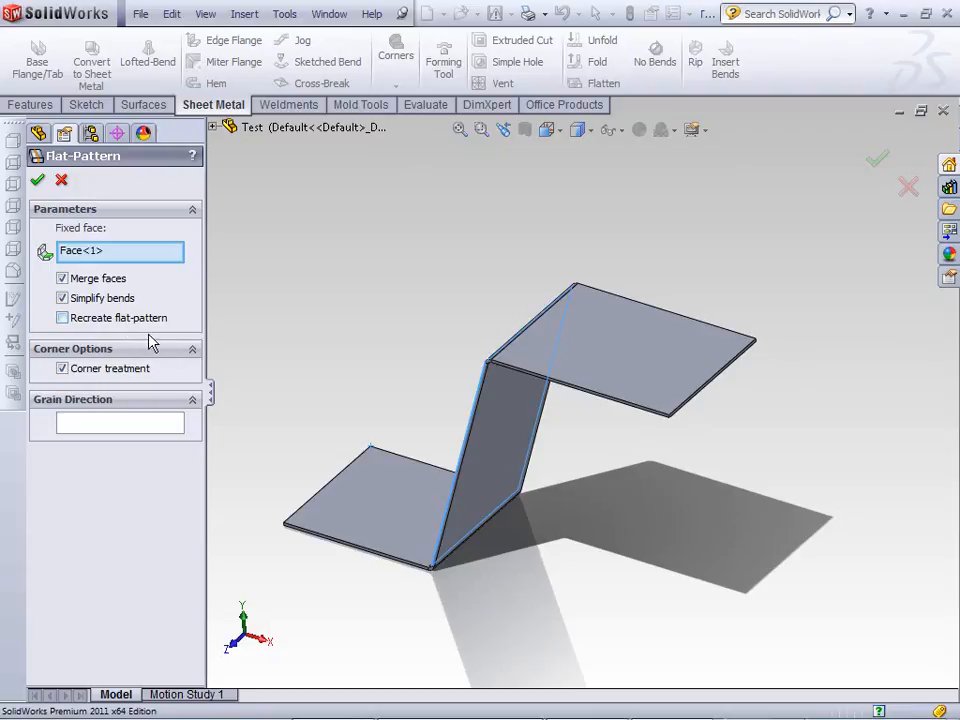
click(62, 181)
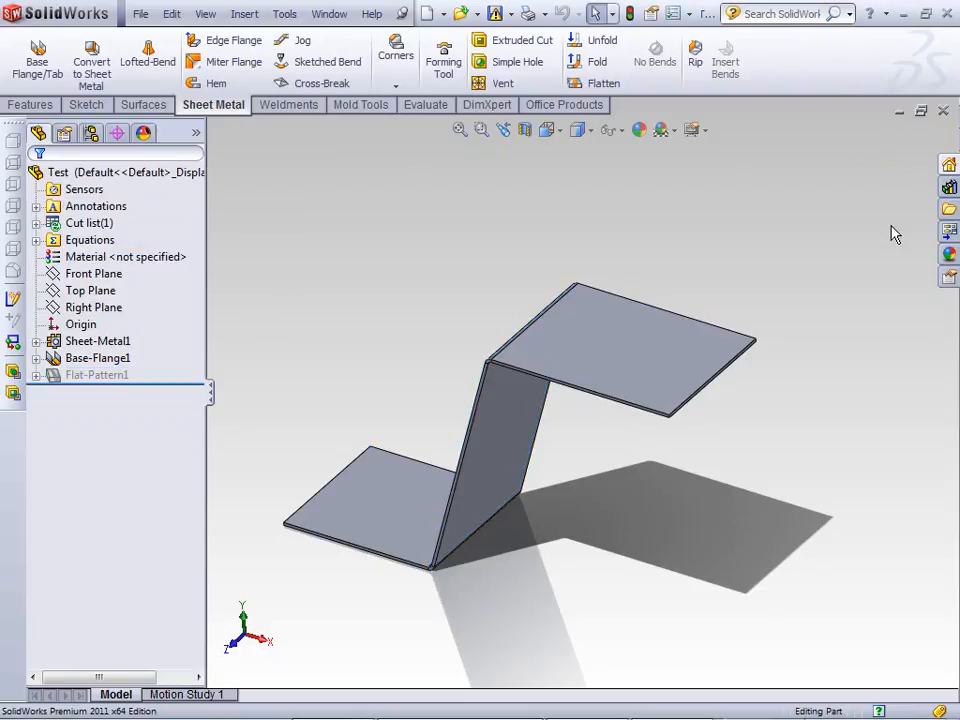
- Close the Test part and create a new part document
click(943, 110)
click(140, 14)
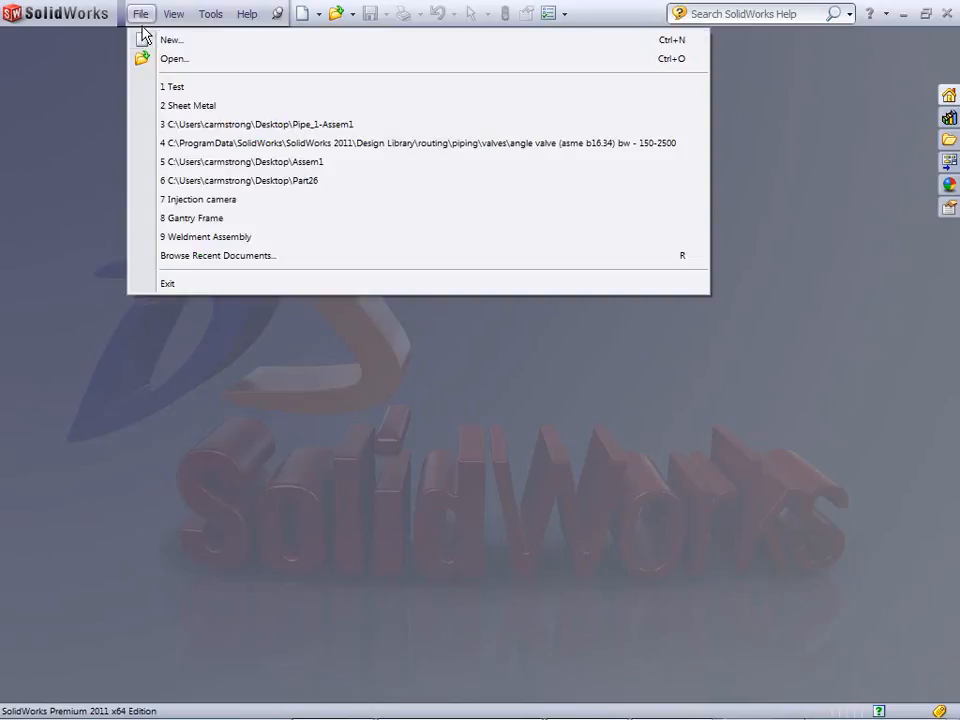
click(162, 37)
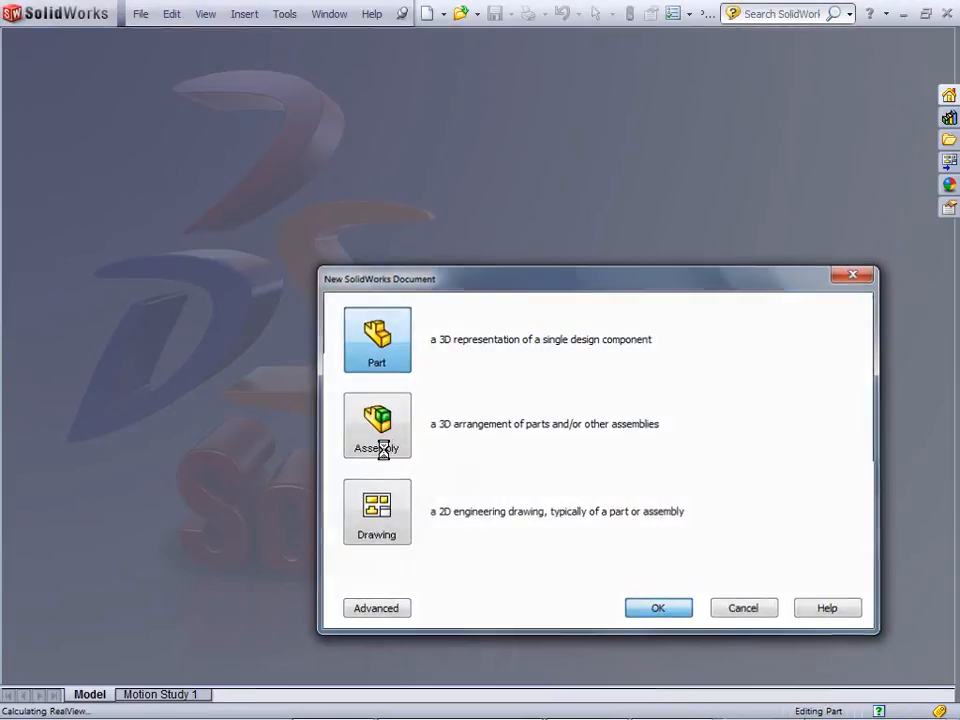
key(Return)
- Start a sketch on the Front Plane and draw a center rectangle from the origin
click(113, 242)
click(122, 213)
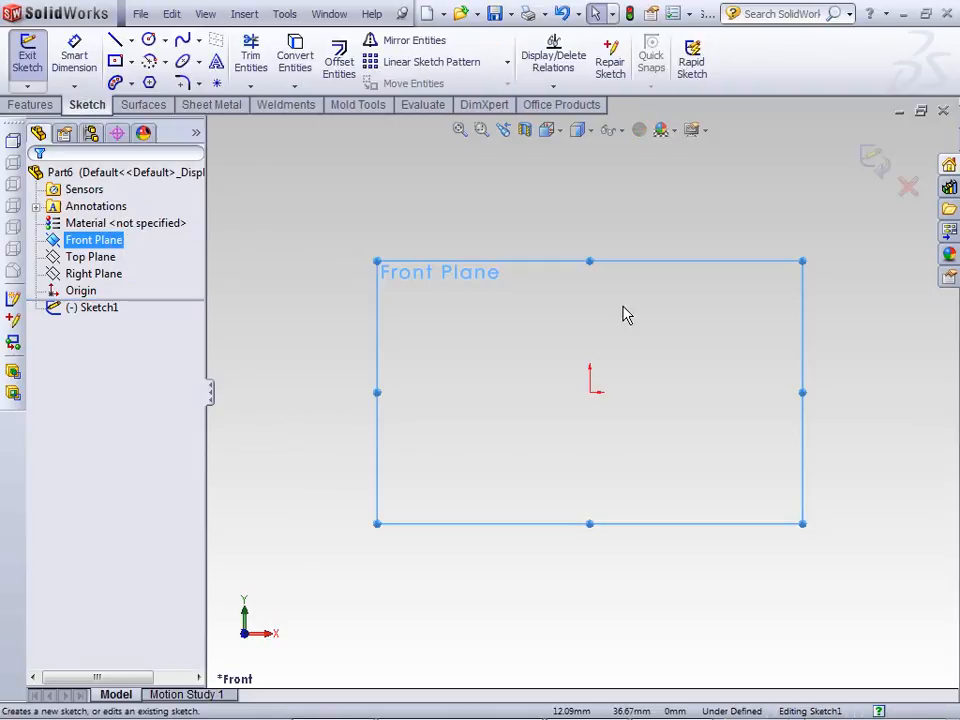
key(s)
click(660, 381)
click(590, 392)
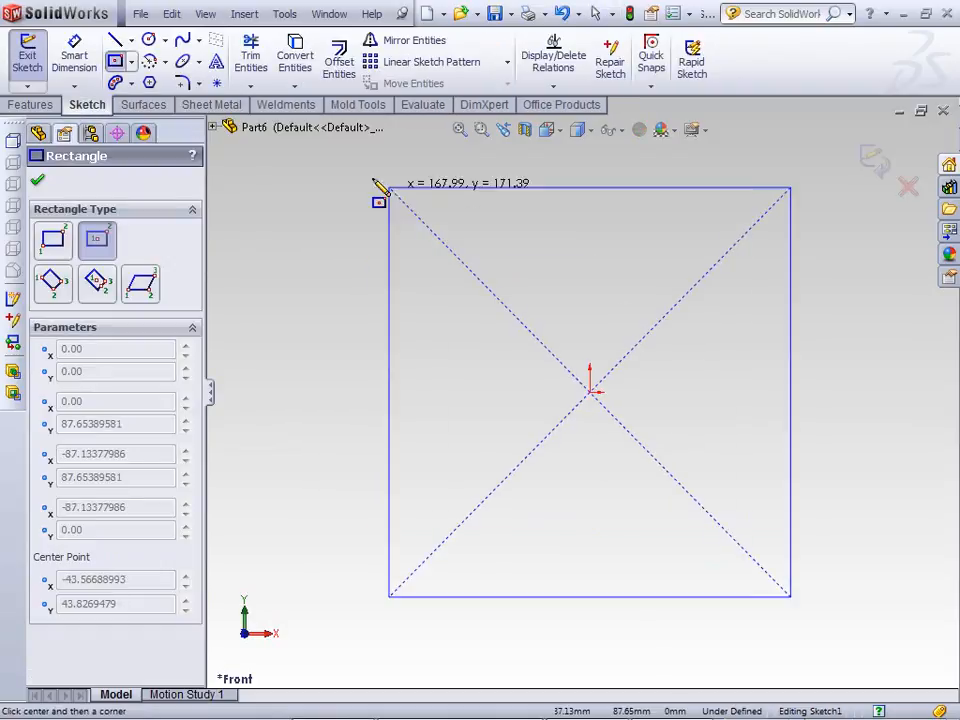
click(314, 192)
- Extrude the rectangle sketch as a blind boss to a depth of 90 mm
click(44, 98)
click(35, 60)
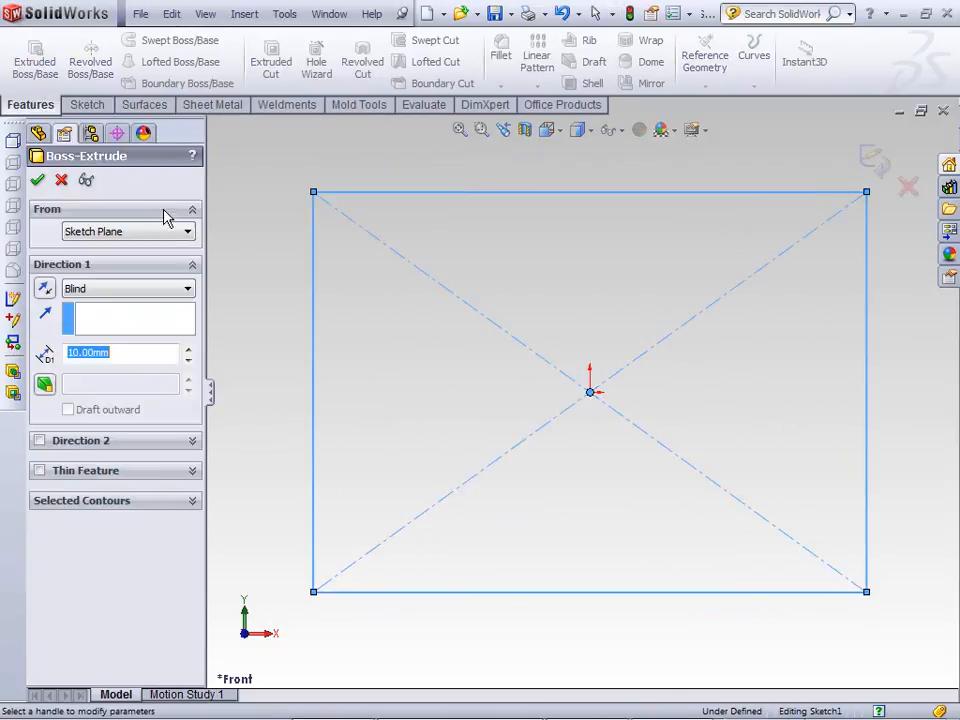
click(188, 350)
click(188, 350)
click(188, 350)
click(188, 350)
click(188, 350)
click(188, 350)
click(188, 350)
click(188, 350)
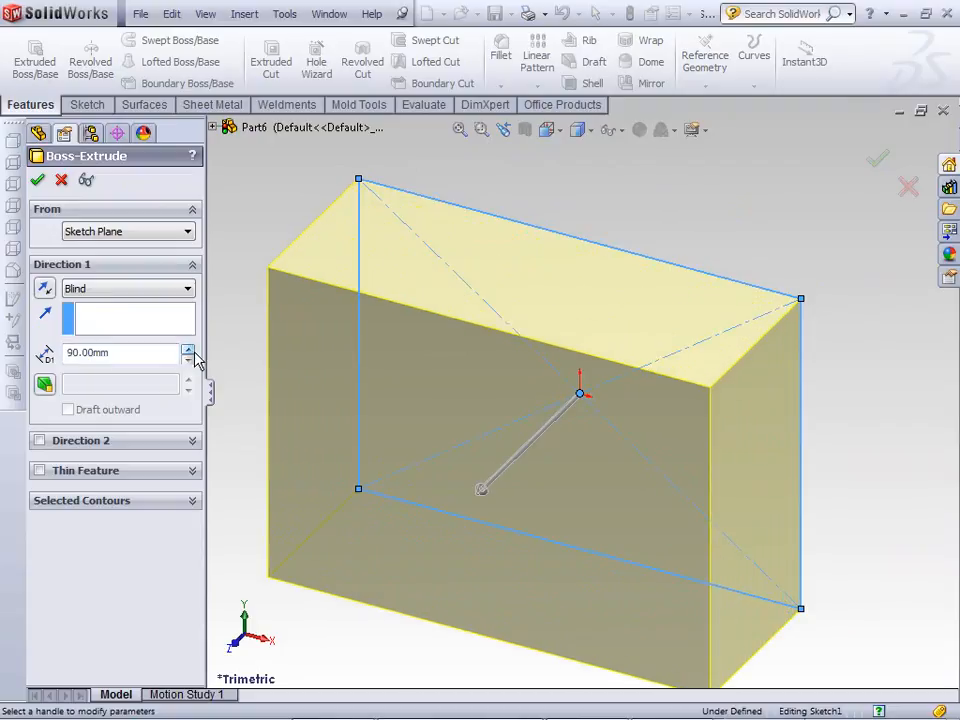
click(37, 179)
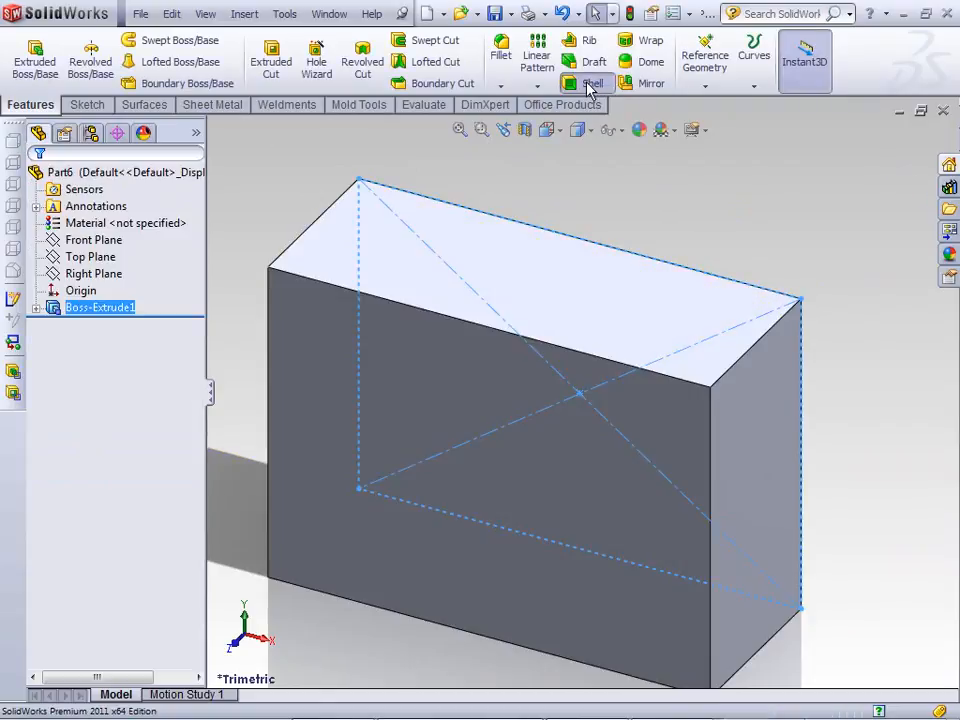
- Shell the block to a 2 mm wall thickness, removing its top and front faces
click(573, 88)
text(2)
click(320, 245)
click(372, 305)
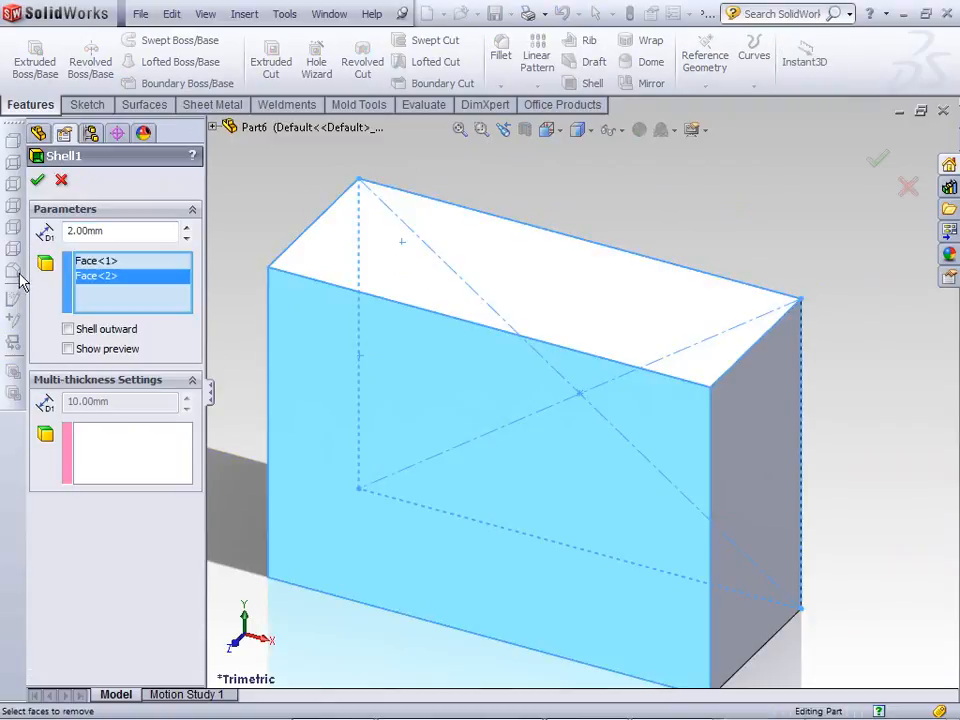
click(37, 179)
key(f)
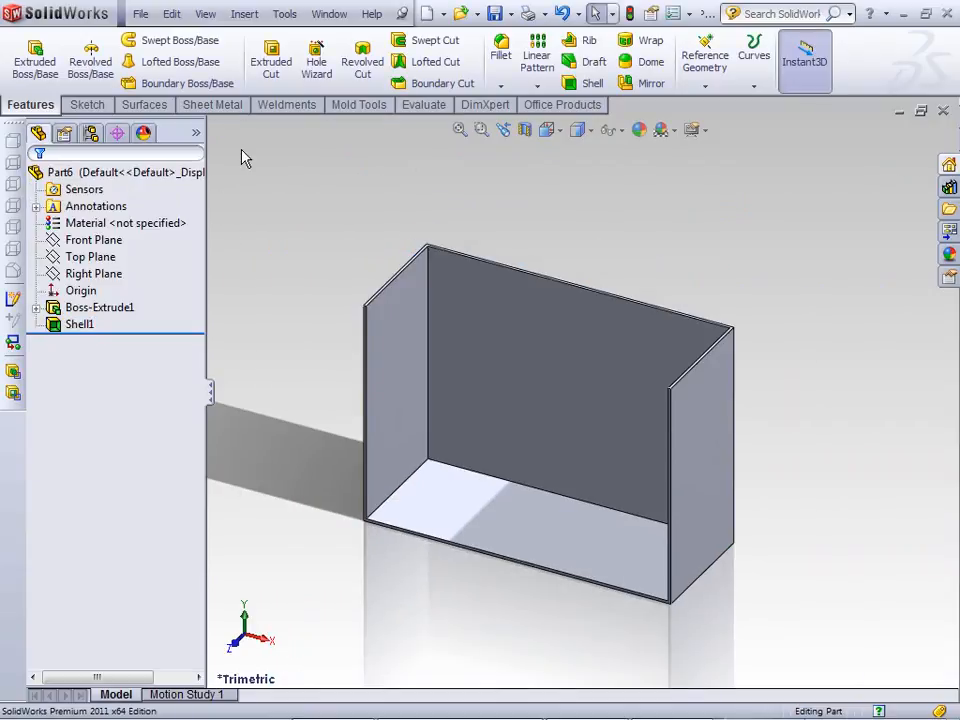
- Set up Convert to Sheet Metal with the gauge table SAMPLE TABLE - ALUMINUM - METRIC UNITS and Gauge 24
click(212, 105)
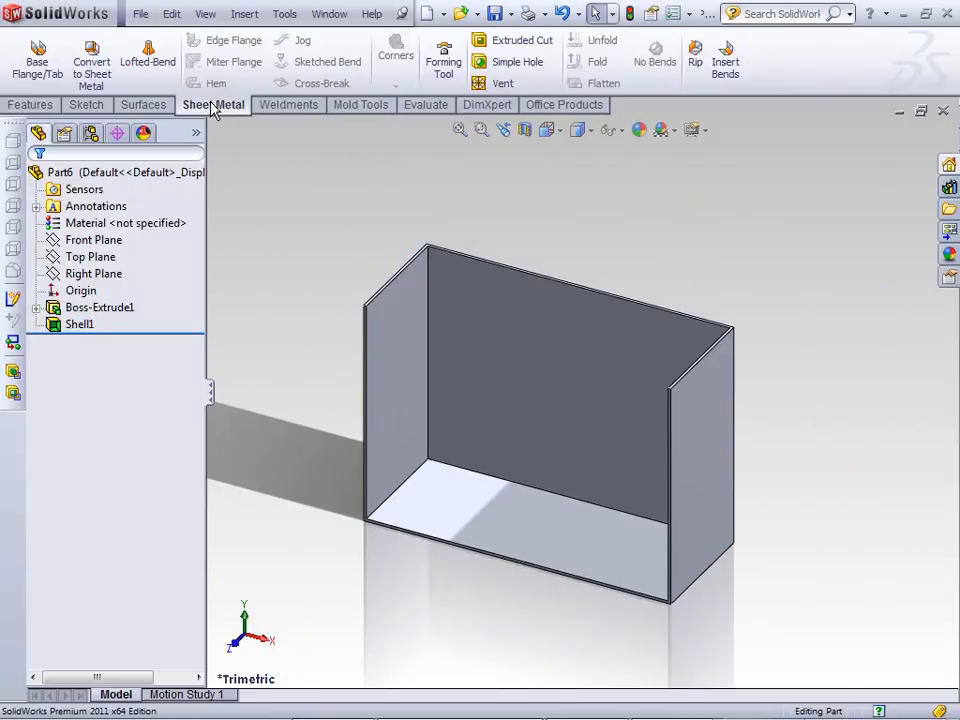
click(82, 75)
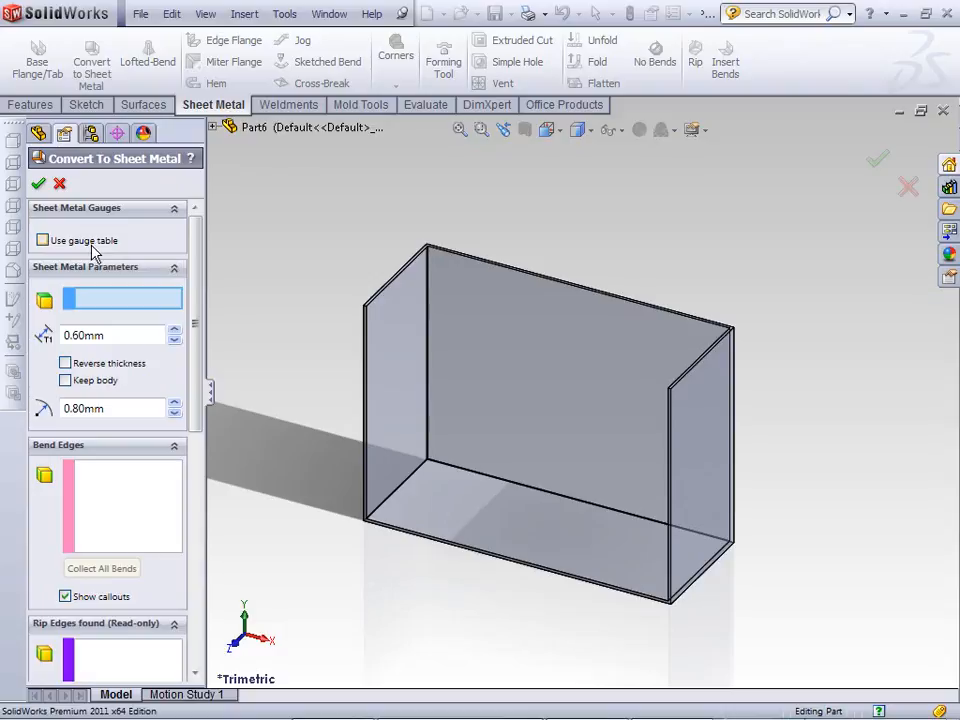
click(43, 241)
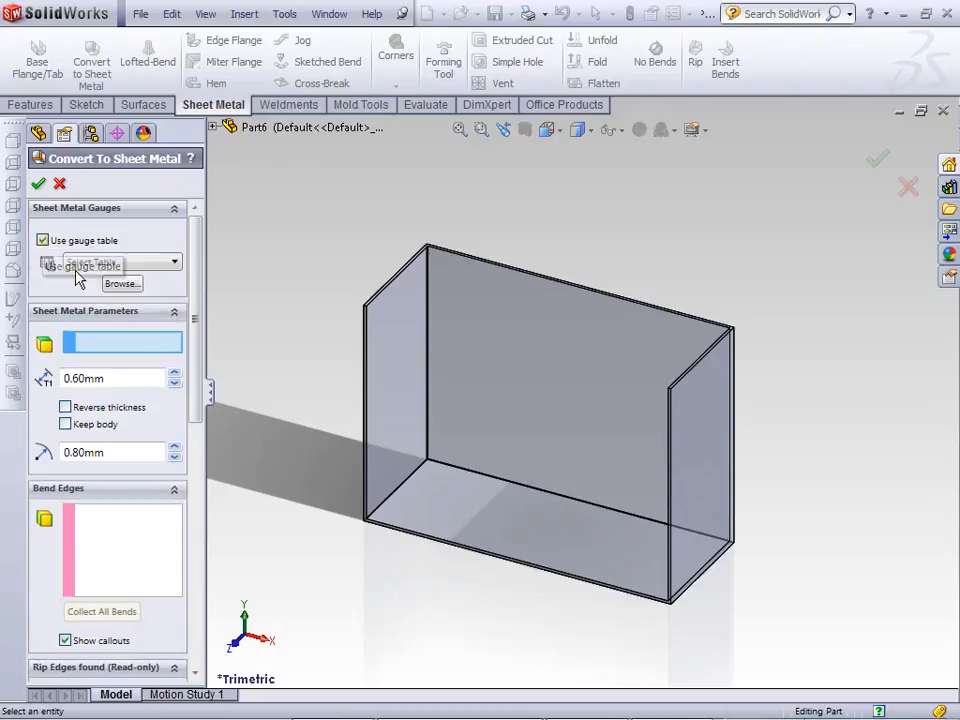
click(135, 262)
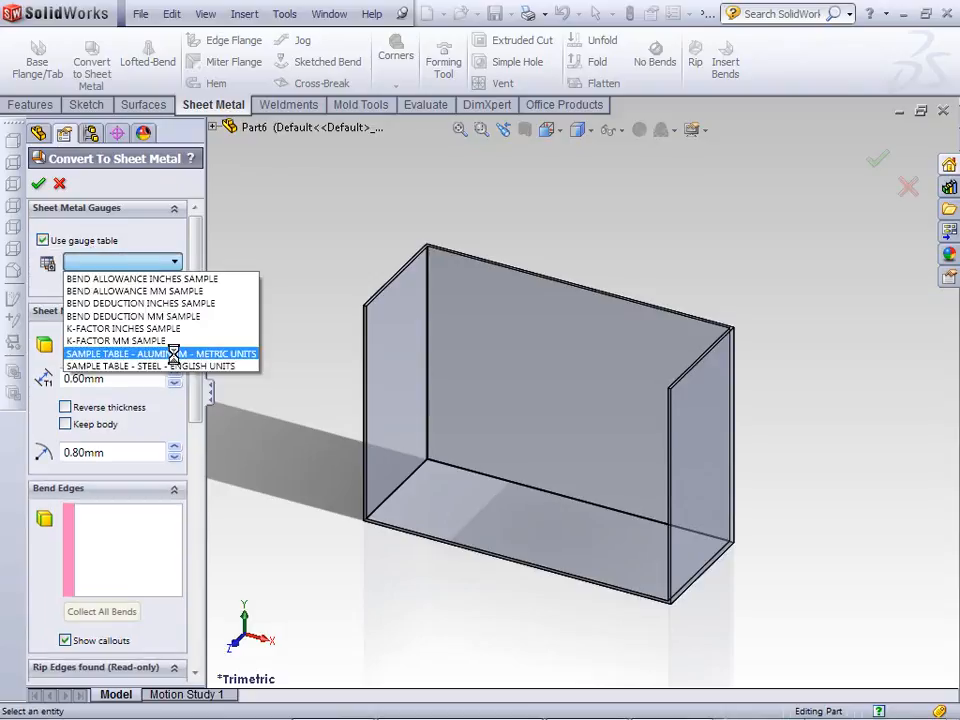
click(173, 353)
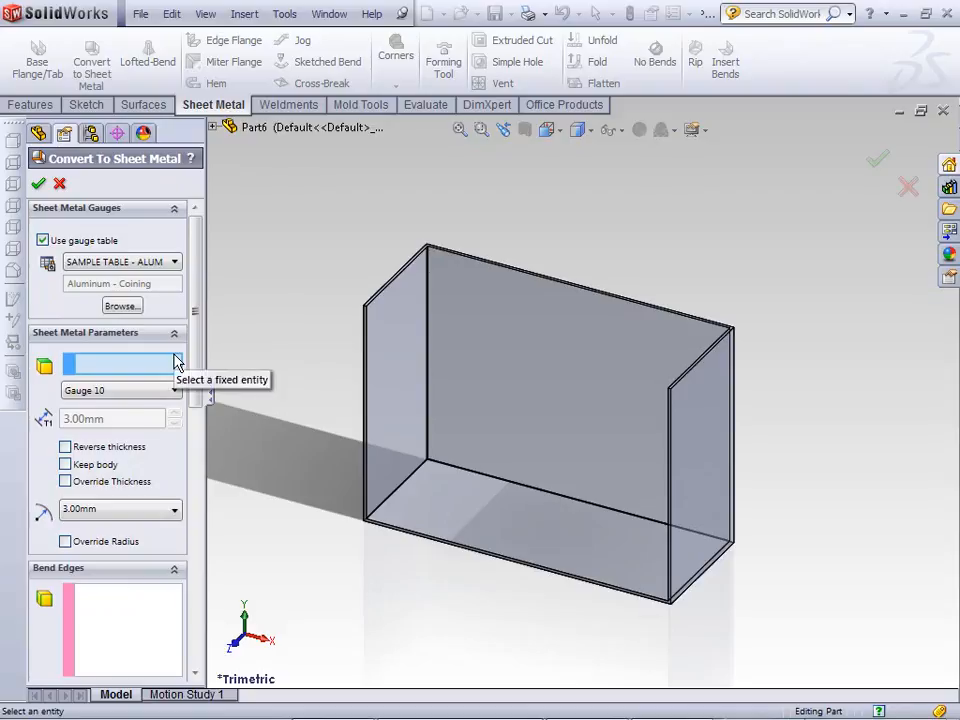
click(150, 390)
click(111, 495)
- Convert the box to sheet metal with its bottom face fixed and bends along the bottom's two side edges and back edge
middle_drag(250, 467, 315, 366)
click(470, 566)
middle_drag(470, 566, 313, 522)
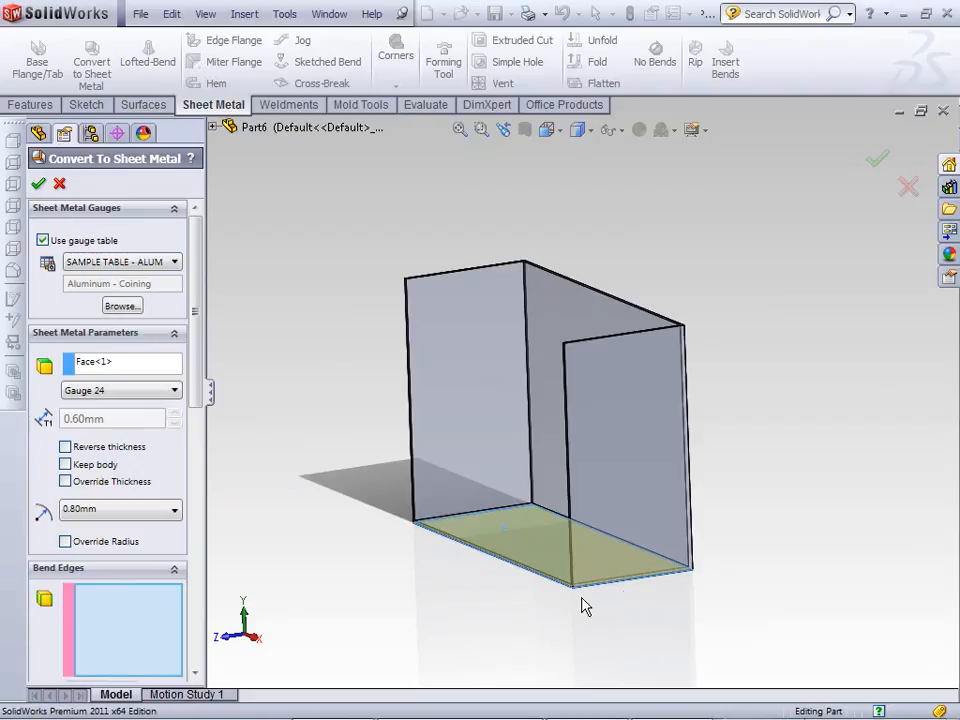
click(630, 579)
middle_drag(630, 579, 709, 505)
click(634, 553)
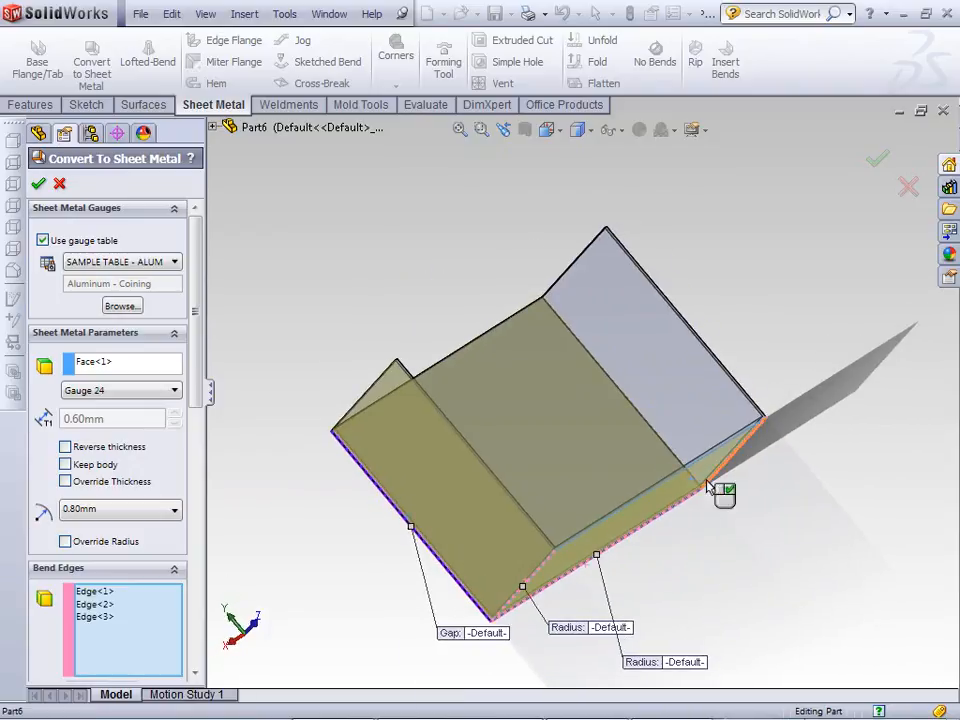
click(621, 389)
click(38, 184)
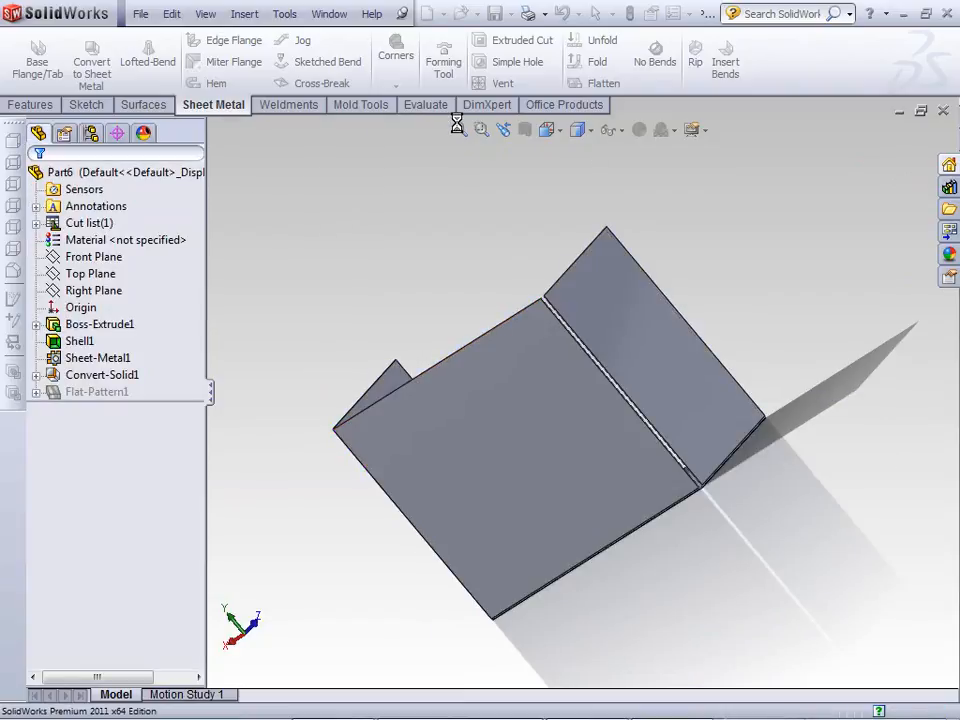
- Flatten the converted box to inspect its flat pattern, and return it to the folded state
click(600, 83)
middle_drag(542, 268, 544, 422)
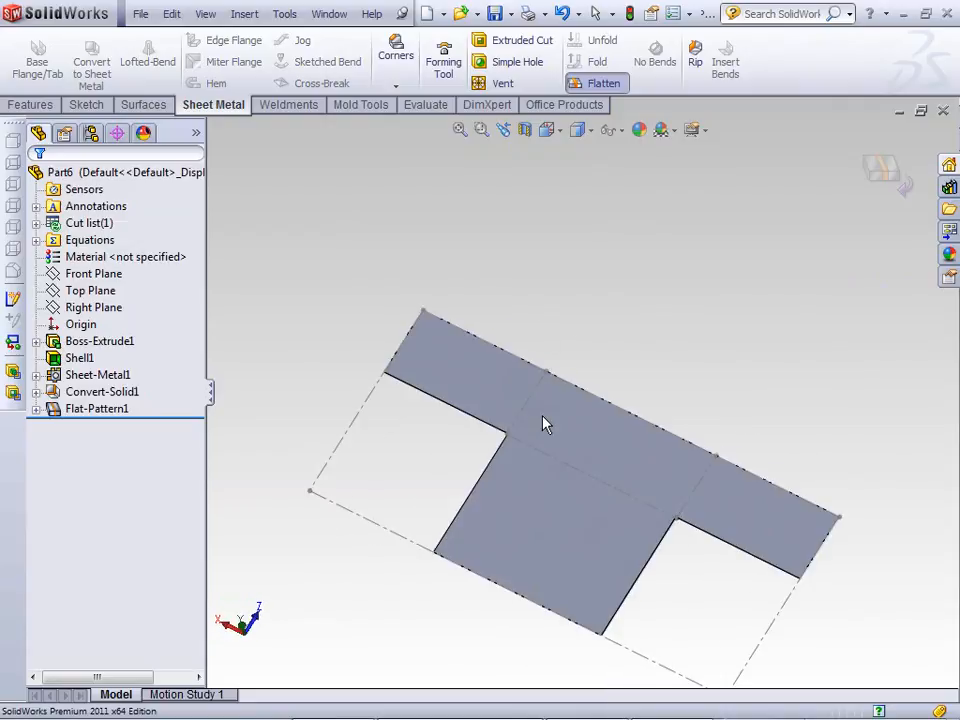
click(600, 83)
middle_drag(584, 320, 570, 295)
- Close the new part without saving, switch to the slide presentation and advance to the Weldments slide
click(943, 114)
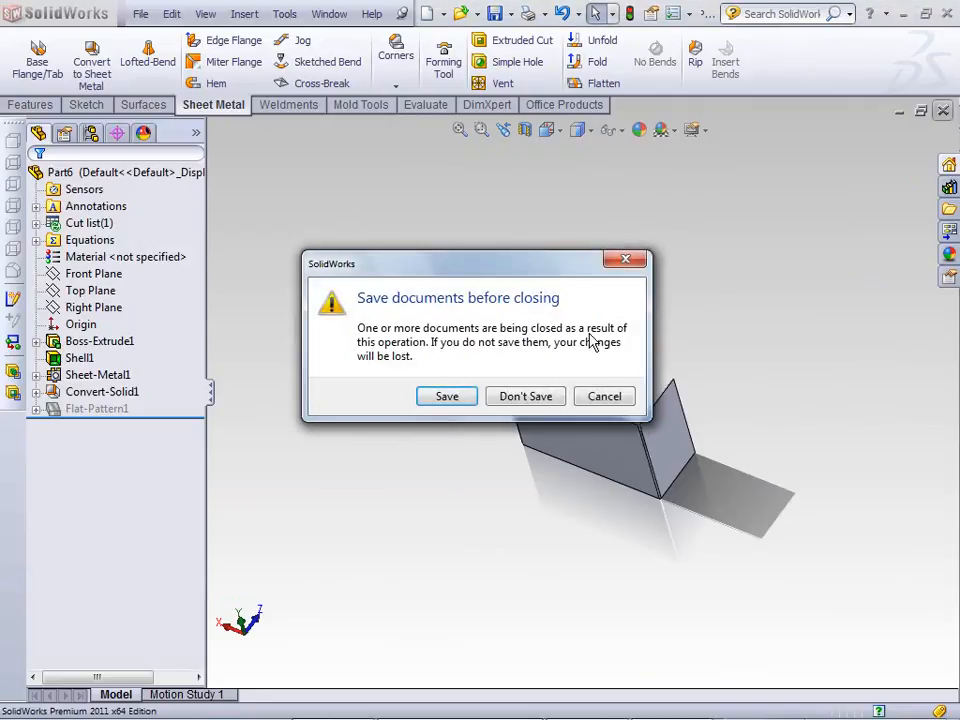
click(516, 398)
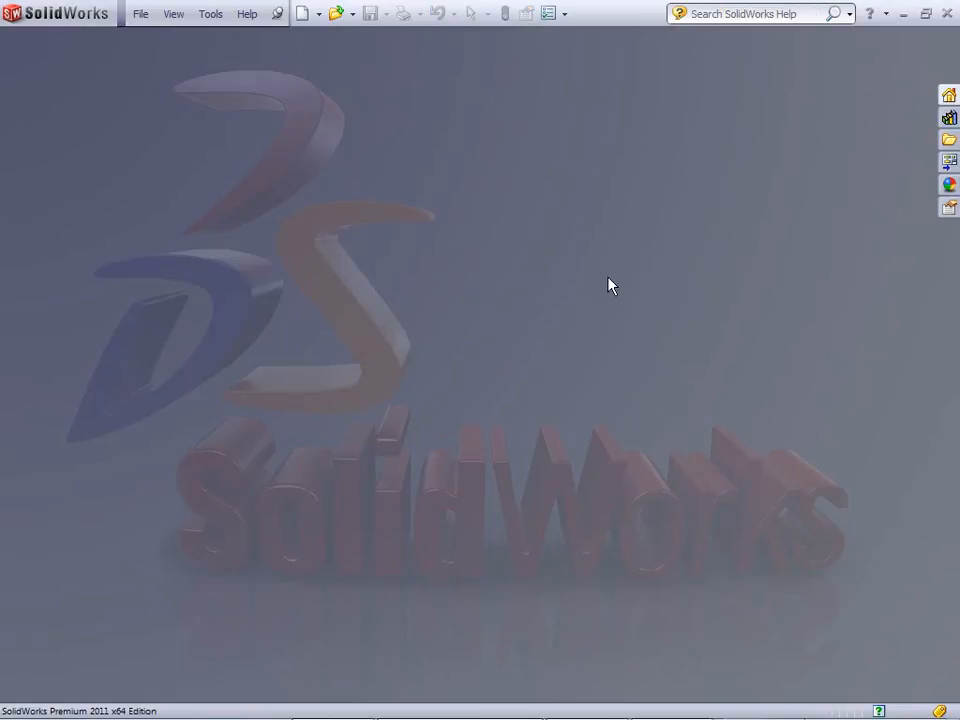
key(alt+Tab)
click(456, 389)
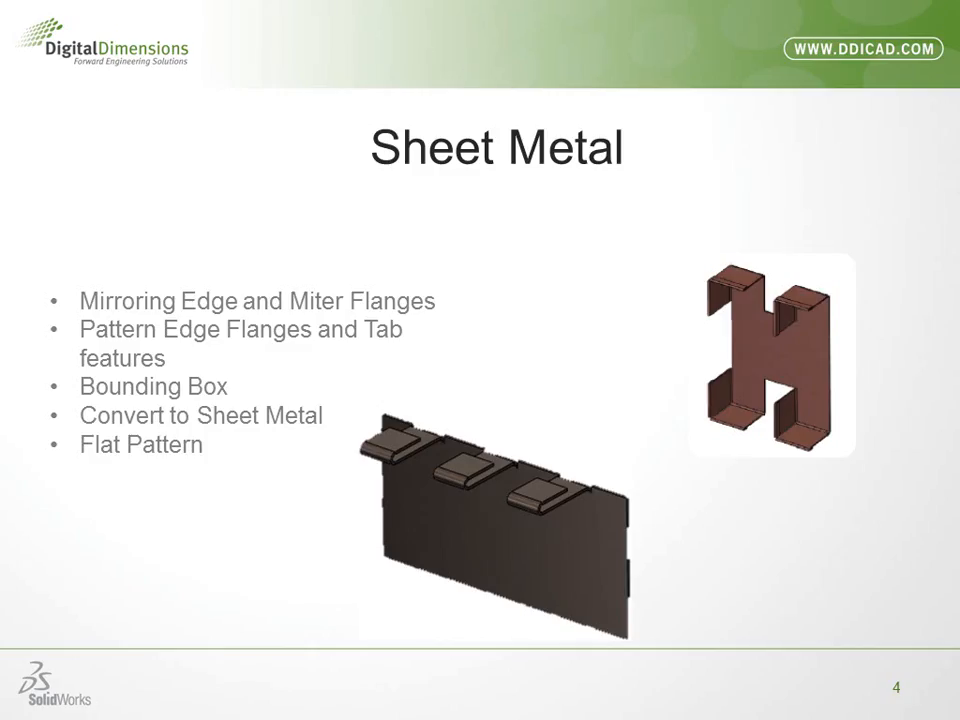
click(456, 389)
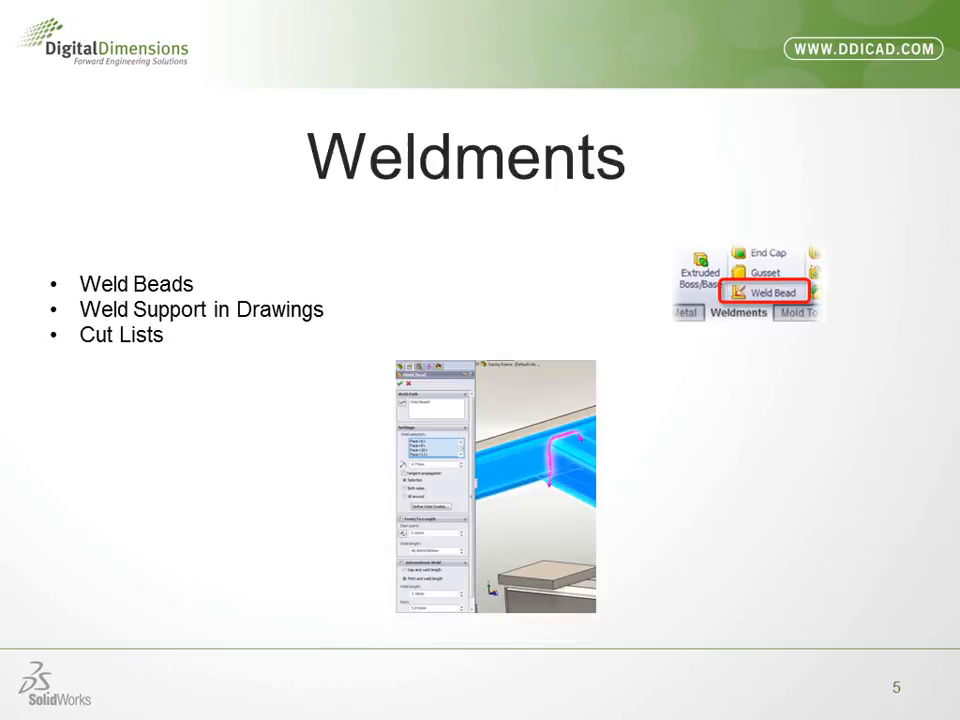
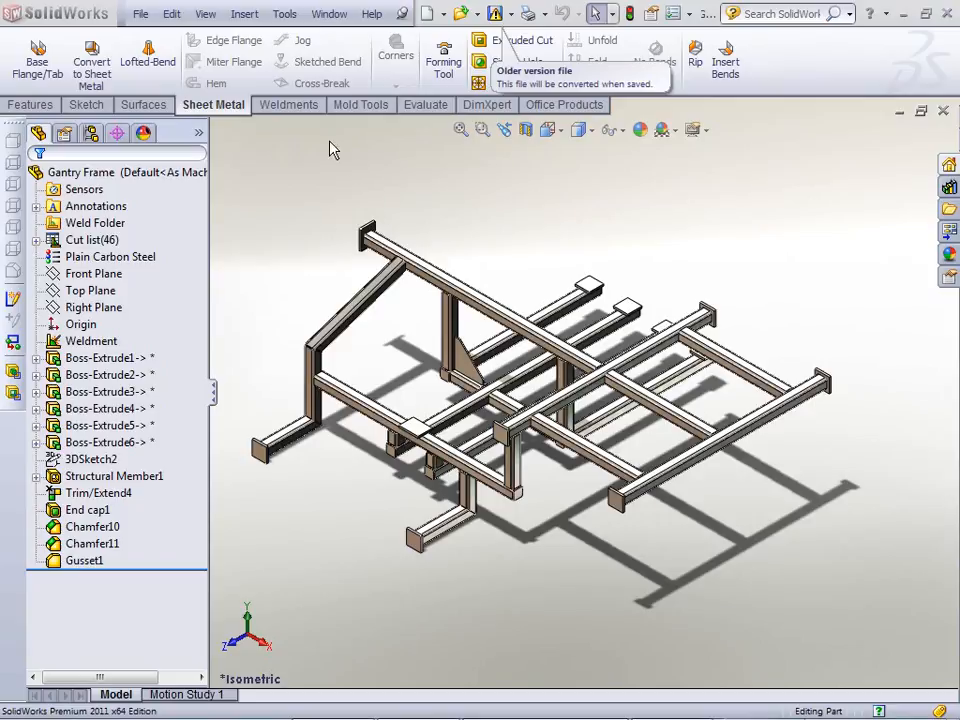
- Add a 5 mm all-around weld bead to the Gantry Frame where the diagonal brace meets the upper beam
click(287, 106)
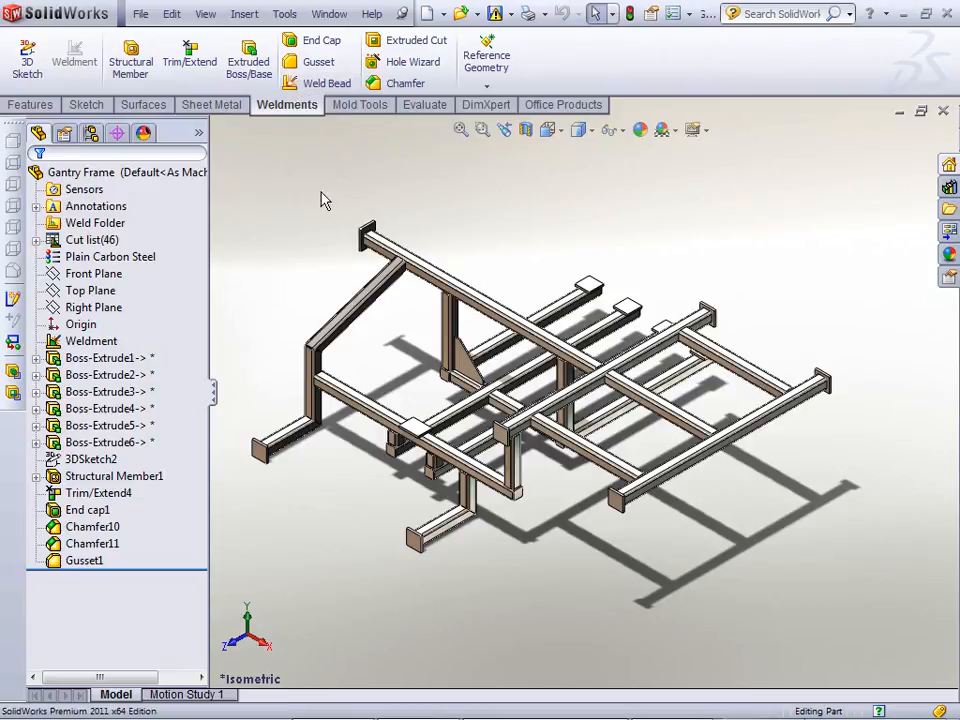
scroll(414, 287, down, 5)
scroll(490, 318, down, 3)
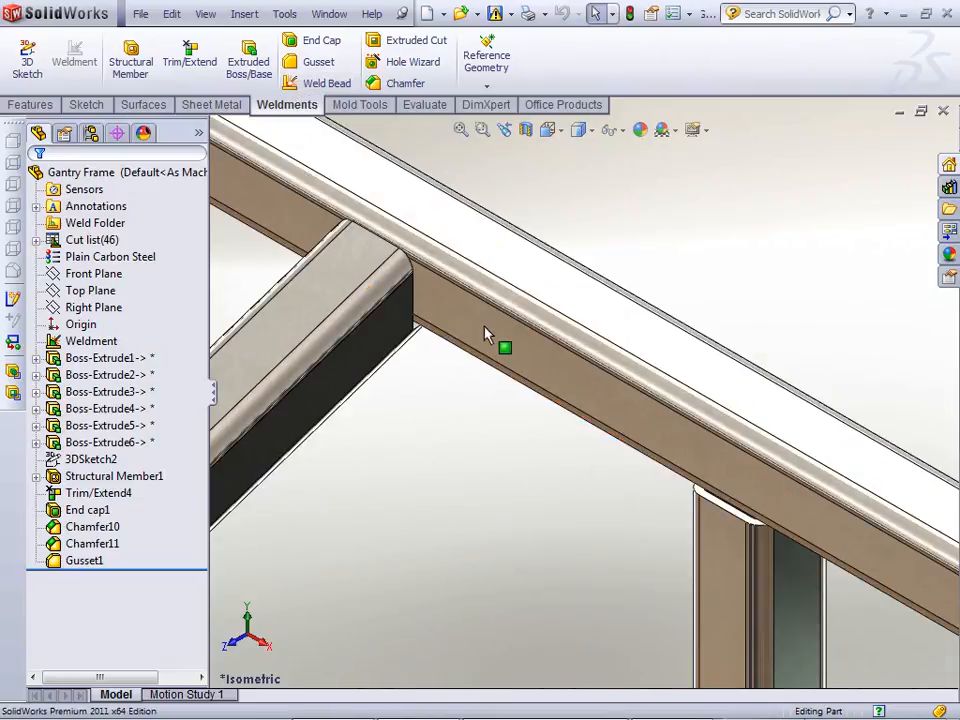
middle_drag(459, 369, 421, 303)
scroll(420, 332, down, 4)
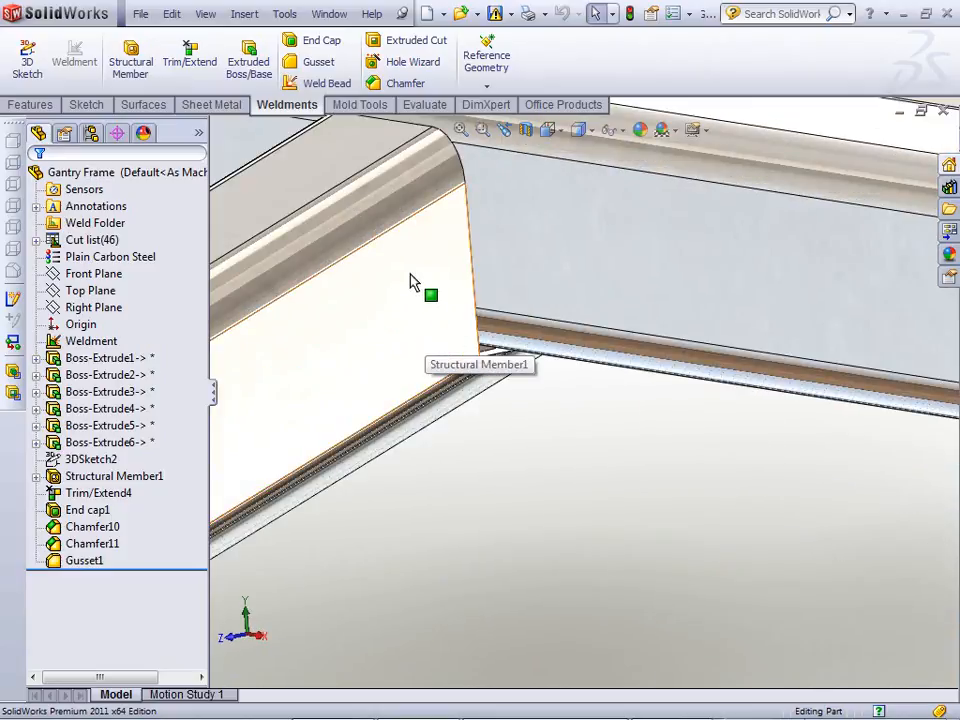
scroll(503, 374, up, 5)
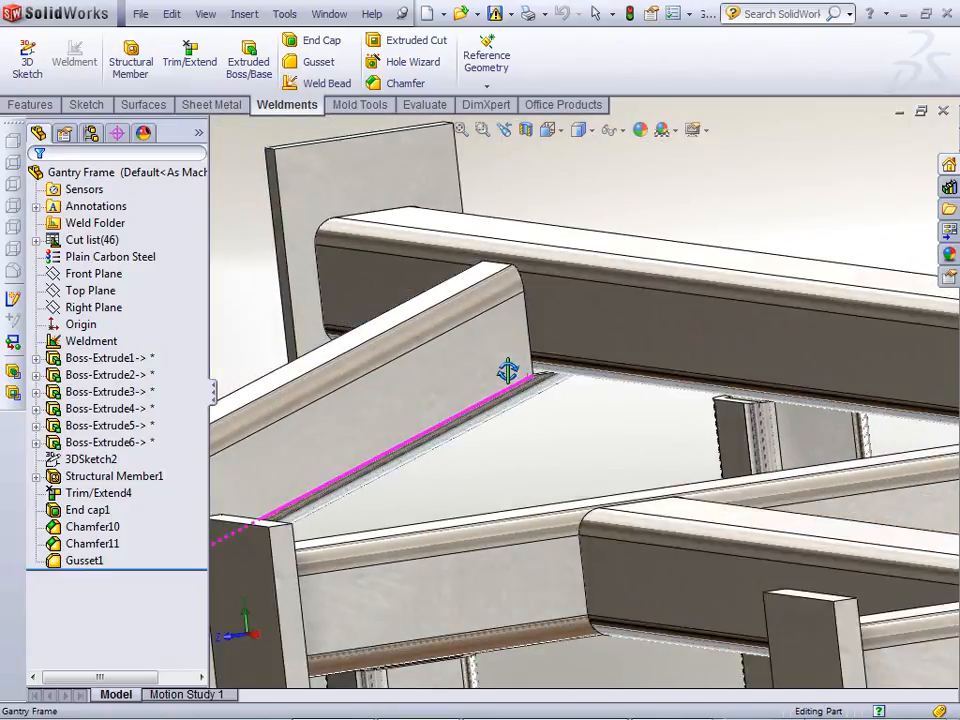
middle_drag(508, 371, 548, 394)
scroll(548, 395, down, 3)
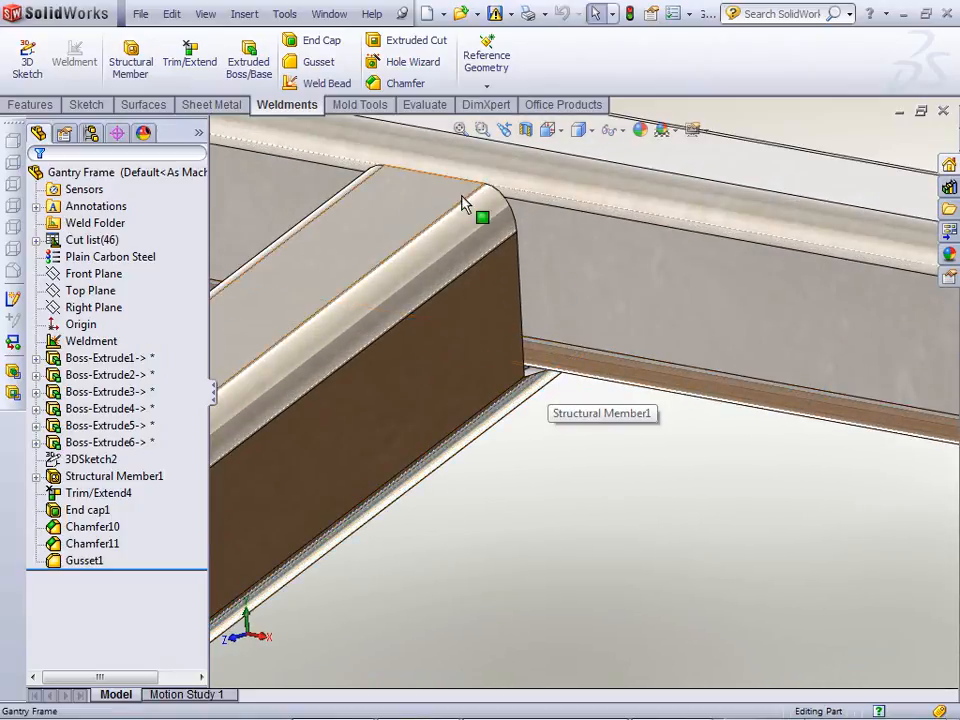
click(317, 83)
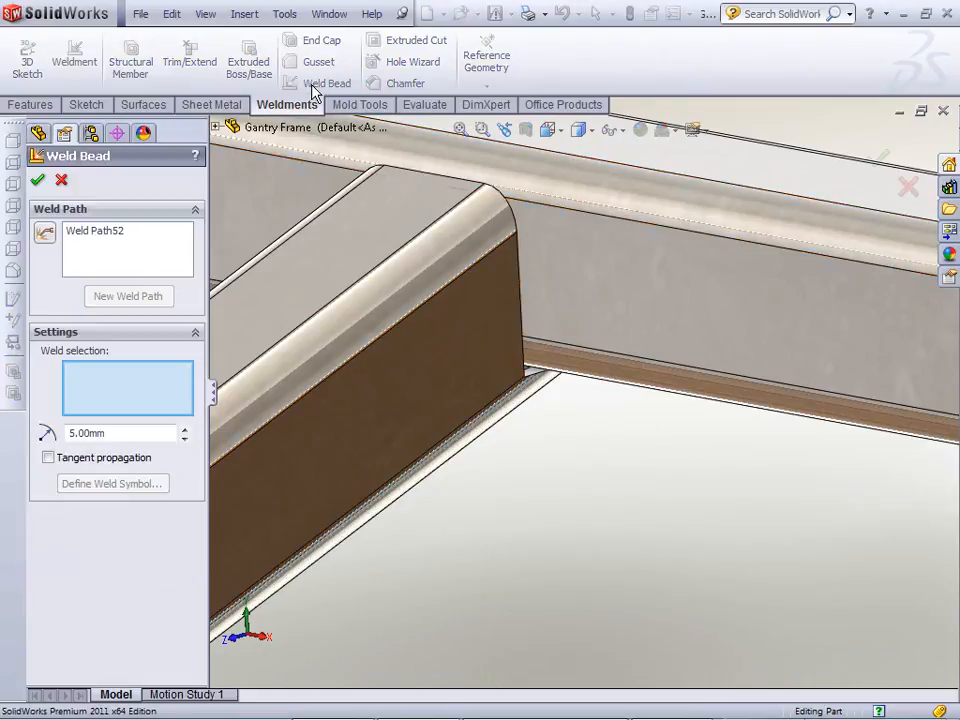
click(524, 336)
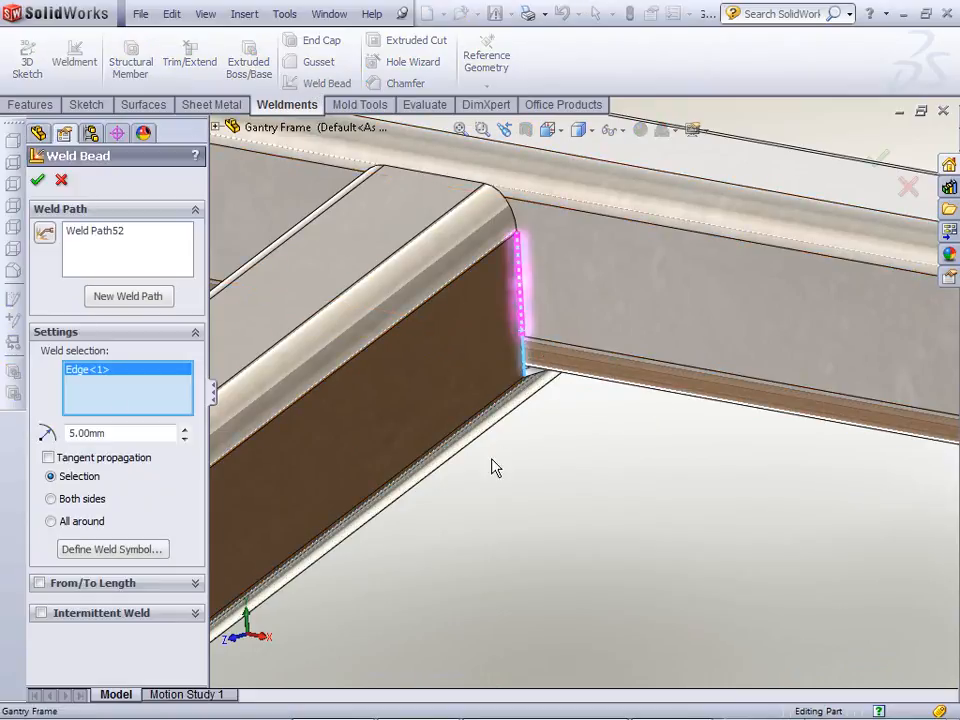
click(50, 522)
scroll(452, 493, up, 4)
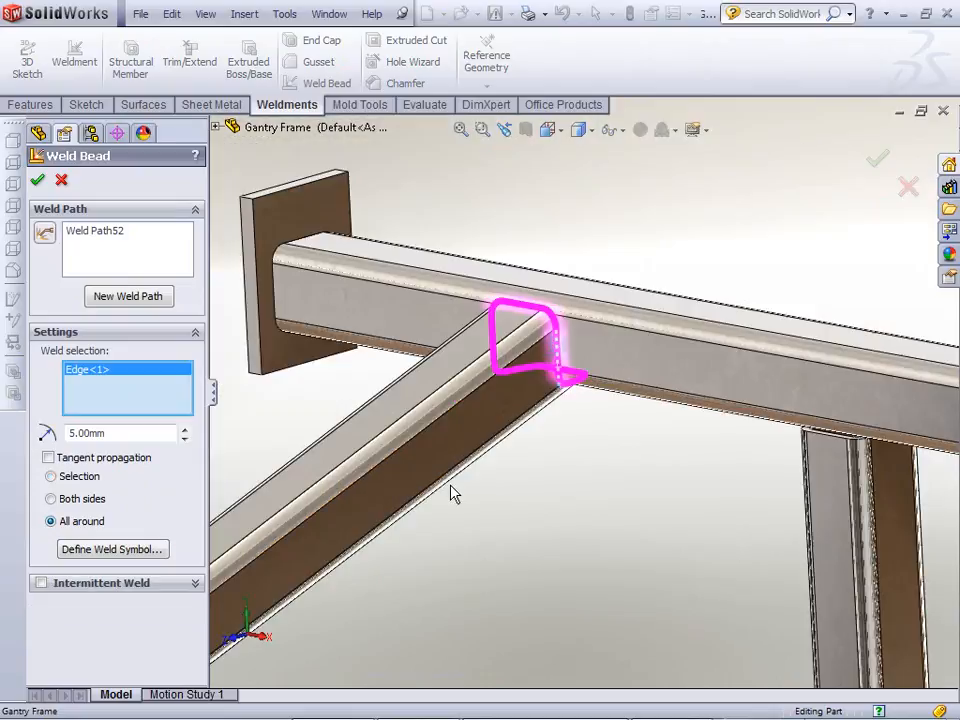
click(38, 181)
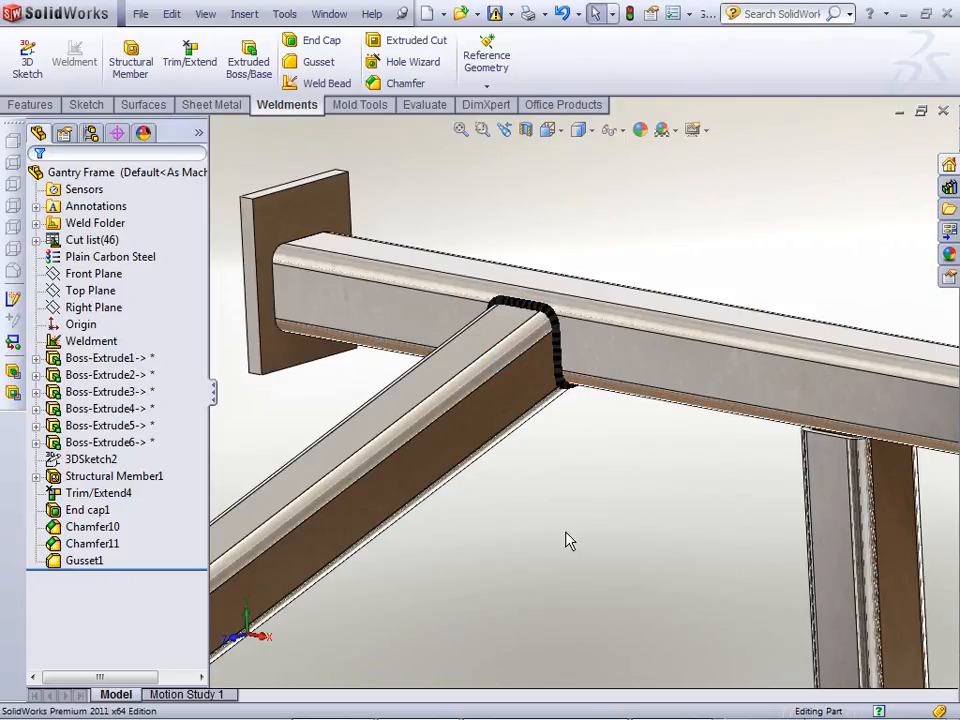
- Examine the joint where the vertical post meets the underside of the upper beam
scroll(566, 540, up, 3)
middle_drag(568, 540, 795, 456)
scroll(735, 416, down, 2)
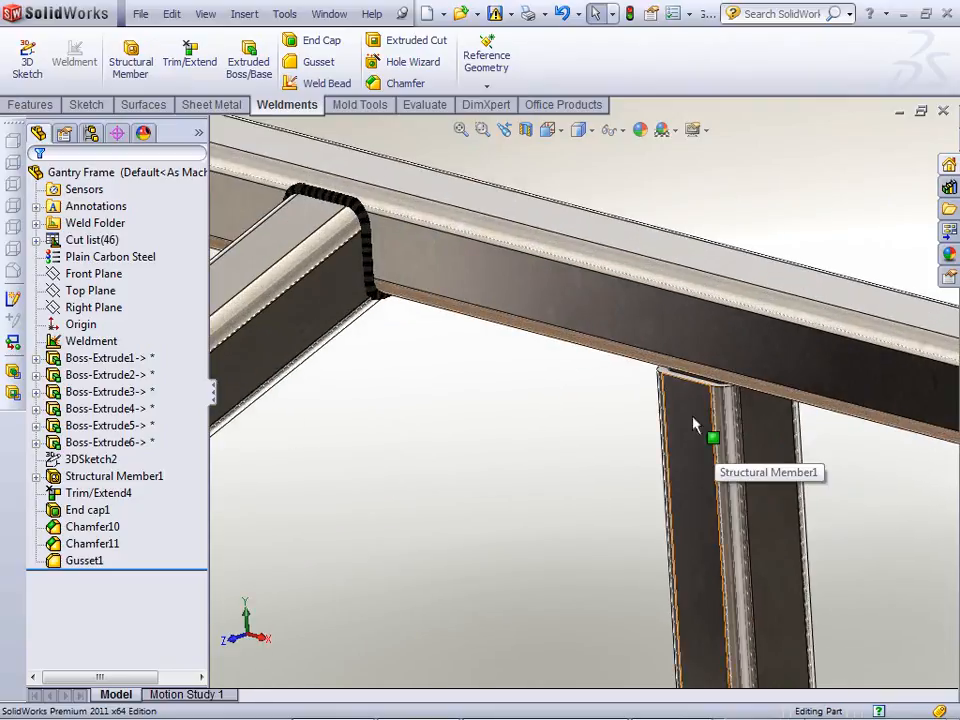
scroll(694, 420, down, 3)
middle_drag(681, 404, 683, 376)
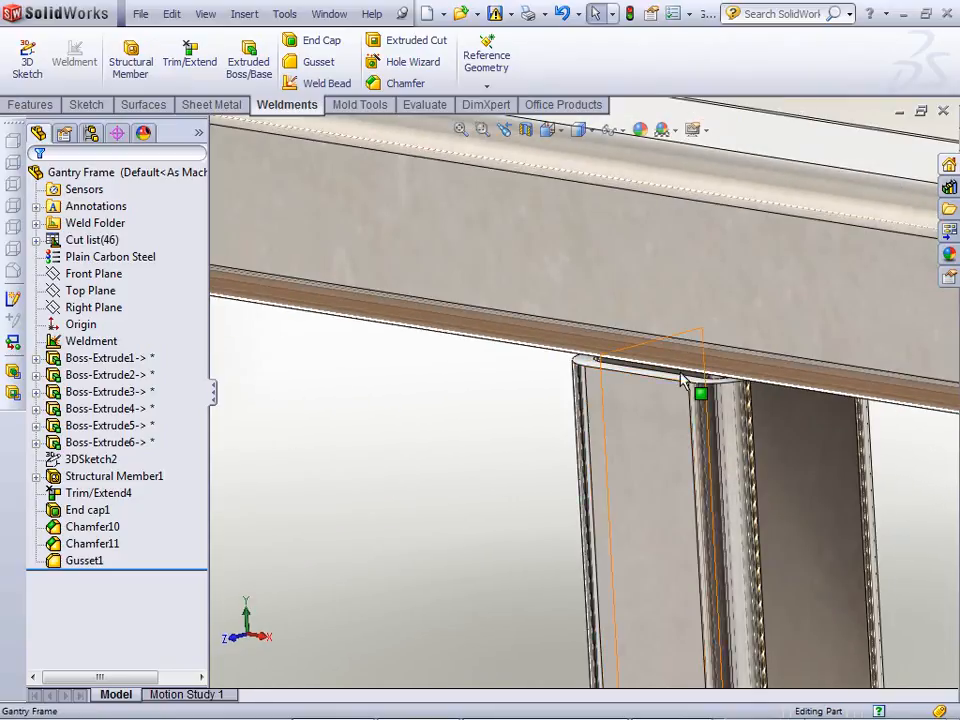
scroll(684, 374, down, 3)
click(551, 328)
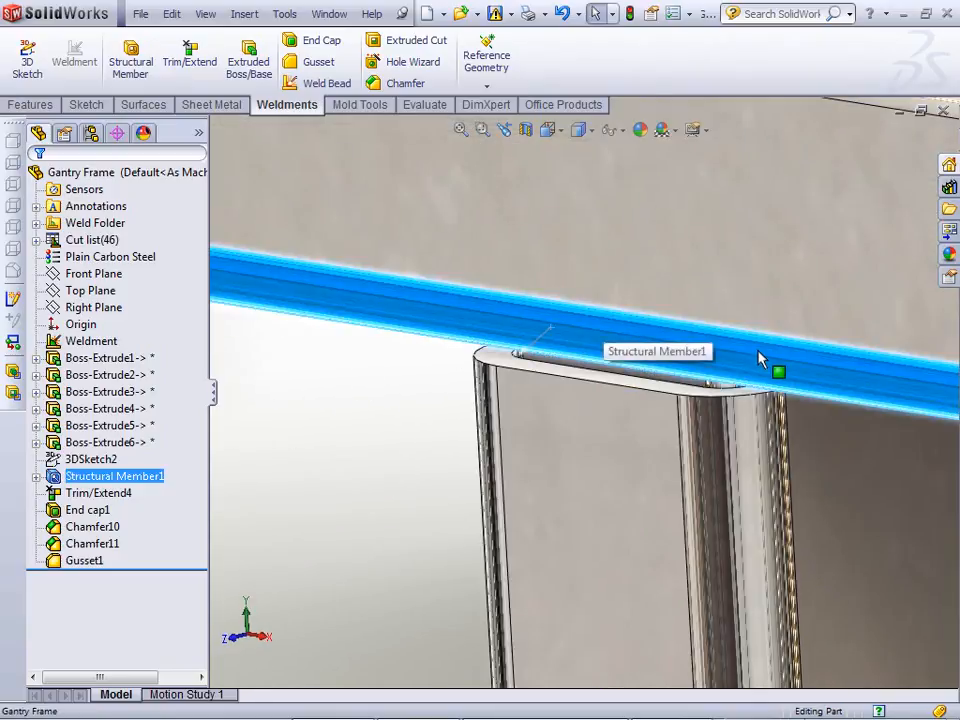
click(504, 357)
click(510, 326)
click(346, 387)
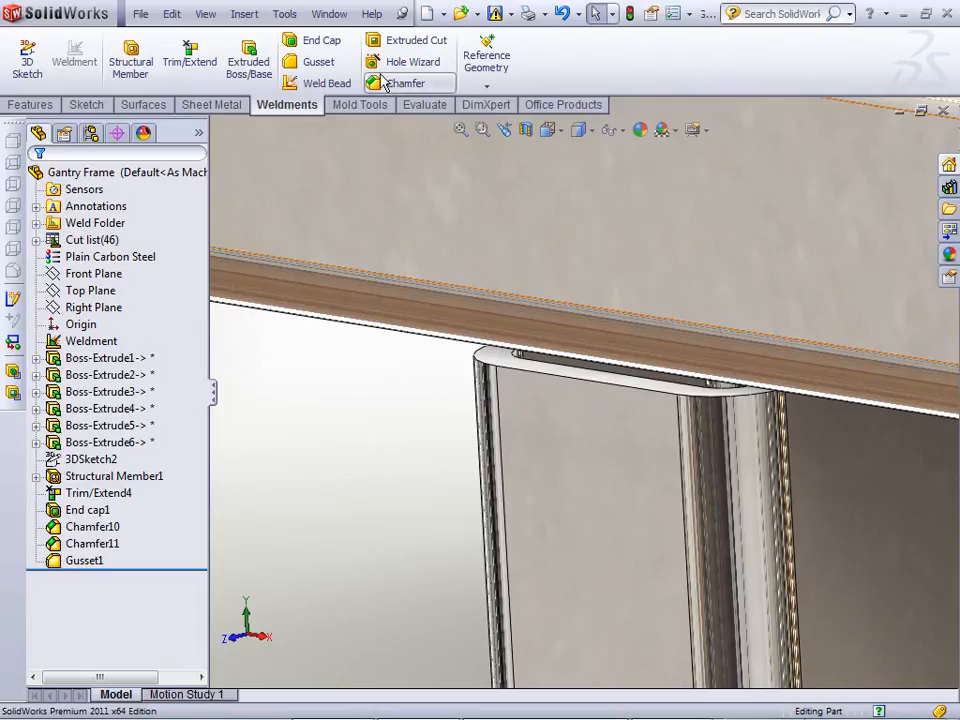
- Start a 5 mm weld bead between the vertical post's side face and the underside of the upper beam
click(326, 83)
scroll(495, 480, up, 3)
middle_drag(495, 480, 460, 400)
click(710, 412)
click(760, 327)
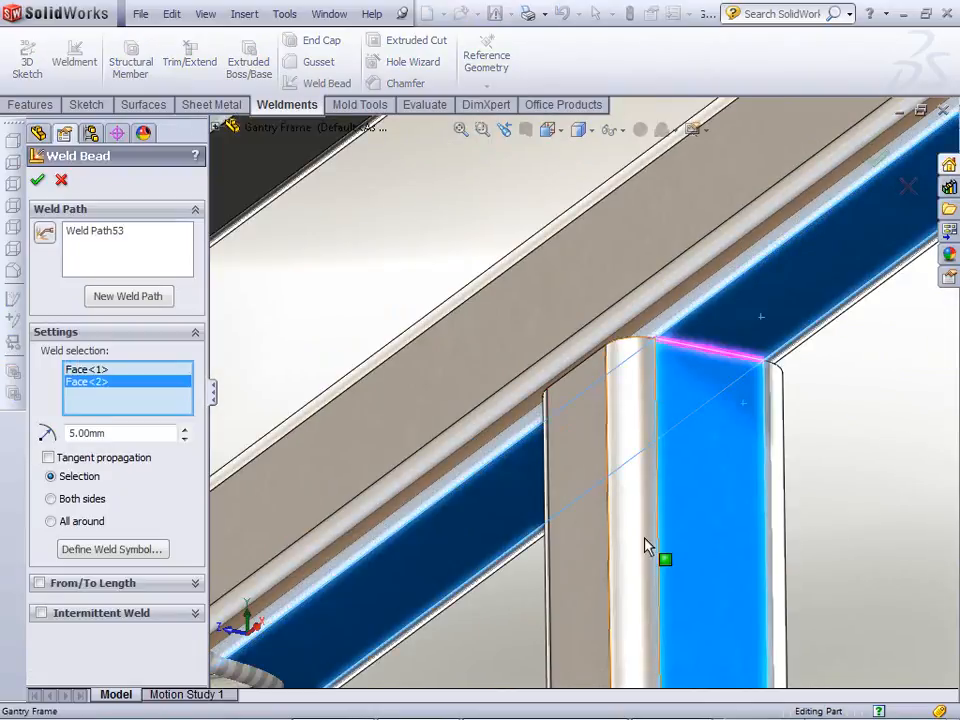
- Try the post's weld path on both sides of the joint and check its preview
scroll(440, 550, up, 3)
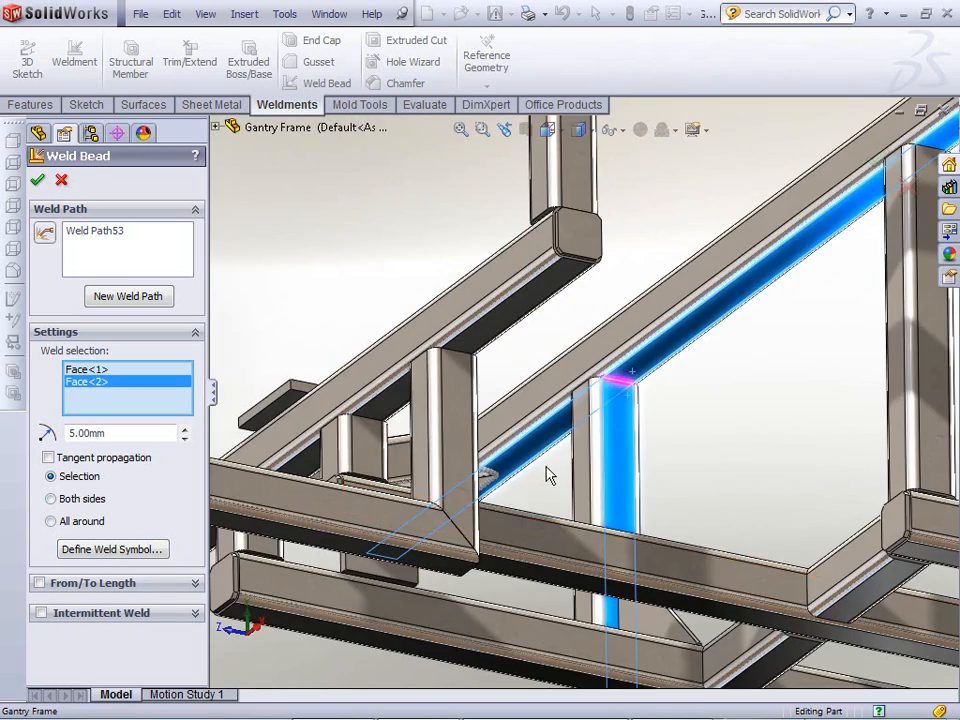
middle_drag(546, 476, 566, 516)
scroll(643, 476, down, 2)
scroll(462, 500, down, 2)
middle_drag(462, 500, 470, 512)
click(50, 498)
middle_drag(406, 539, 442, 532)
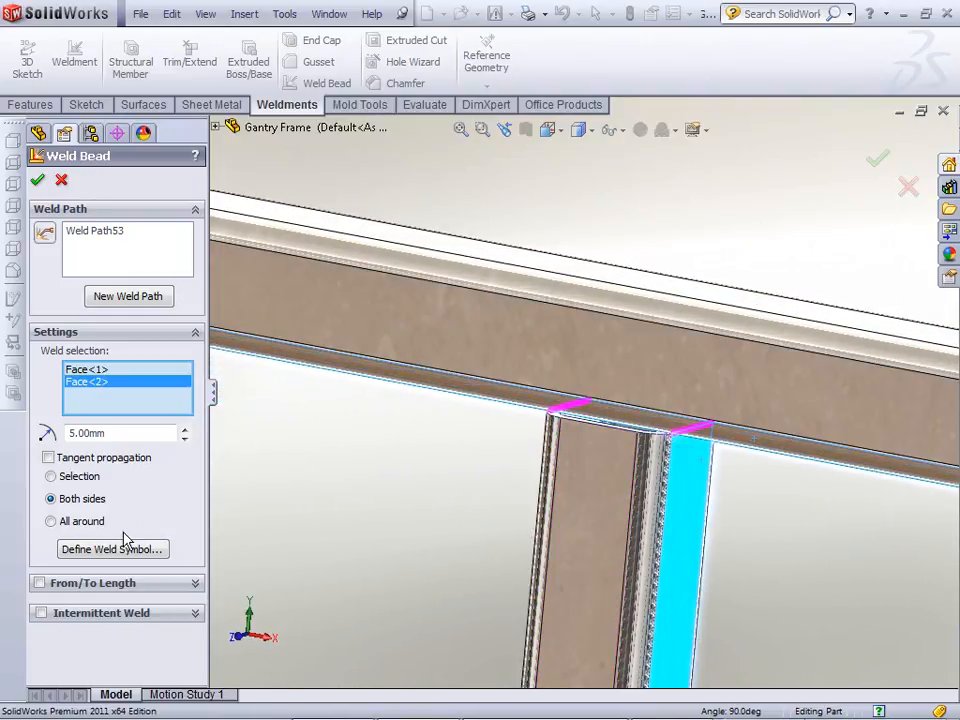
- Run the weld all around the top of the vertical post, check its path and create the bead
click(51, 521)
middle_drag(583, 557, 429, 487)
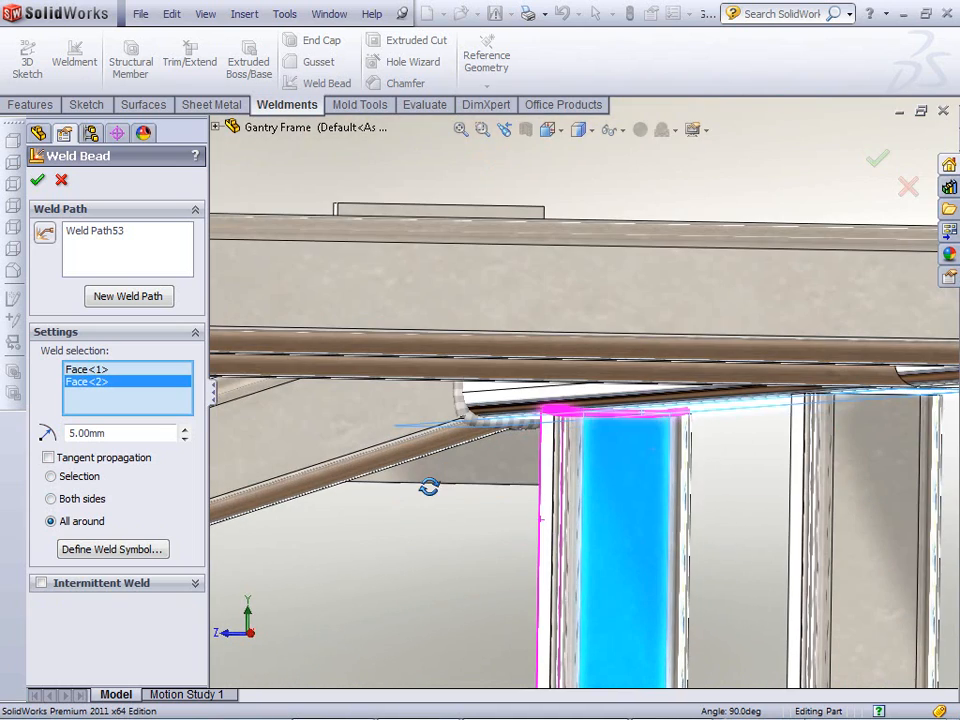
scroll(576, 416, down, 4)
middle_drag(552, 457, 543, 449)
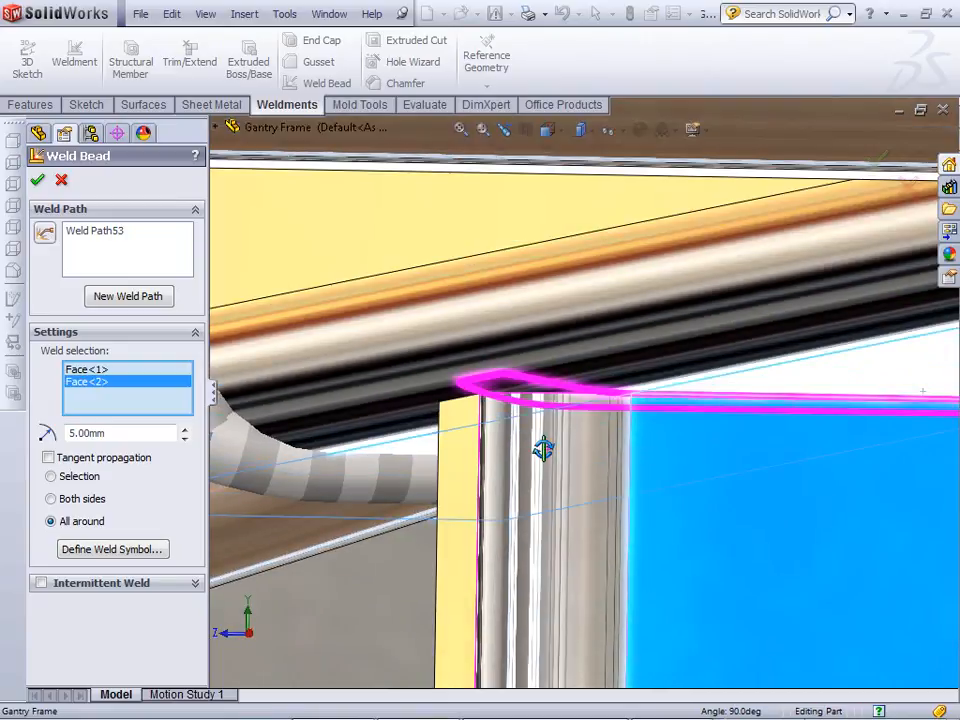
scroll(544, 449, up, 6)
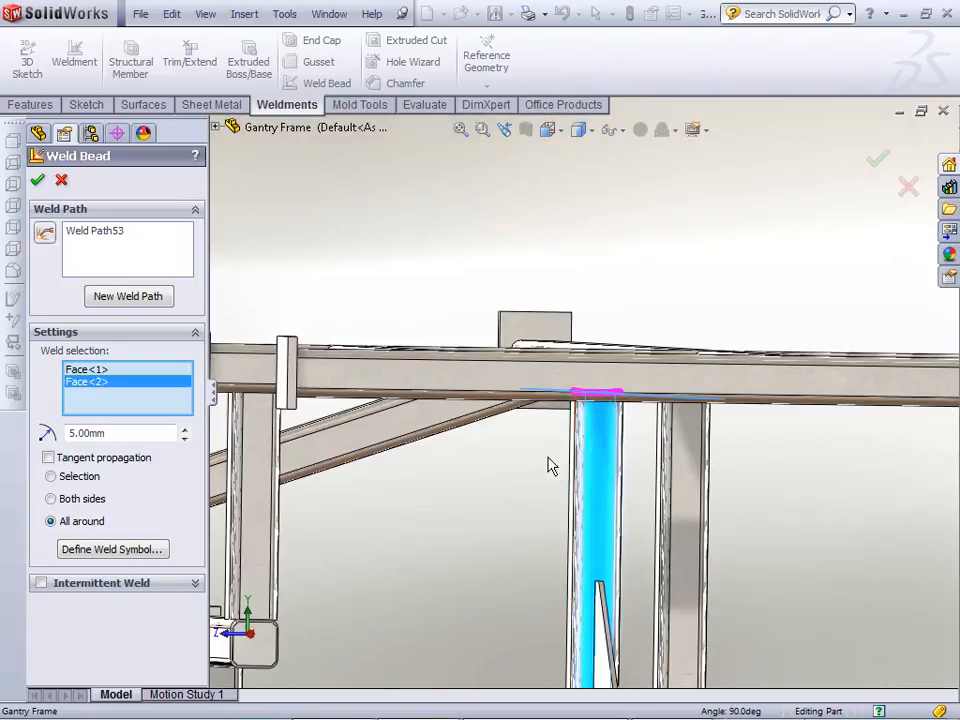
middle_drag(548, 458, 567, 487)
middle_drag(557, 394, 553, 401)
scroll(608, 398, down, 5)
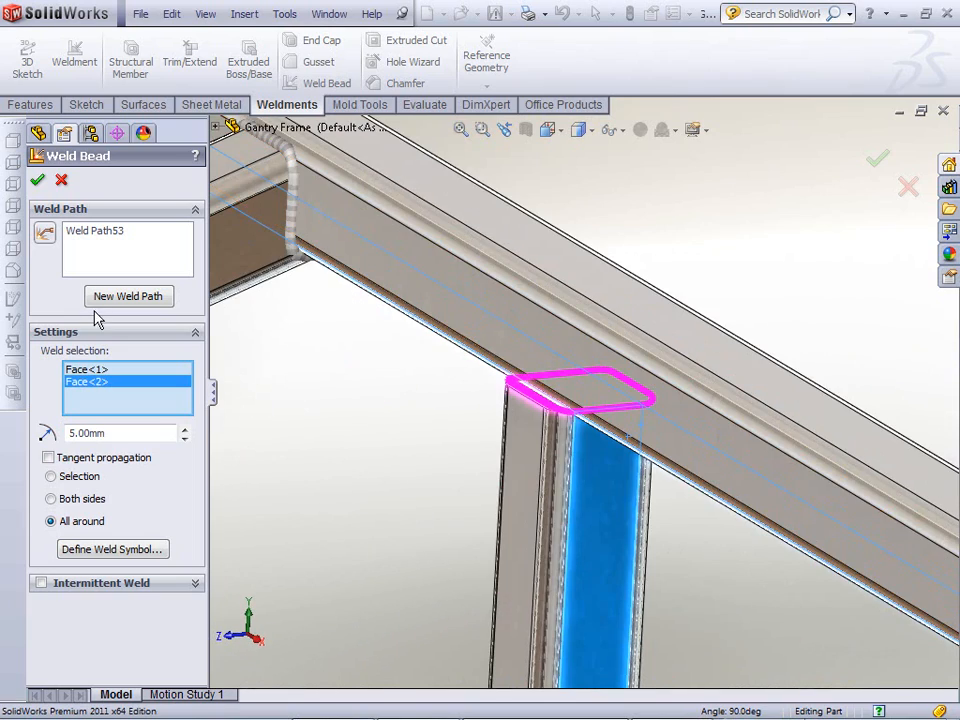
click(36, 179)
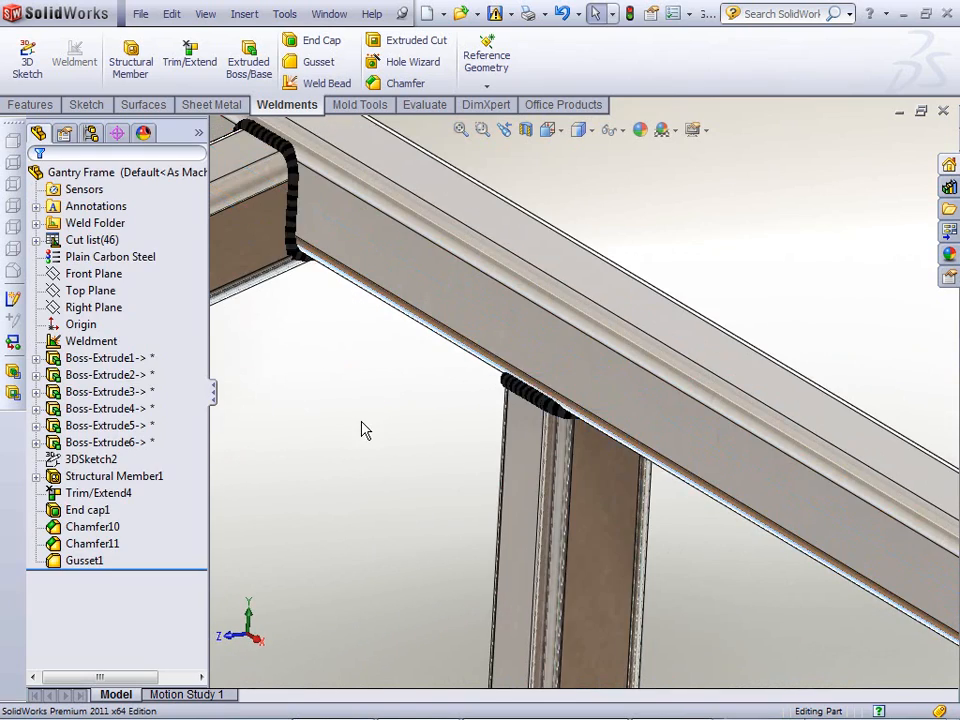
- Add a 5 mm all-around weld bead at the corner joint between the diagonal brace's lower end and the upright leg
scroll(380, 433, up, 6)
middle_drag(396, 437, 462, 431)
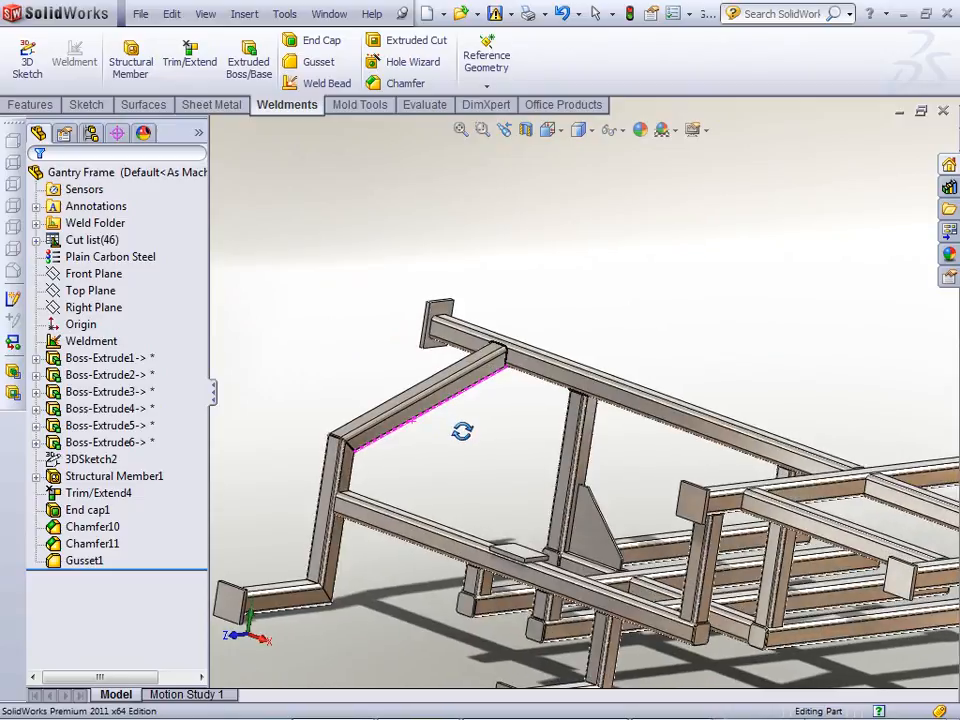
scroll(369, 462, down, 10)
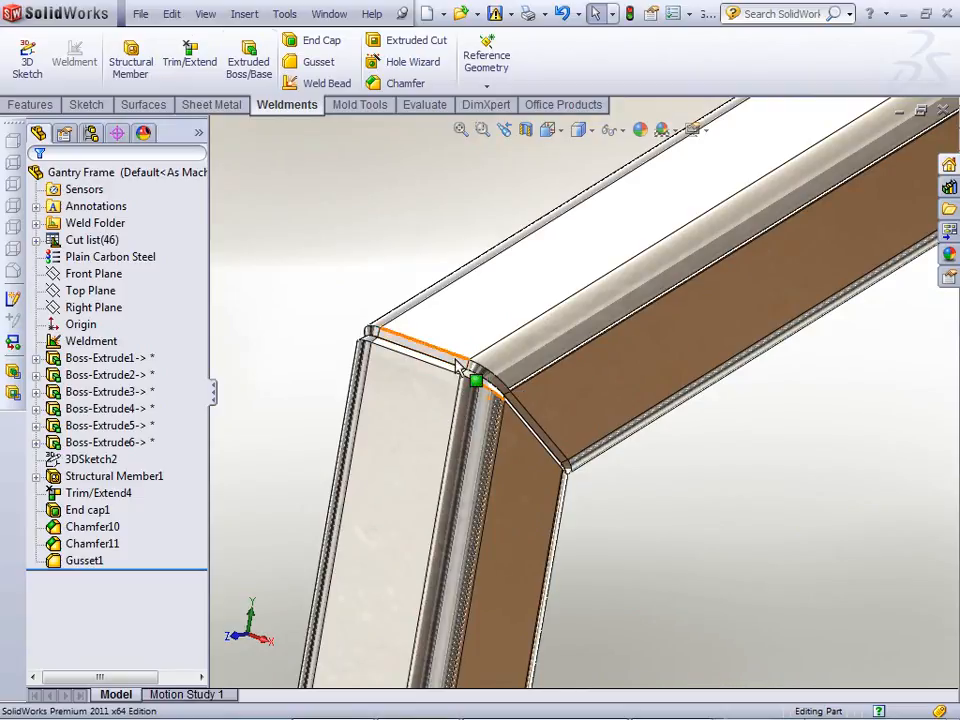
click(308, 82)
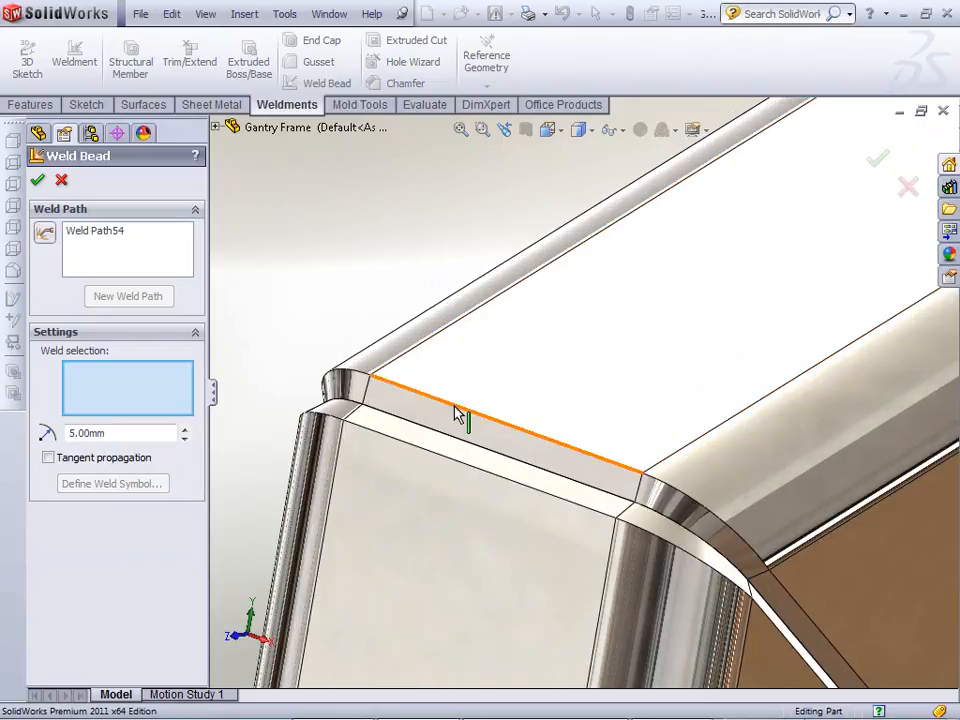
click(456, 418)
click(437, 457)
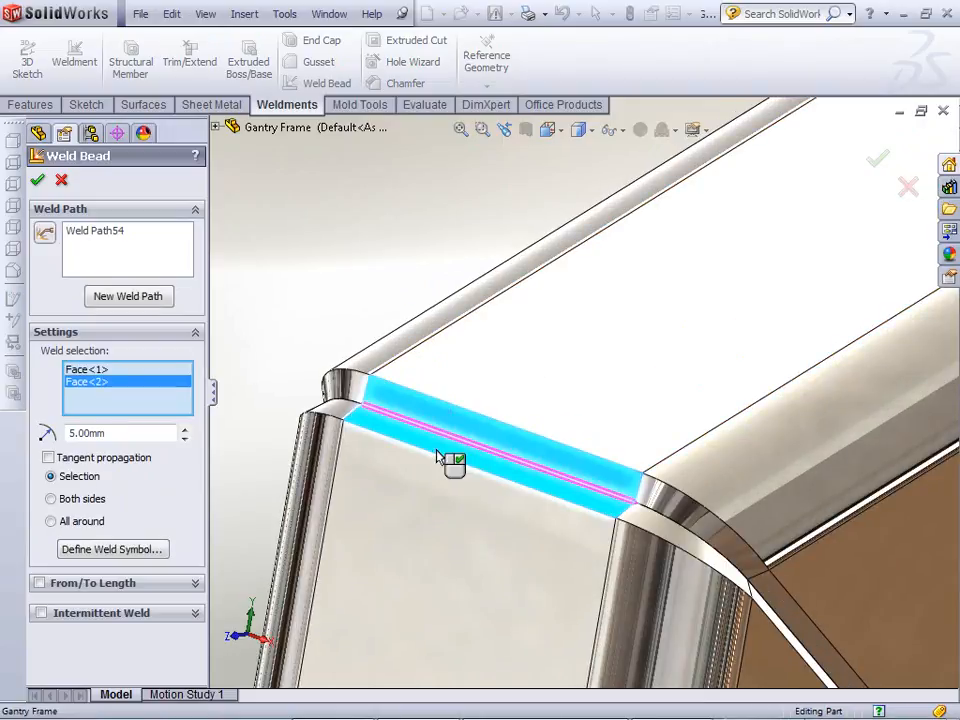
scroll(437, 457, up, 5)
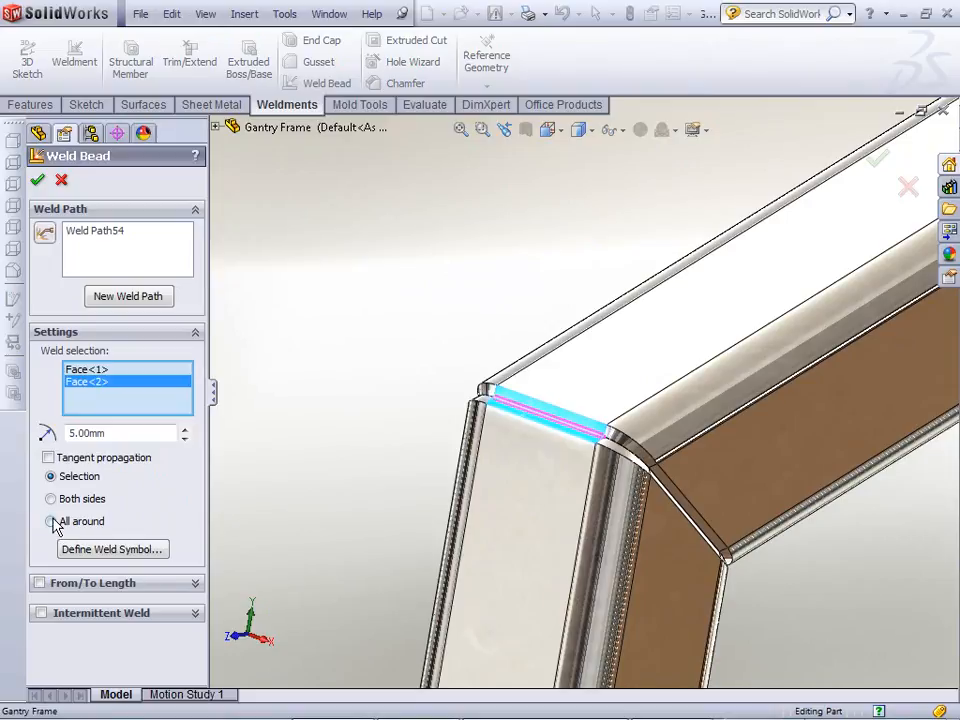
click(51, 522)
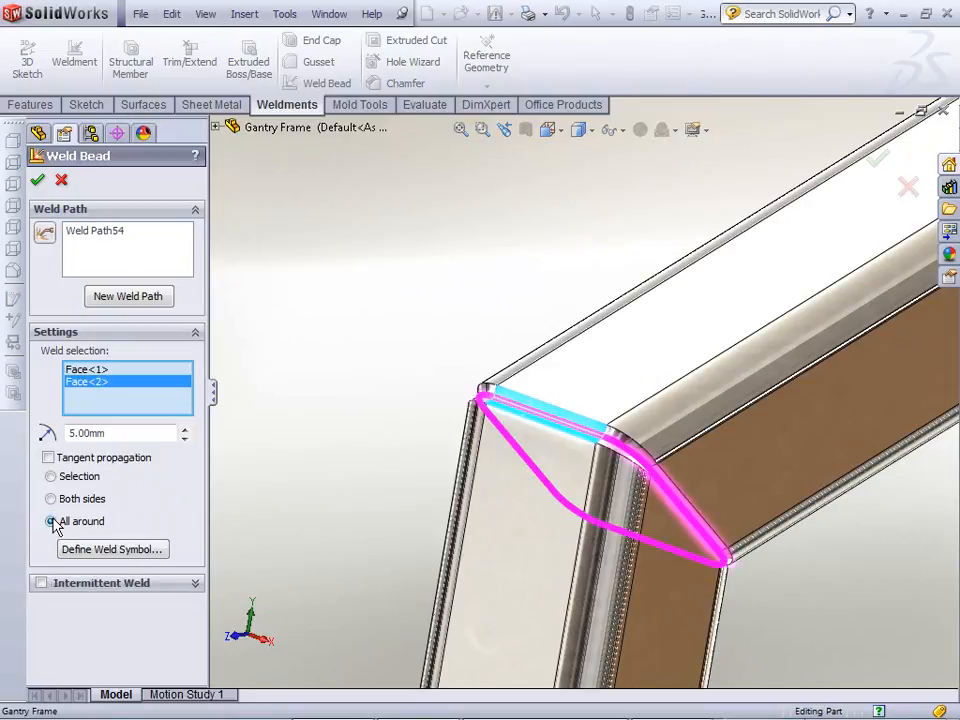
click(37, 180)
- Start a 5 mm weld bead between the horizontal member's top face and the inner face of the upright leg
scroll(381, 300, up, 6)
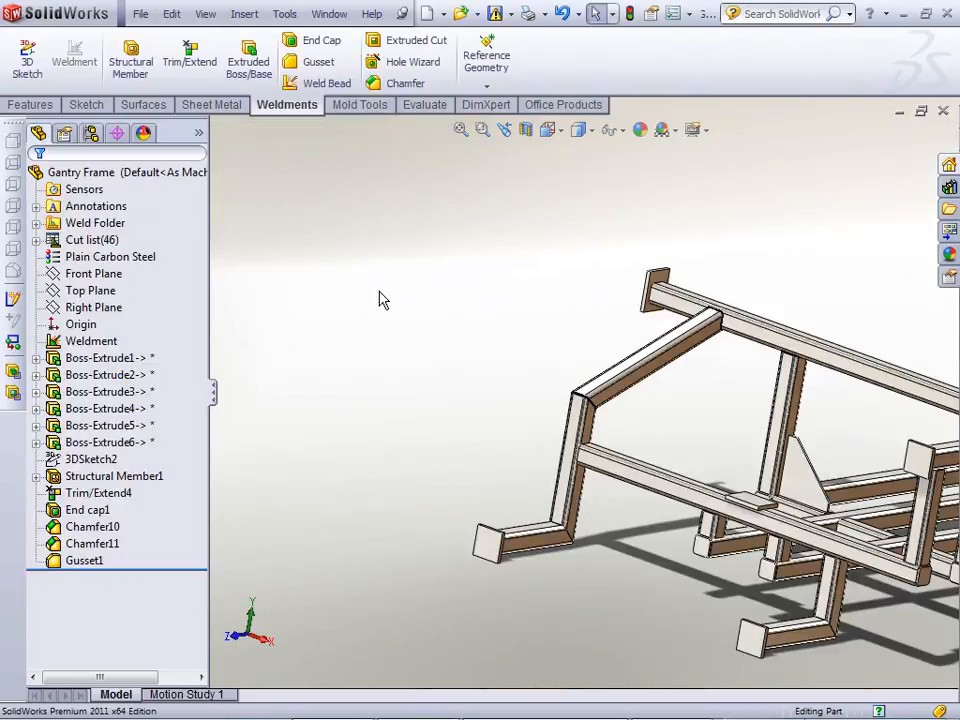
middle_drag(381, 311, 435, 289)
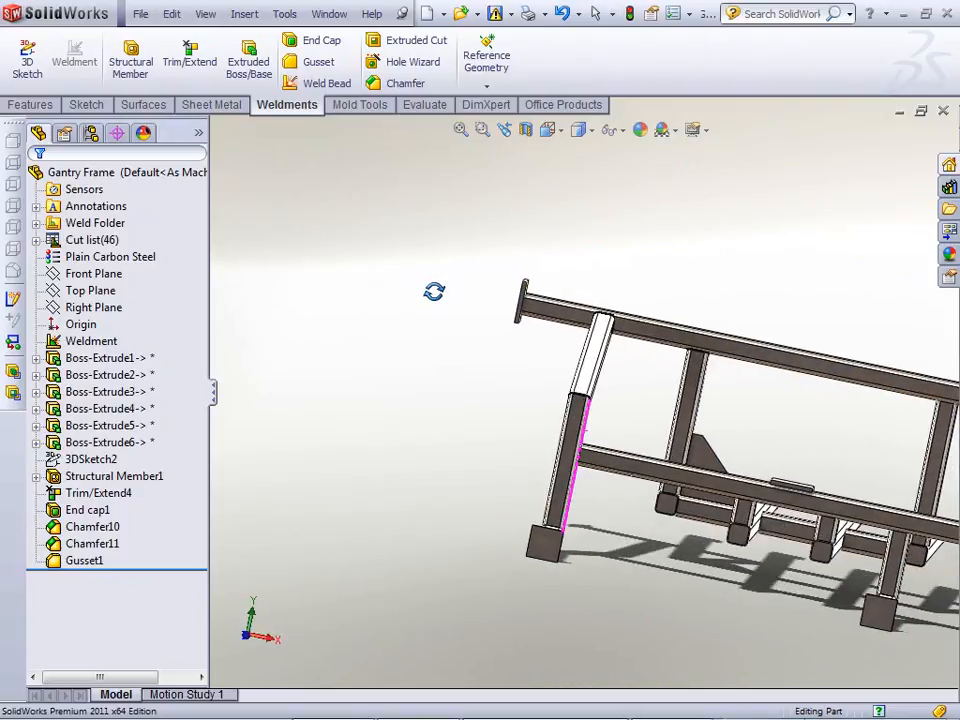
scroll(562, 402, down, 8)
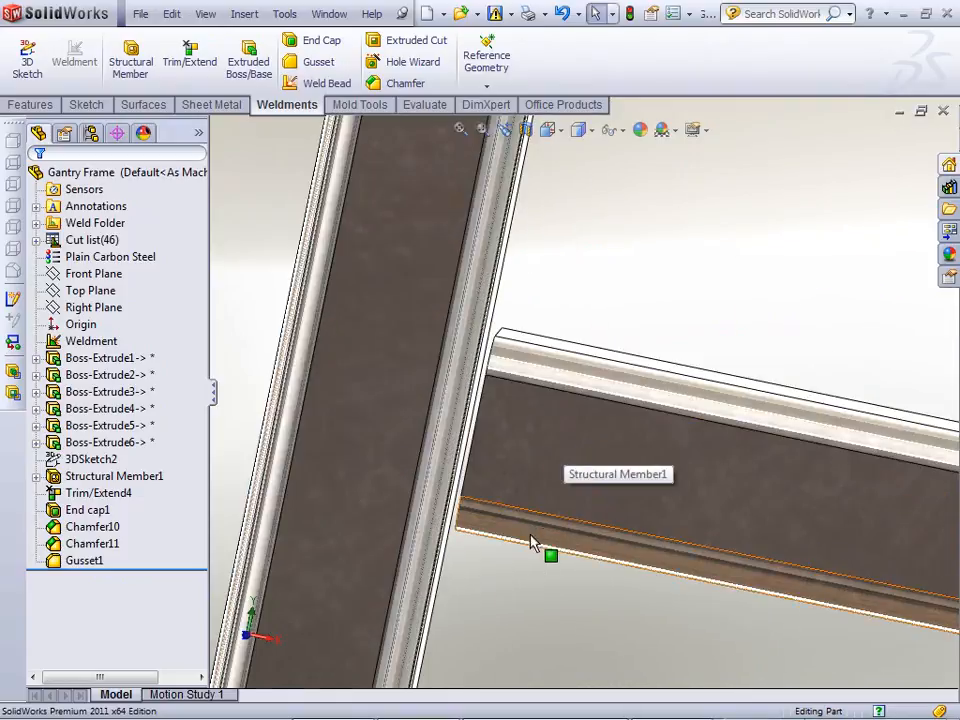
middle_click(541, 558)
middle_drag(541, 558, 540, 568)
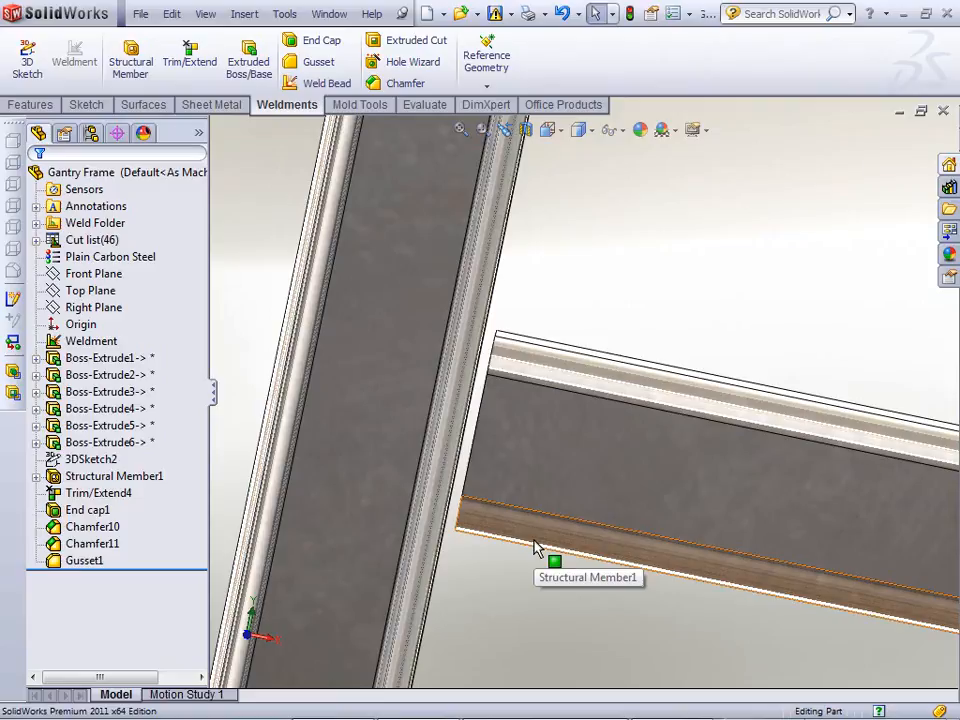
click(320, 83)
middle_drag(703, 330, 579, 373)
click(579, 373)
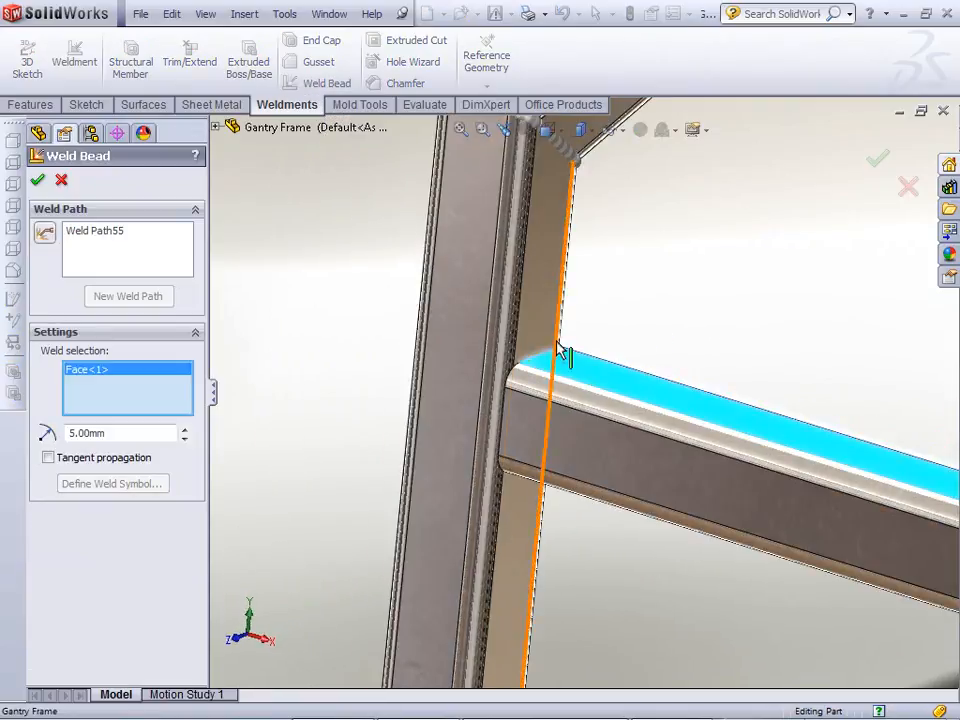
click(561, 345)
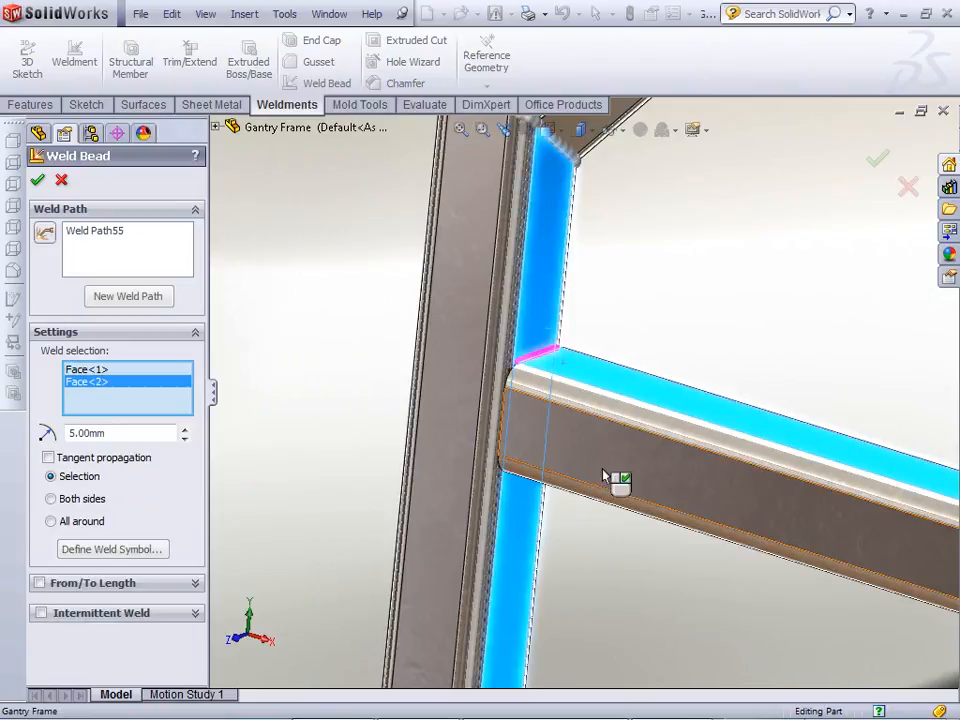
- Run the weld all around the horizontal member's end, inspect its path across the gap and create the bead
click(51, 522)
middle_drag(362, 476, 367, 443)
scroll(555, 416, down, 5)
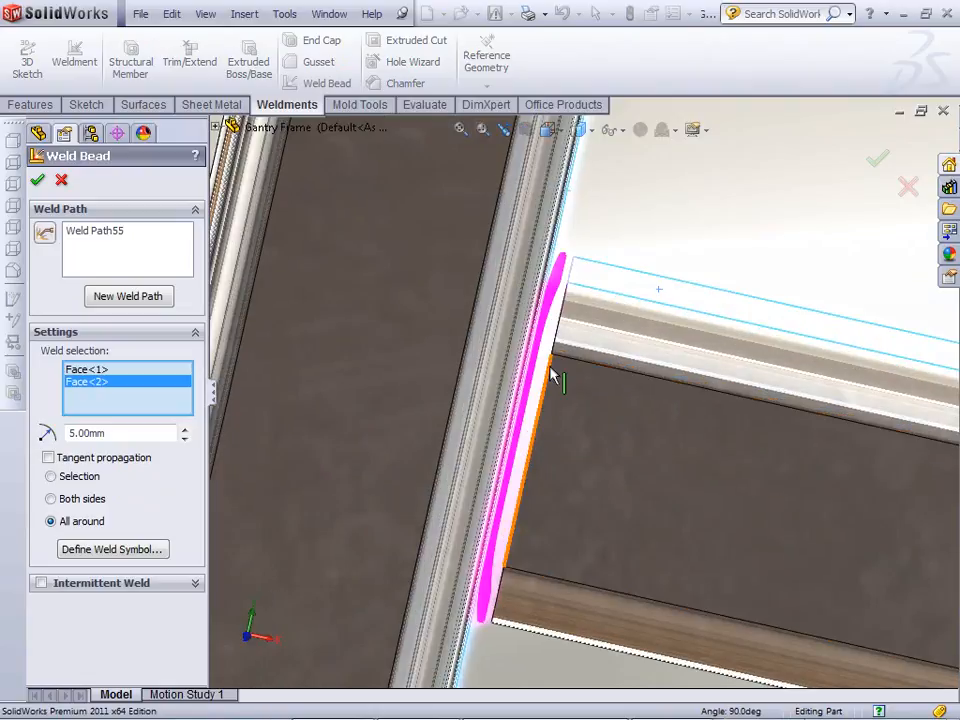
mouse_move(552, 366)
middle_down()
mouse_move(551, 347)
mouse_move(543, 373)
middle_up()
scroll(543, 373, up, 3)
middle_drag(608, 352, 611, 368)
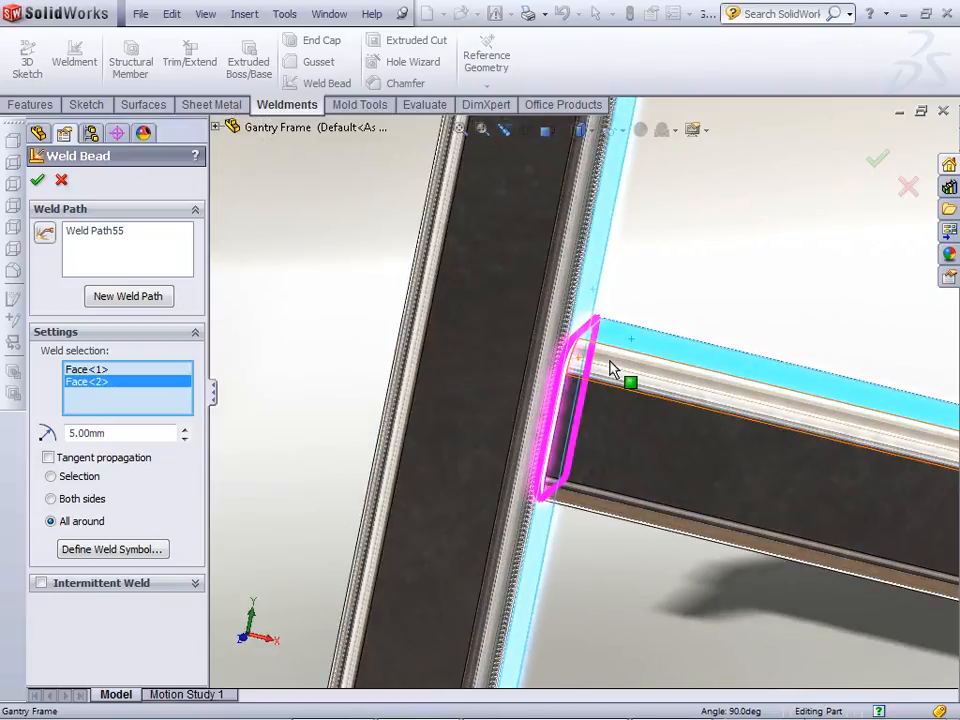
click(37, 180)
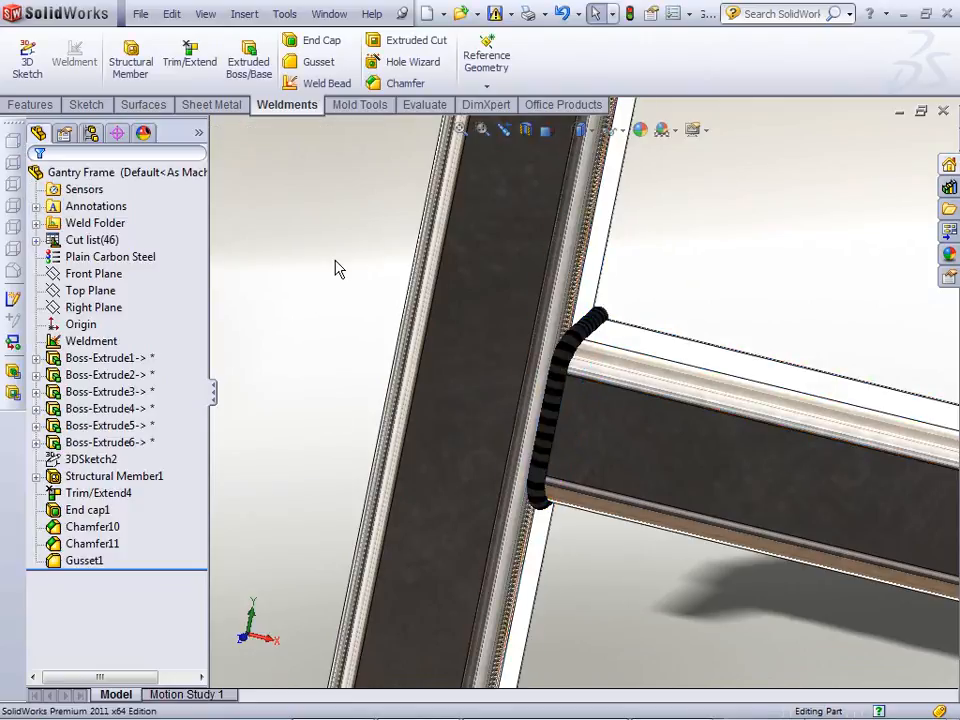
- Start a 5 mm weld bead between the vertical post's inner face and the side face of the triangular gusset
middle_drag(336, 268, 349, 346)
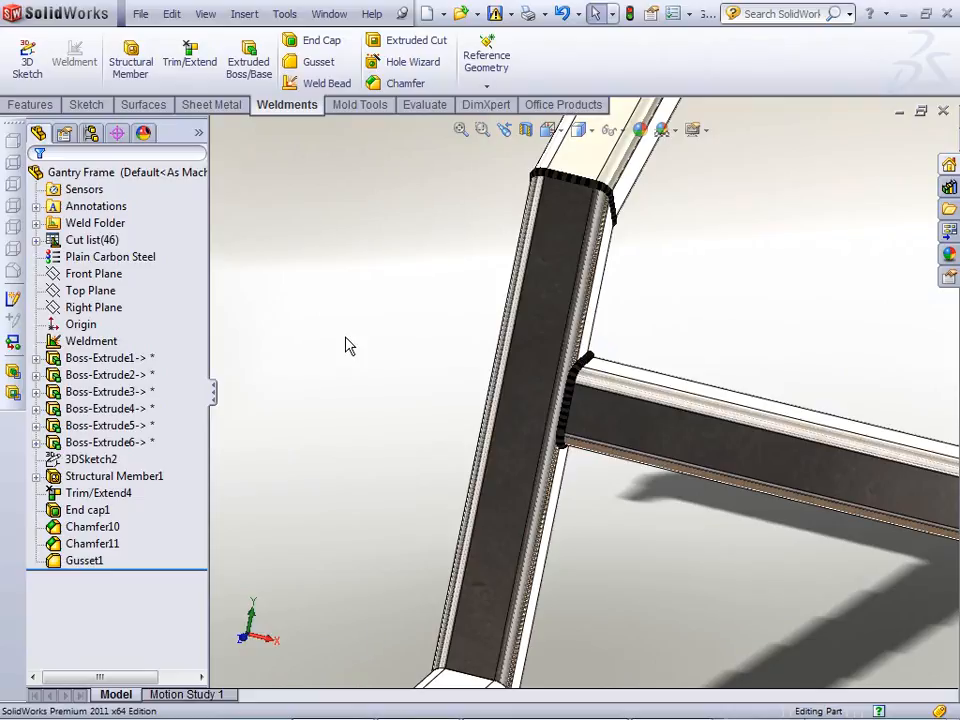
scroll(345, 345, up, 5)
middle_drag(347, 343, 445, 366)
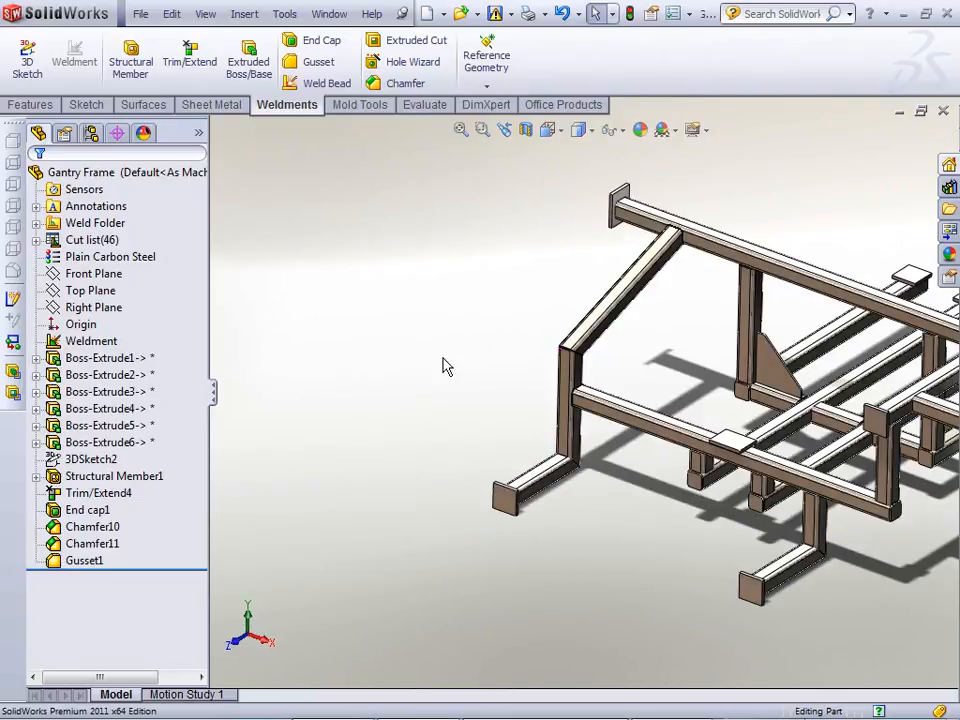
scroll(757, 390, down, 5)
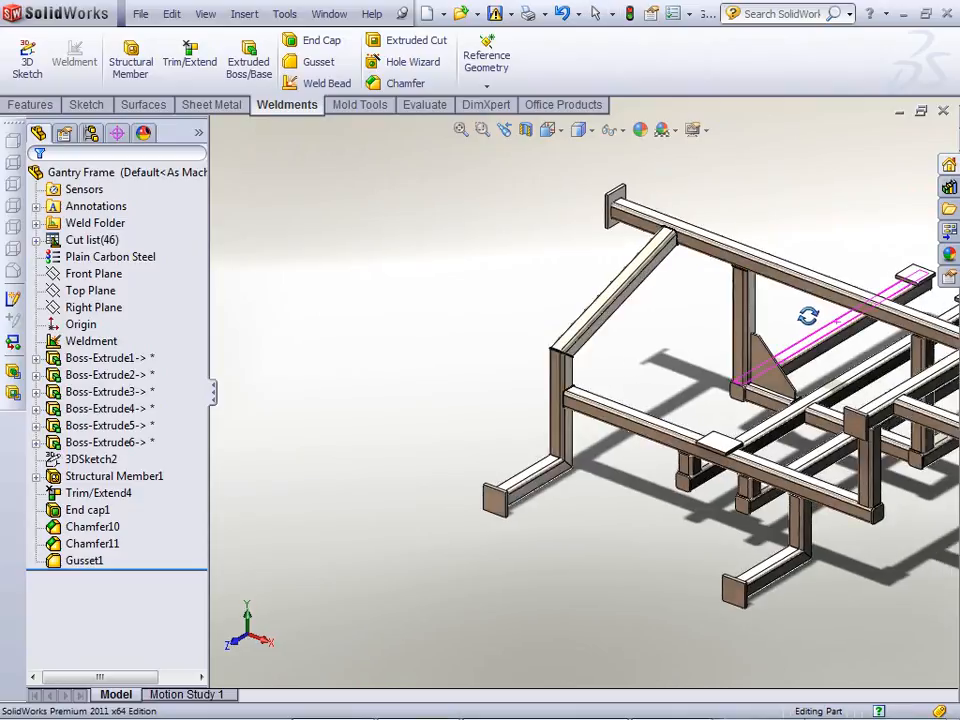
scroll(757, 390, up, 3)
scroll(669, 388, down, 3)
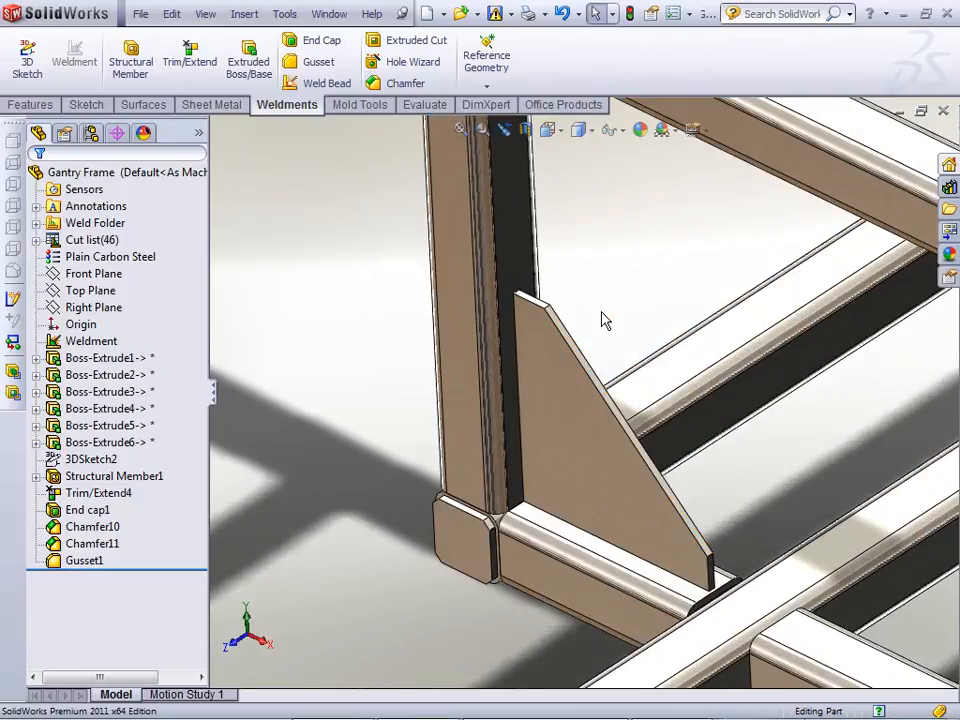
click(327, 83)
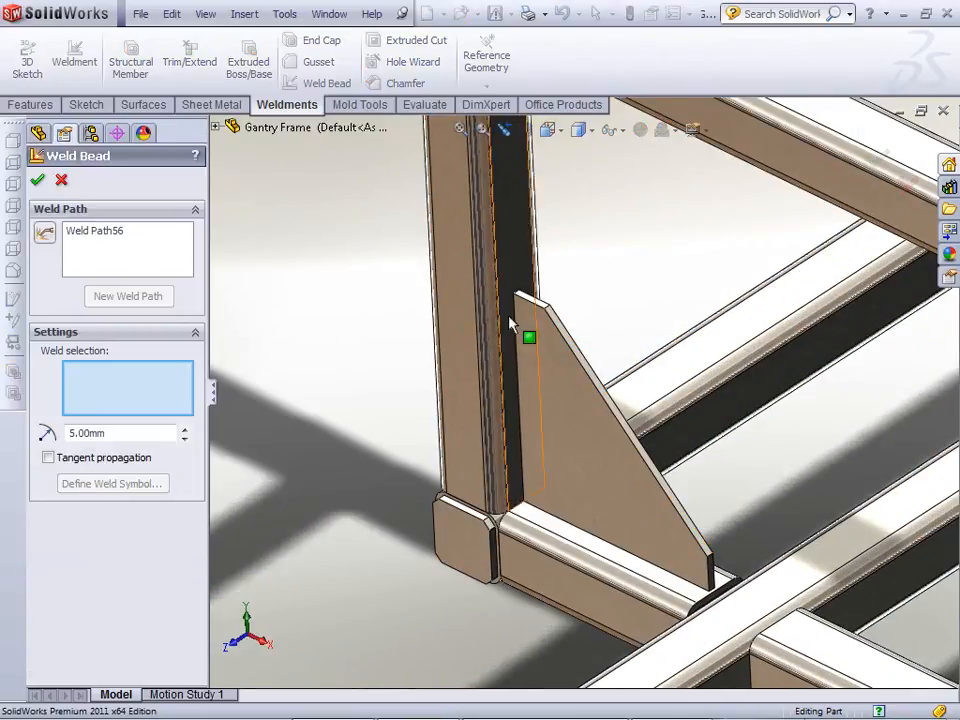
click(513, 258)
click(545, 400)
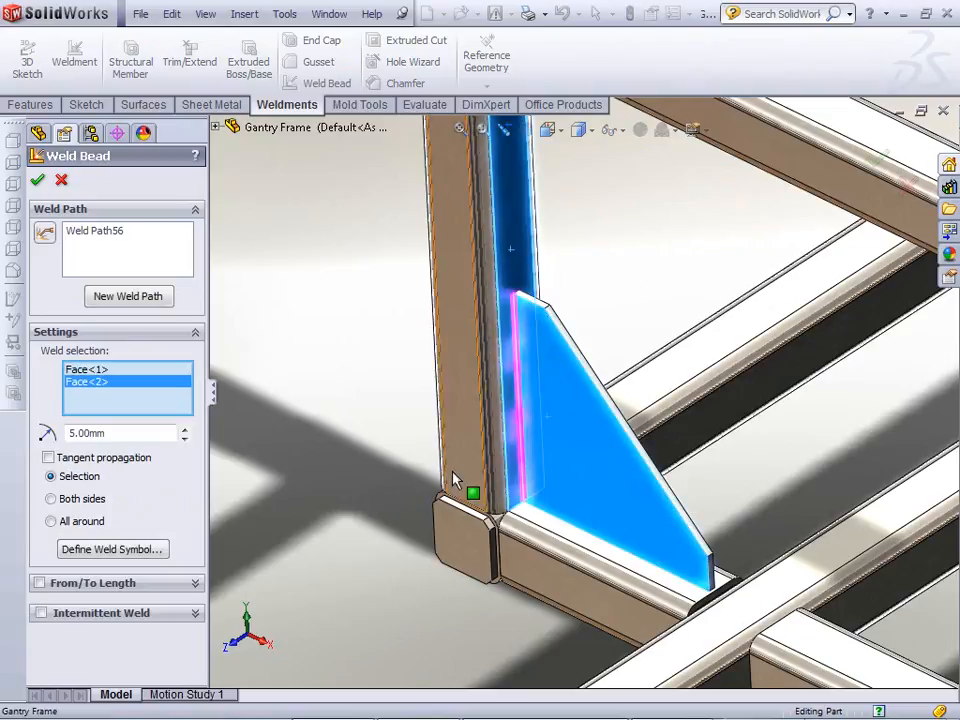
- Make the vertical gusset weld intermittent, defined by pitch and weld length, with a 20 mm weld length and 30 mm pitch
click(40, 613)
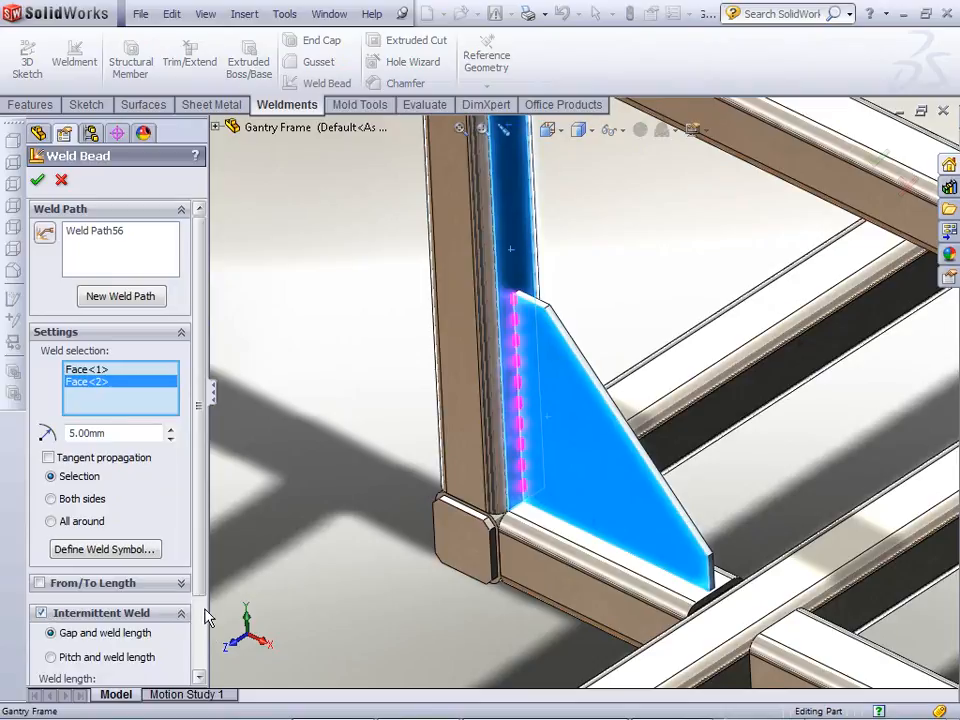
scroll(205, 613, down, 1)
drag(205, 613, 200, 665)
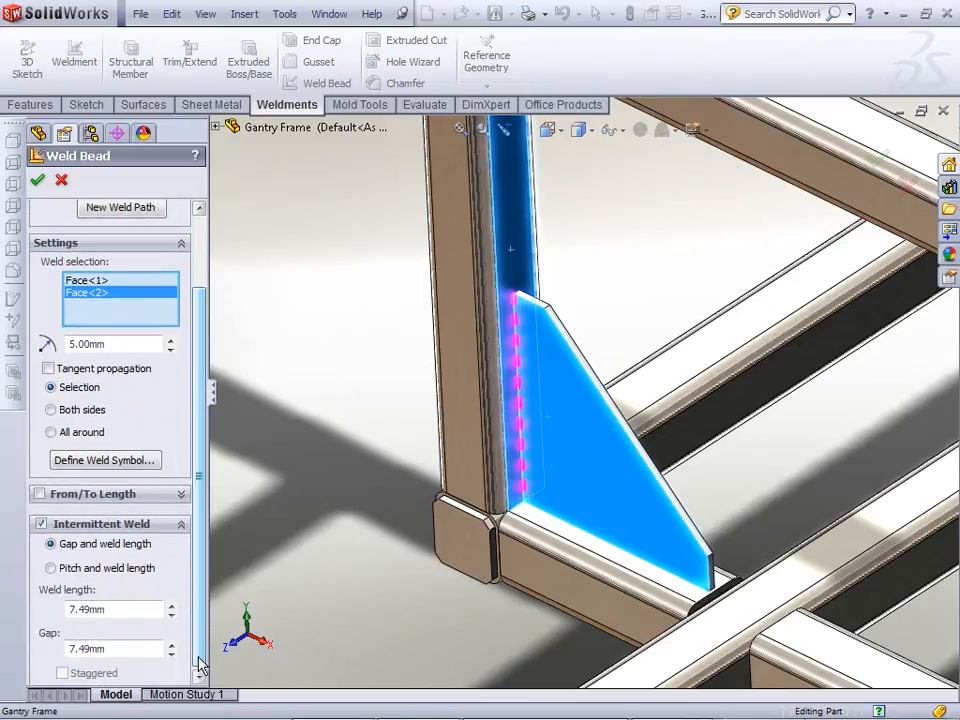
click(50, 568)
drag(103, 608, 58, 614)
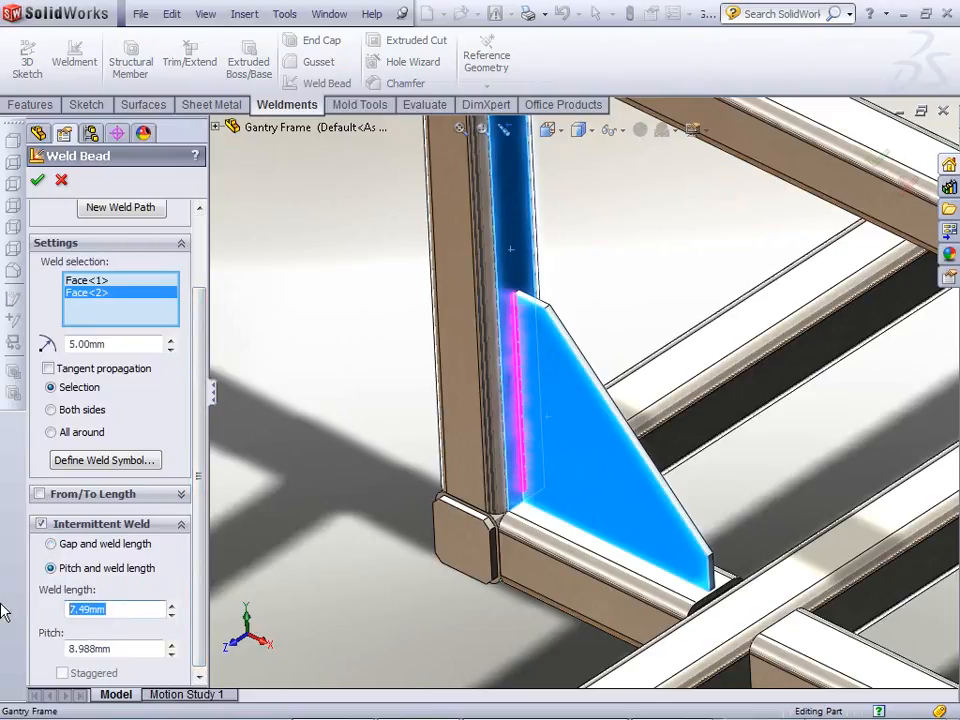
text(20)
key(Tab)
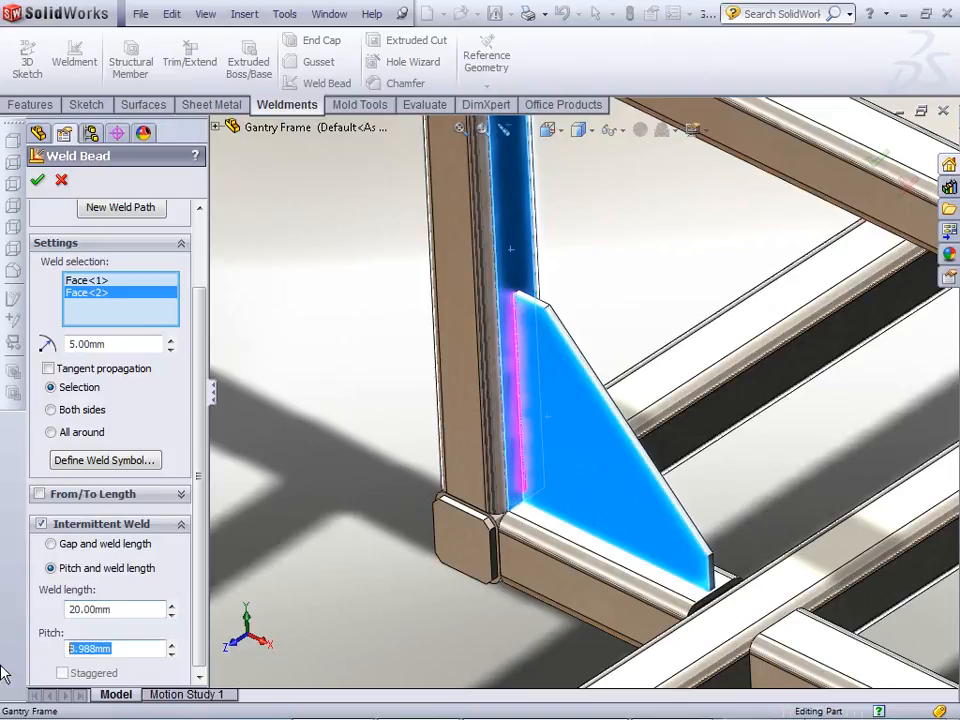
text(30)
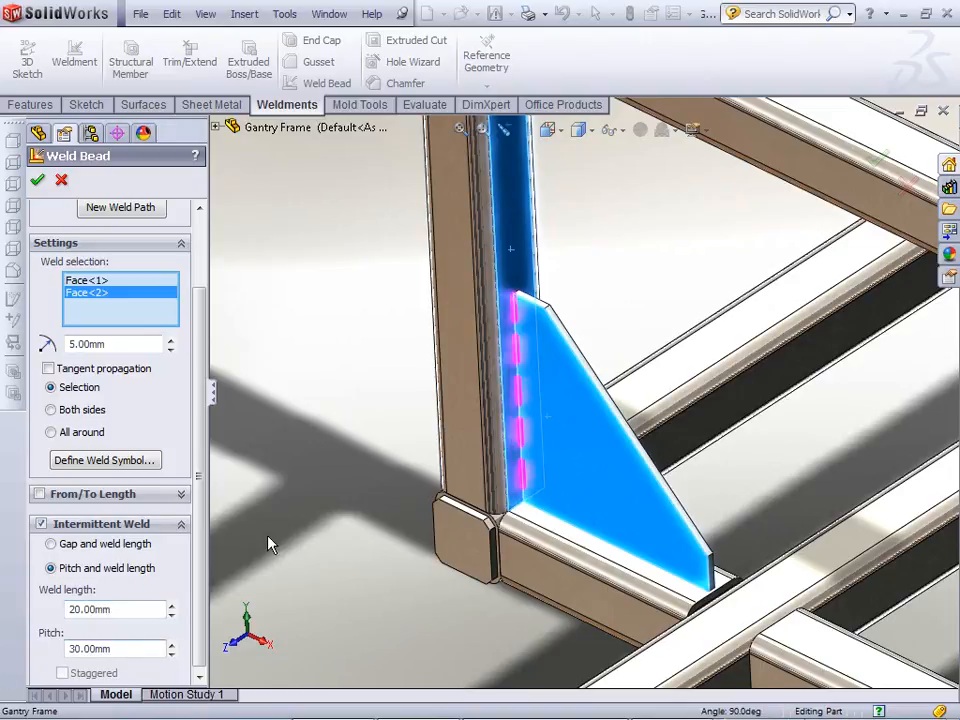
- Apply the intermittent weld to both sides of the gusset with staggered segments and create the bead
middle_drag(300, 522, 331, 458)
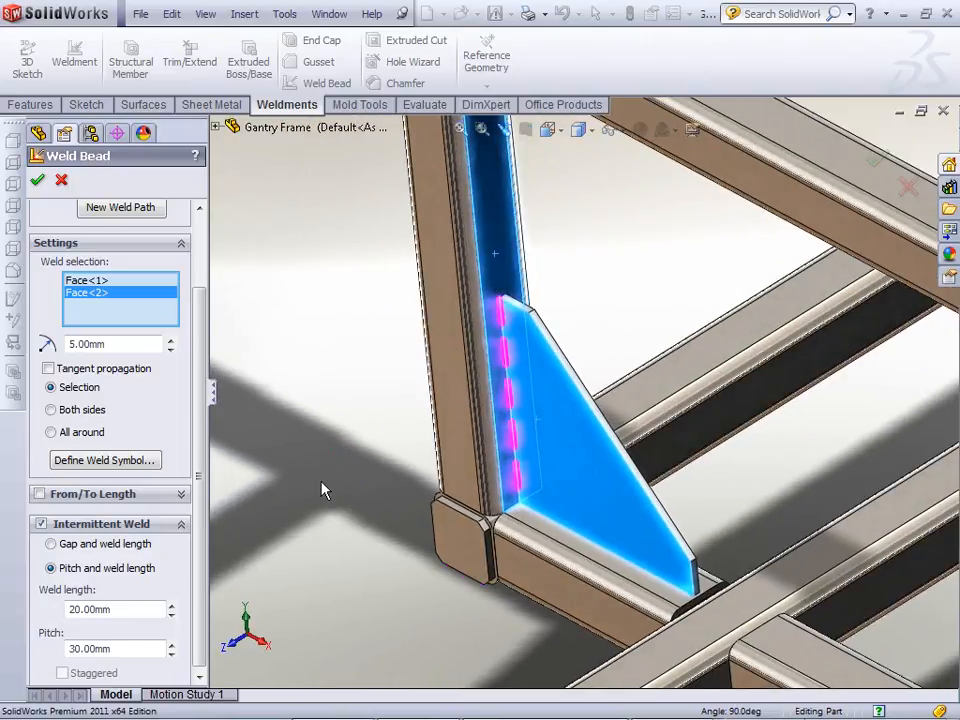
click(51, 410)
mouse_move(384, 514)
middle_down()
mouse_move(353, 517)
mouse_move(321, 542)
mouse_move(360, 518)
mouse_move(381, 521)
middle_up()
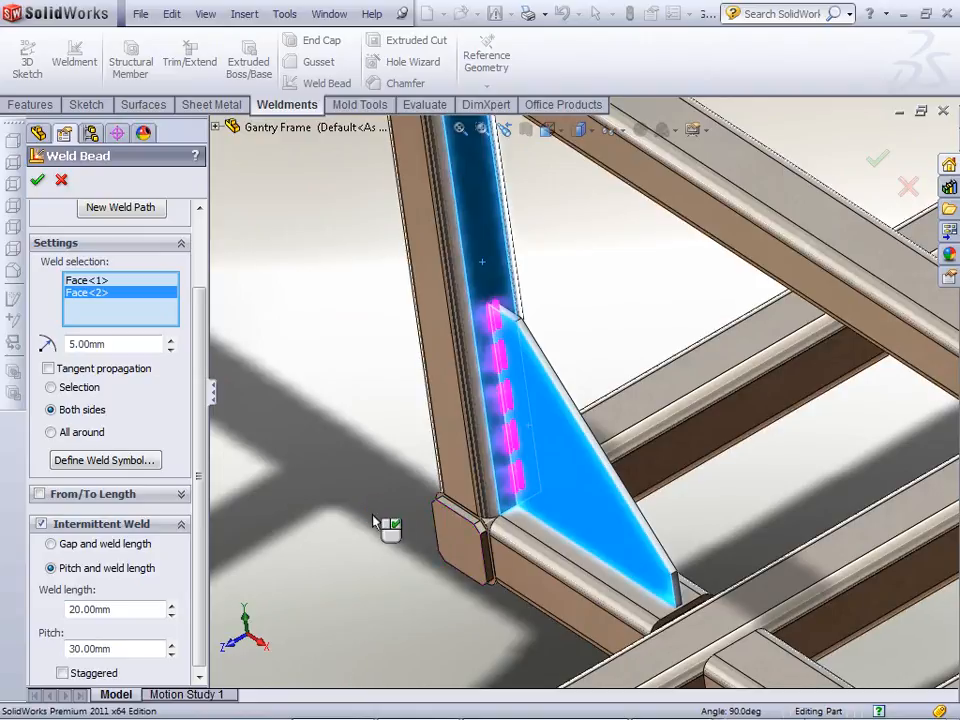
drag(203, 540, 201, 564)
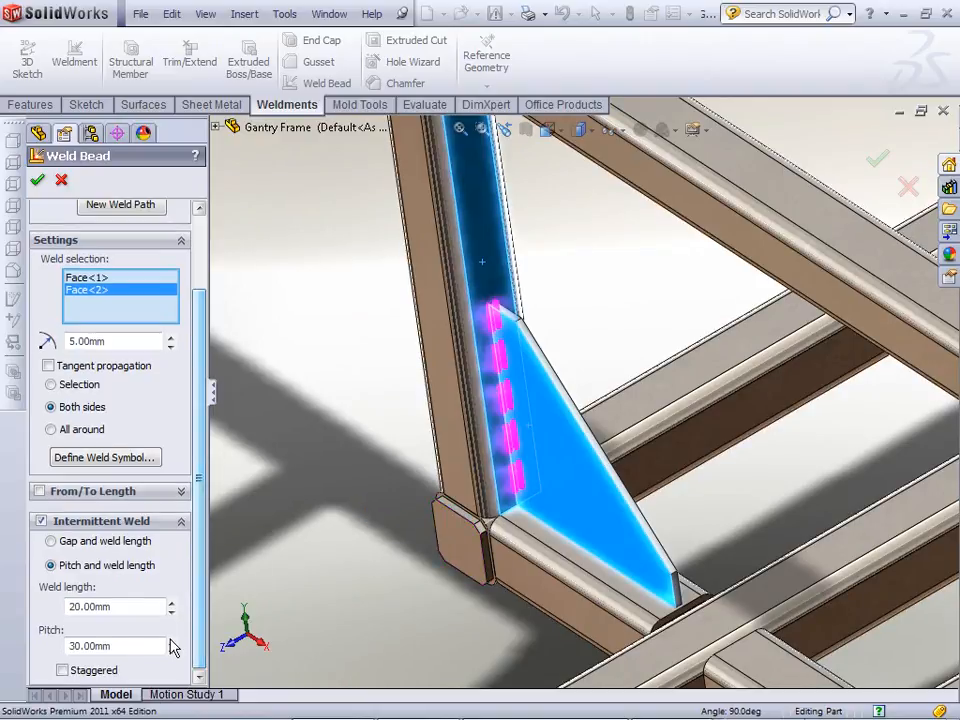
click(62, 671)
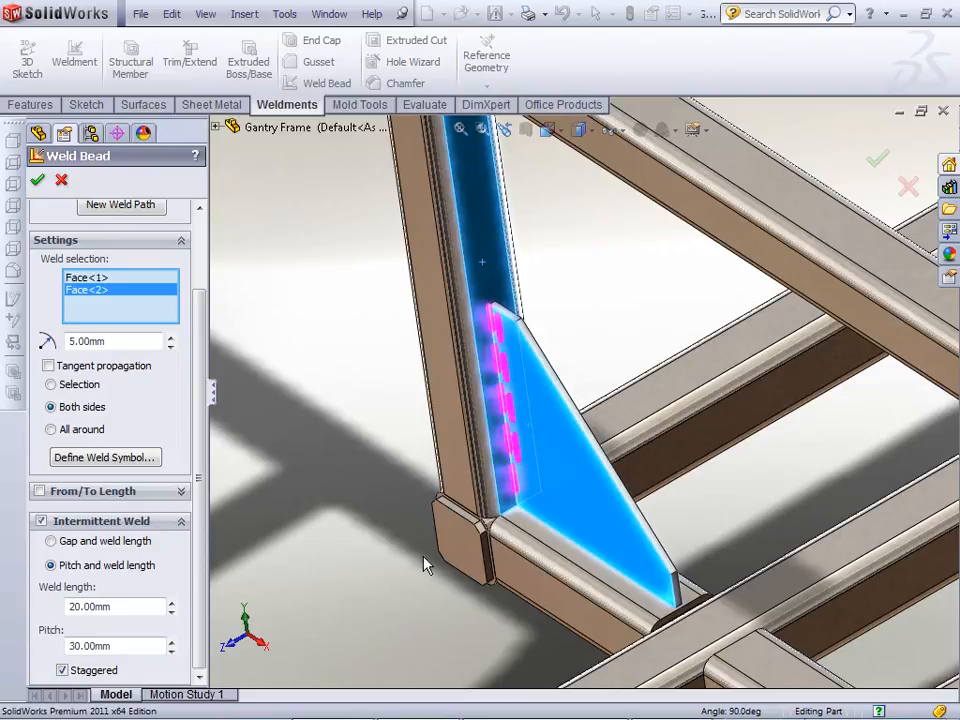
click(37, 180)
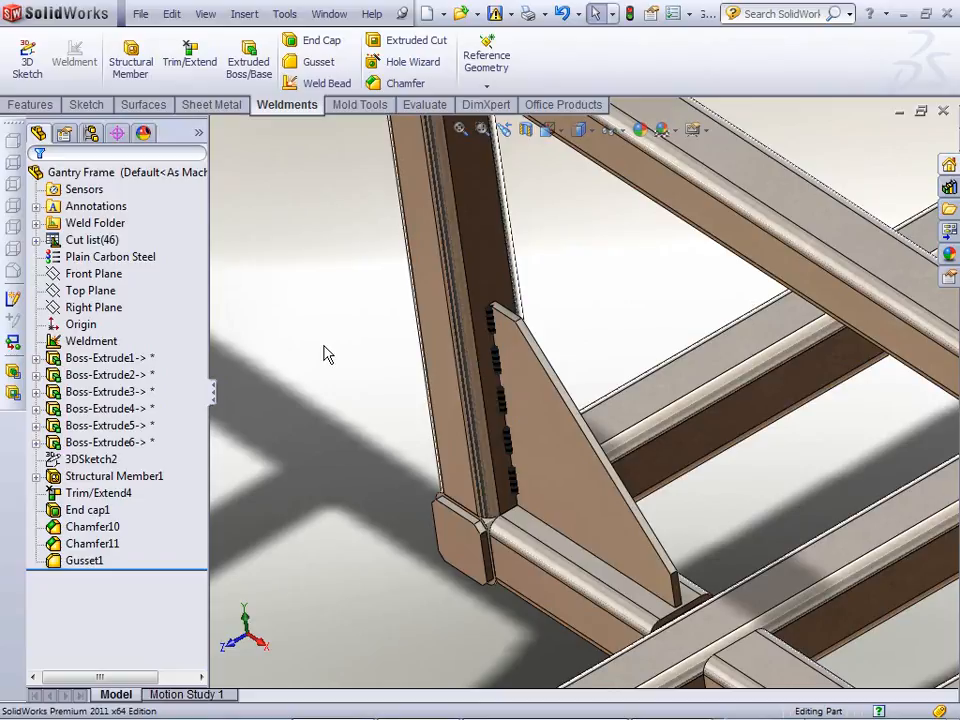
- Start a 5 mm weld bead between the bottom member's top face and the gusset's side face, with From/To Length enabled
click(327, 83)
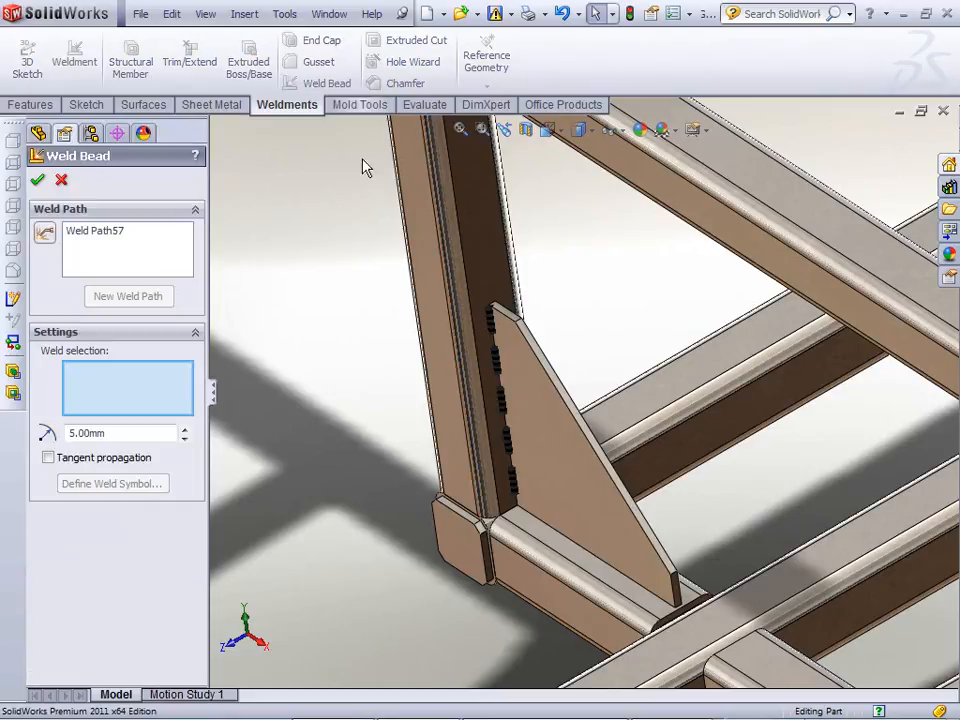
click(592, 558)
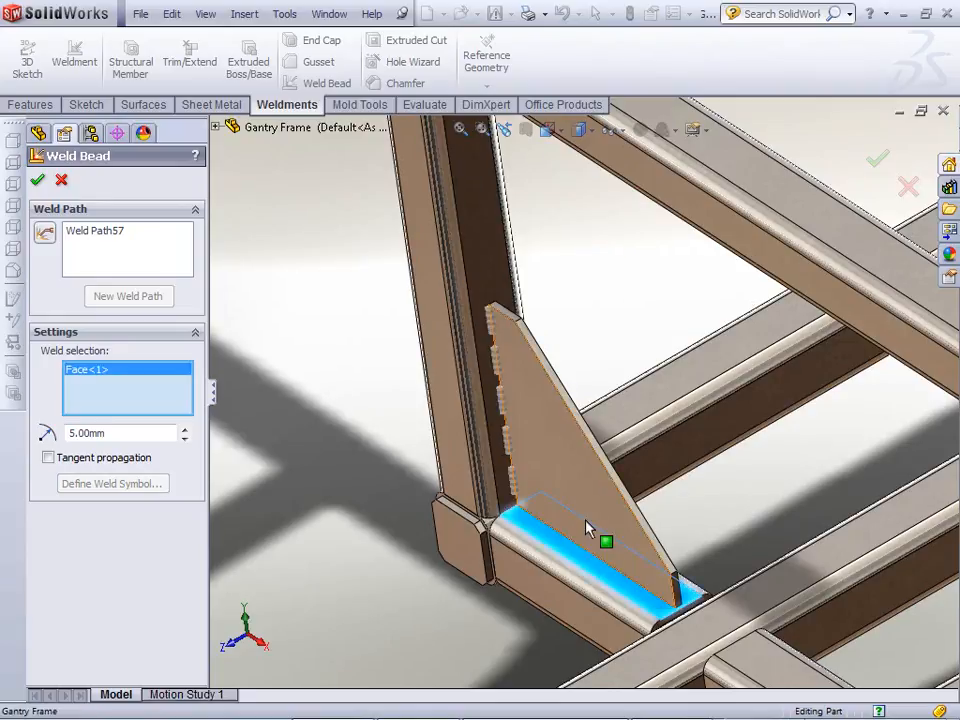
click(600, 531)
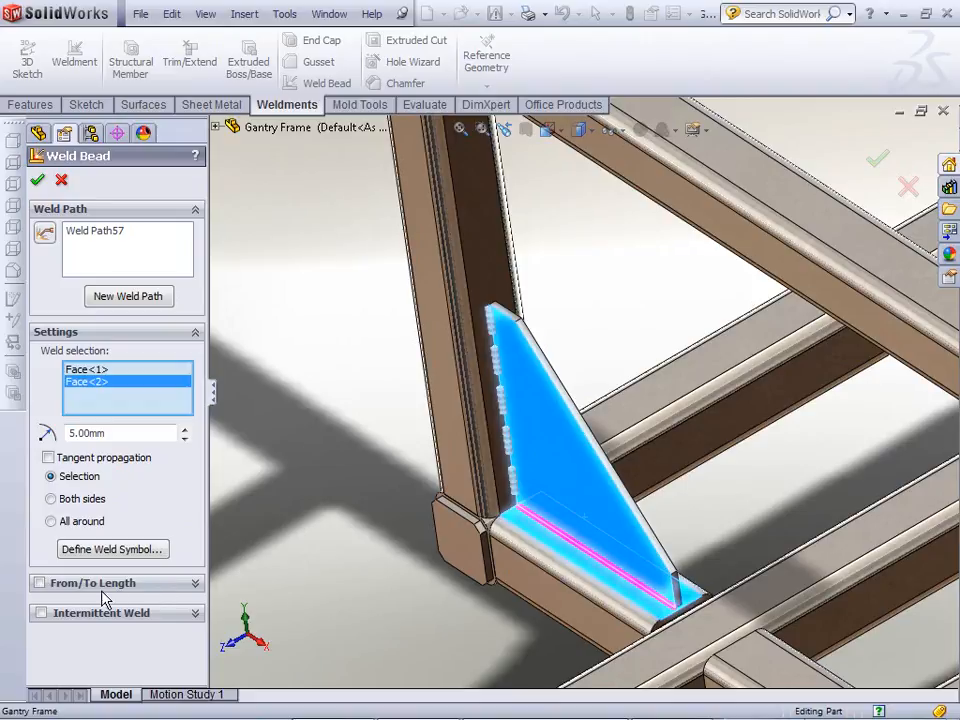
click(40, 583)
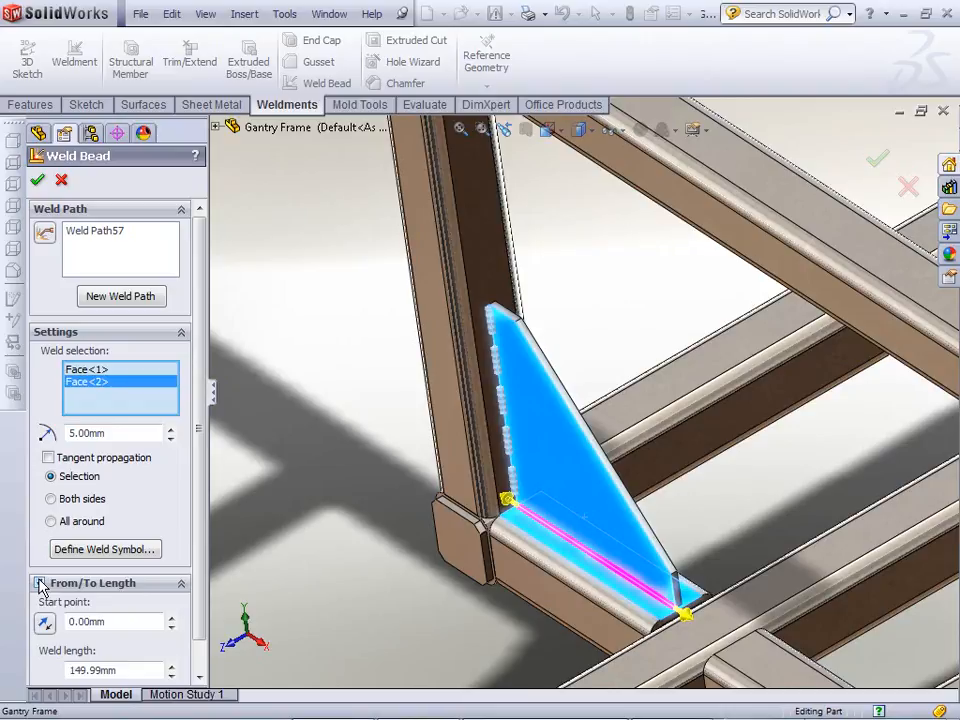
click(40, 583)
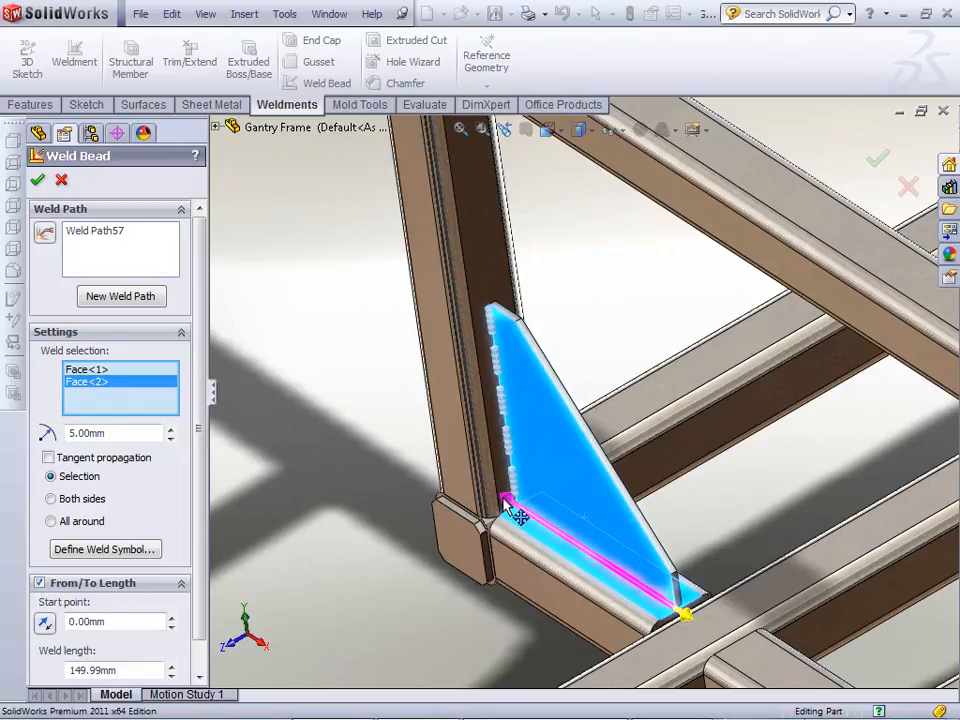
- Shorten the weld along the gusset's bottom edge to start at about 15.1 mm and run about 108 mm
drag(506, 504, 536, 520)
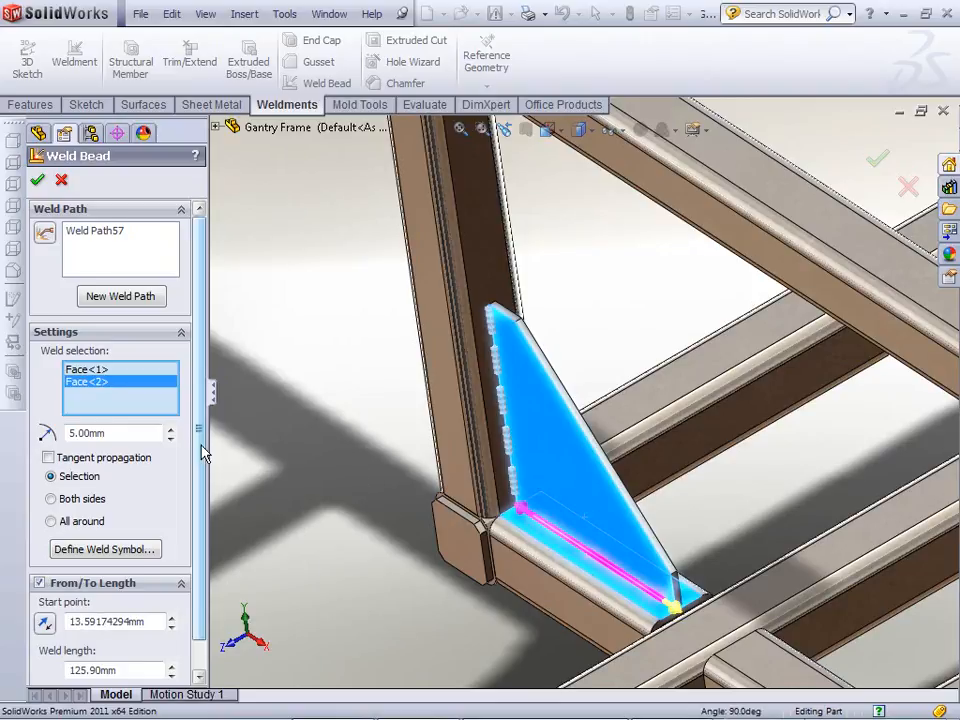
scroll(150, 420, down, 1)
click(106, 591)
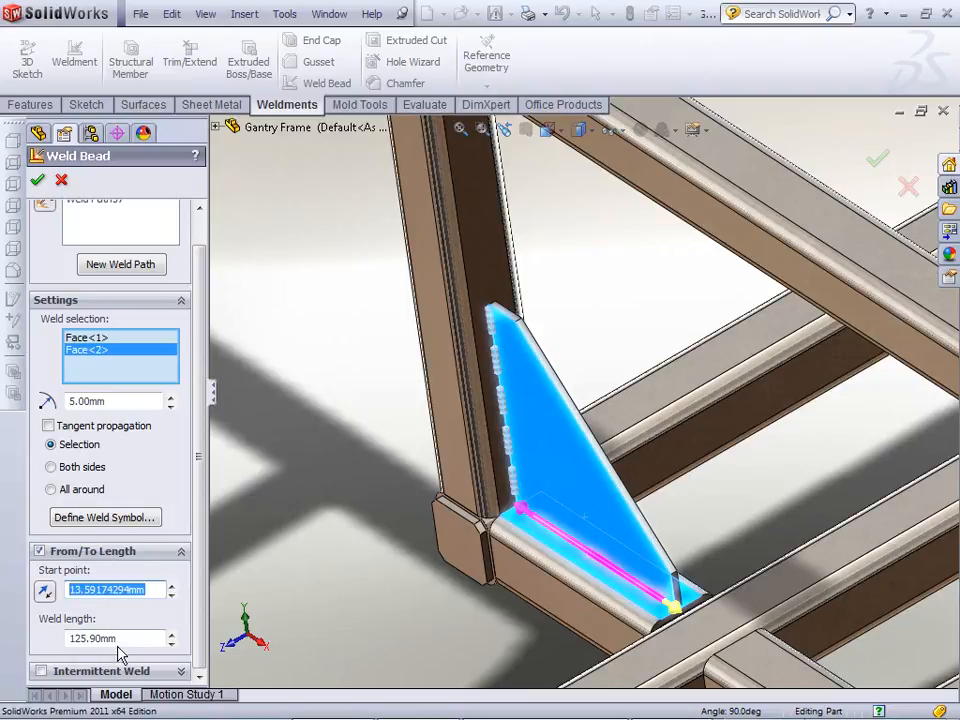
drag(120, 641, 20, 637)
drag(150, 590, 66, 594)
drag(122, 639, 5, 640)
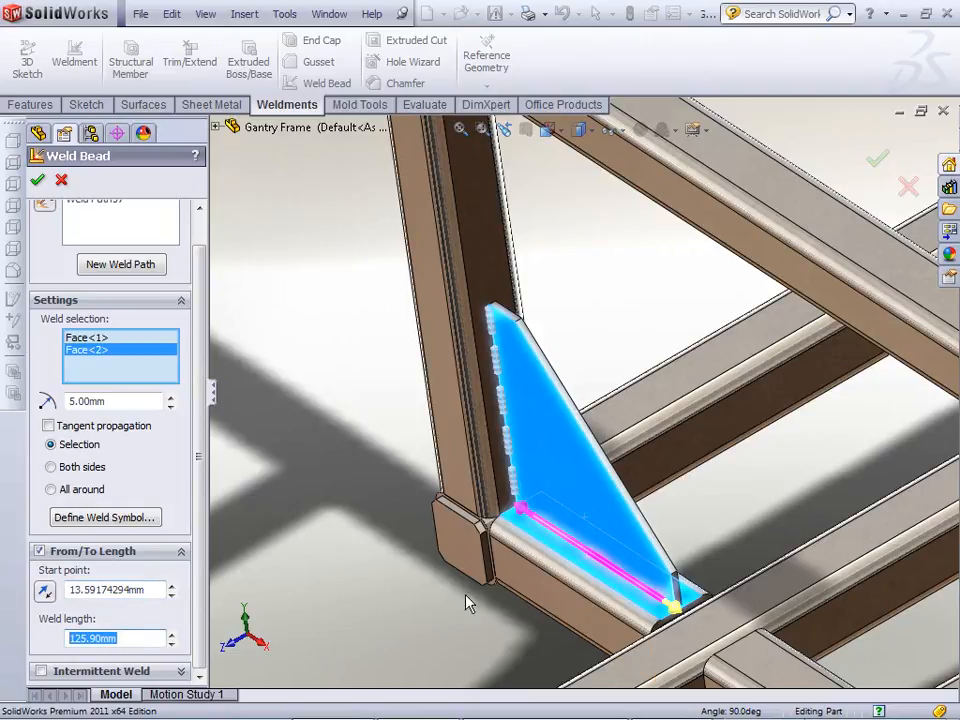
mouse_move(521, 512)
mouse_down()
mouse_move(531, 508)
mouse_move(540, 527)
mouse_move(519, 510)
mouse_move(538, 522)
mouse_up()
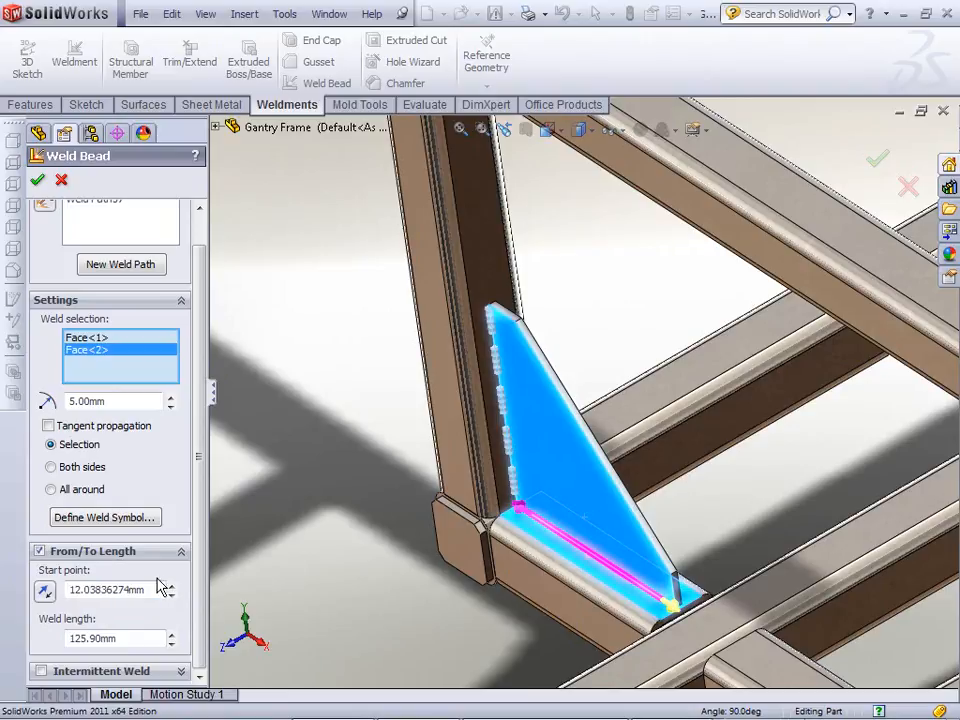
click(172, 644)
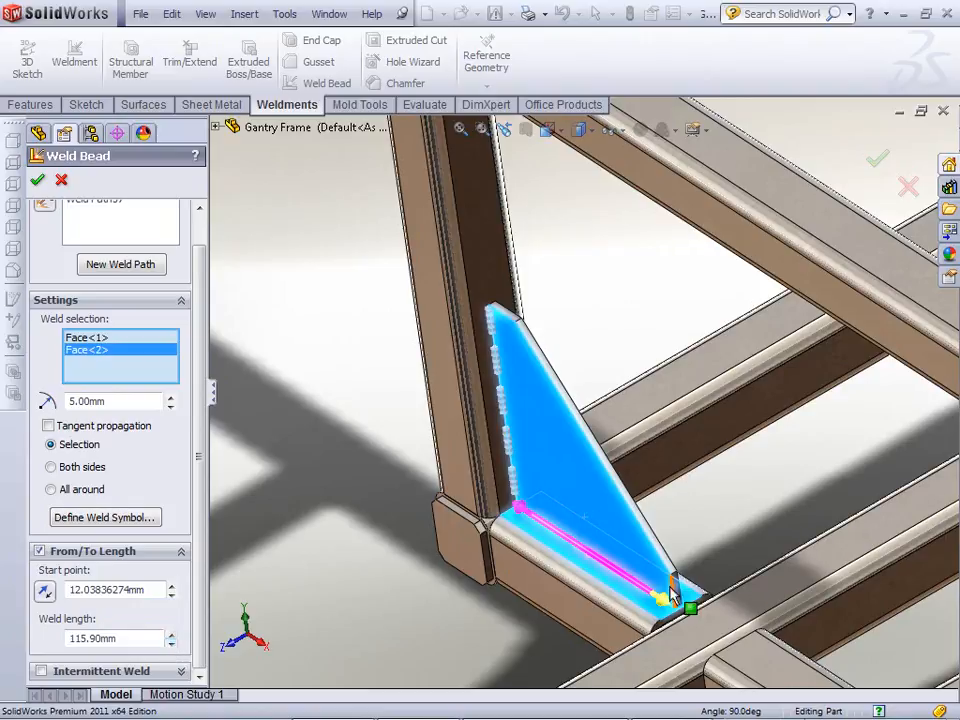
mouse_move(662, 600)
mouse_down()
mouse_move(617, 575)
mouse_move(662, 600)
mouse_up()
drag(521, 508, 542, 526)
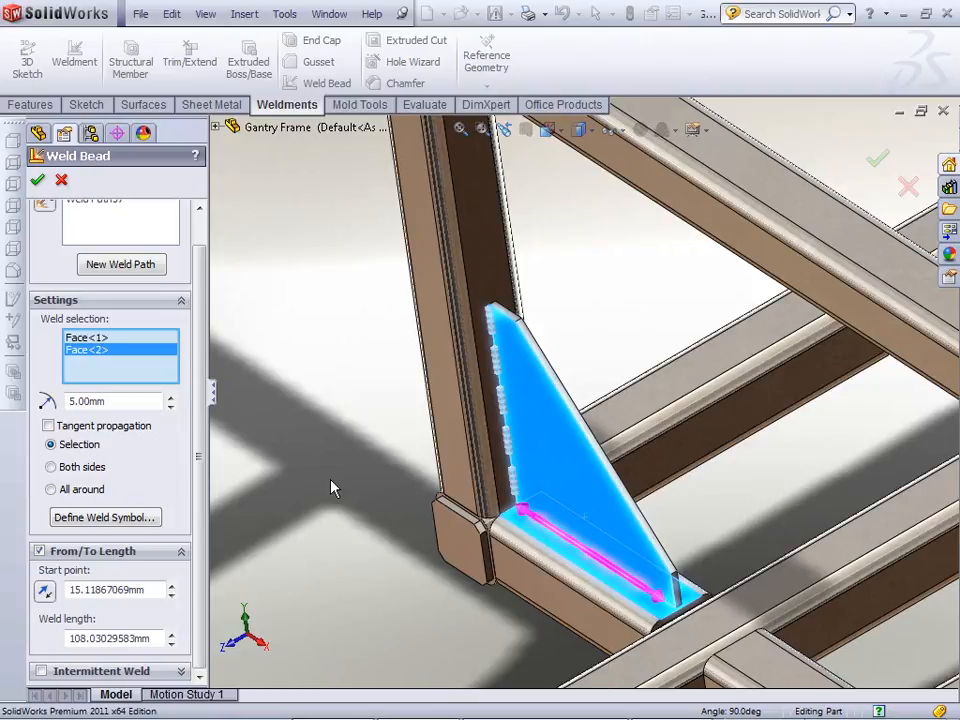
- Apply the shortened bottom weld to both sides of the gusset and create the bead
click(50, 467)
middle_drag(268, 343, 350, 484)
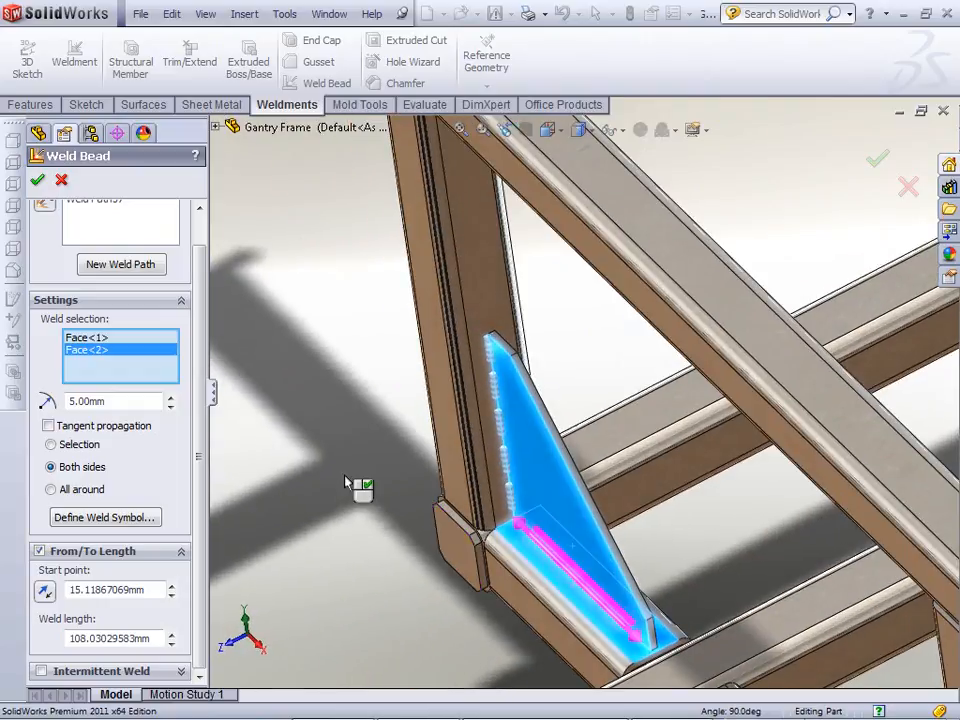
click(36, 181)
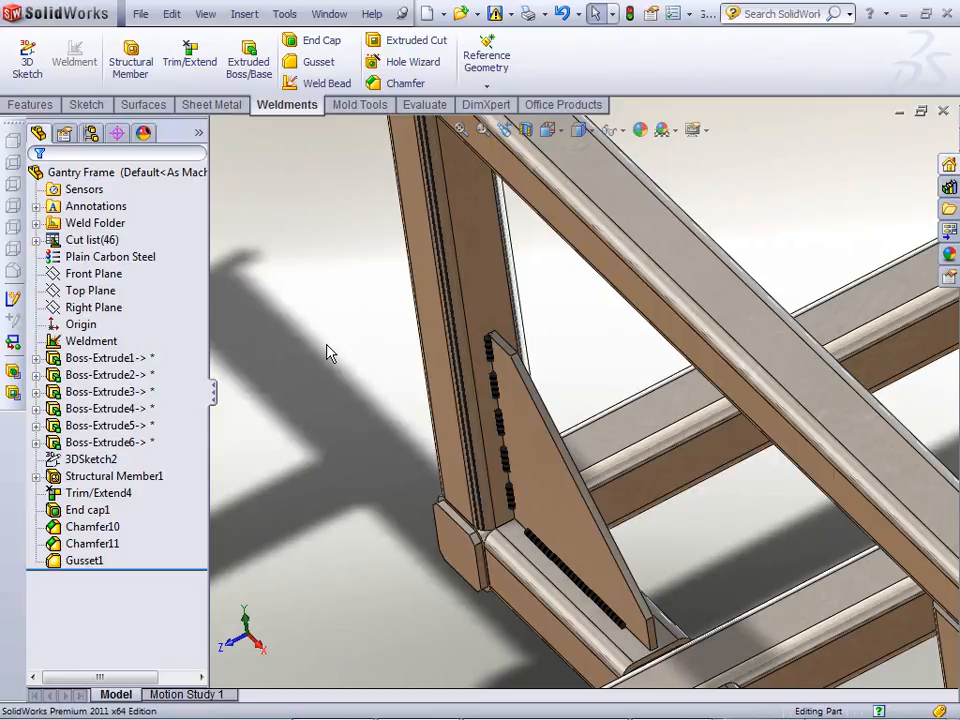
- Minimize the Gantry Frame part and open the Weldment Assembly file
key(f)
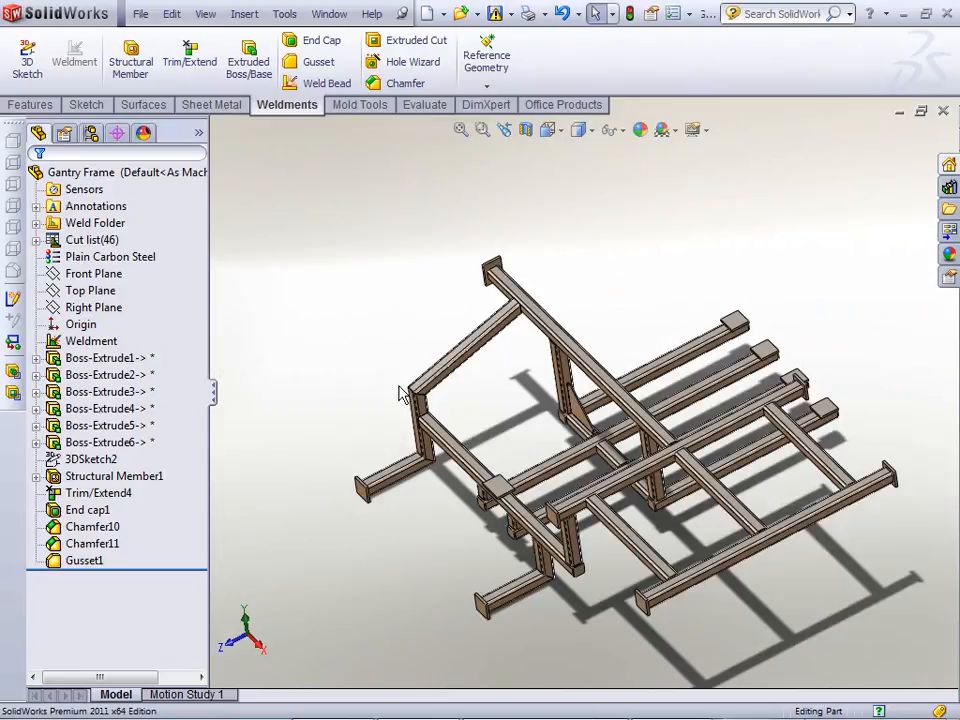
scroll(530, 415, down, 2)
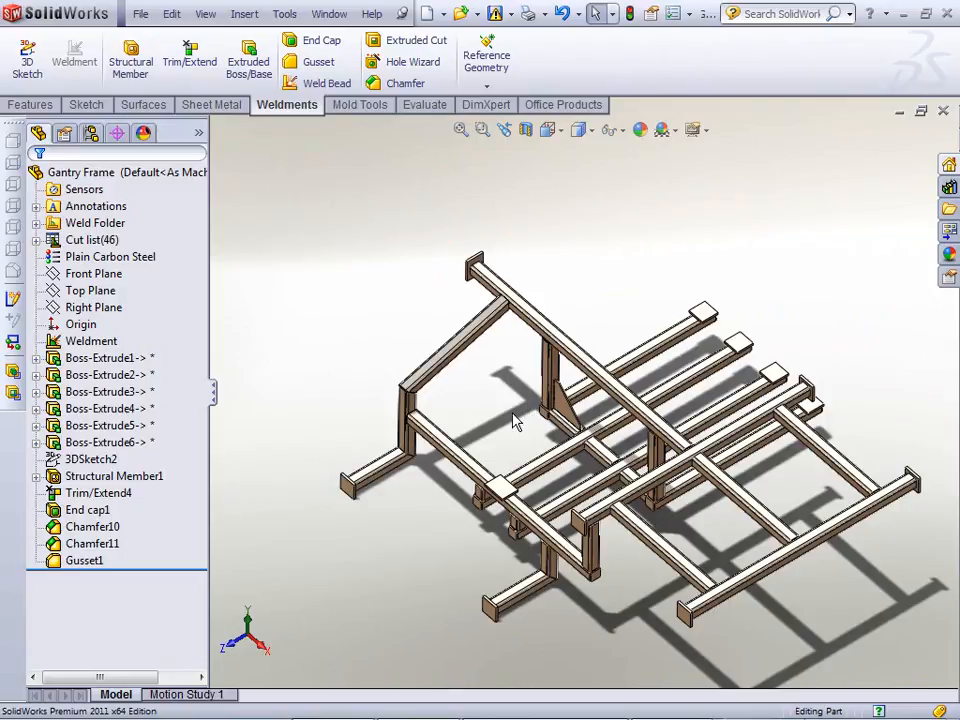
click(895, 109)
click(140, 13)
click(168, 59)
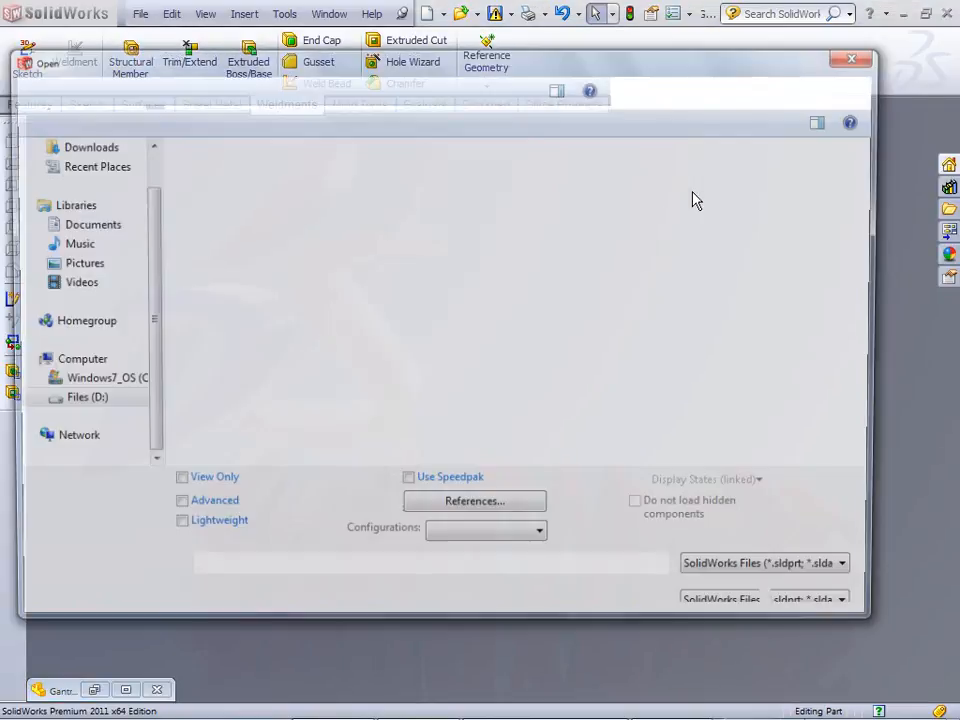
scroll(662, 233, down, 5)
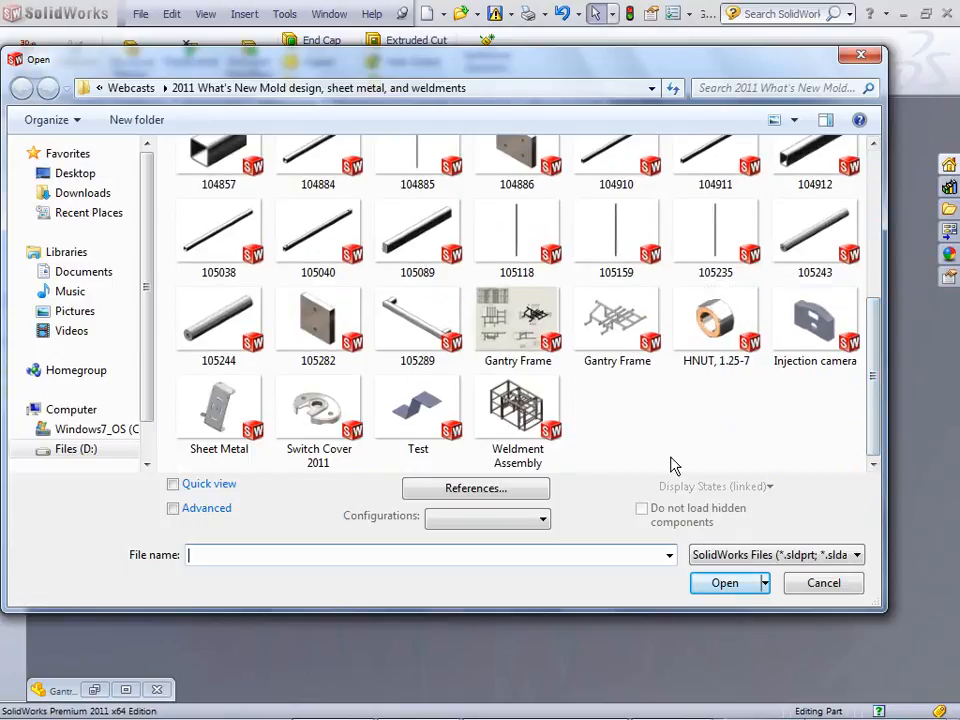
click(517, 410)
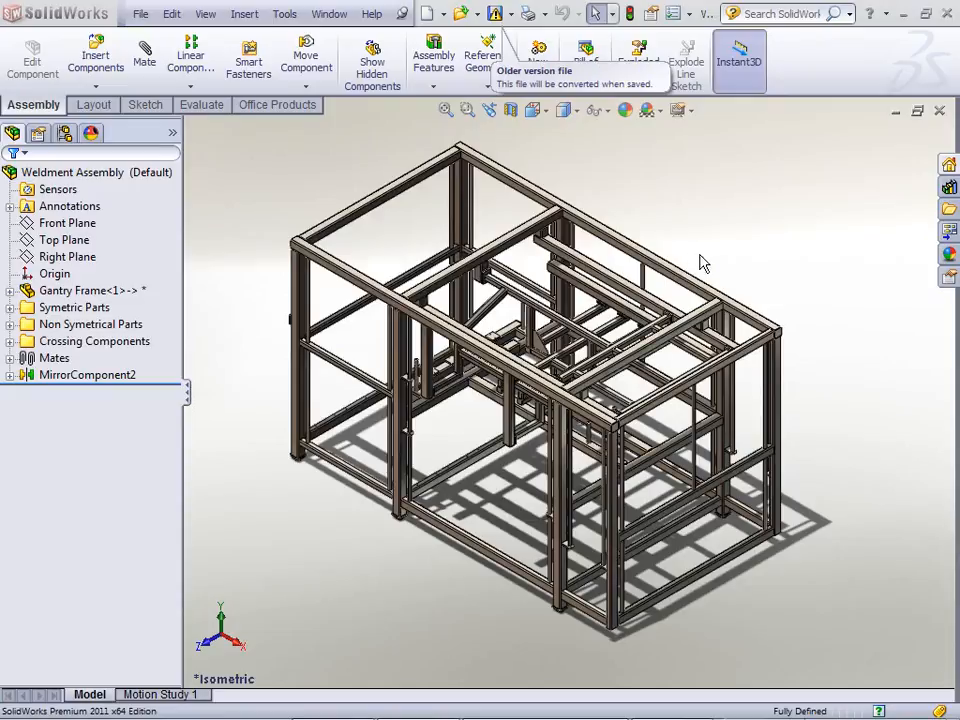
- Set up a 3 mm, 45° assembly-level chamfer on the side faces of the outer bottom member and corner post meeting at the lower corner
mouse_move(707, 251)
middle_down()
mouse_move(692, 231)
mouse_move(697, 242)
middle_up()
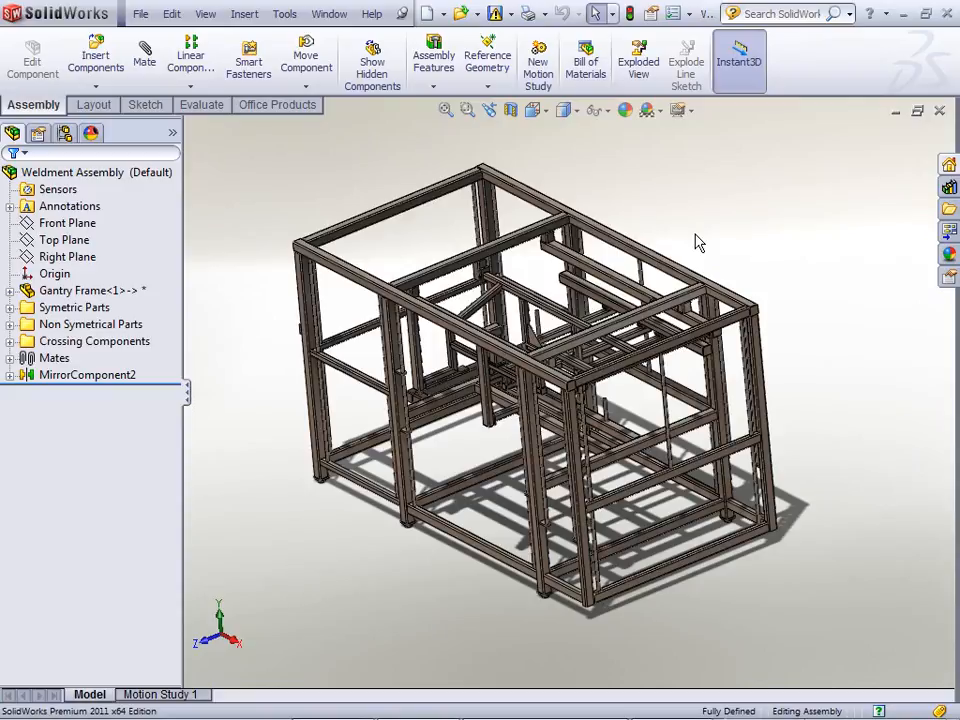
middle_drag(697, 242, 709, 242)
scroll(777, 500, up, 5)
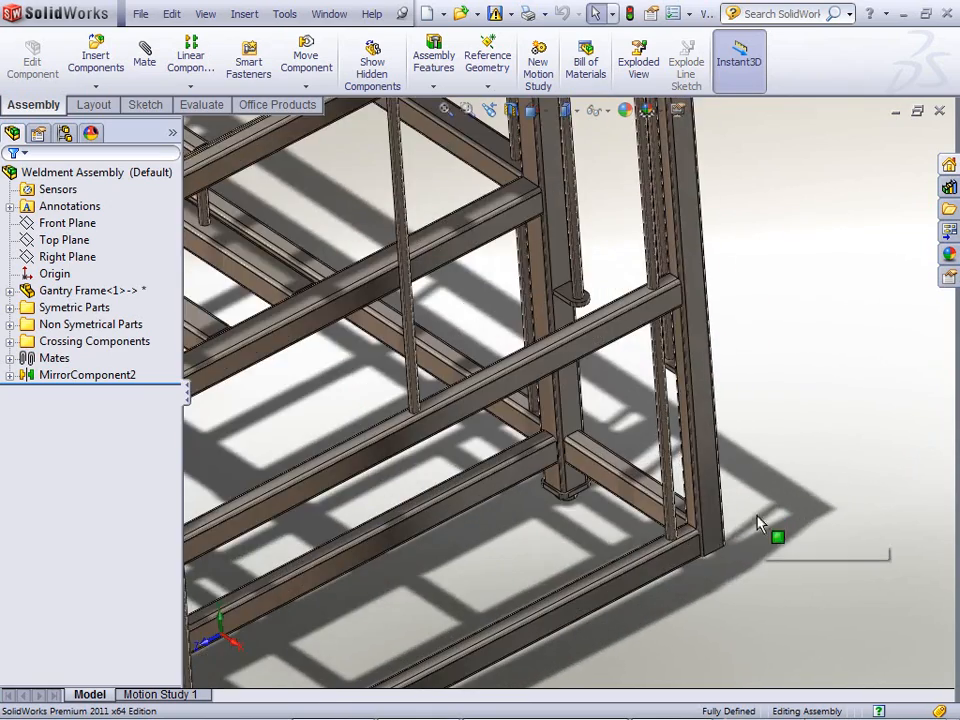
scroll(684, 512, down, 3)
scroll(602, 422, up, 3)
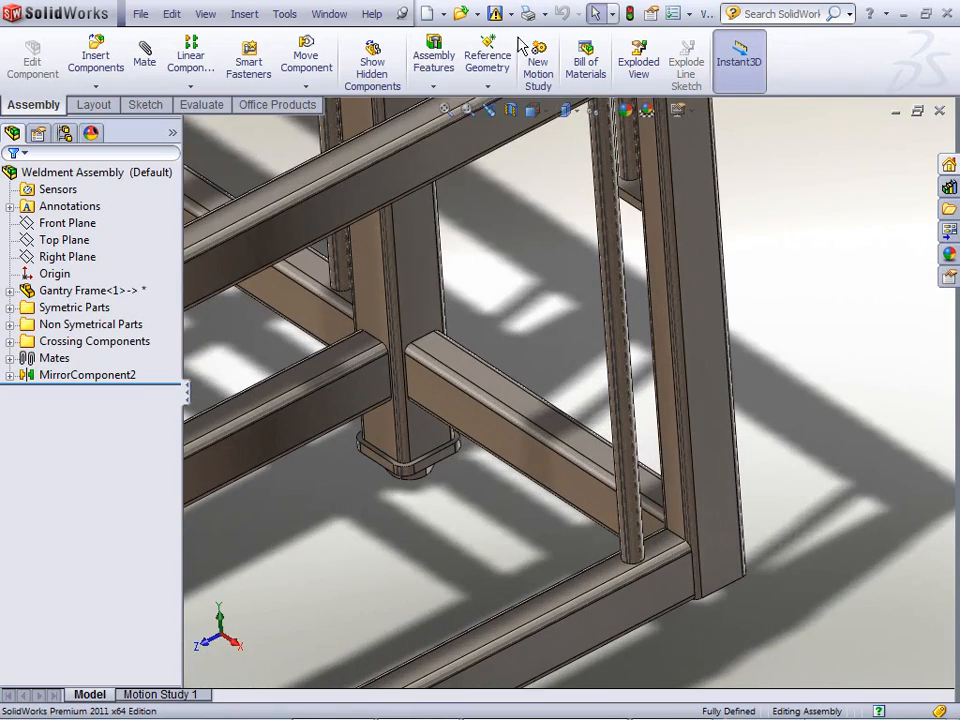
click(440, 75)
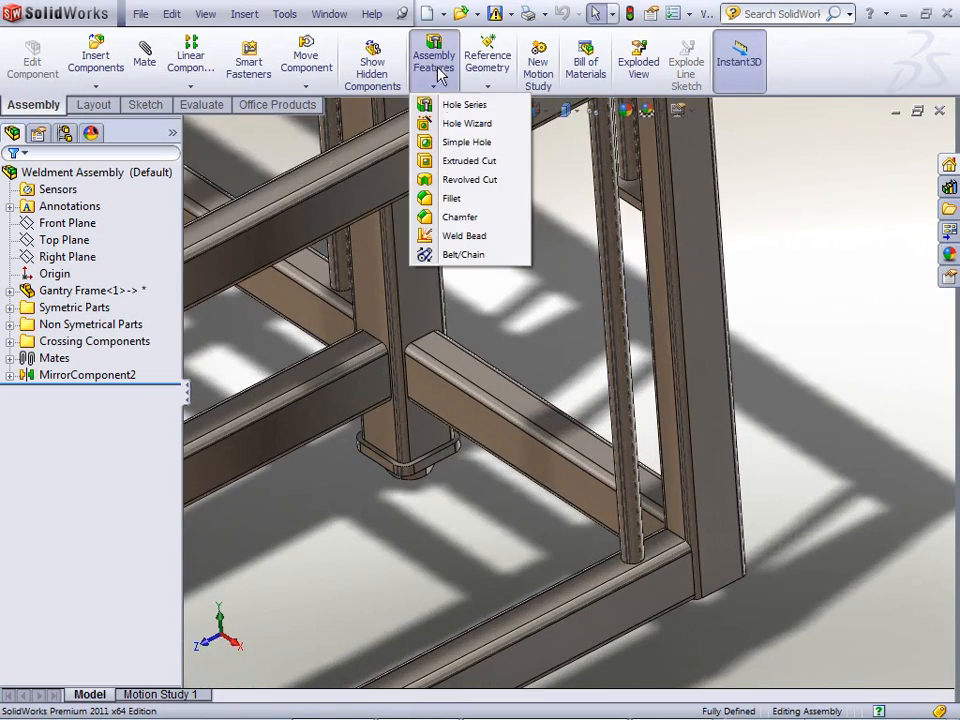
click(460, 217)
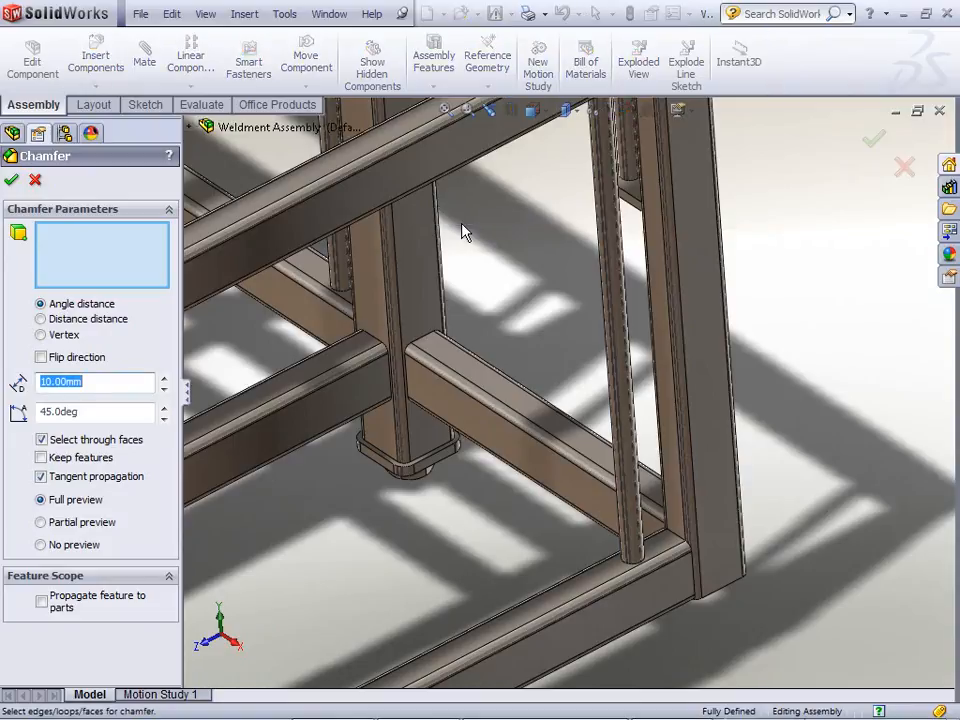
text(3)
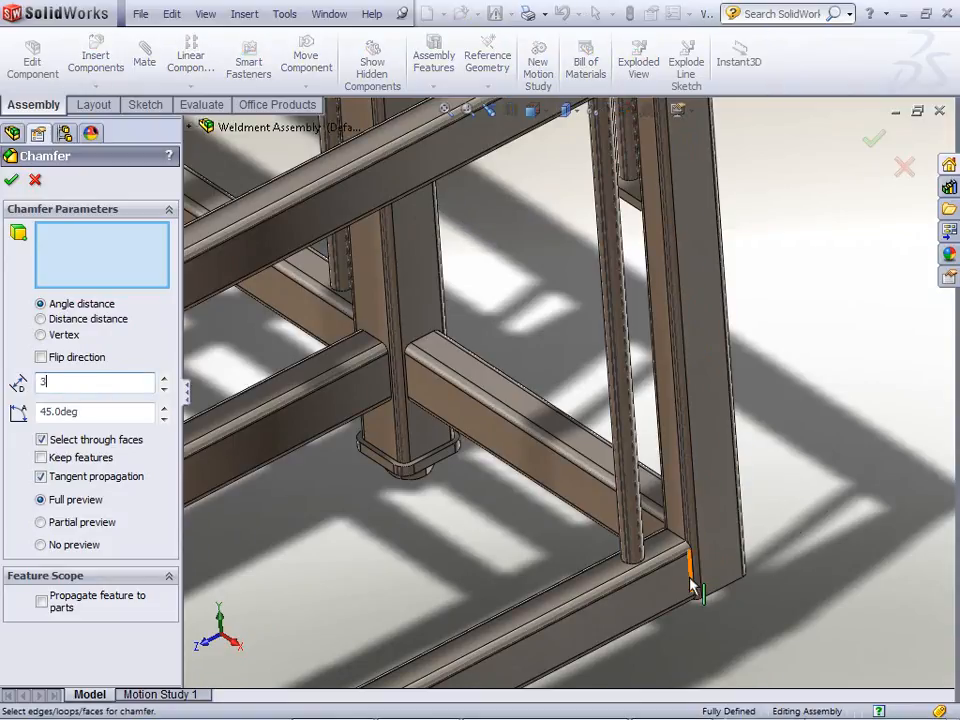
click(665, 607)
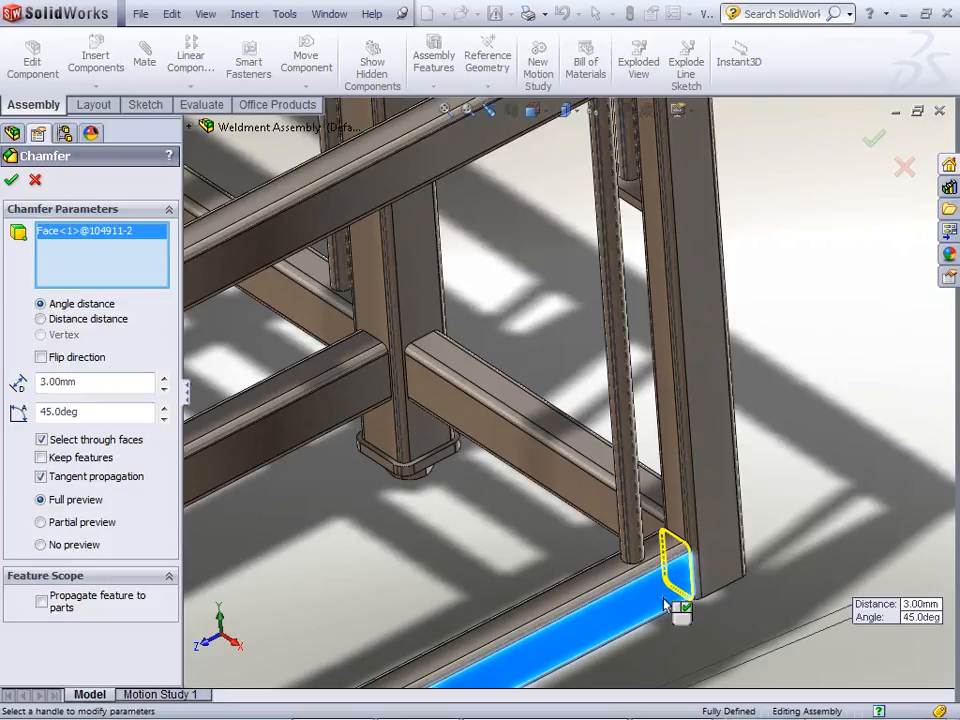
click(726, 578)
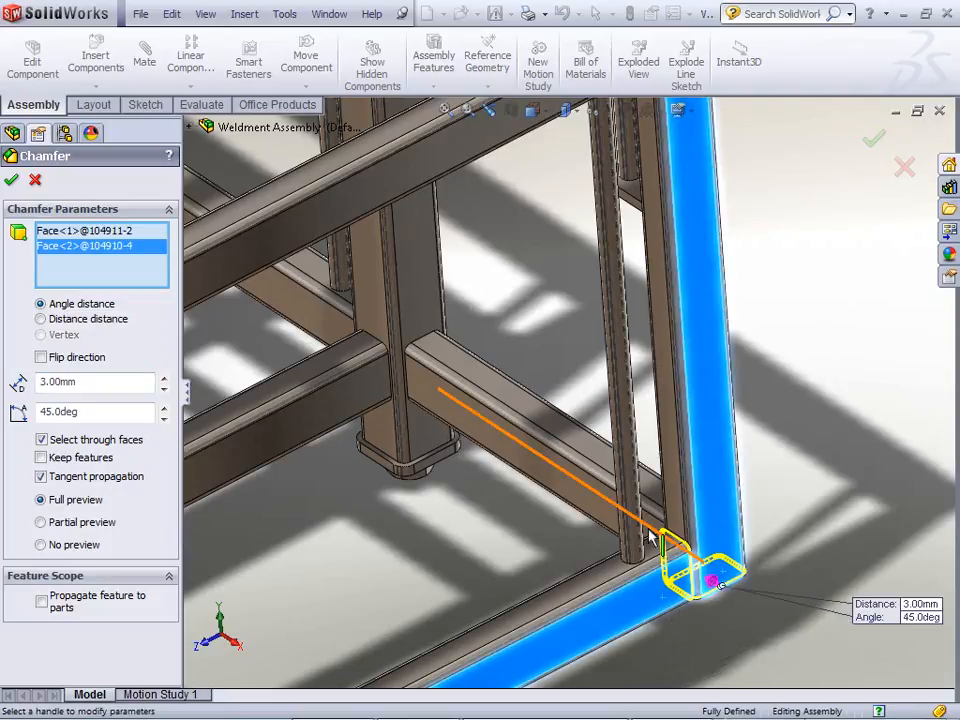
- Add the side faces of the short bottom member and the inner bottom member to the chamfer and create it
click(465, 420)
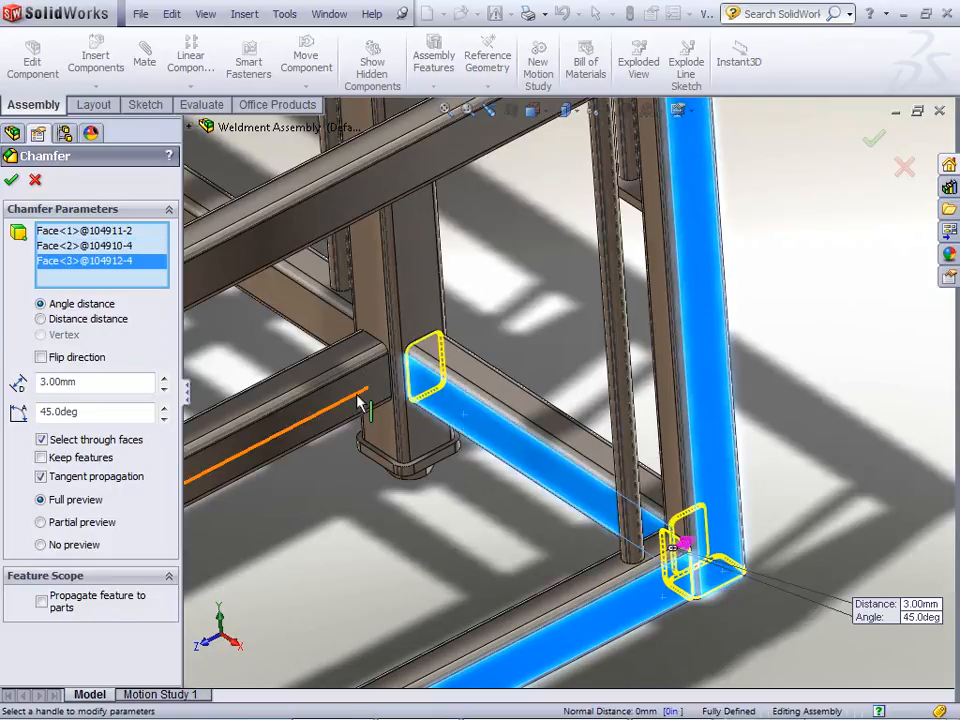
click(376, 426)
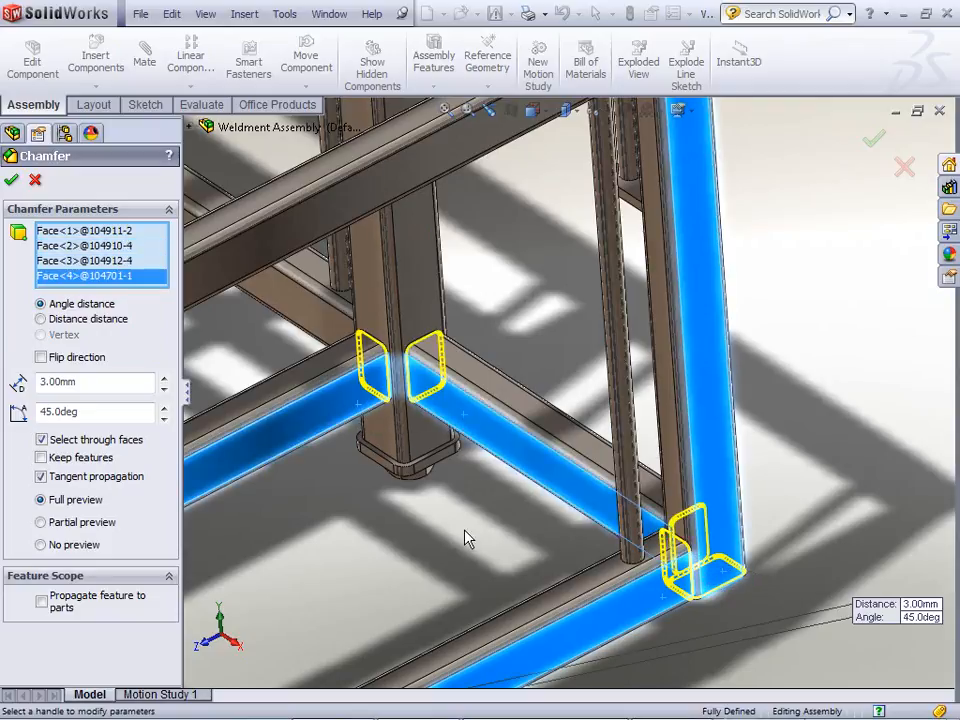
key(f)
mouse_move(626, 566)
middle_down()
mouse_move(574, 561)
mouse_move(622, 549)
mouse_move(630, 556)
middle_up()
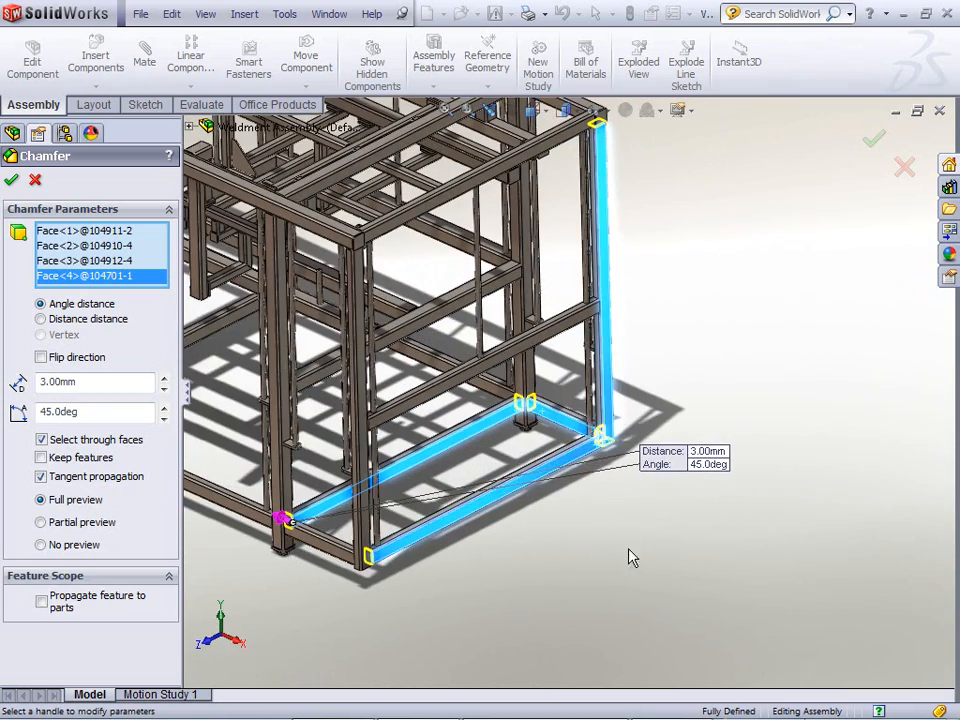
scroll(565, 422, down, 6)
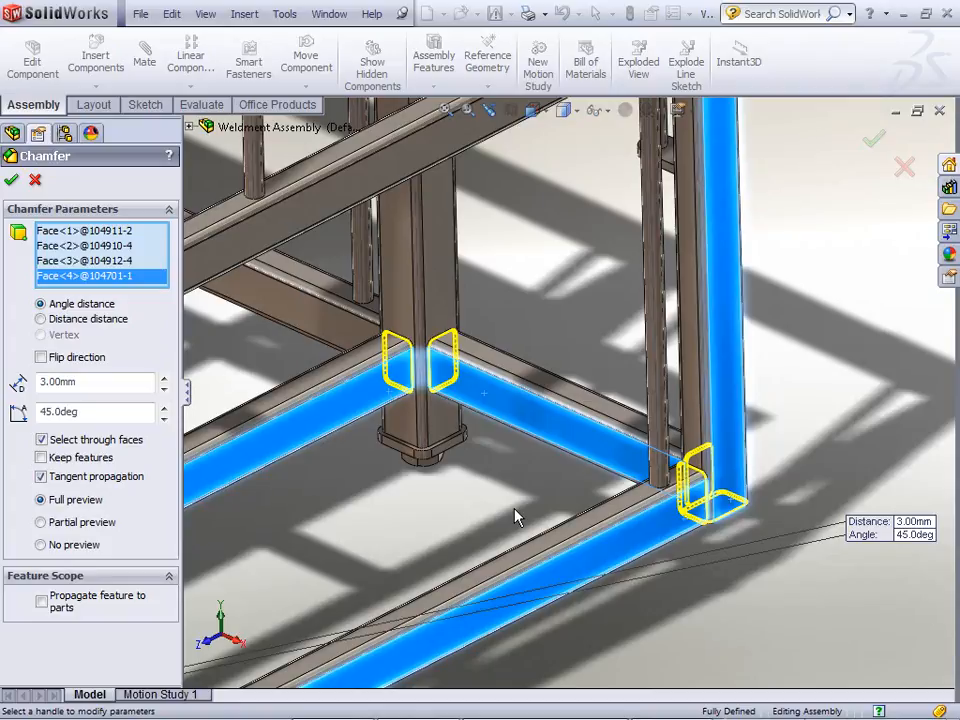
click(14, 181)
- Locate the new chamfer in the feature tree and examine the chamfered edges at the lower corner joint
scroll(181, 390, down, 2)
drag(181, 390, 178, 310)
click(50, 645)
click(132, 292)
click(9, 341)
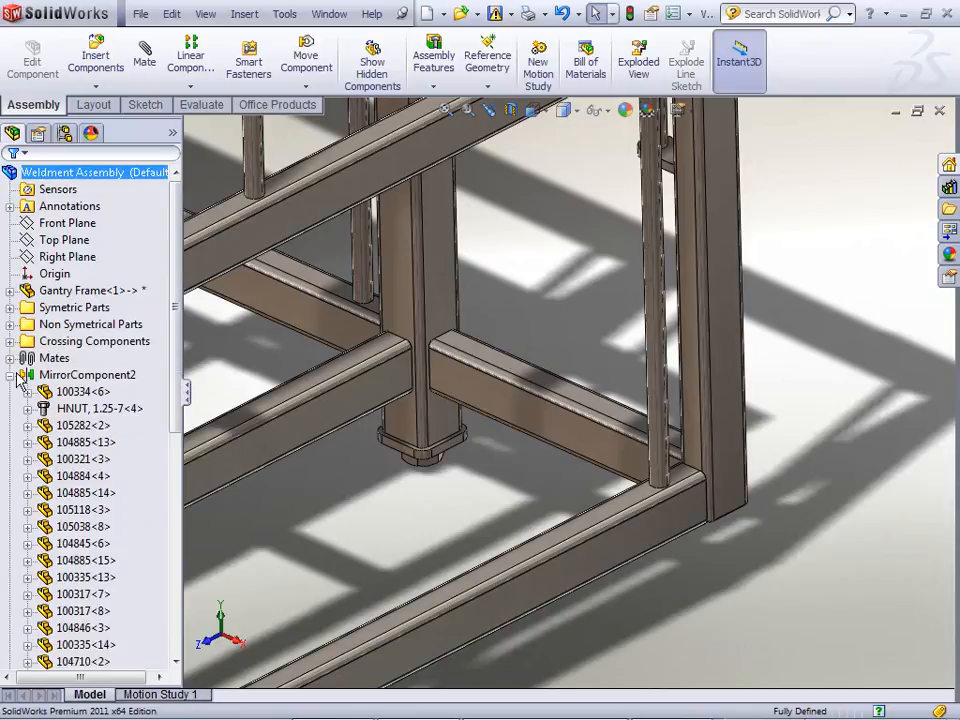
click(9, 375)
scroll(470, 500, down, 10)
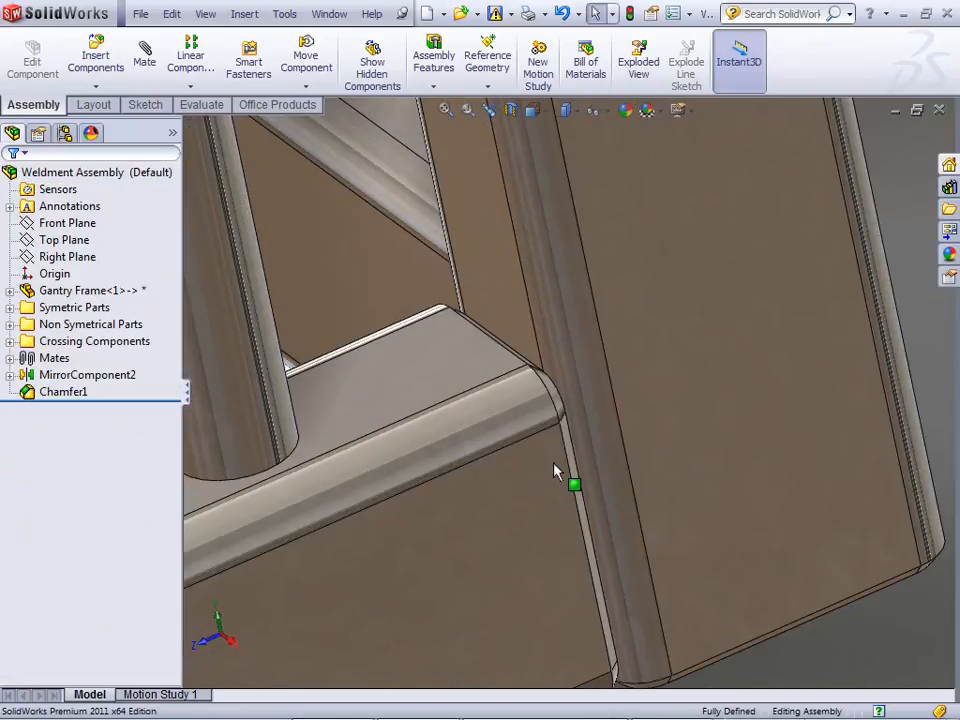
scroll(557, 471, up, 10)
middle_drag(451, 400, 474, 411)
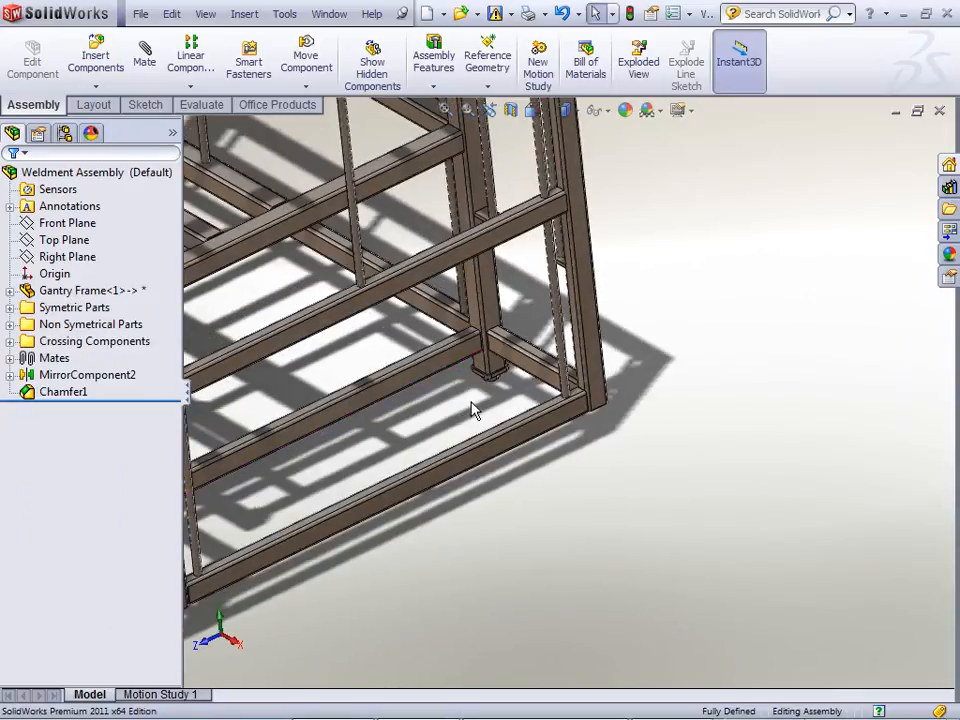
- Start an assembly weld bead of 5 mm all around the joint between the corner post and the outer bottom member
click(434, 80)
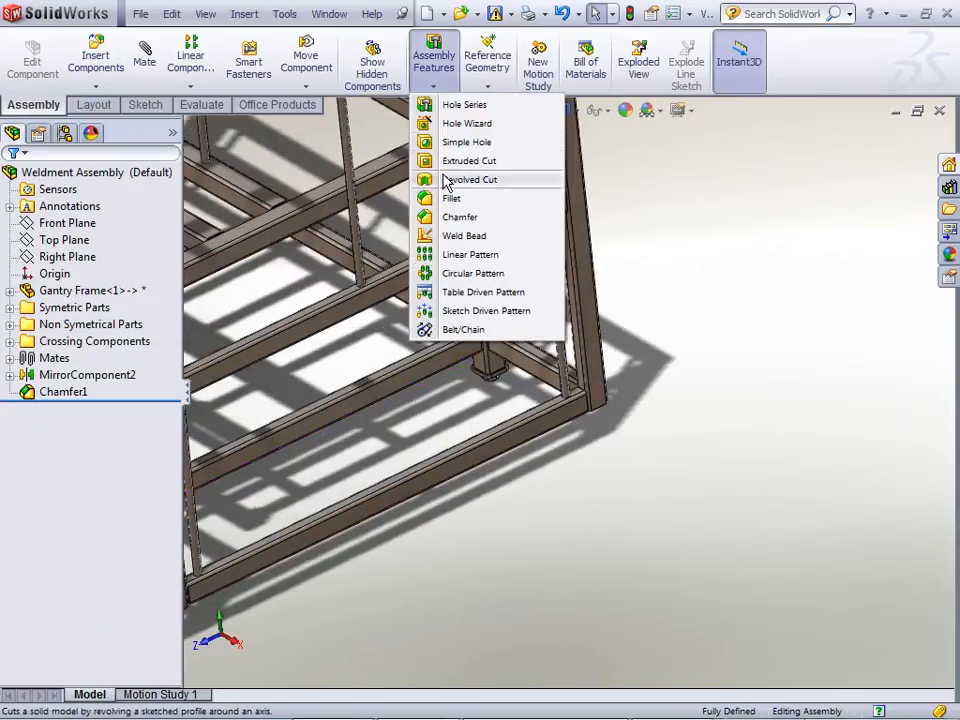
click(447, 236)
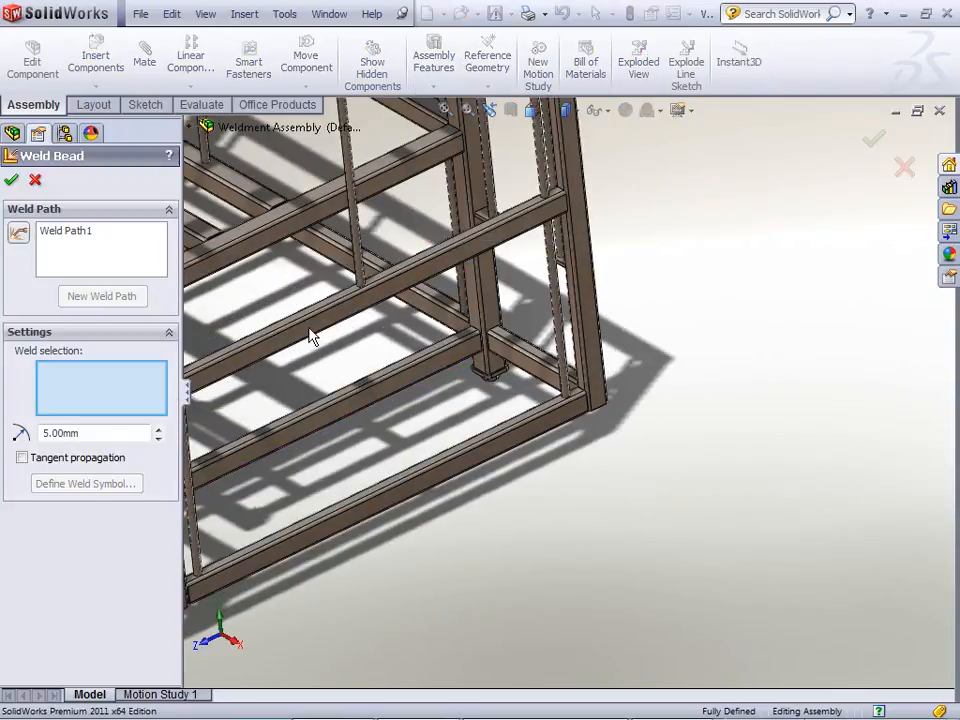
scroll(590, 400, down, 5)
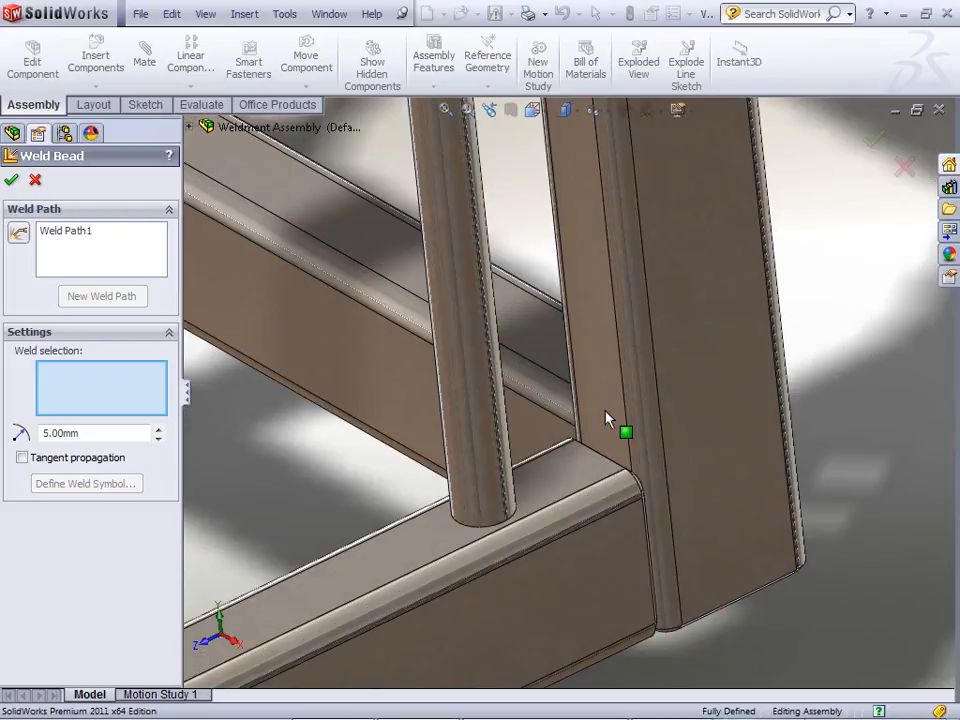
click(576, 465)
click(580, 478)
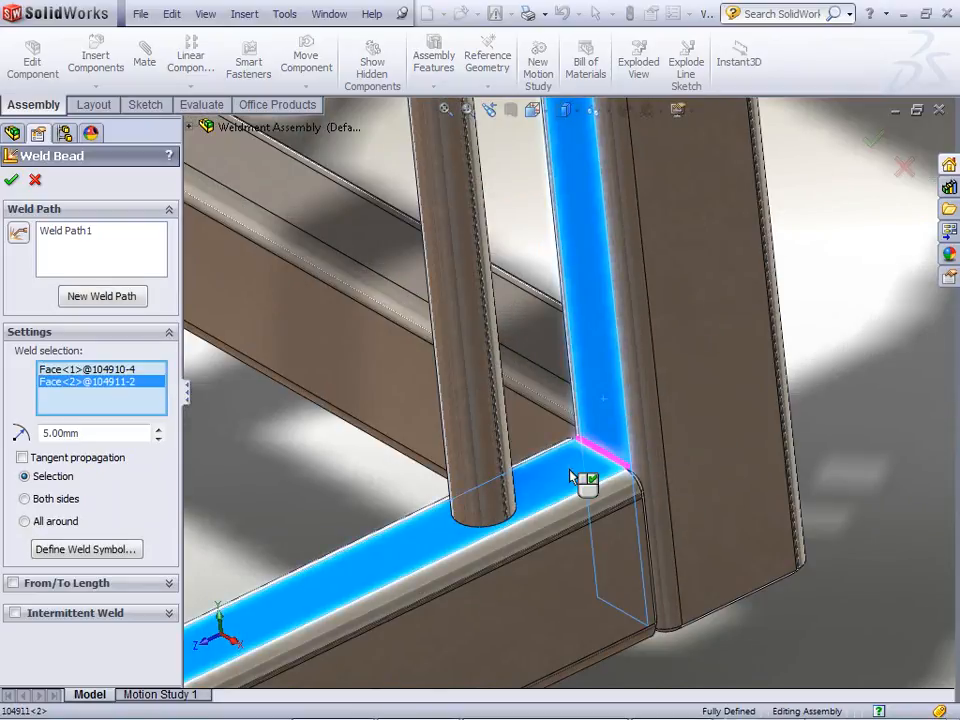
click(24, 521)
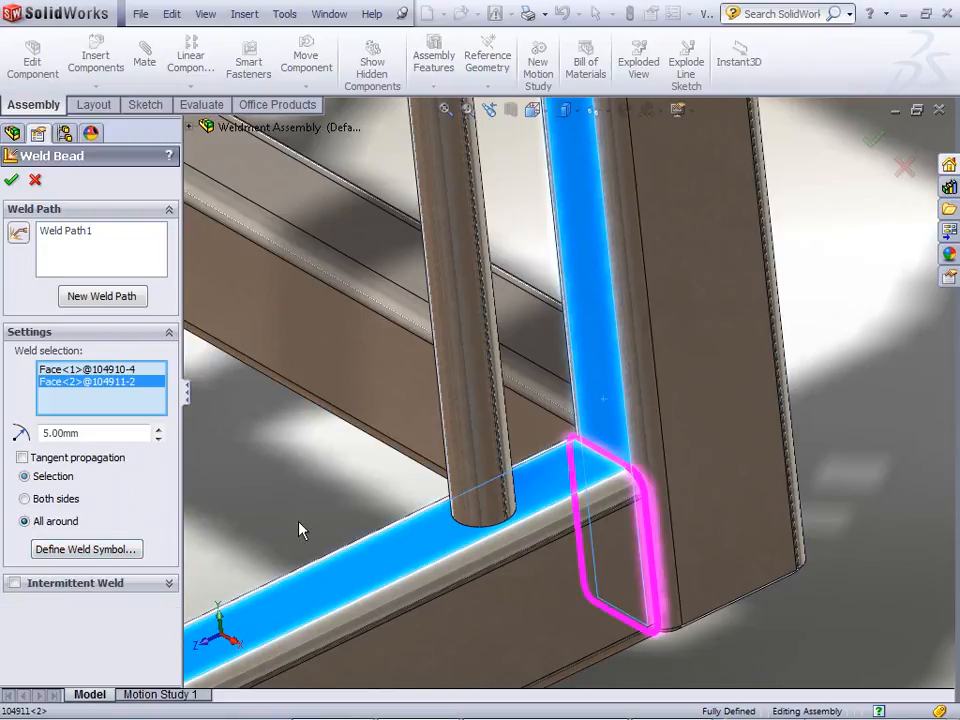
- Use Smart Weld Selection to add all-around weld paths at both ends of the short bottom member
scroll(300, 531, up, 6)
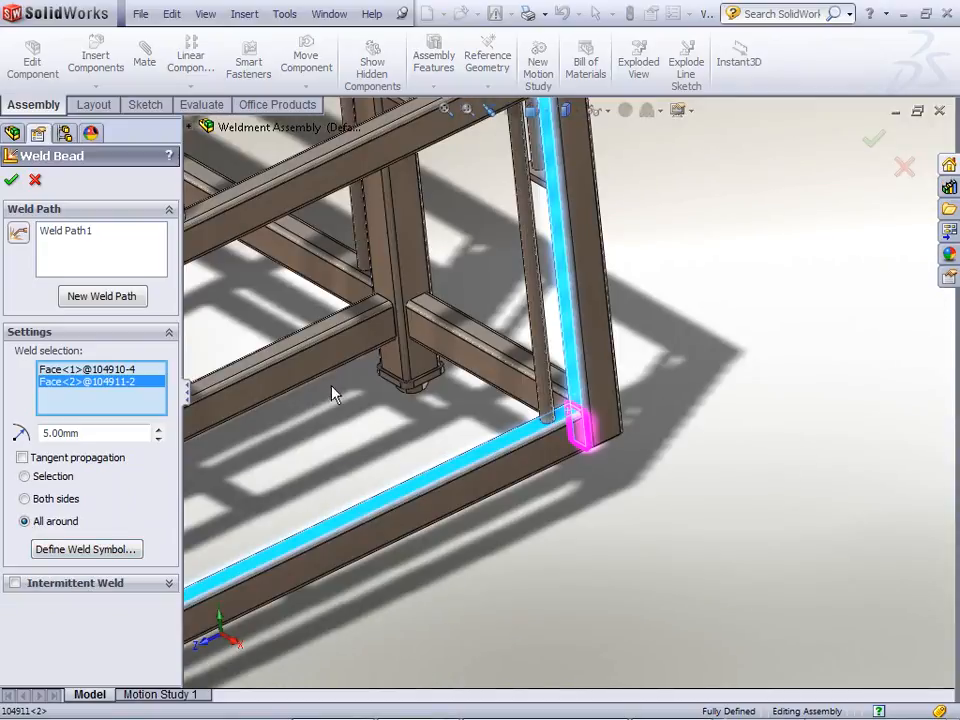
scroll(400, 414, down, 3)
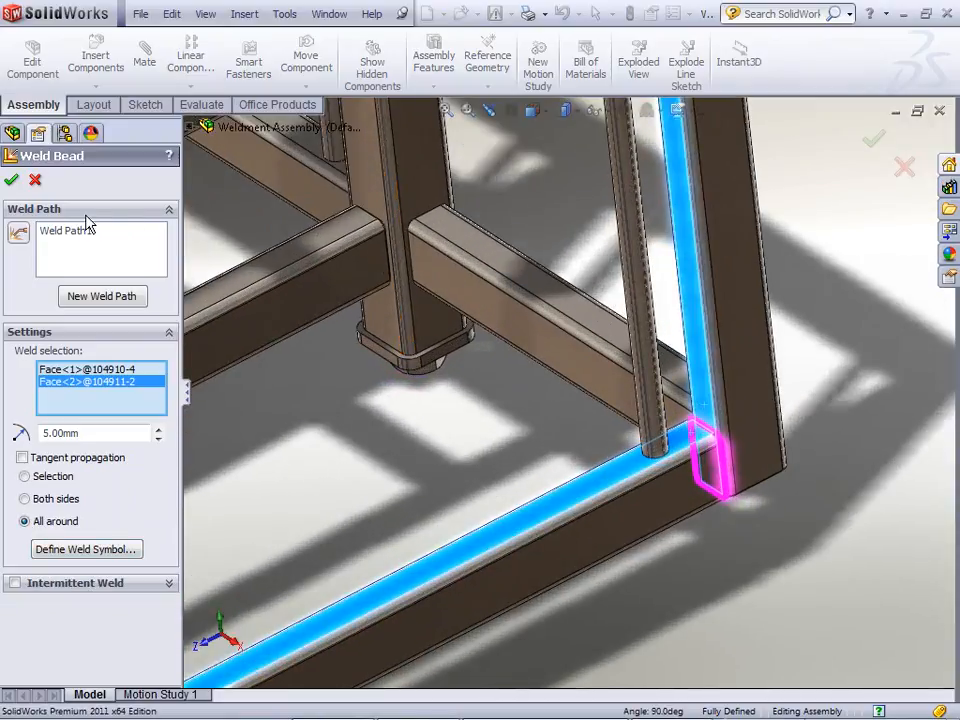
click(17, 235)
drag(415, 189, 438, 219)
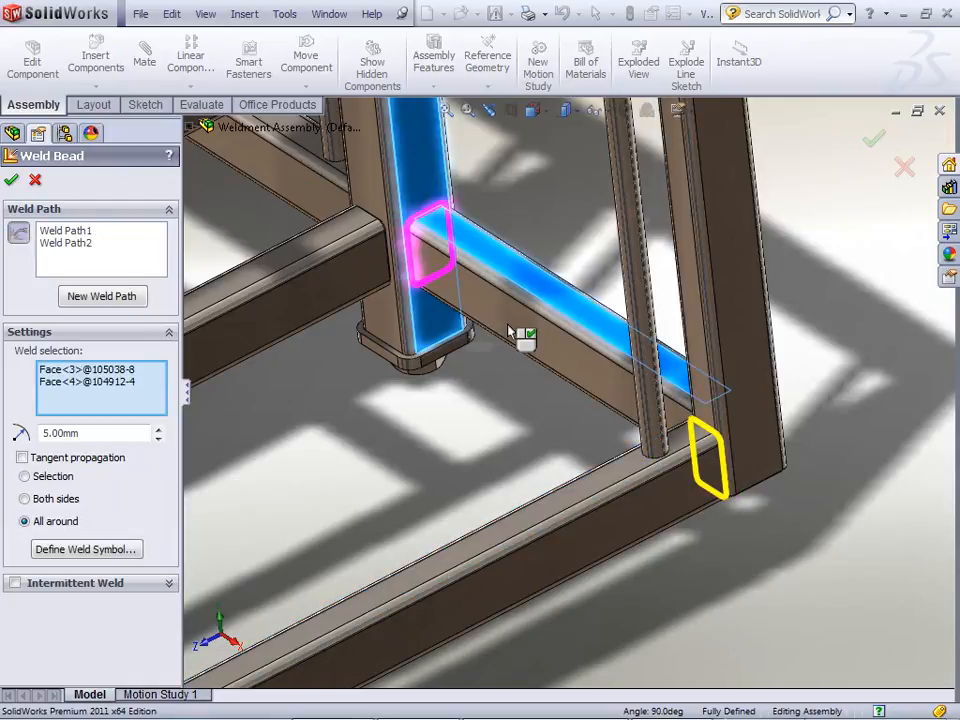
middle_drag(508, 364, 565, 490)
scroll(559, 482, down, 4)
drag(571, 395, 506, 458)
scroll(525, 476, up, 6)
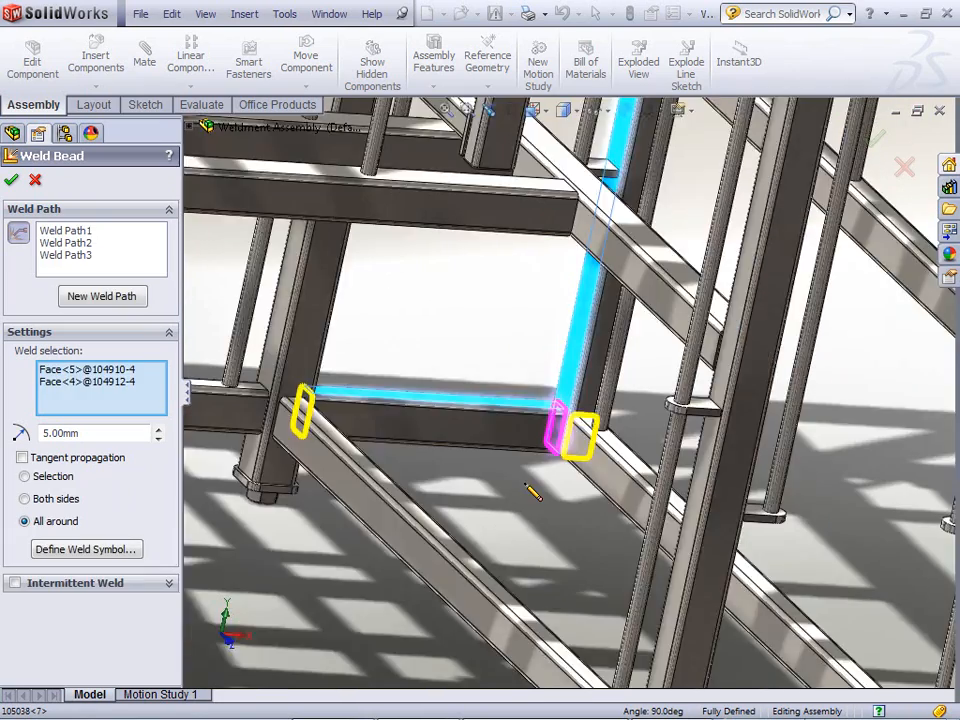
- Add all-around weld paths where the opposite ends of the inner and outer bottom members meet their posts
scroll(703, 494, up, 5)
middle_drag(701, 516, 467, 437)
scroll(318, 430, down, 8)
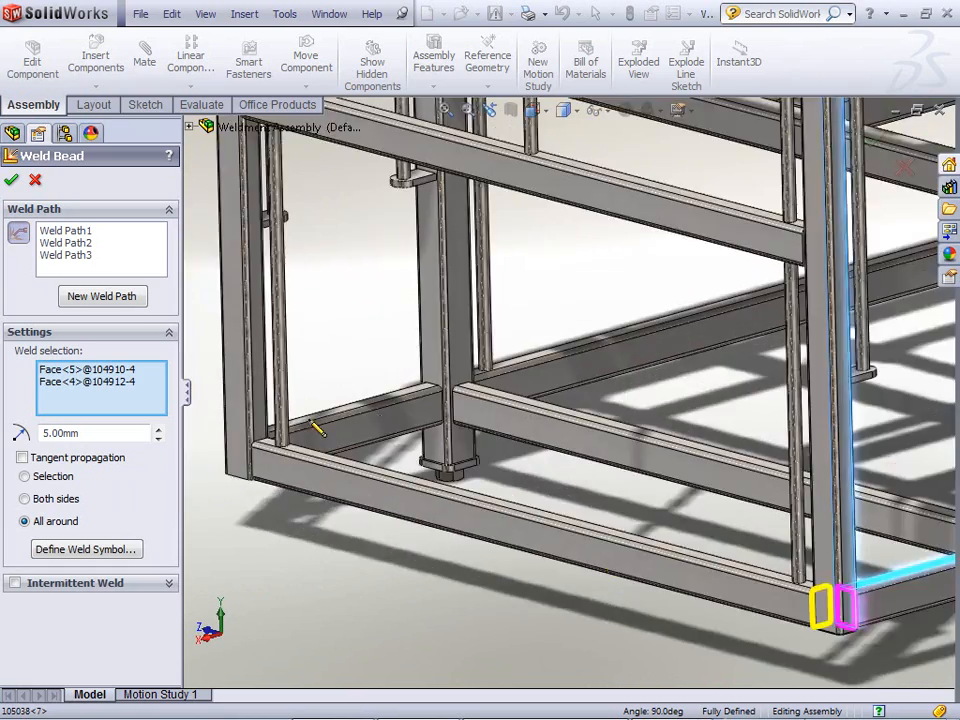
drag(466, 319, 493, 352)
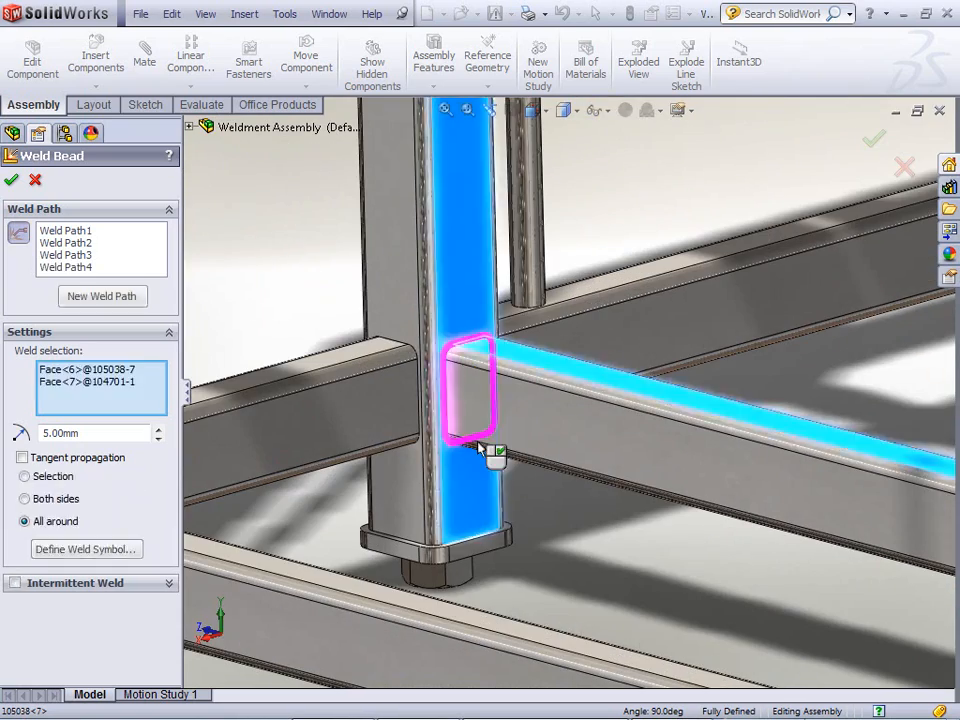
middle_drag(491, 452, 287, 441)
drag(222, 440, 214, 452)
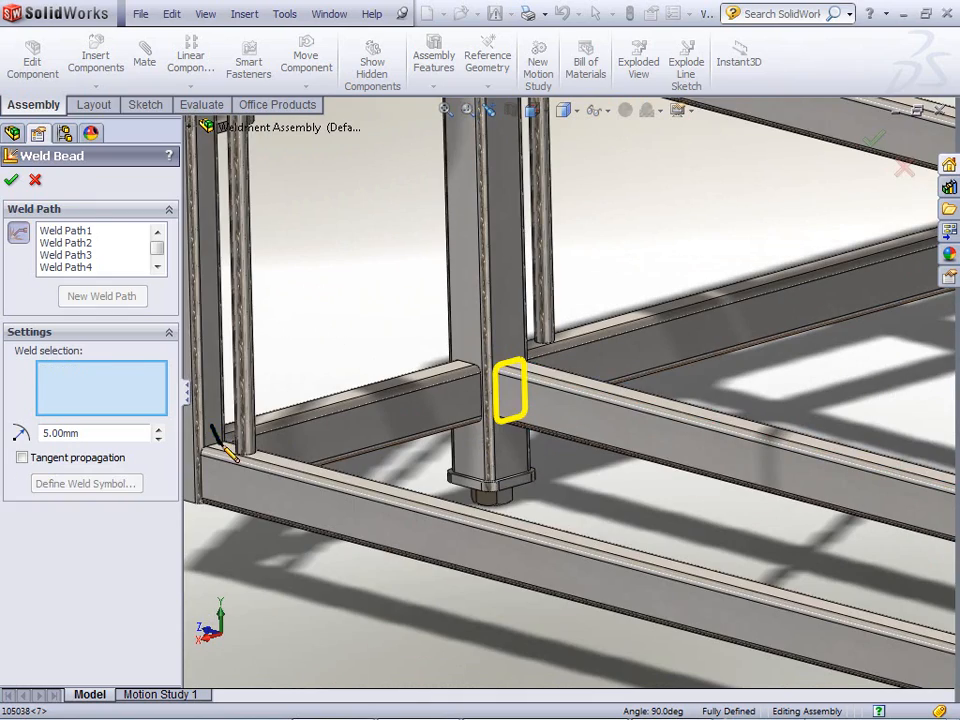
- Add an all-around weld path at the frame's top corner, joining the end cross member to the long top rail
middle_drag(261, 549, 345, 512)
scroll(345, 512, up, 8)
middle_drag(583, 456, 815, 398)
scroll(626, 314, up, 4)
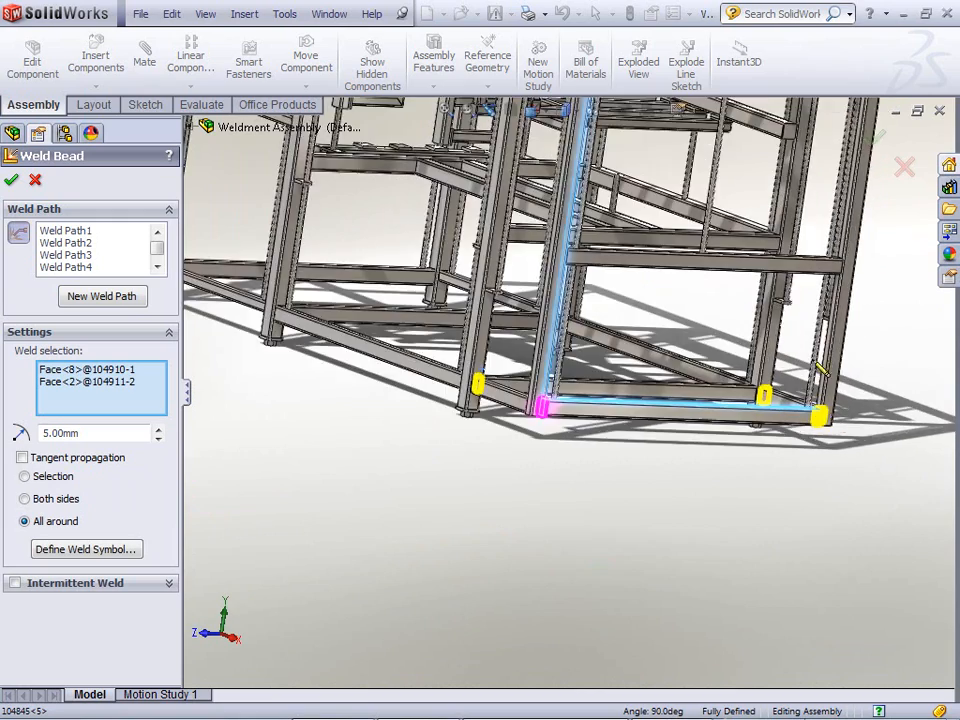
middle_drag(538, 200, 424, 224)
scroll(505, 400, down, 10)
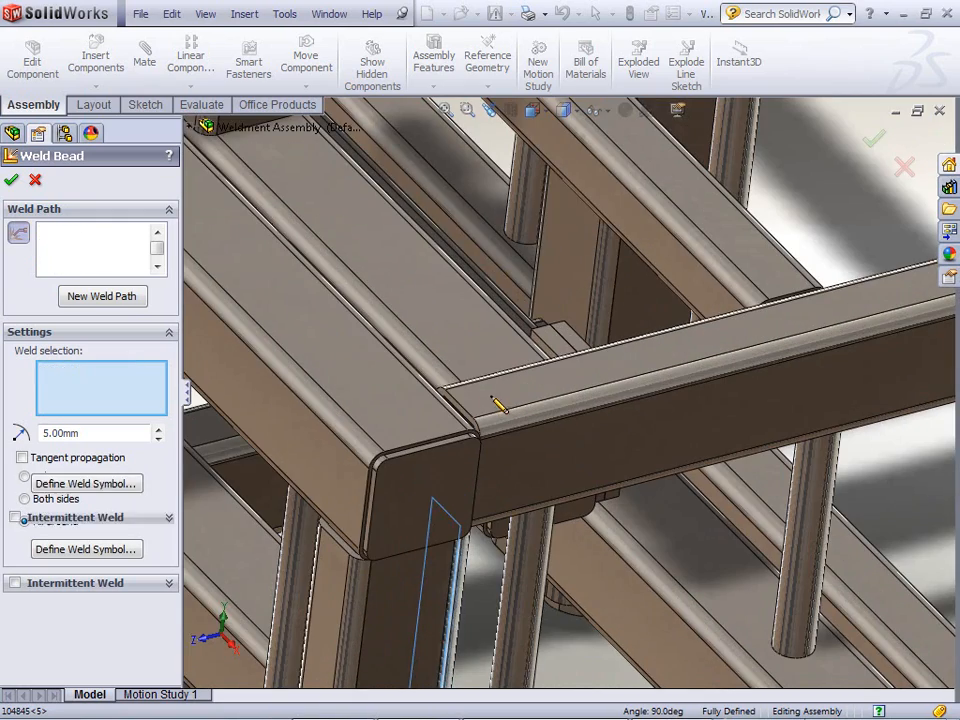
mouse_move(491, 397)
mouse_down()
mouse_move(418, 411)
mouse_move(370, 462)
mouse_up()
scroll(343, 298, up, 3)
scroll(322, 180, down, 2)
scroll(697, 170, up, 6)
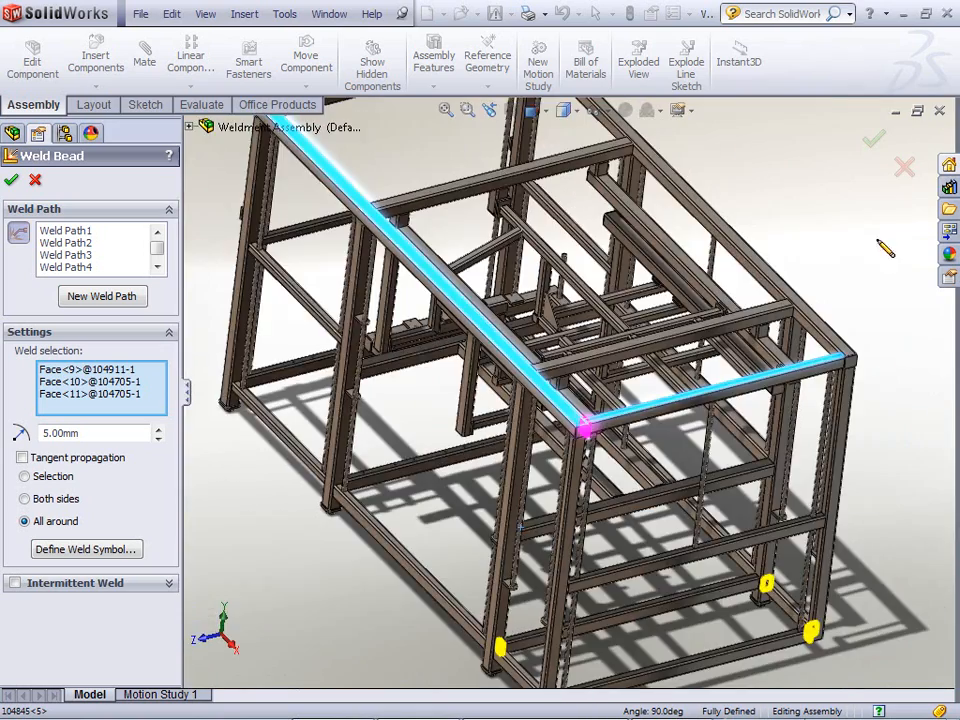
- Add an all-around weld path where the next top cross member inward meets the opposite long top rail
scroll(760, 347, down, 4)
scroll(755, 339, down, 4)
drag(709, 306, 651, 332)
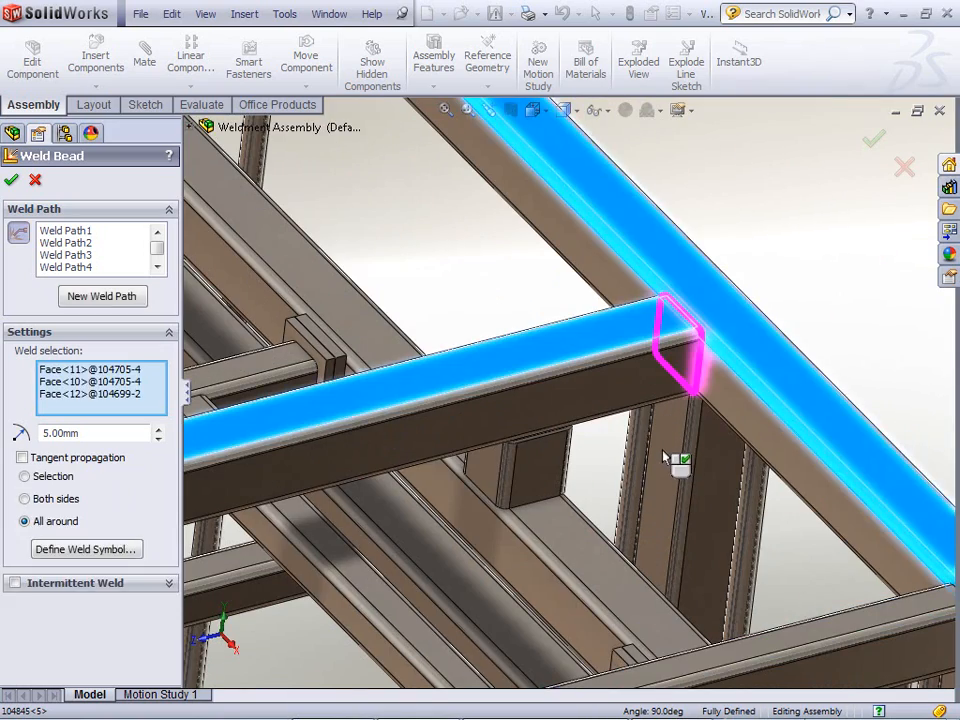
scroll(670, 457, up, 5)
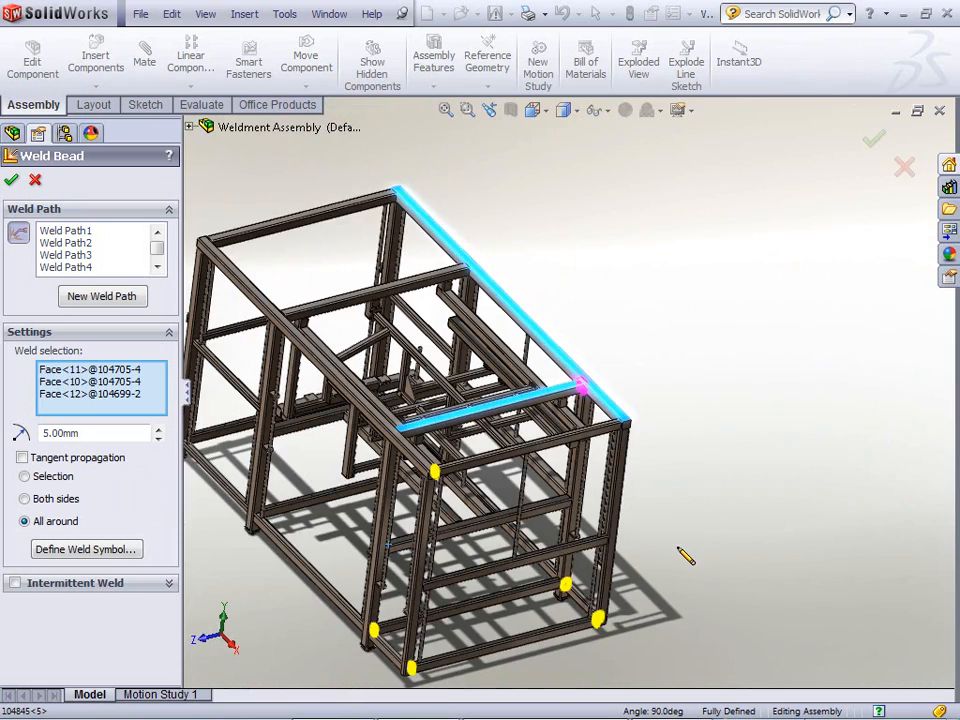
mouse_move(679, 575)
middle_down()
mouse_move(660, 476)
mouse_move(632, 452)
mouse_move(676, 496)
mouse_move(686, 531)
middle_up()
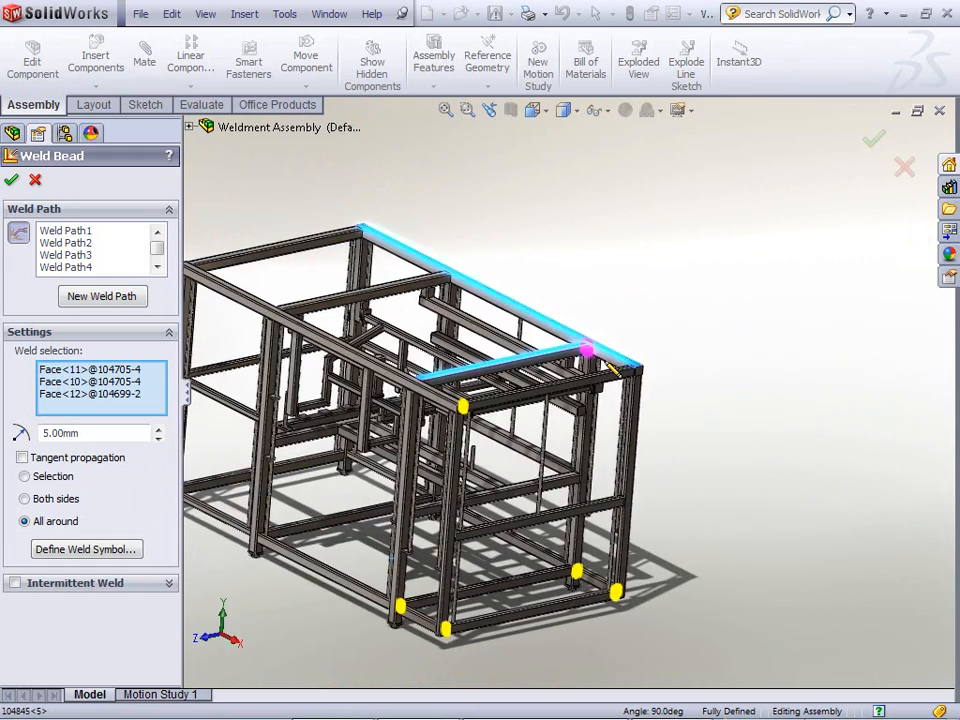
scroll(607, 366, down, 8)
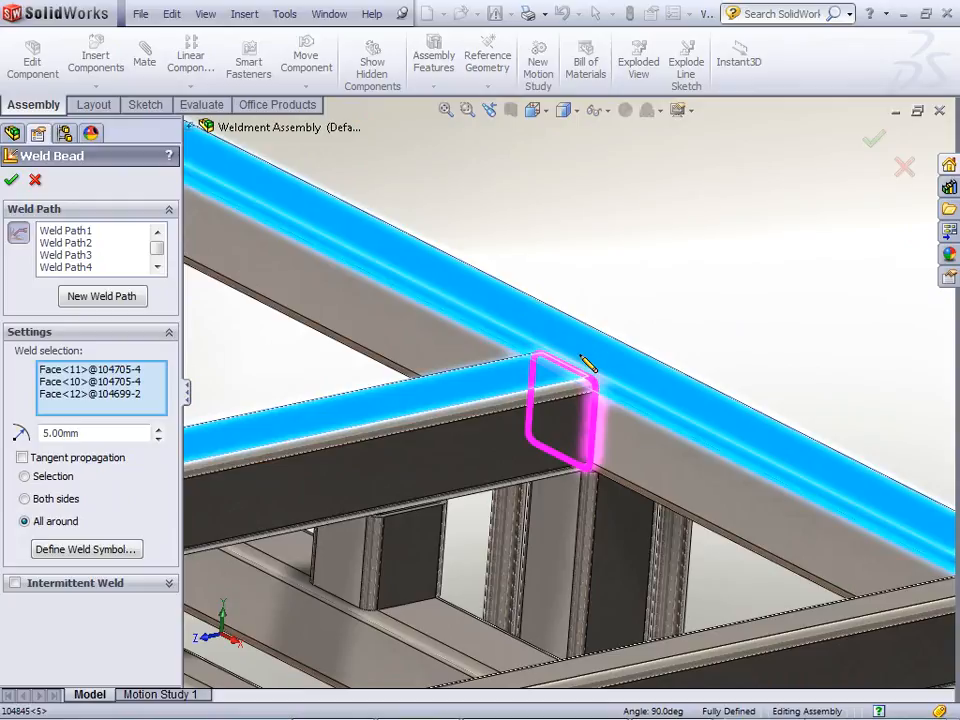
scroll(593, 378, up, 10)
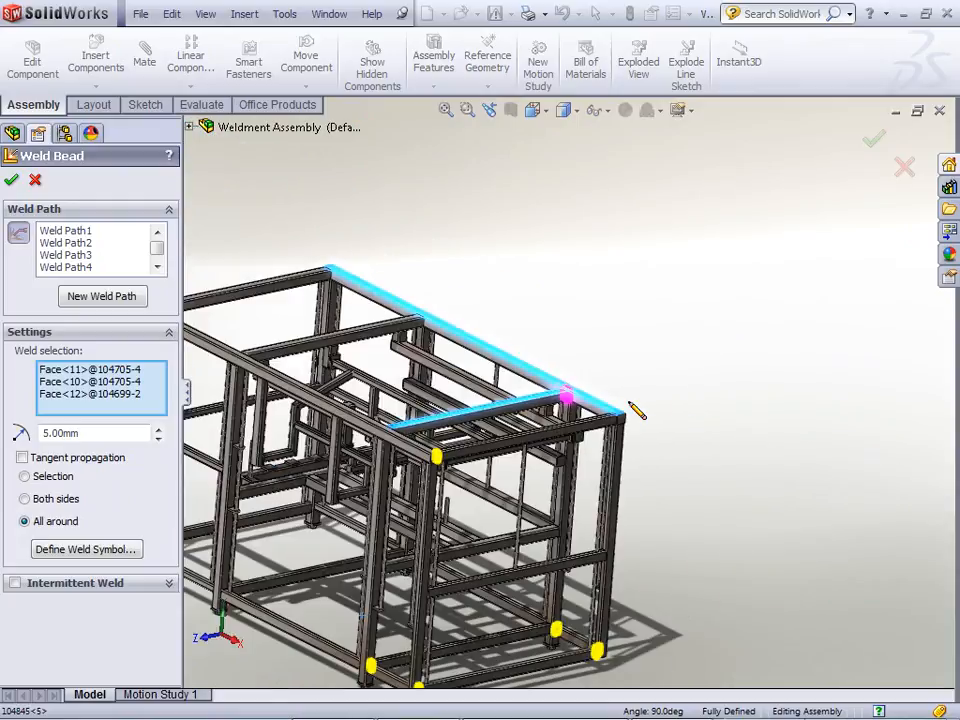
- Create the 5 mm all-around weld beads from the defined weld paths and inspect them at the frame's bottom corner joints
click(11, 181)
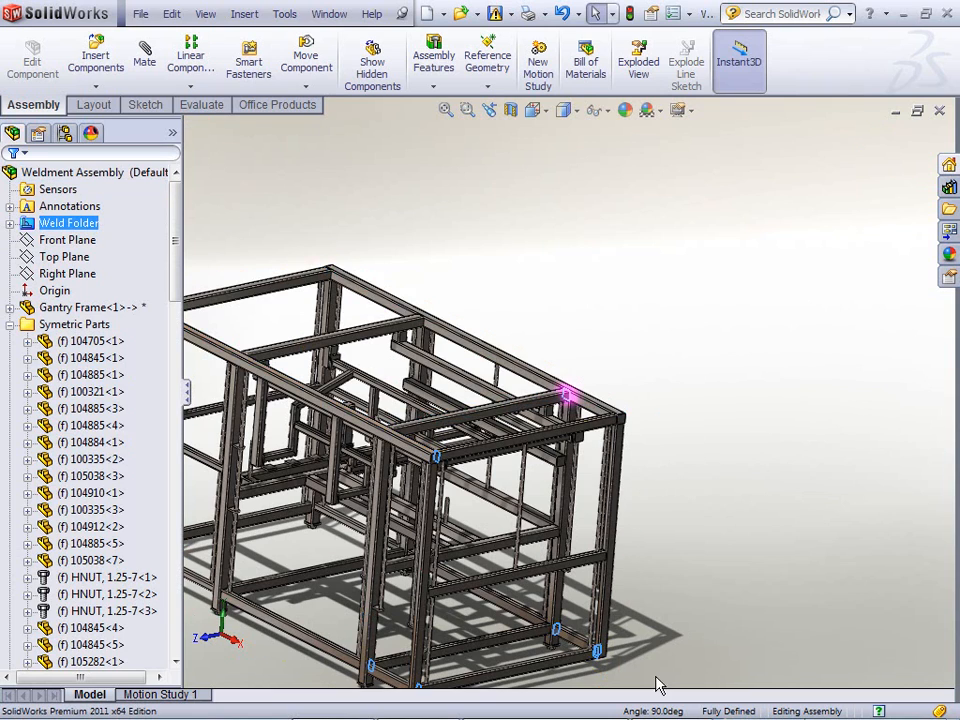
scroll(572, 527, up, 2)
scroll(568, 542, down, 10)
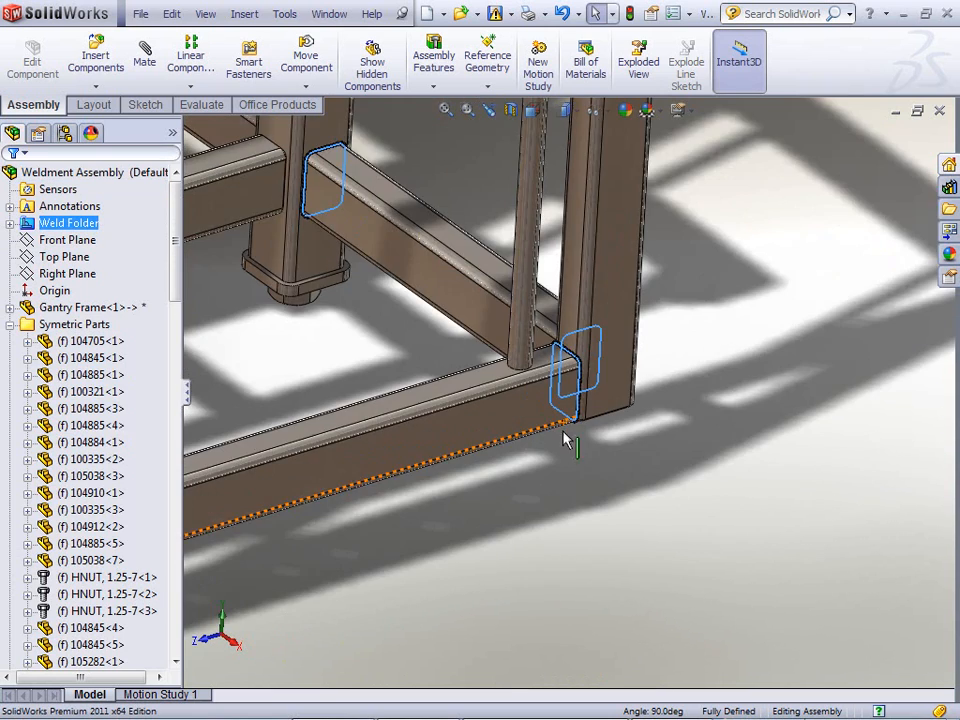
scroll(590, 435, up, 2)
scroll(574, 392, down, 5)
scroll(467, 317, up, 5)
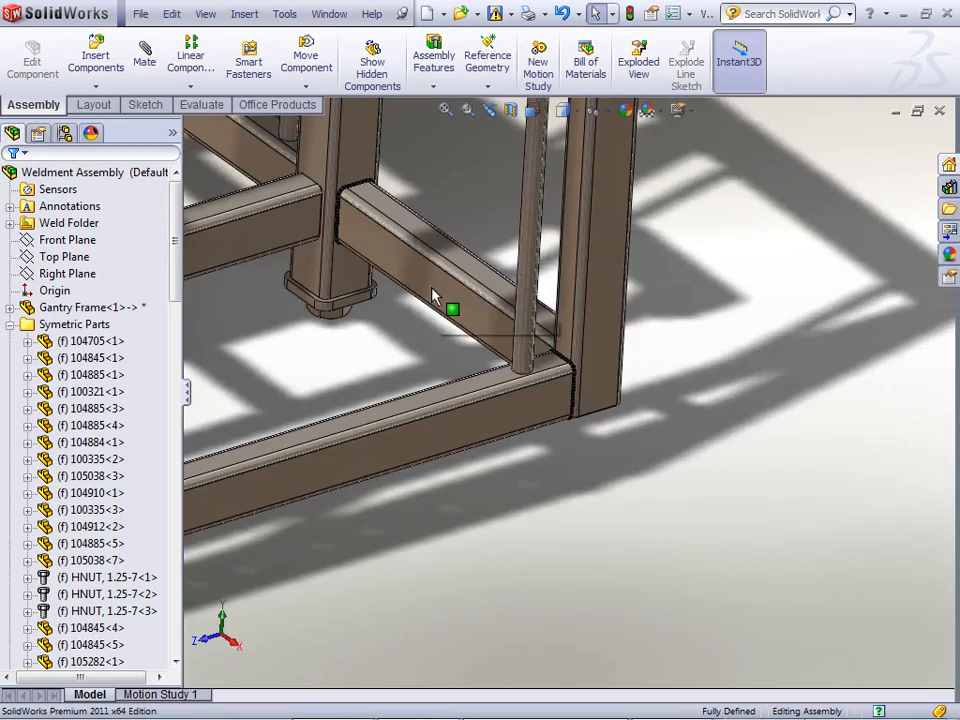
scroll(432, 295, down, 4)
scroll(482, 253, up, 5)
- Examine the weld bead where the top cross member meets the long top rail, then the overall frame
middle_drag(697, 470, 797, 490)
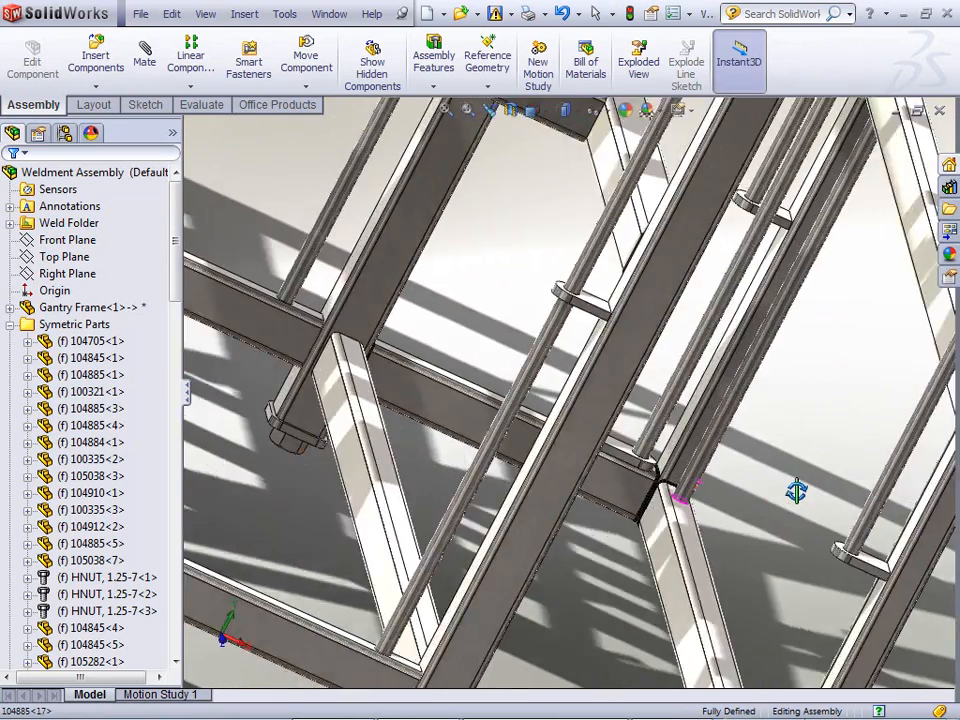
scroll(760, 500, up, 6)
middle_drag(739, 506, 655, 210)
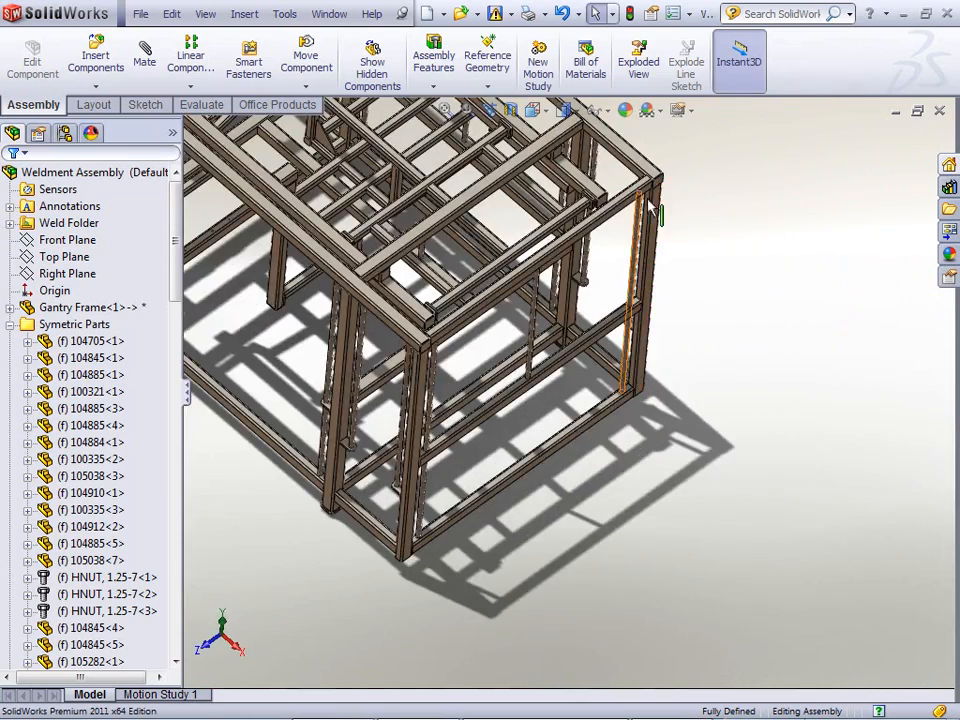
scroll(652, 205, down, 8)
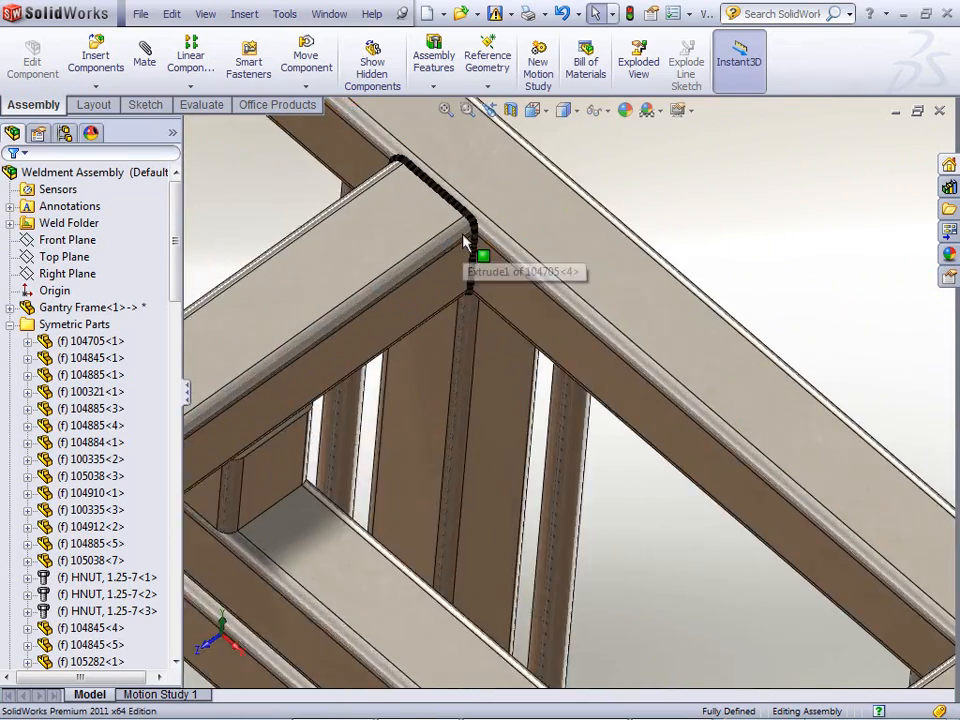
scroll(463, 239, down, 3)
scroll(499, 256, up, 10)
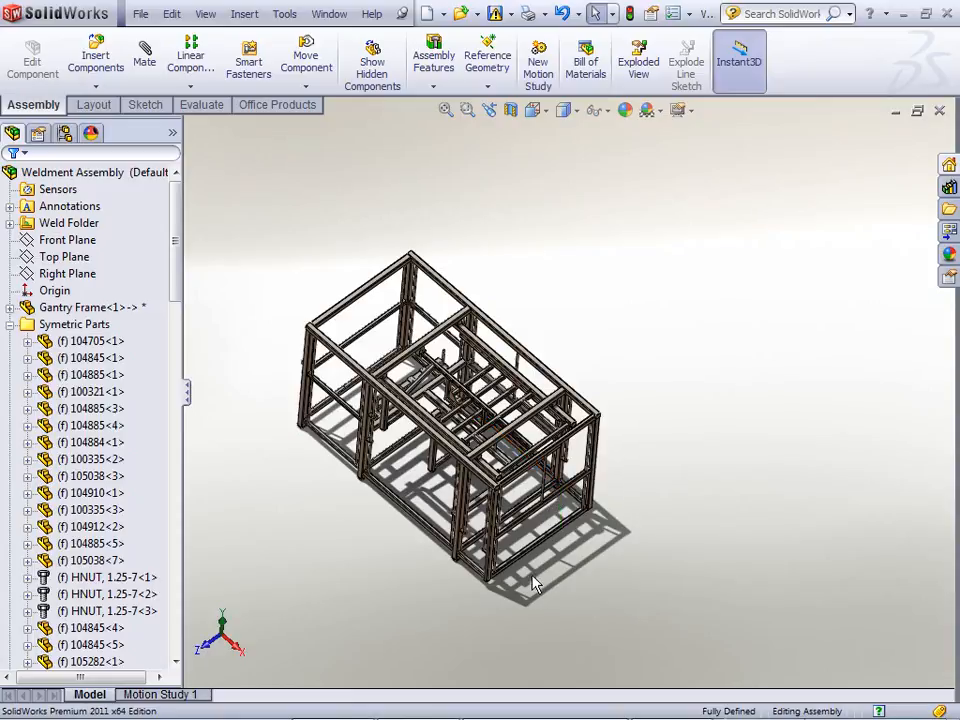
middle_drag(557, 594, 489, 583)
- Collapse the Symetric Parts, Crossing Components and MirrorComponent2 entries in the feature tree, and minimize the Weldment Assembly window
click(96, 391)
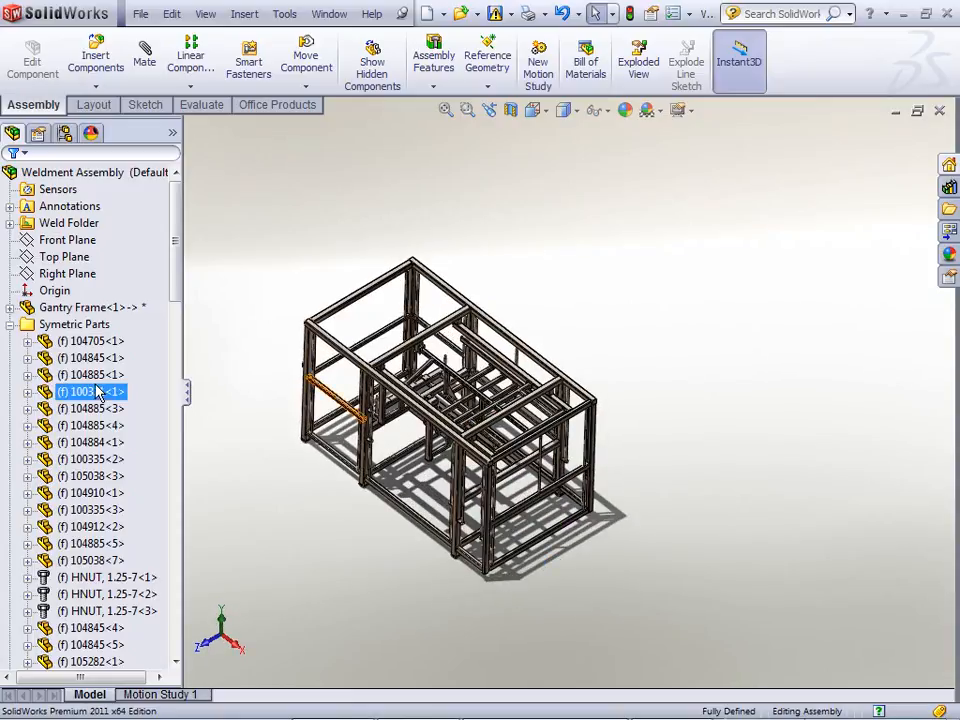
click(11, 325)
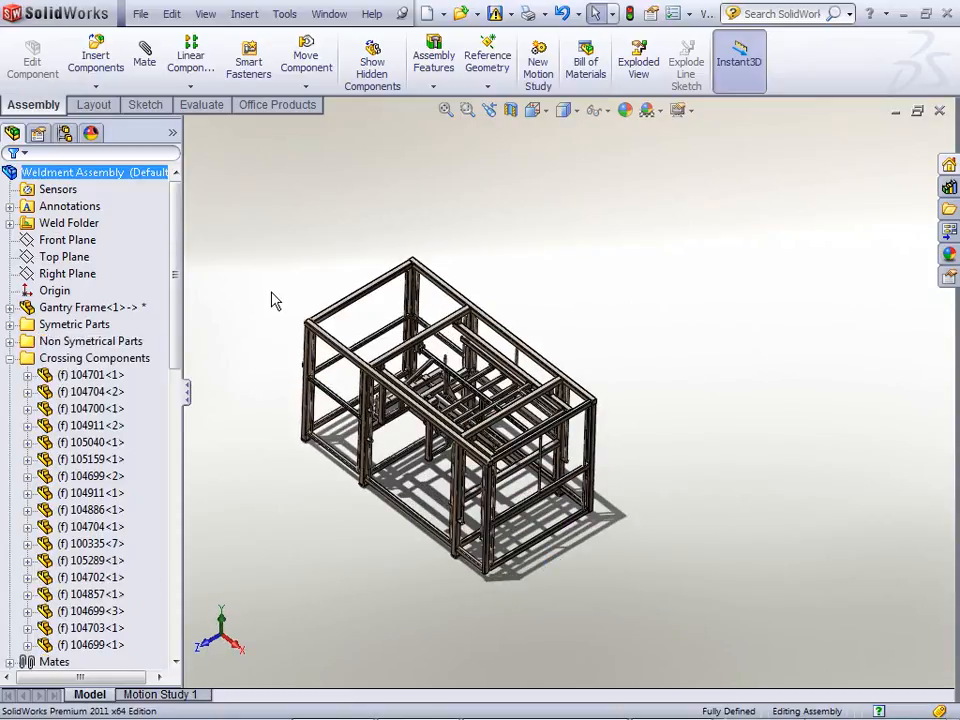
click(10, 358)
click(10, 391)
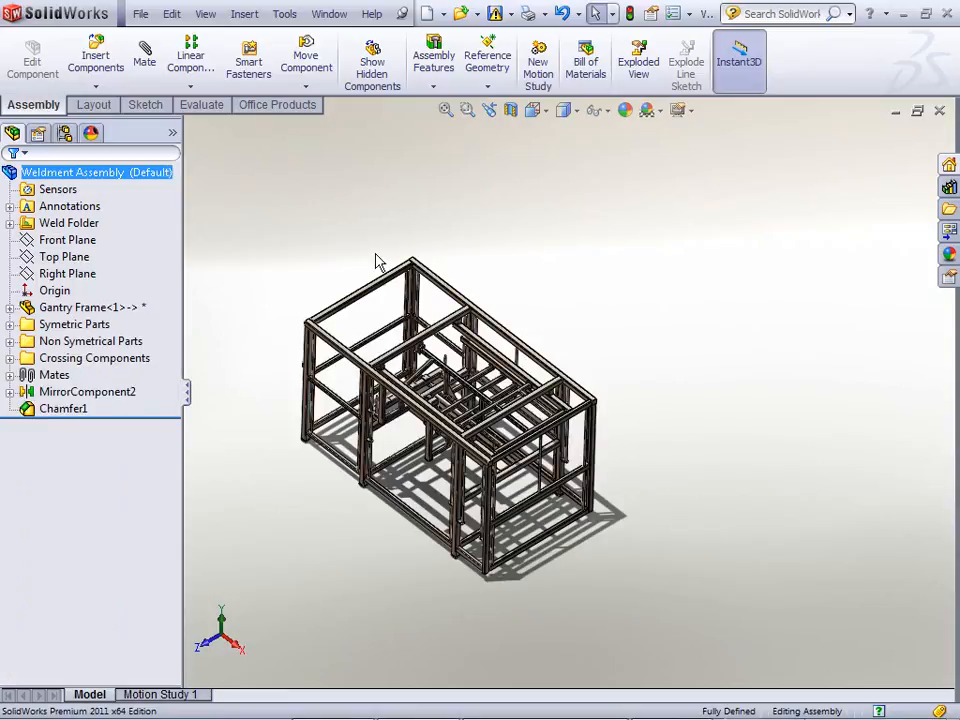
click(899, 113)
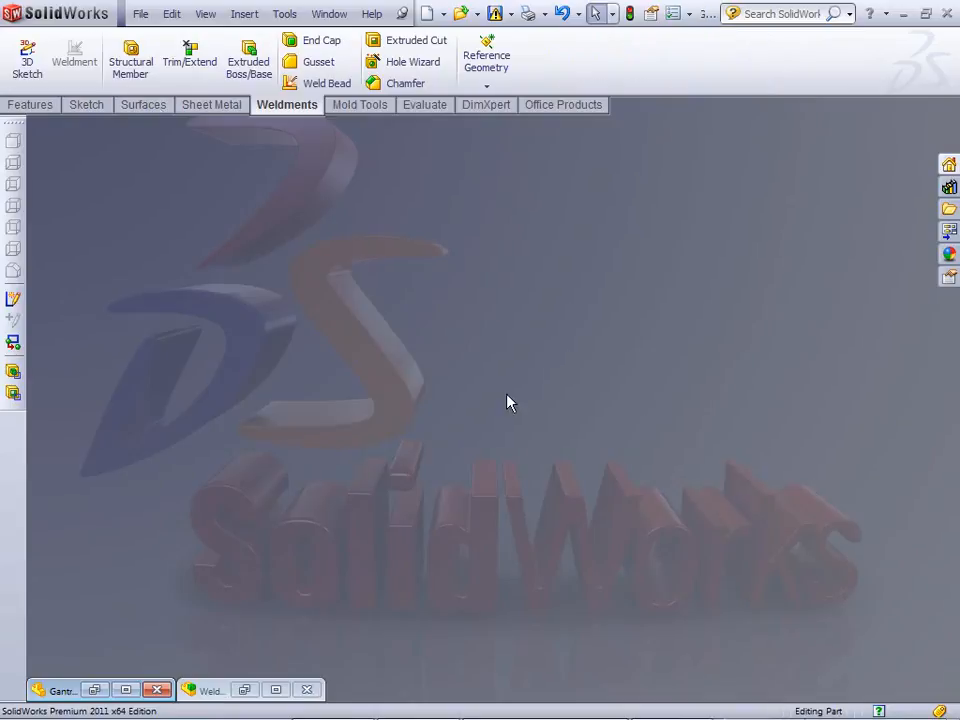
- Open the Gantry Frame drawing and narrow the feature tree to enlarge the drawing area
click(141, 14)
click(160, 58)
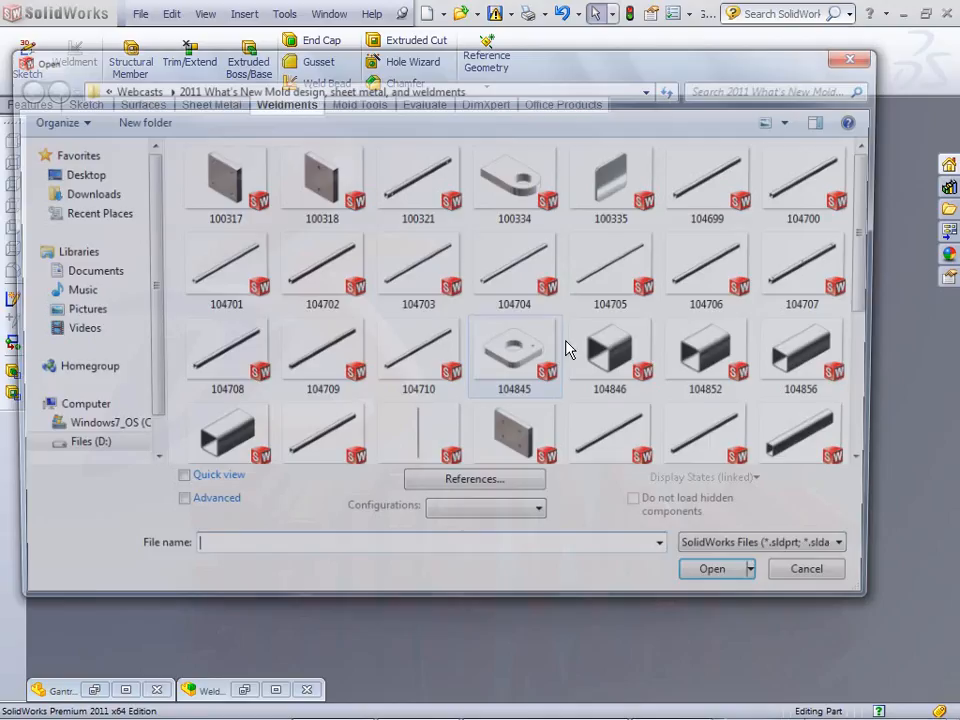
drag(870, 300, 870, 443)
click(528, 368)
click(724, 583)
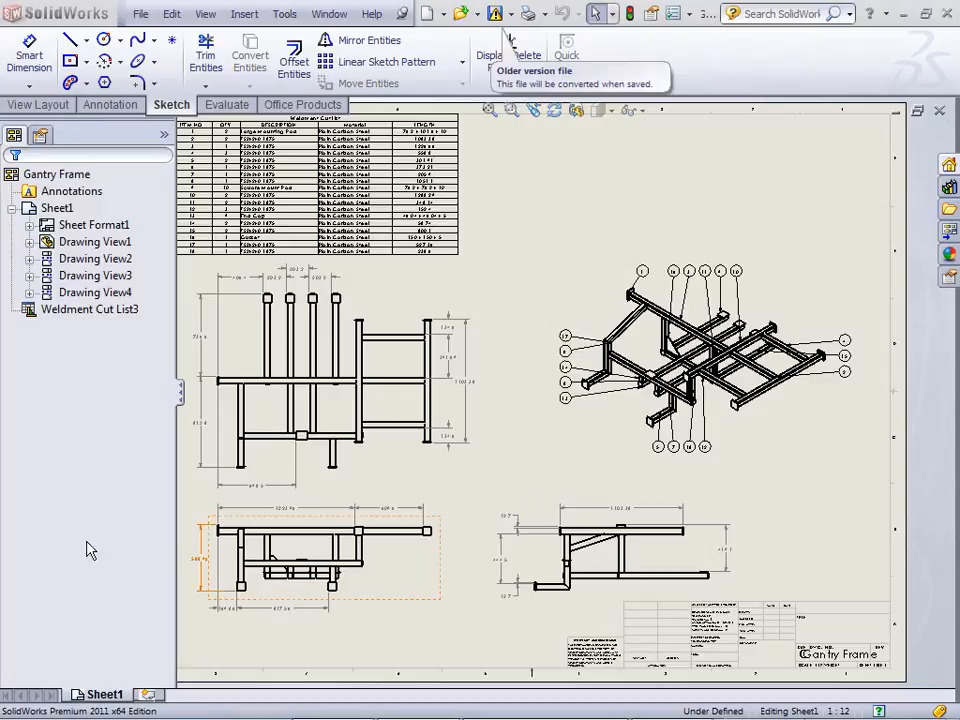
drag(175, 536, 120, 536)
click(543, 312)
scroll(521, 285, up, 2)
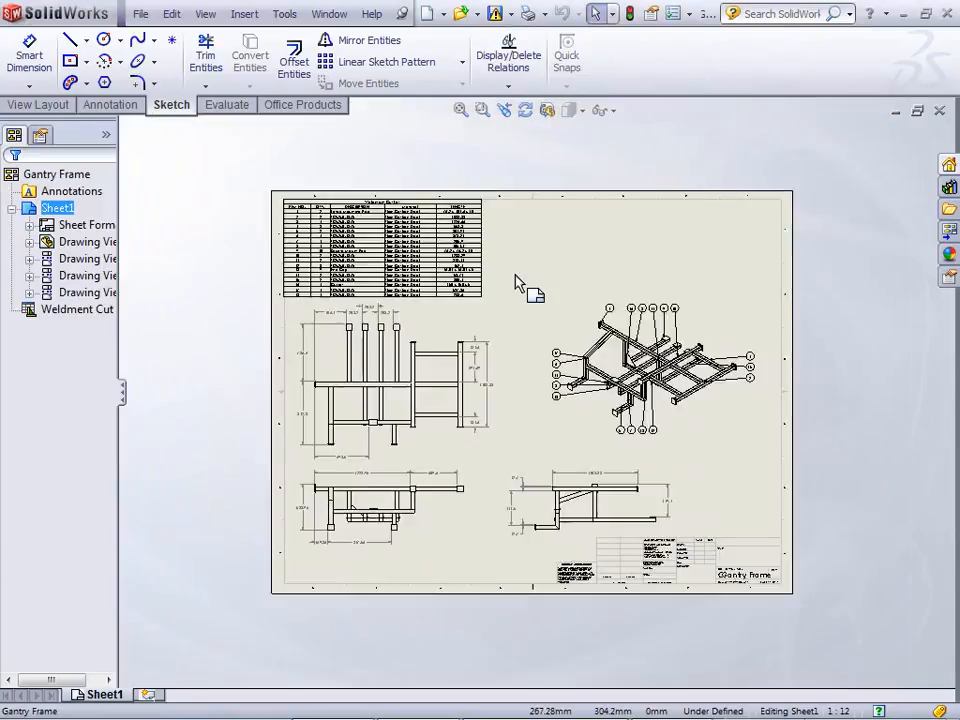
- Move the End Cap row to the end of the weldment cut list as item 18
scroll(510, 311, down, 3)
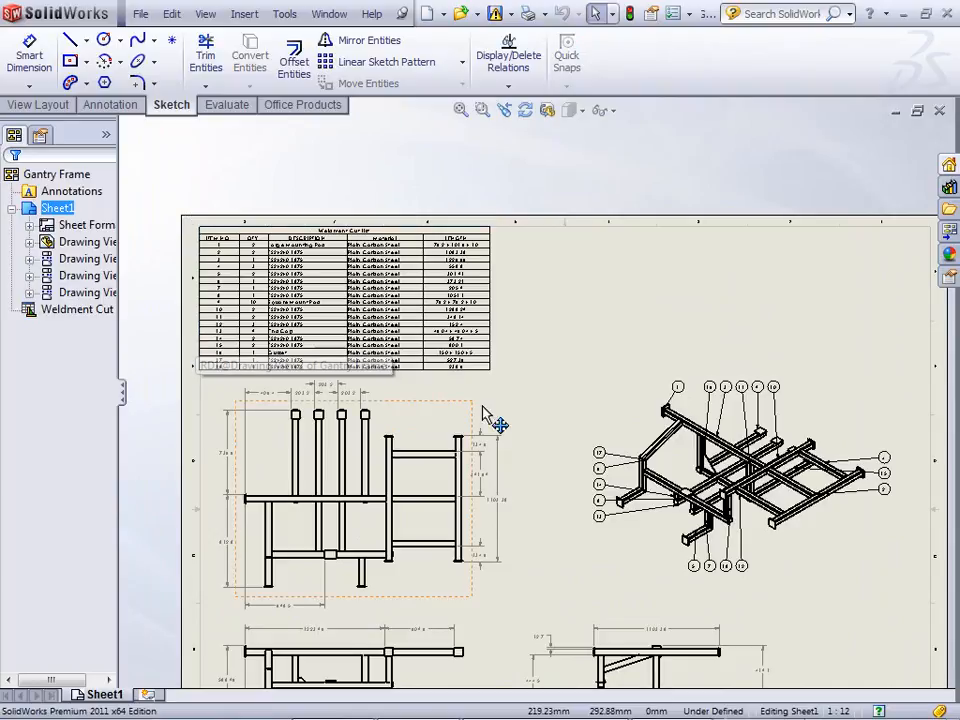
scroll(489, 416, down, 2)
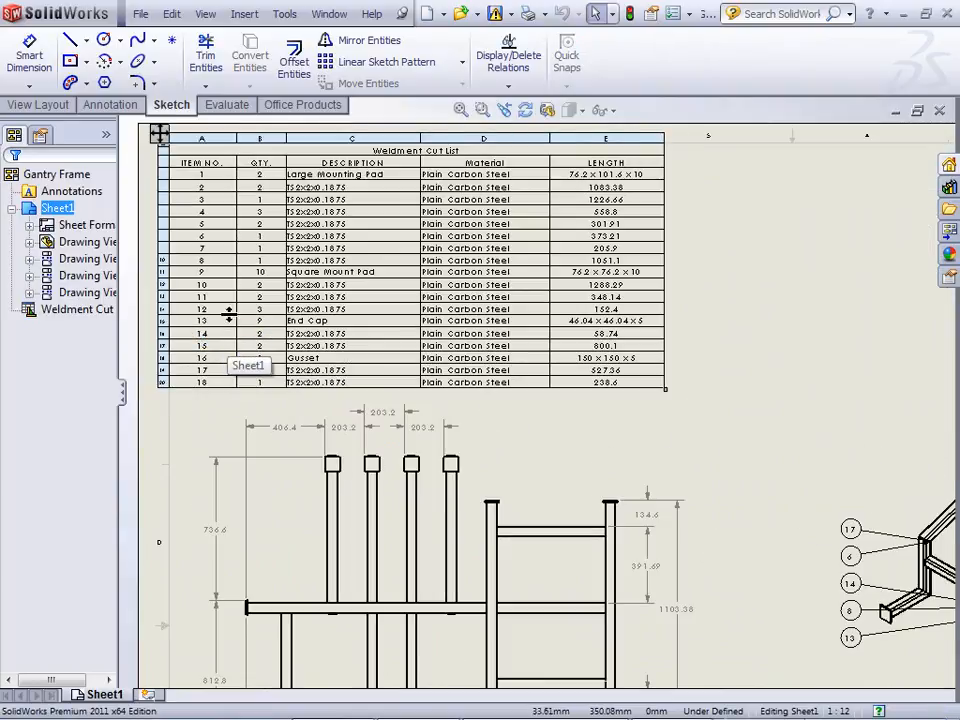
click(158, 321)
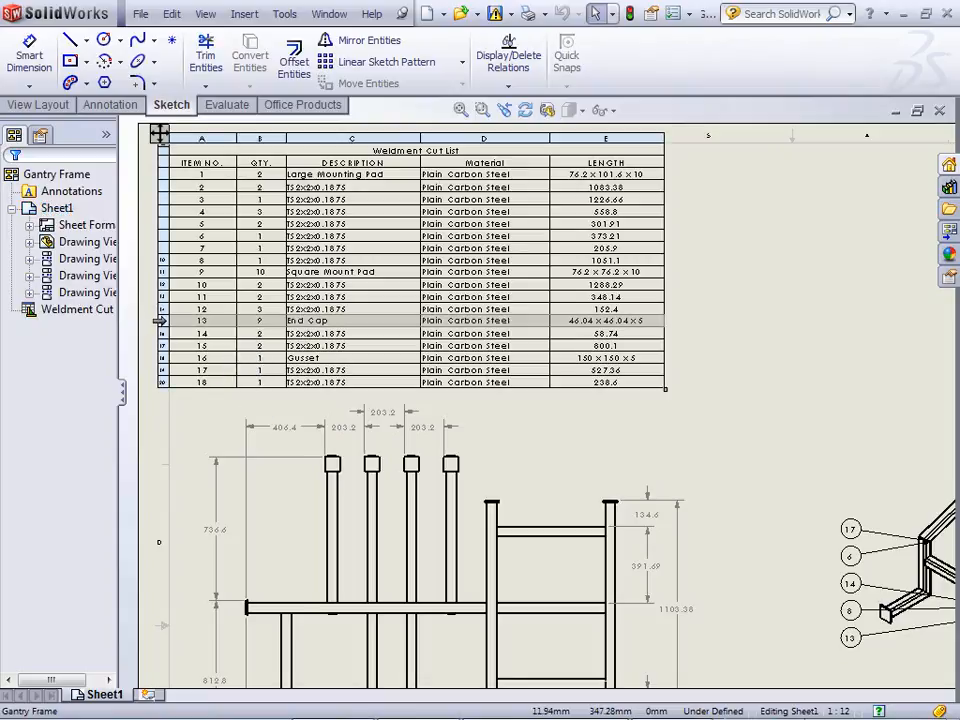
drag(158, 323, 157, 371)
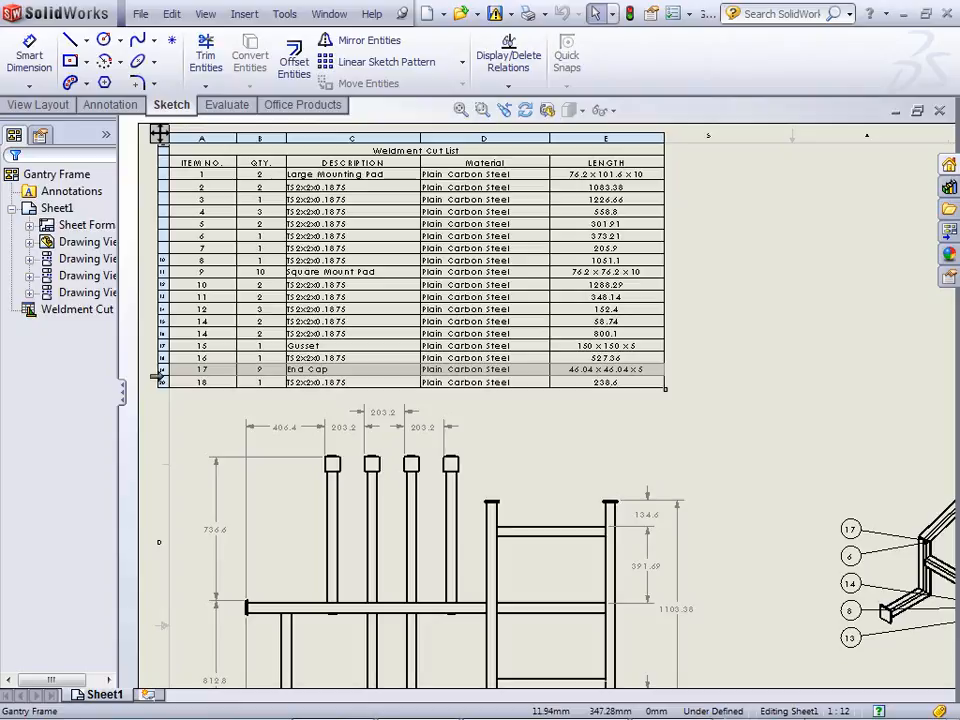
drag(158, 375, 157, 381)
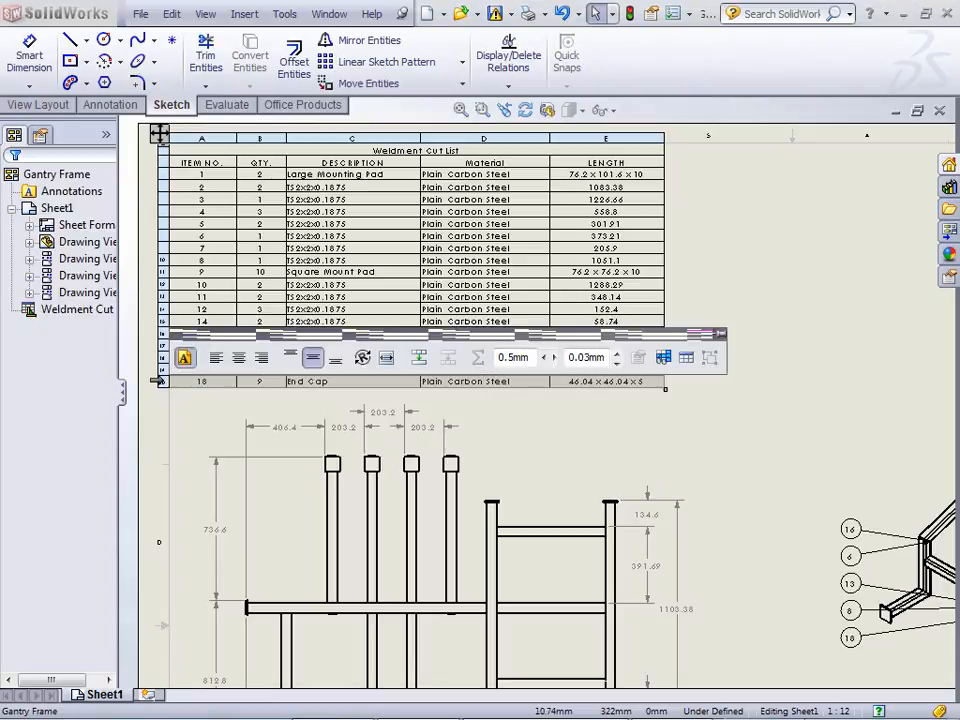
click(864, 321)
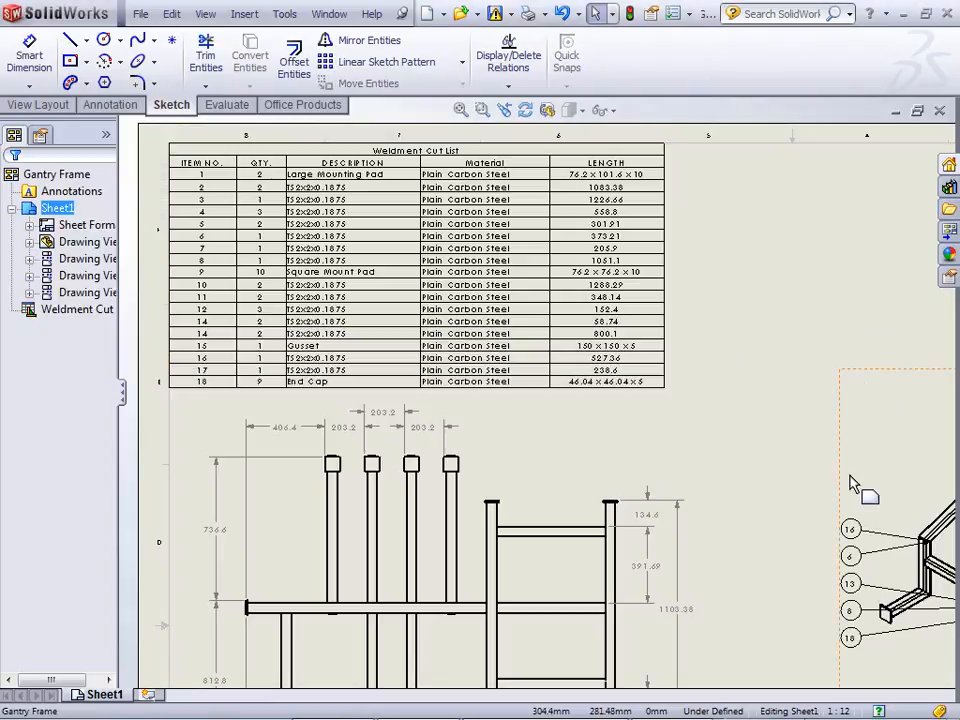
- Move the Gusset row below the End Cap row, to the last position of the weldment cut list
key(z)
middle_drag(677, 425, 531, 326)
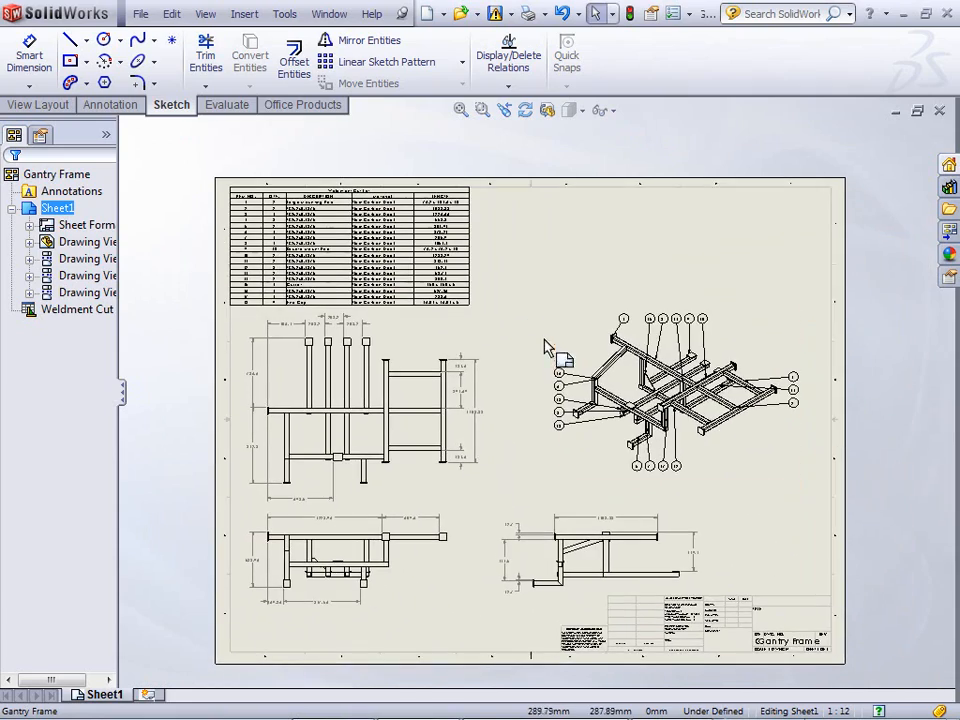
scroll(548, 347, down, 3)
scroll(549, 349, up, 2)
scroll(542, 360, down, 2)
scroll(538, 356, up, 1)
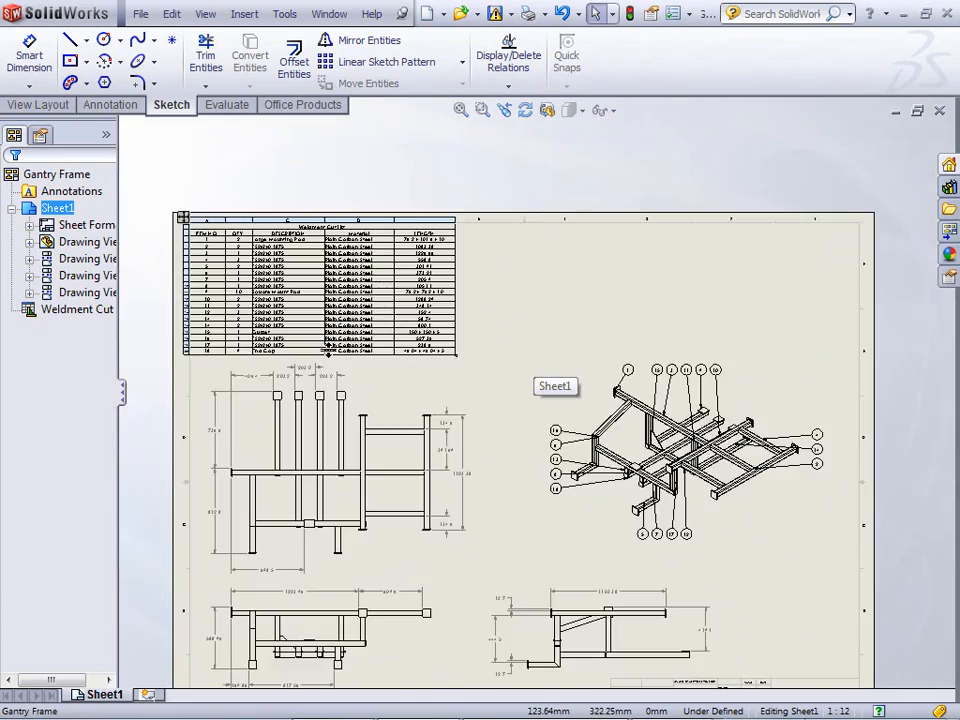
scroll(328, 347, down, 2)
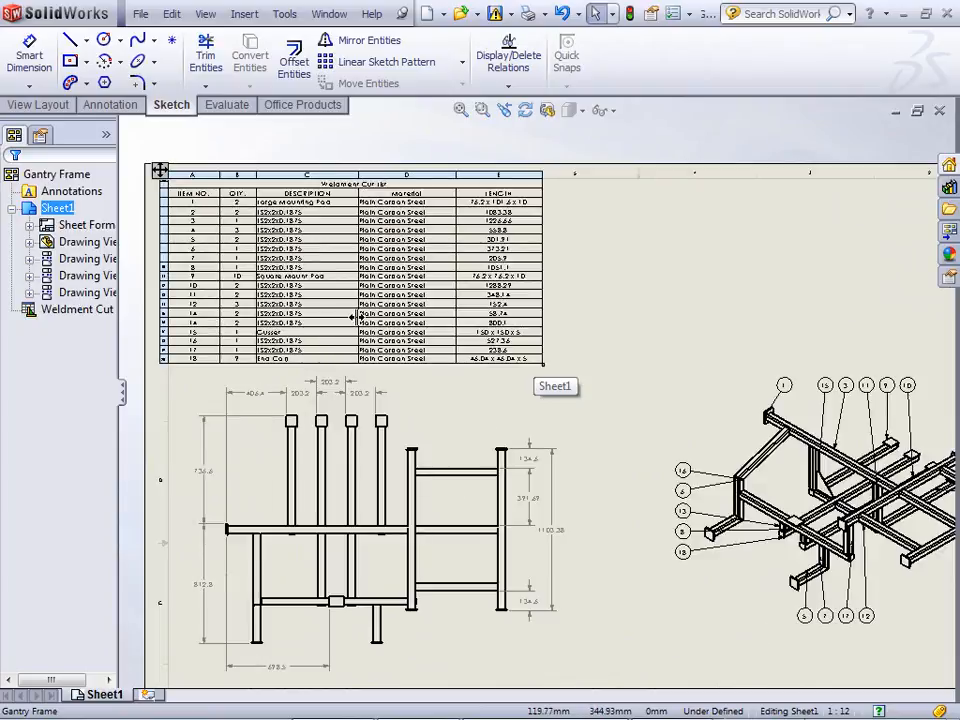
click(160, 332)
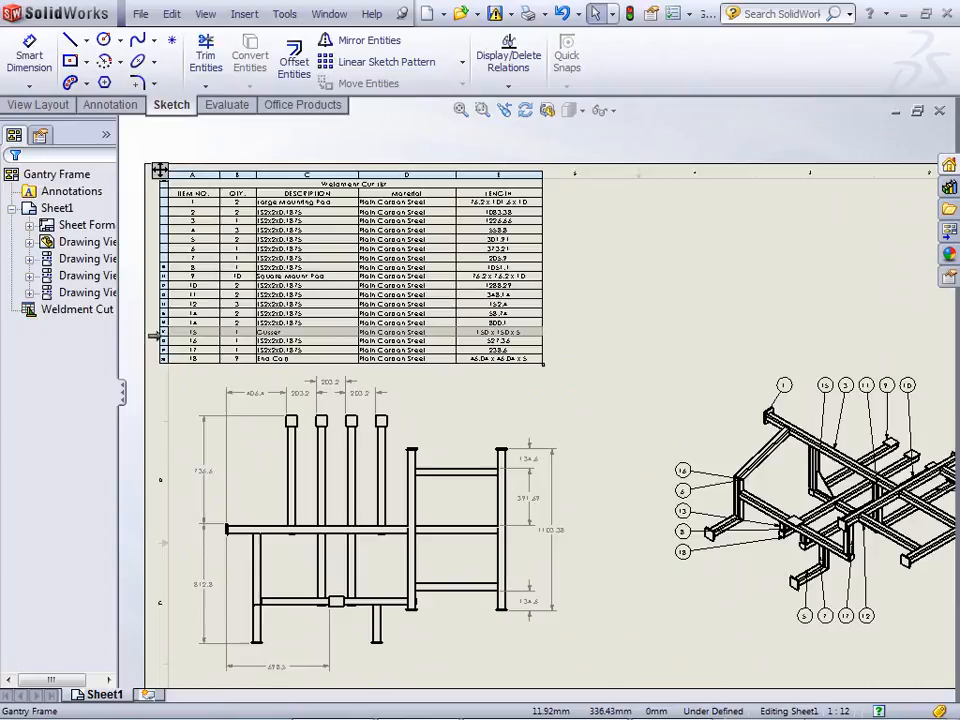
drag(152, 349, 161, 358)
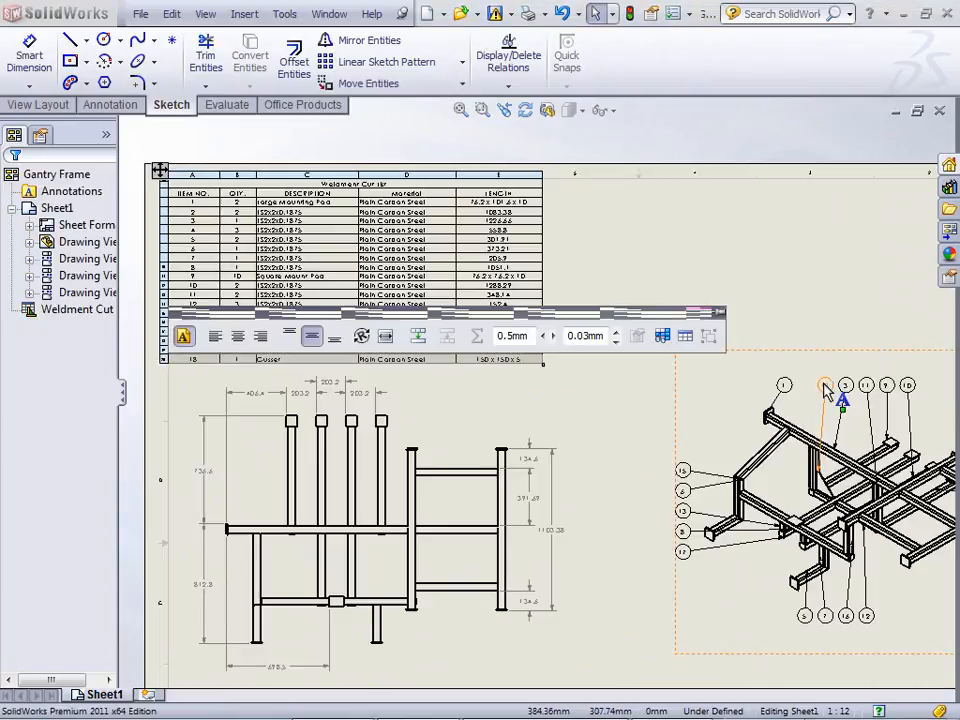
click(729, 277)
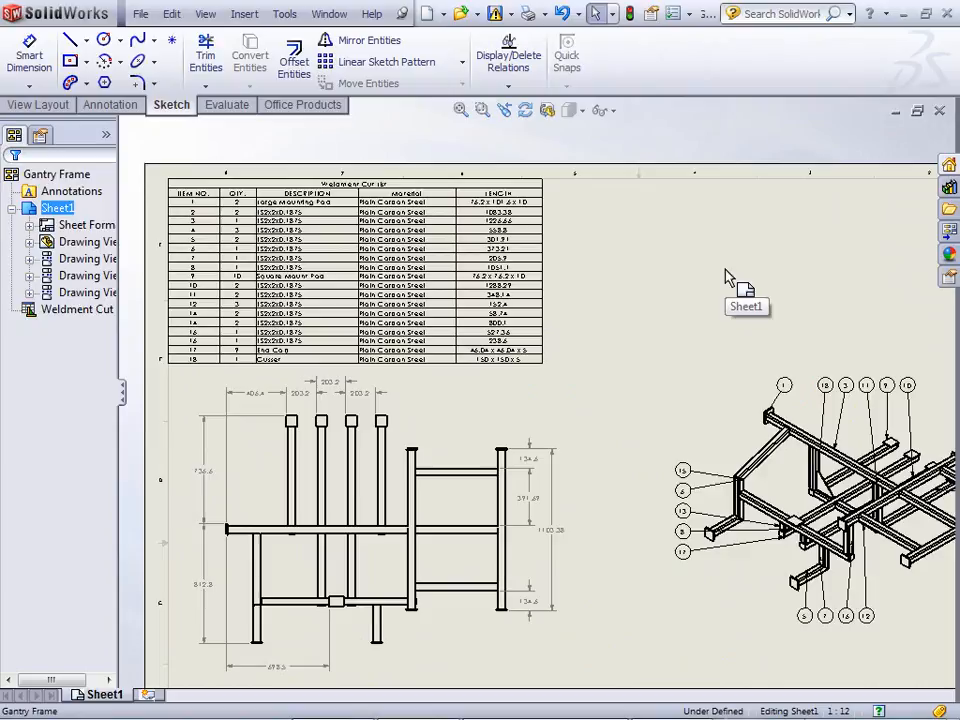
- Move the Square Mount Pad row up to item 2, directly below Large Mounting Pad in the cut list
drag(160, 276, 160, 212)
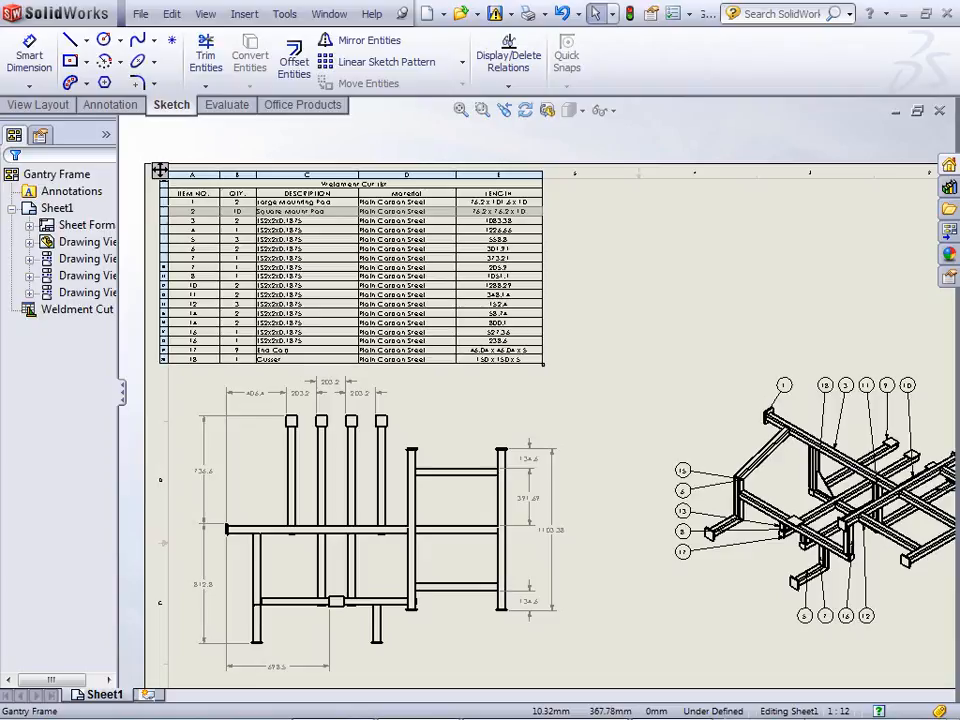
click(595, 347)
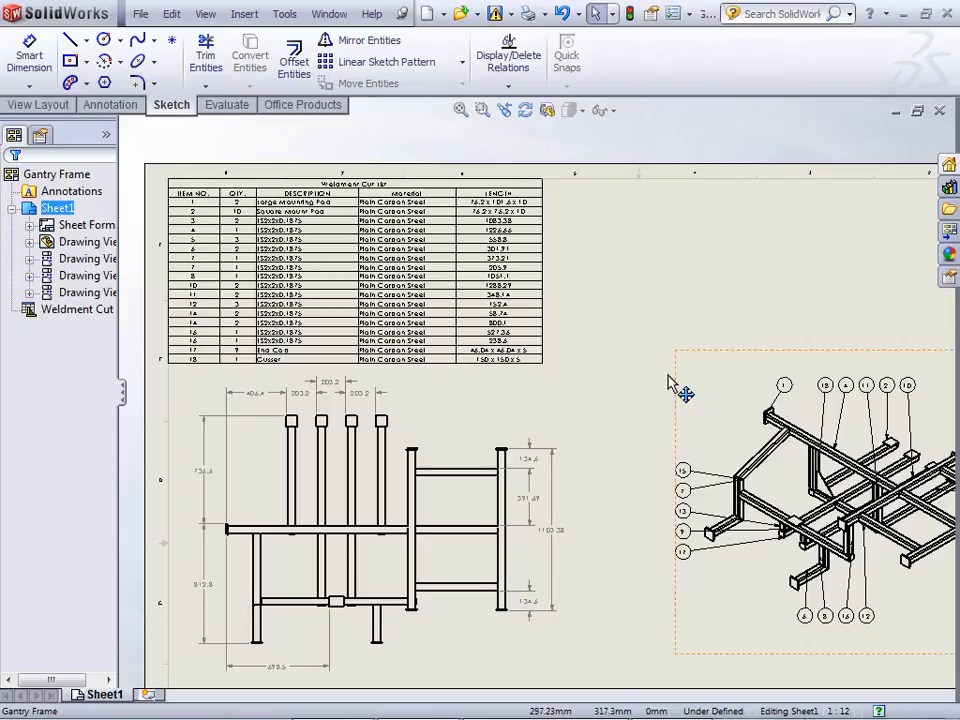
scroll(672, 443, up, 3)
scroll(674, 444, down, 2)
scroll(676, 449, down, 3)
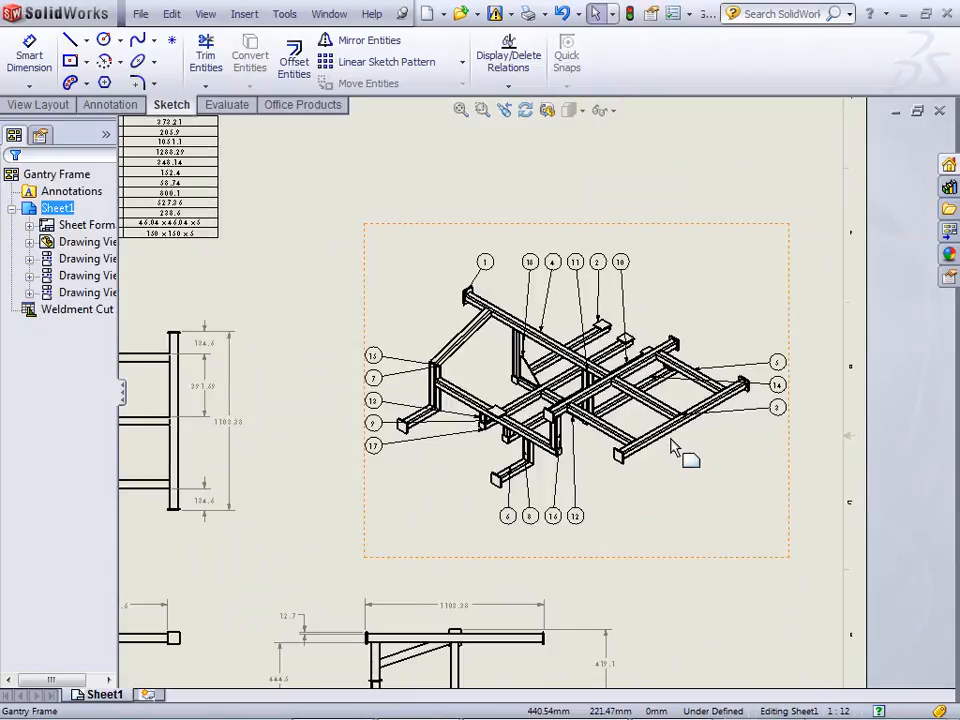
- Insert a weld table for the isometric view and place it in the sheet's upper-right corner, above that view
right_click(737, 314)
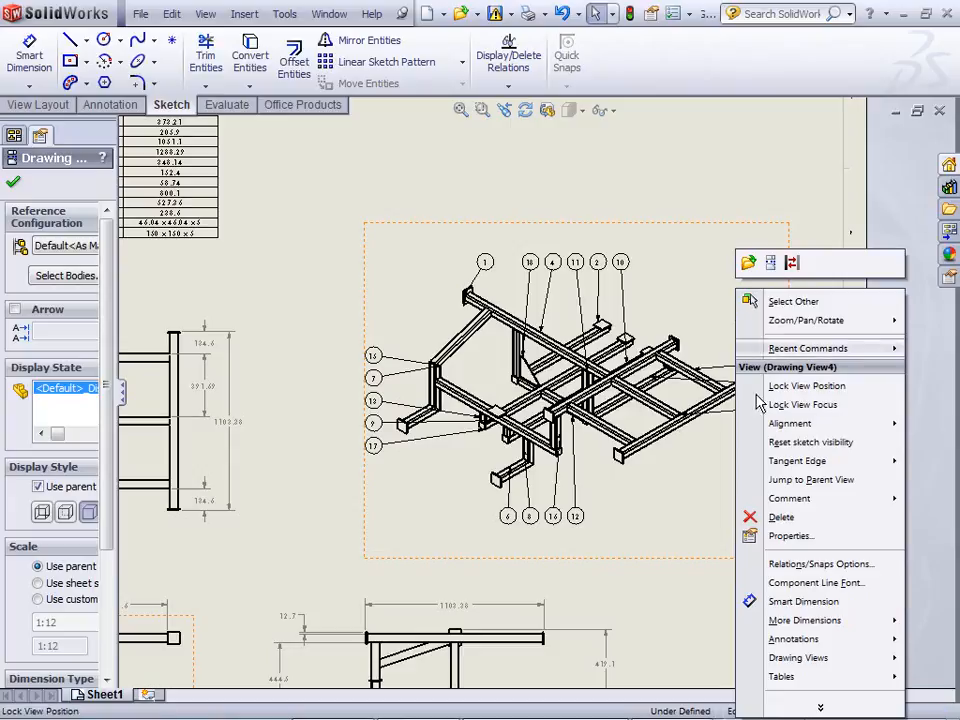
mouse_move(815, 688)
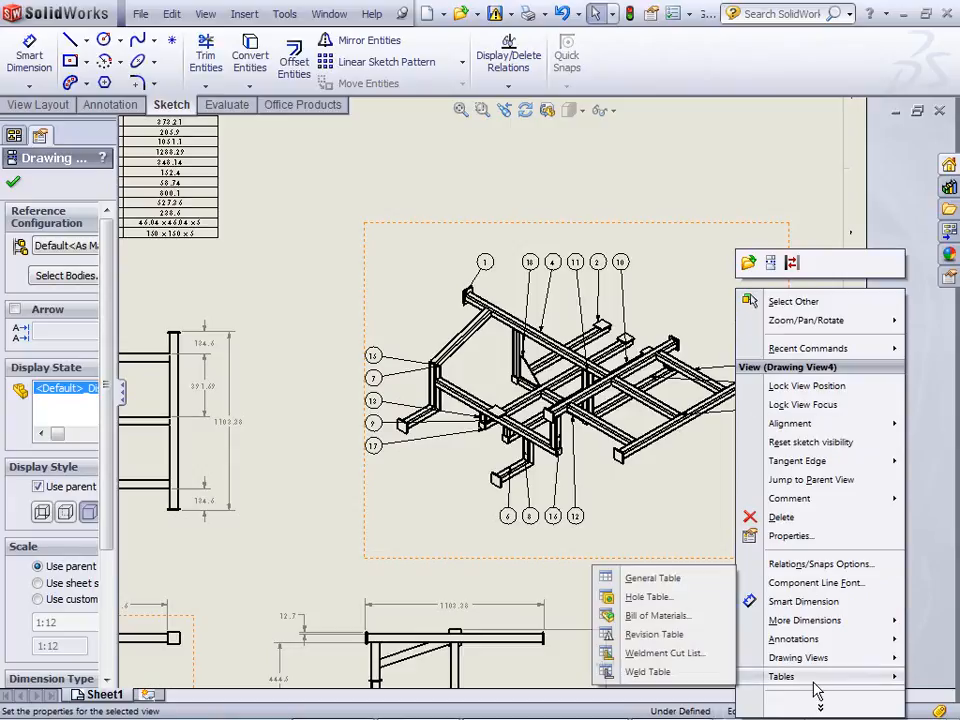
click(647, 672)
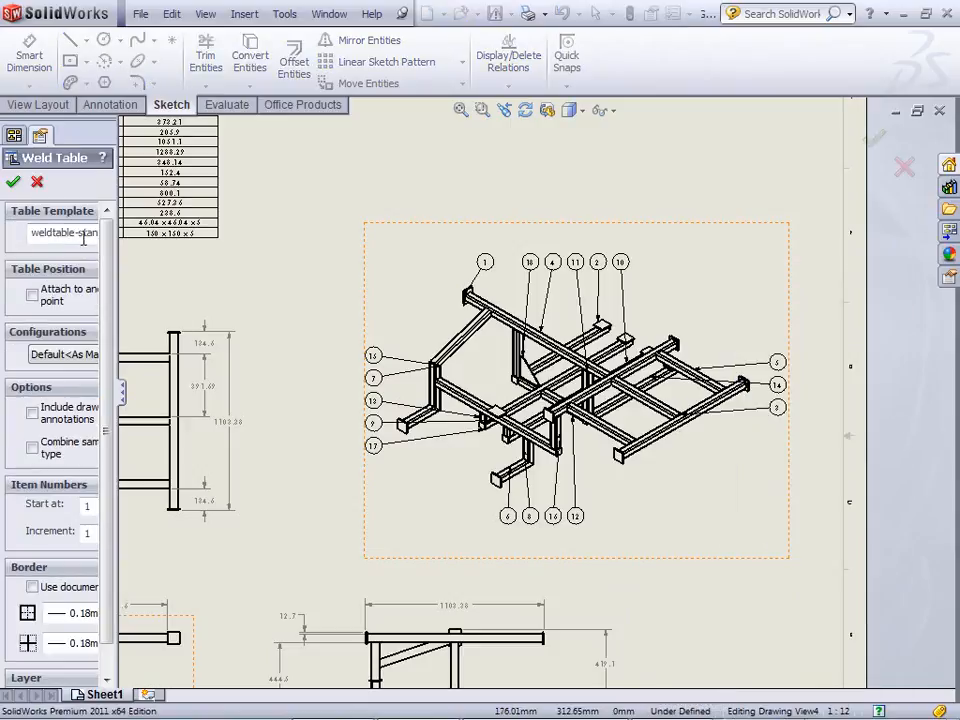
click(14, 181)
scroll(555, 188, up, 4)
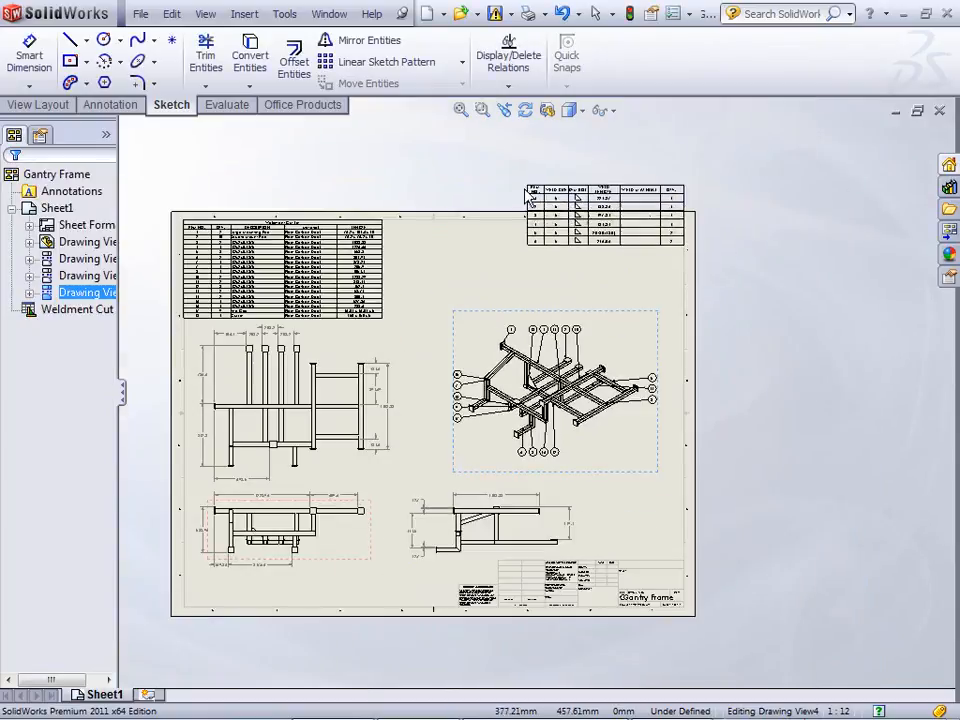
click(531, 233)
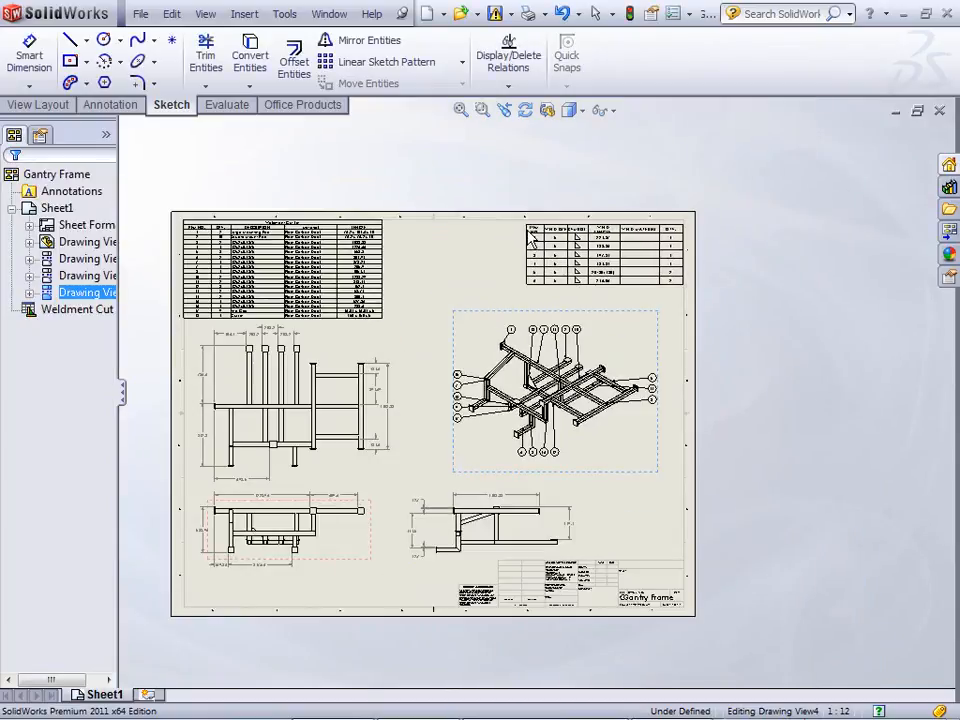
click(489, 281)
- Examine the weld table's size, symbol, length, material and quantity entries
scroll(620, 287, down, 2)
scroll(620, 287, down, 3)
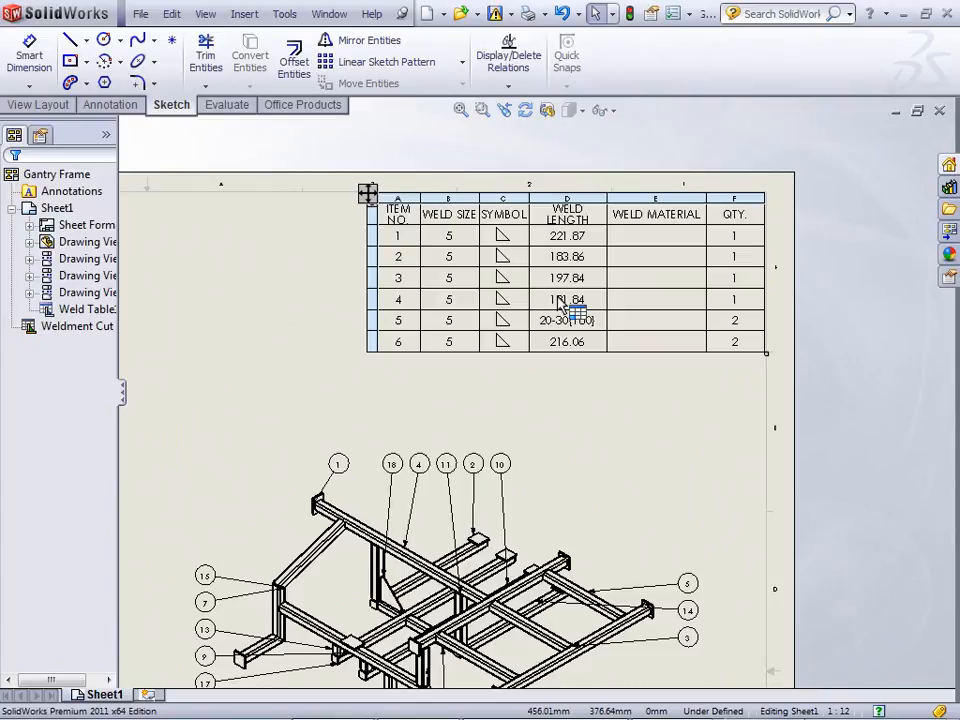
click(450, 242)
click(557, 240)
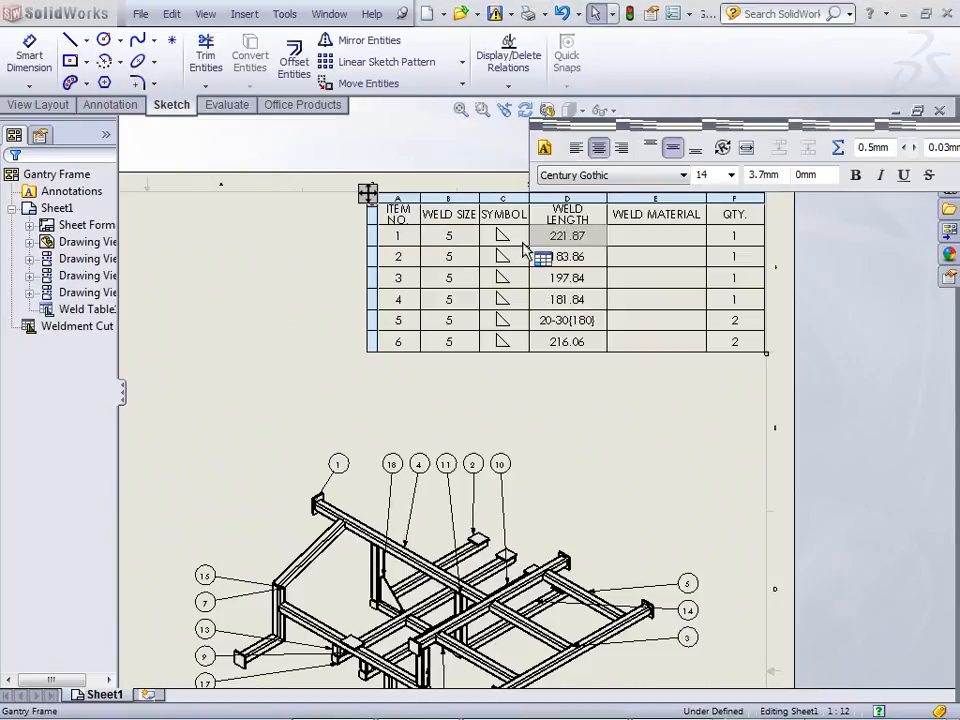
click(503, 240)
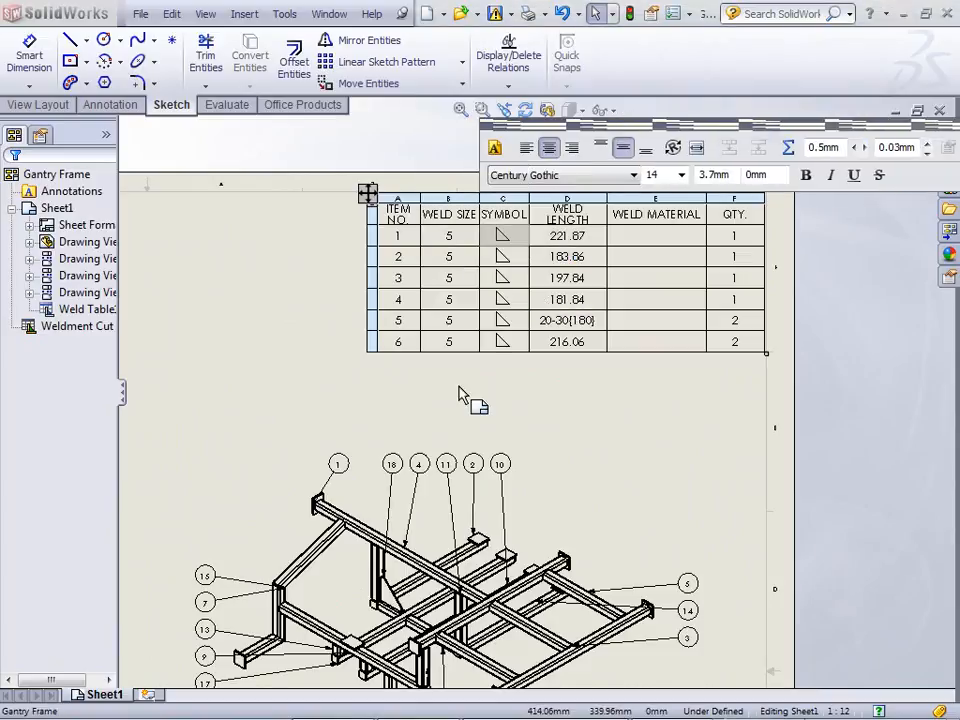
click(668, 245)
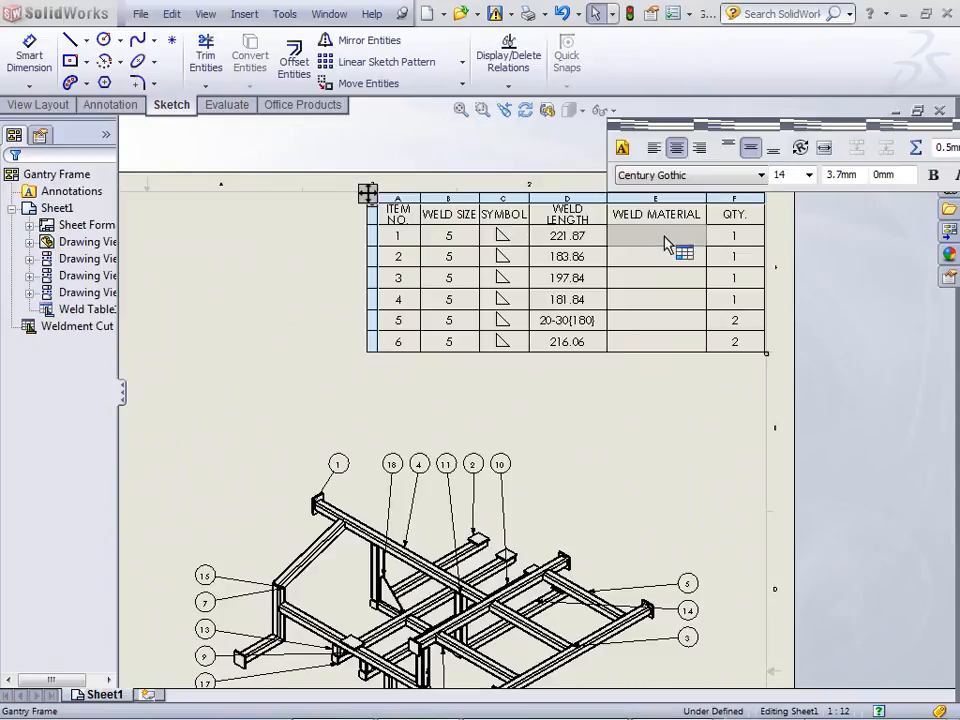
click(738, 240)
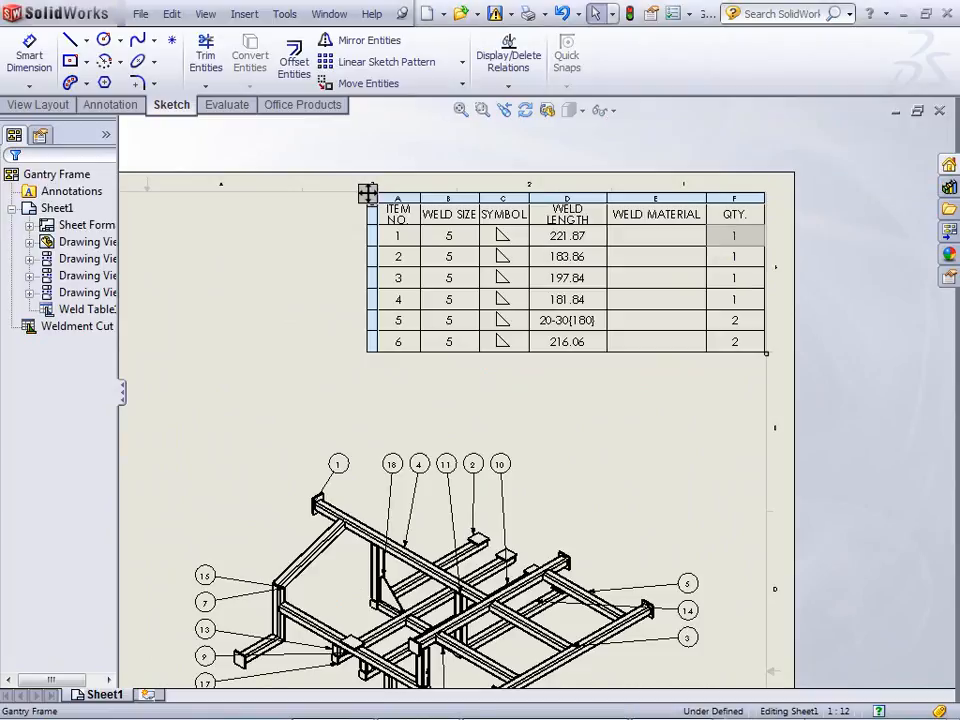
click(740, 263)
click(738, 281)
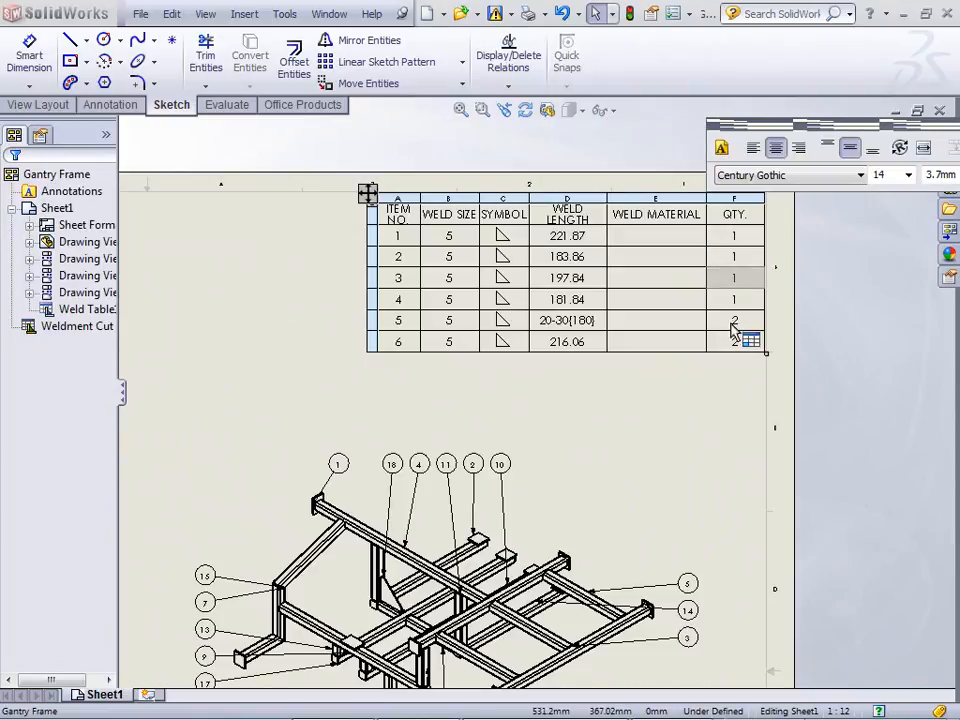
click(732, 324)
click(576, 342)
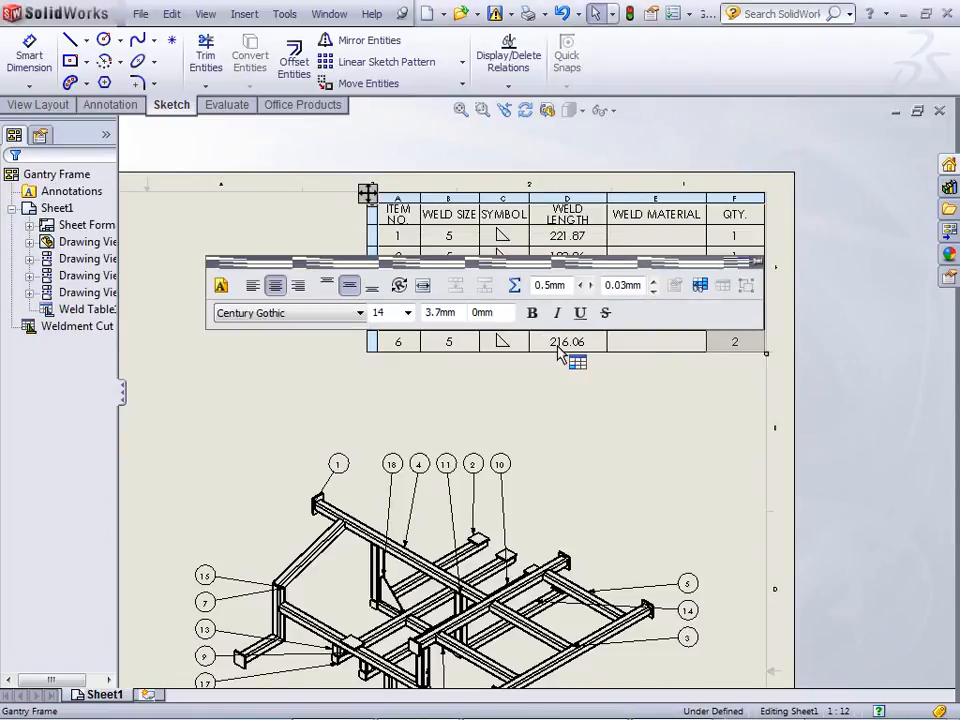
click(541, 384)
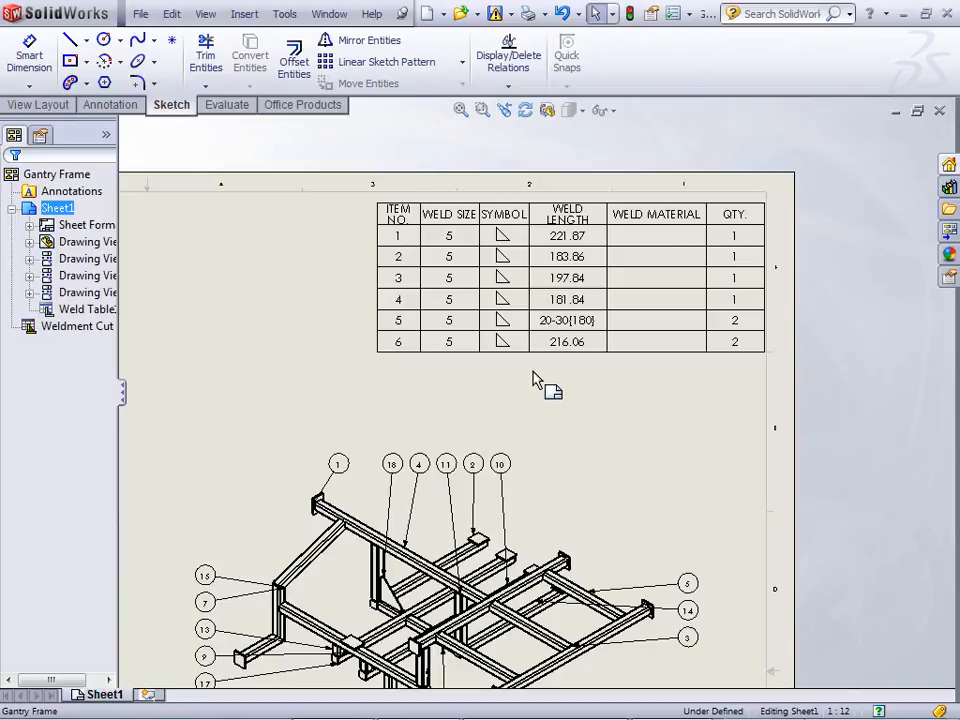
- Switch to the Gantry Frame part model and turn on the display of all annotations
key(ctrl+Tab)
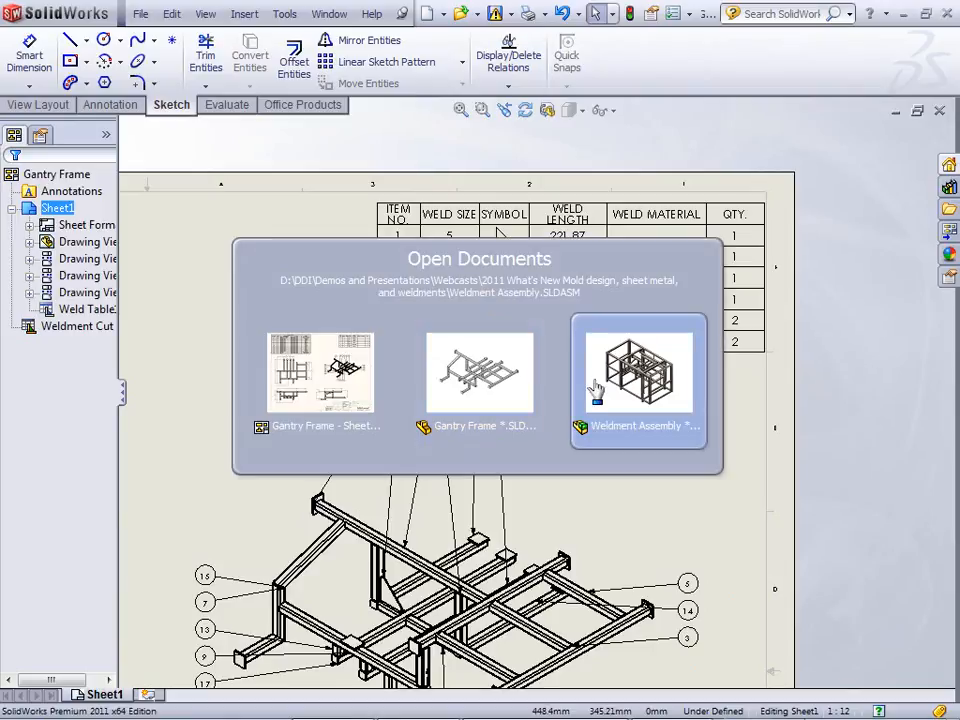
click(499, 393)
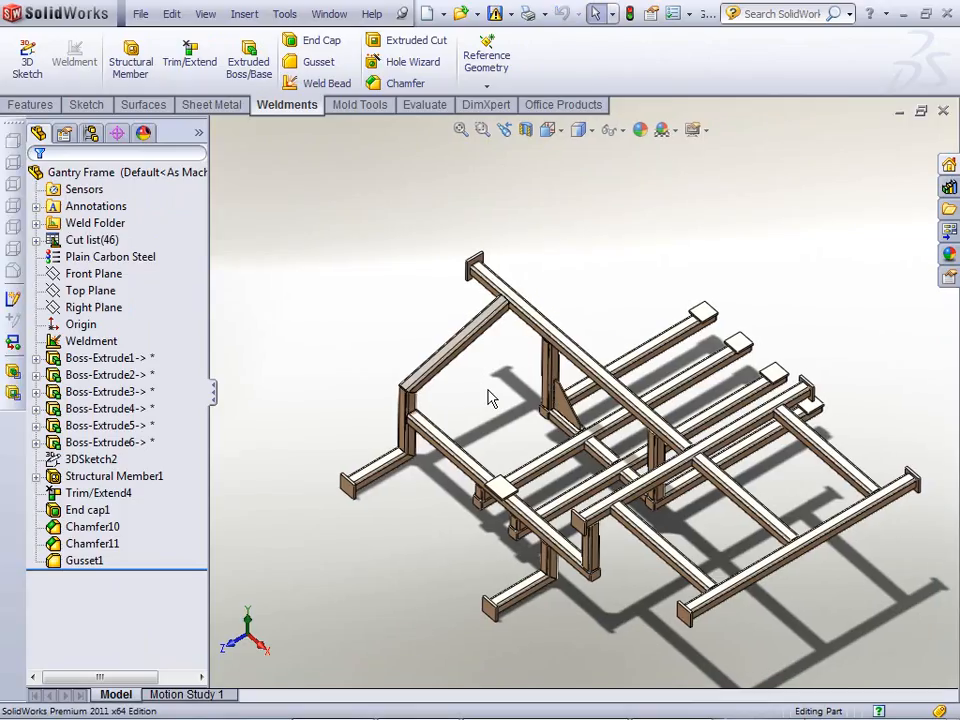
middle_drag(310, 255, 399, 304)
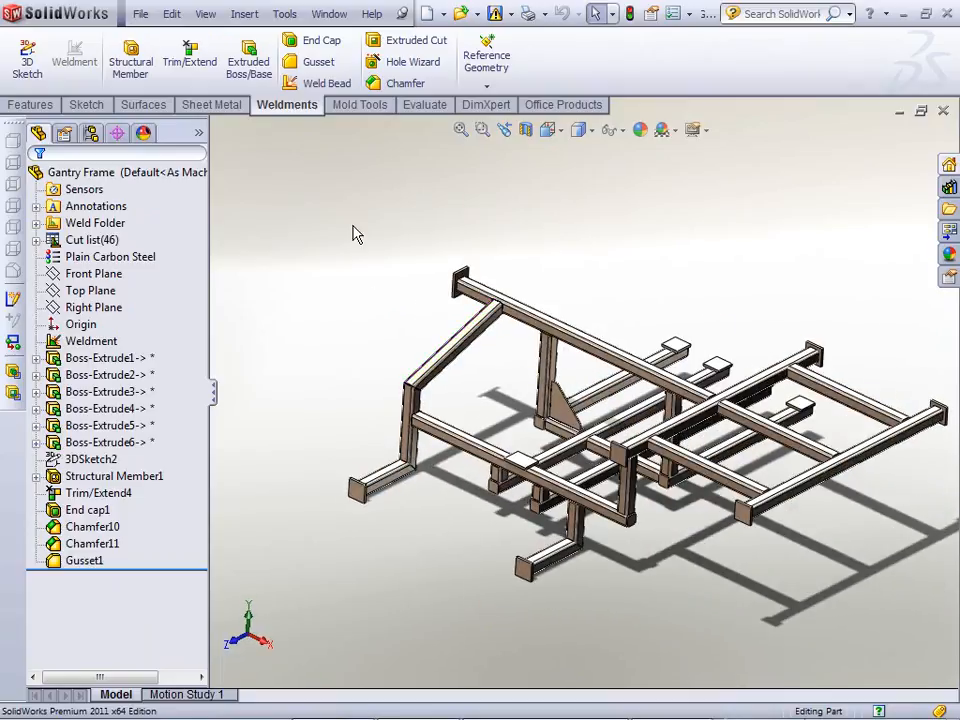
click(207, 16)
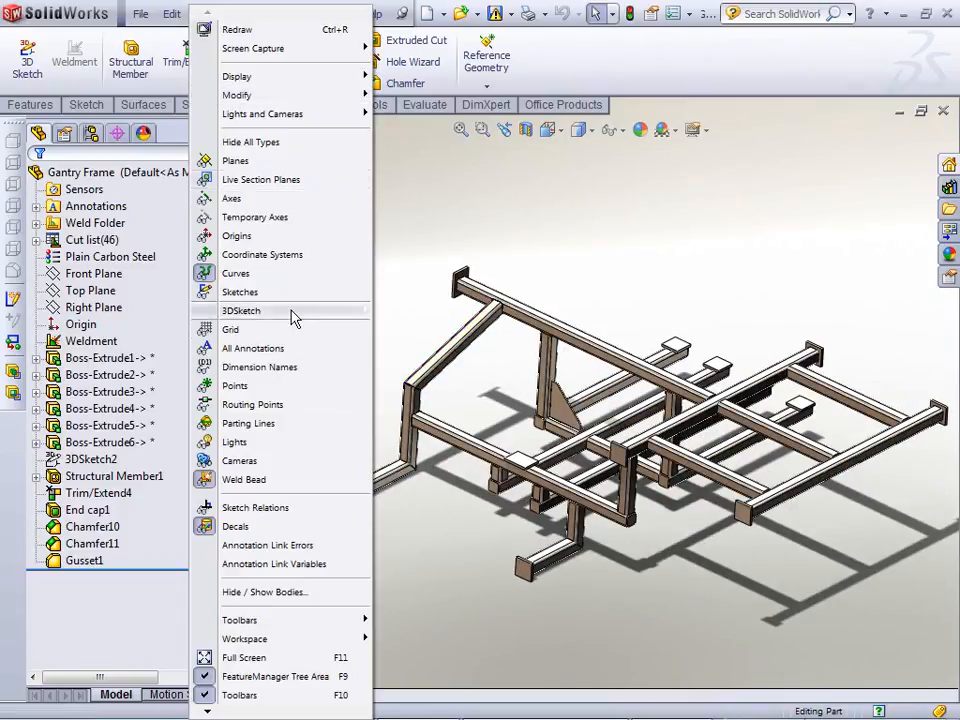
click(279, 346)
- Move the two weld symbols at the angled leg and the gusset's 20-30 intermittent weld symbol clear of the frame
middle_drag(279, 338, 303, 322)
drag(420, 392, 321, 291)
drag(421, 438, 441, 516)
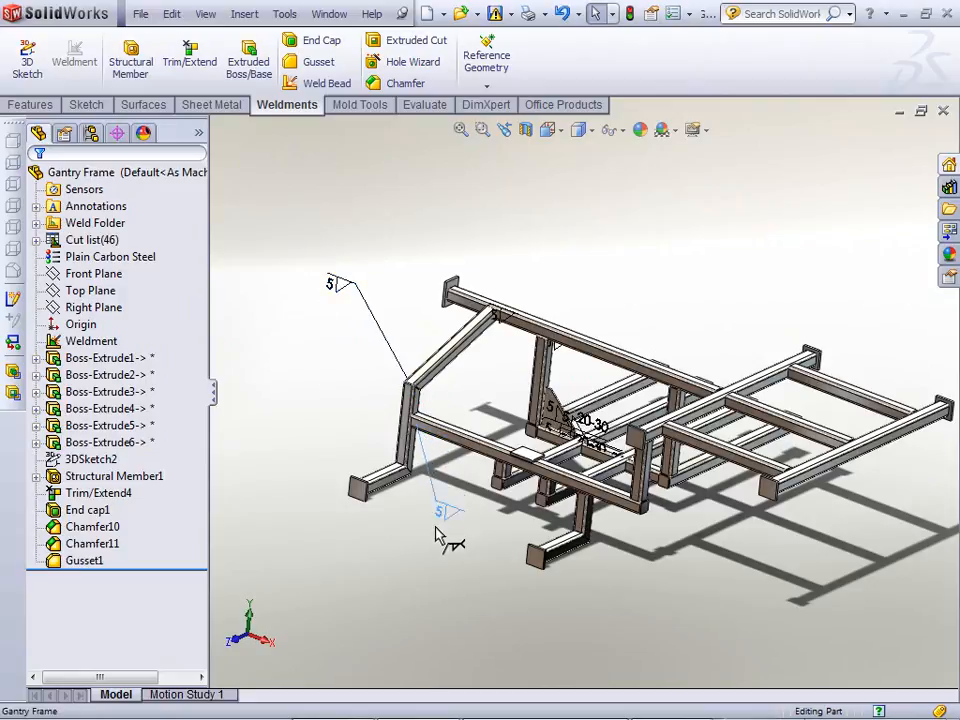
drag(578, 425, 621, 208)
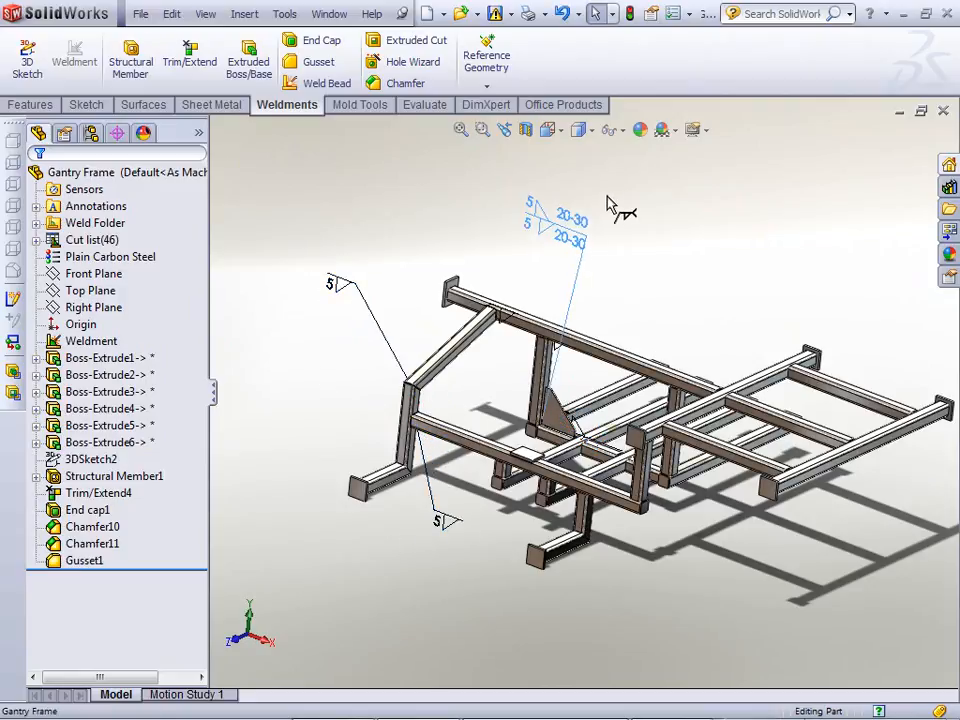
- Move the gusset's 216.06 weld symbol and the upper beam joint's weld symbol above the frame
scroll(585, 420, down, 2)
scroll(578, 428, down, 1)
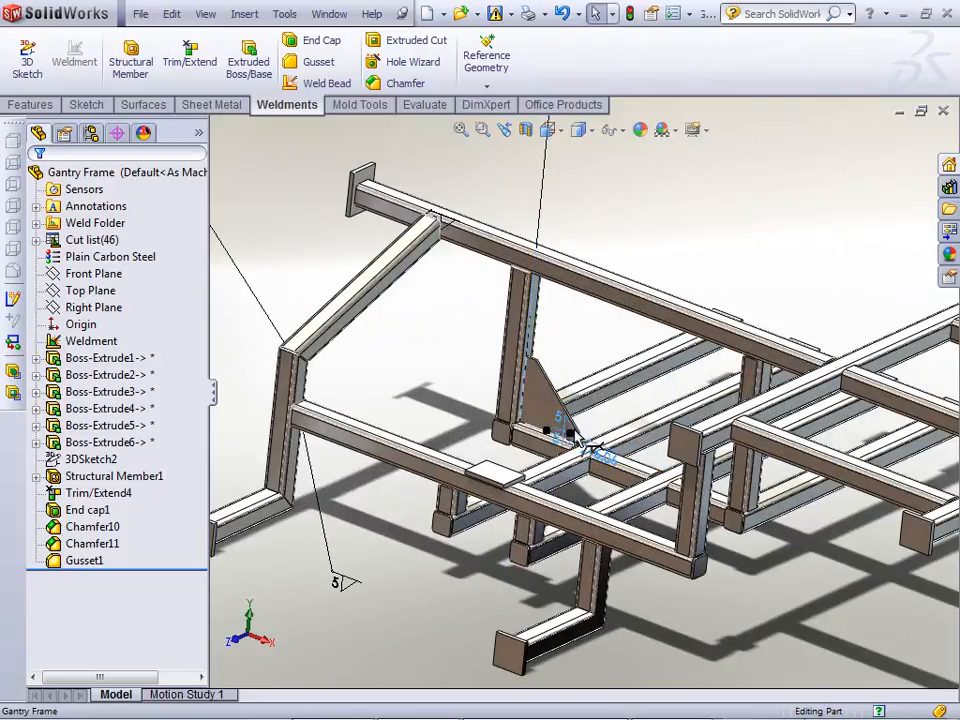
drag(580, 452, 607, 221)
click(751, 244)
scroll(739, 256, up, 3)
mouse_move(682, 262)
middle_down()
mouse_move(652, 298)
mouse_move(670, 263)
middle_up()
drag(516, 311, 462, 190)
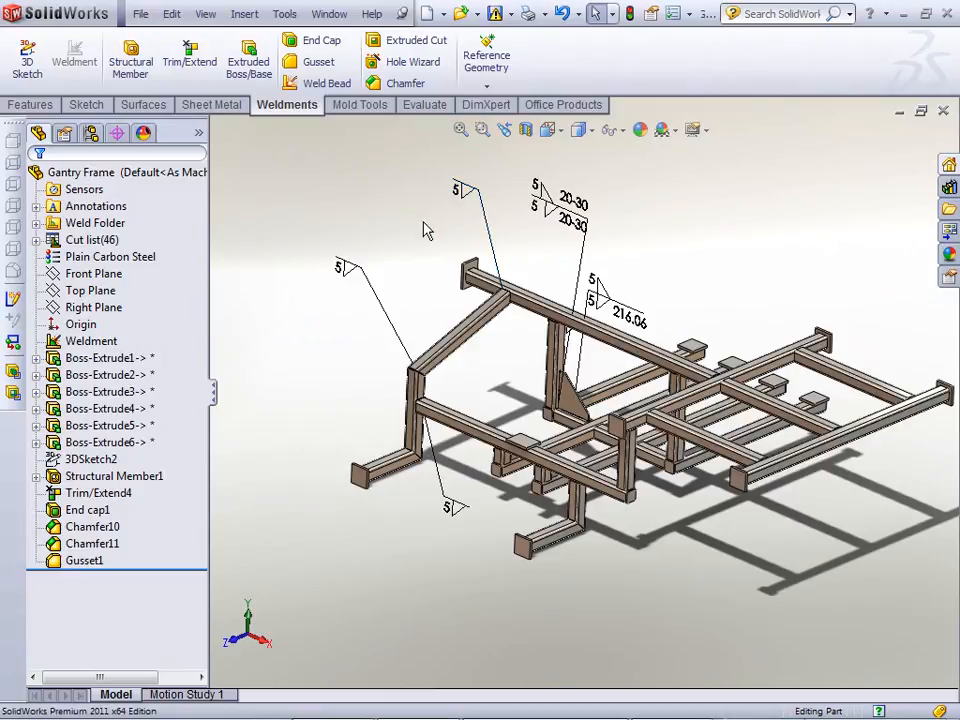
- Reorder three structural member items in the part's cut list, collapse the list and clear the selection
click(36, 241)
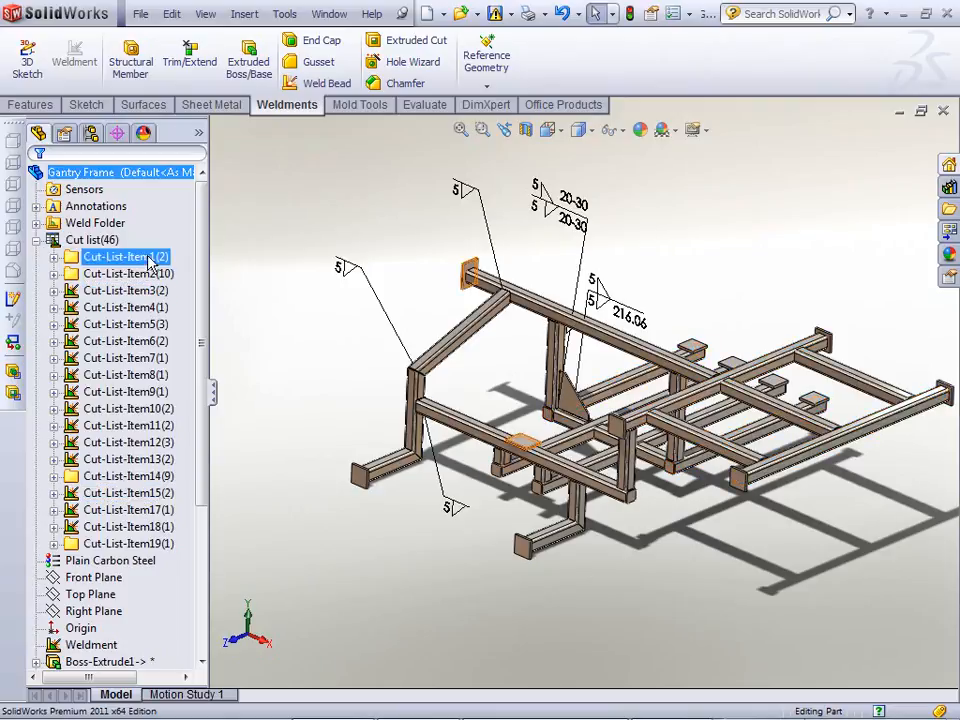
drag(154, 428, 171, 394)
drag(148, 463, 174, 360)
drag(150, 307, 172, 358)
click(36, 241)
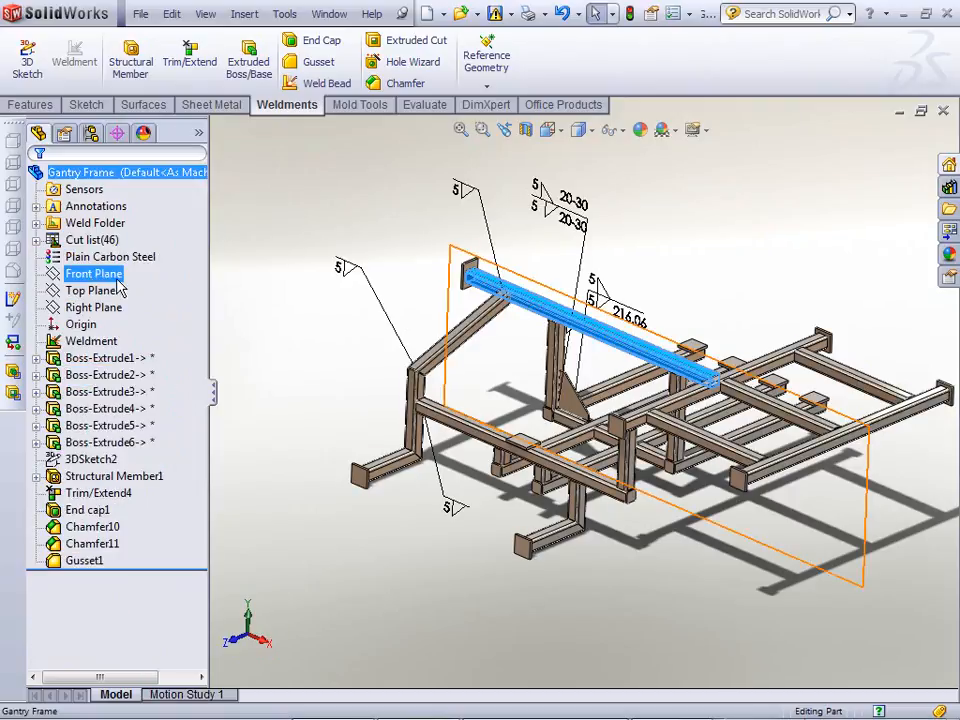
click(305, 252)
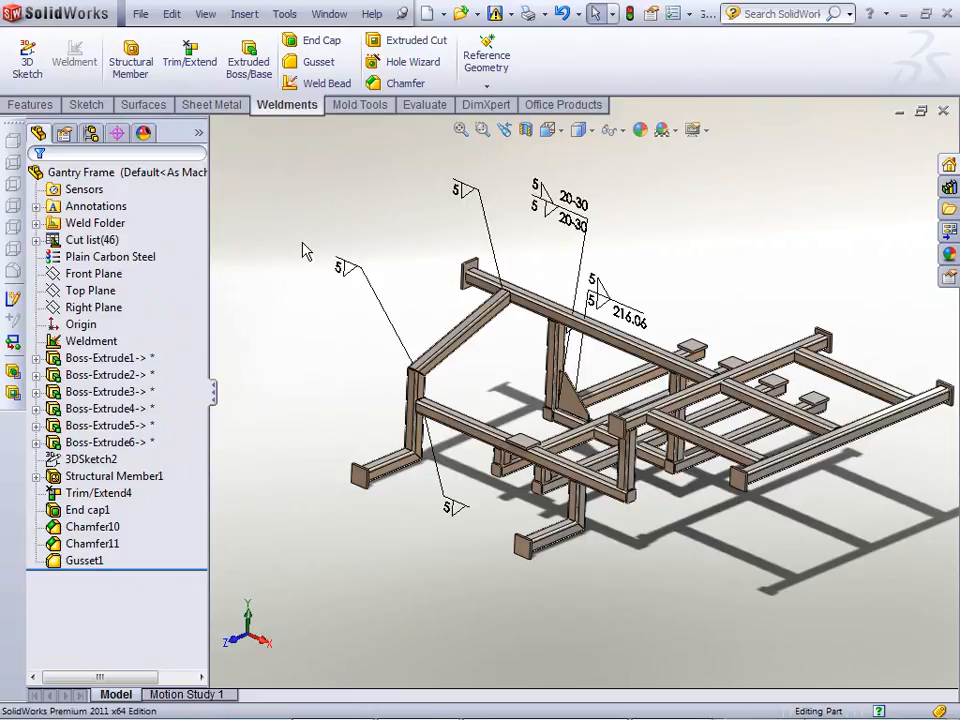
- Return to the Gantry Frame drawing and insert weld symbols from the entire model into the isometric view as model items
key(ctrl+Tab)
click(524, 375)
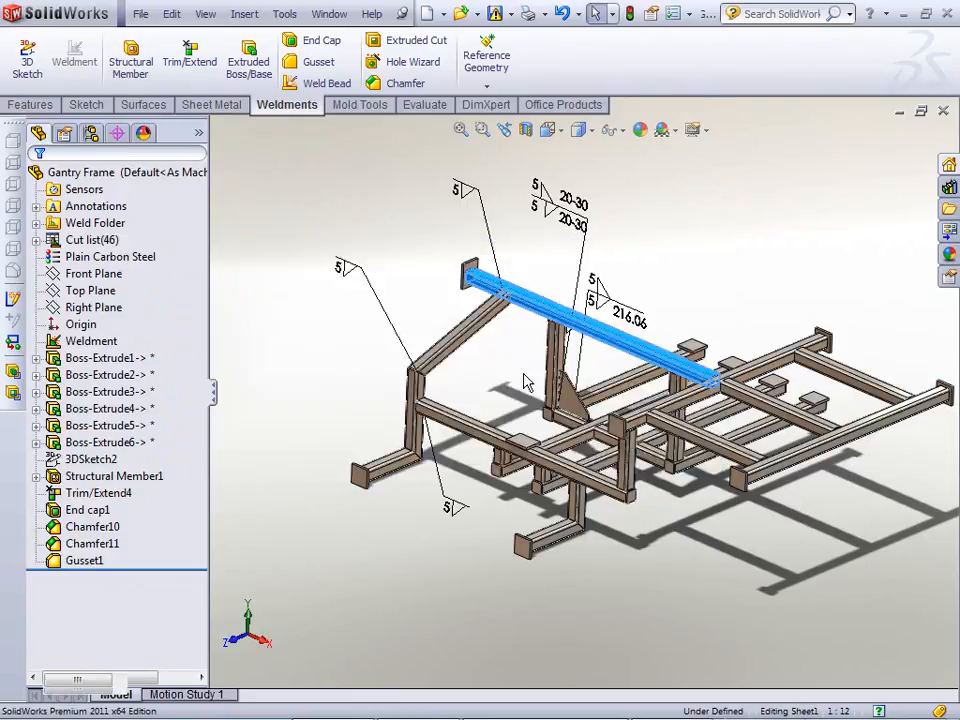
click(574, 499)
scroll(574, 508, down, 3)
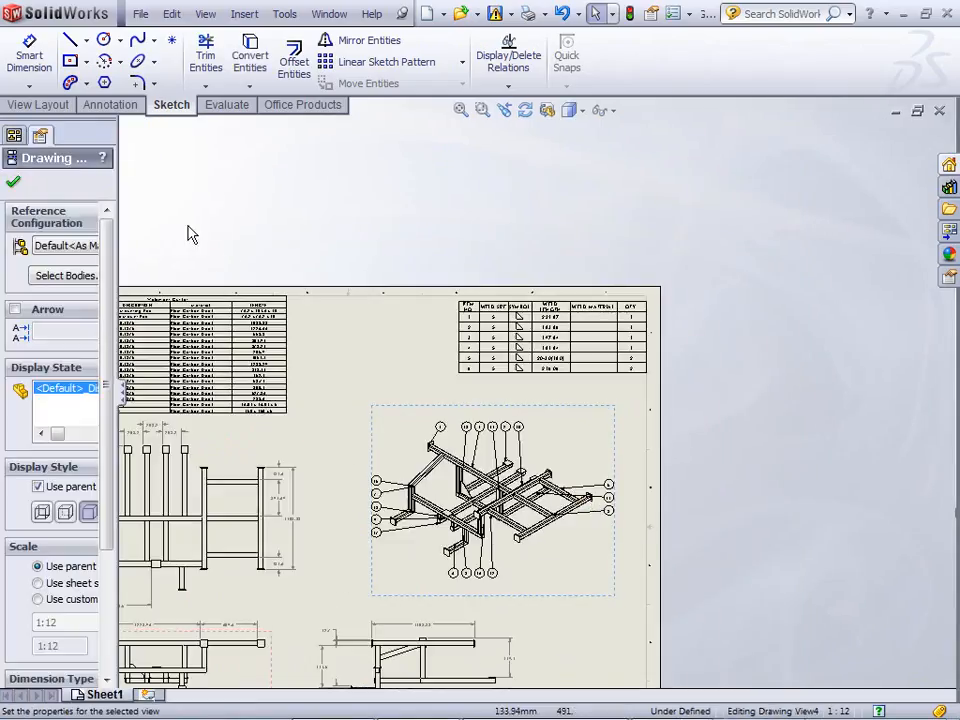
click(96, 104)
click(75, 62)
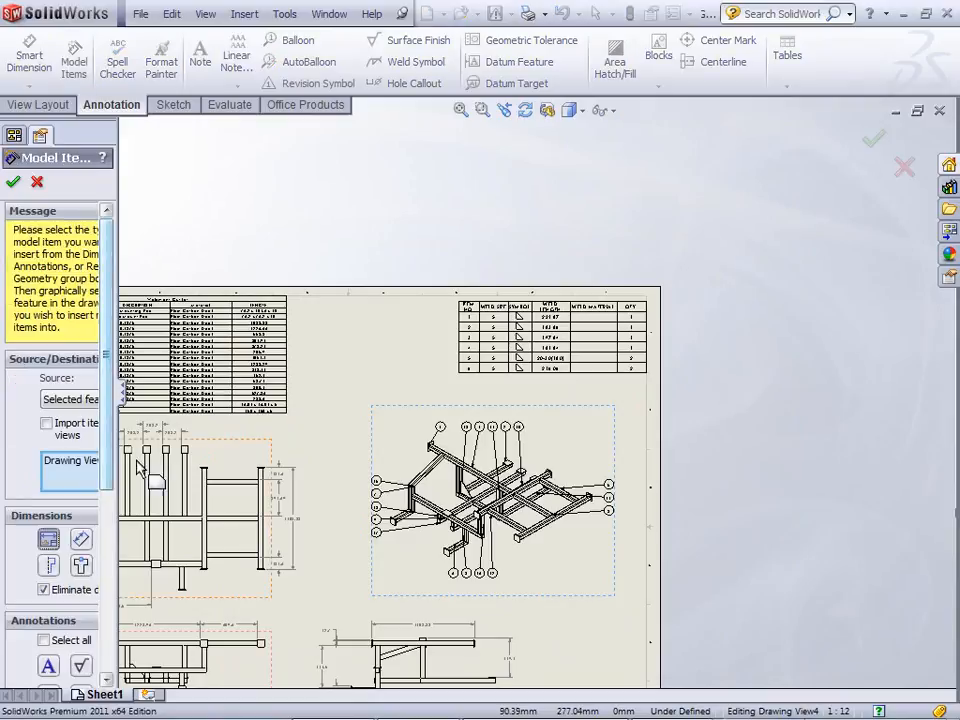
drag(116, 549, 265, 545)
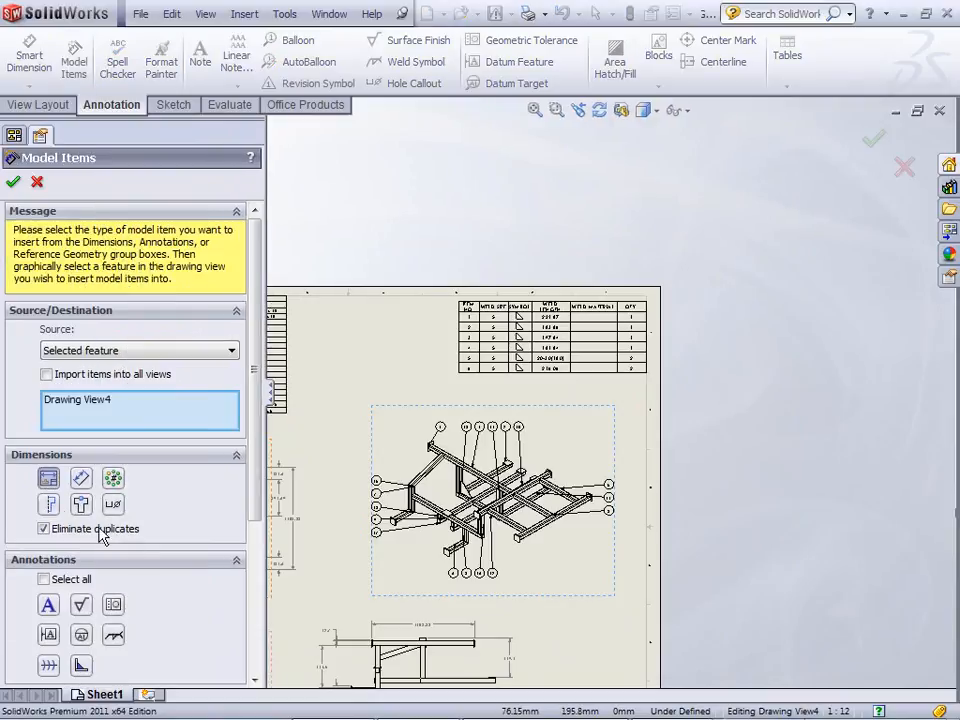
click(118, 634)
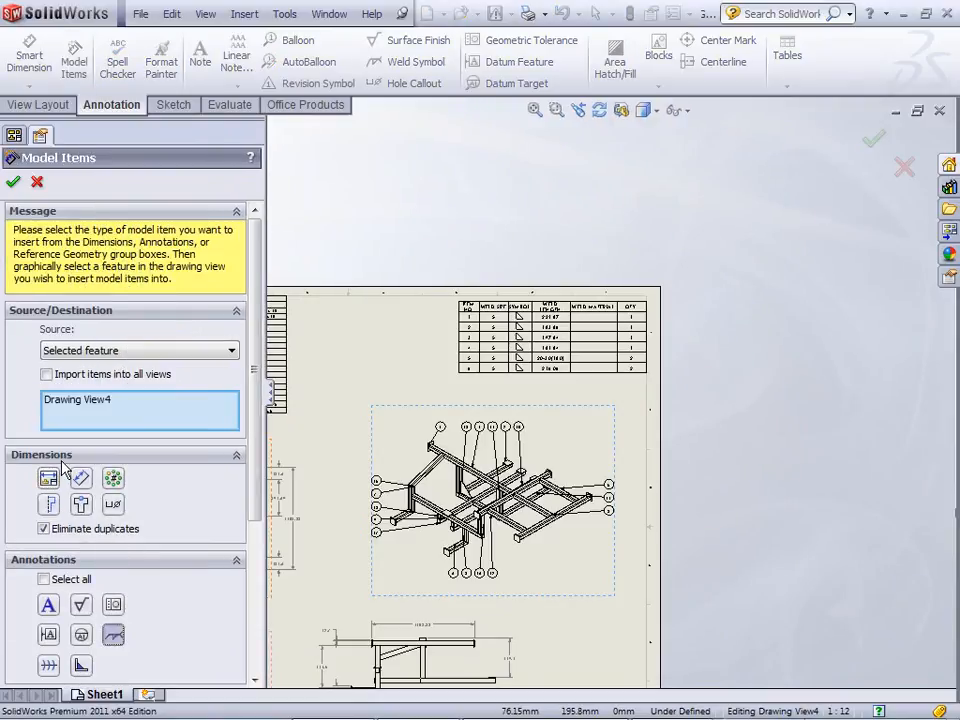
click(14, 183)
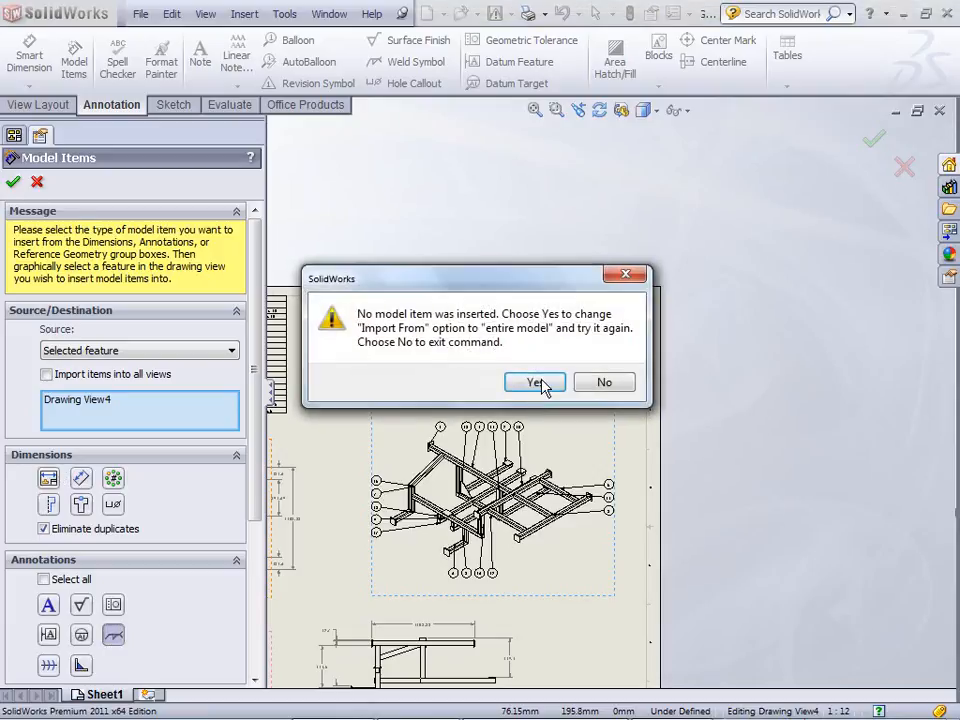
click(536, 381)
- Move the upper weld symbols, including the 20-30 and 216.06 ones, clear of the isometric view's frame and balloons
scroll(440, 475, down, 3)
scroll(440, 475, down, 3)
drag(450, 455, 355, 396)
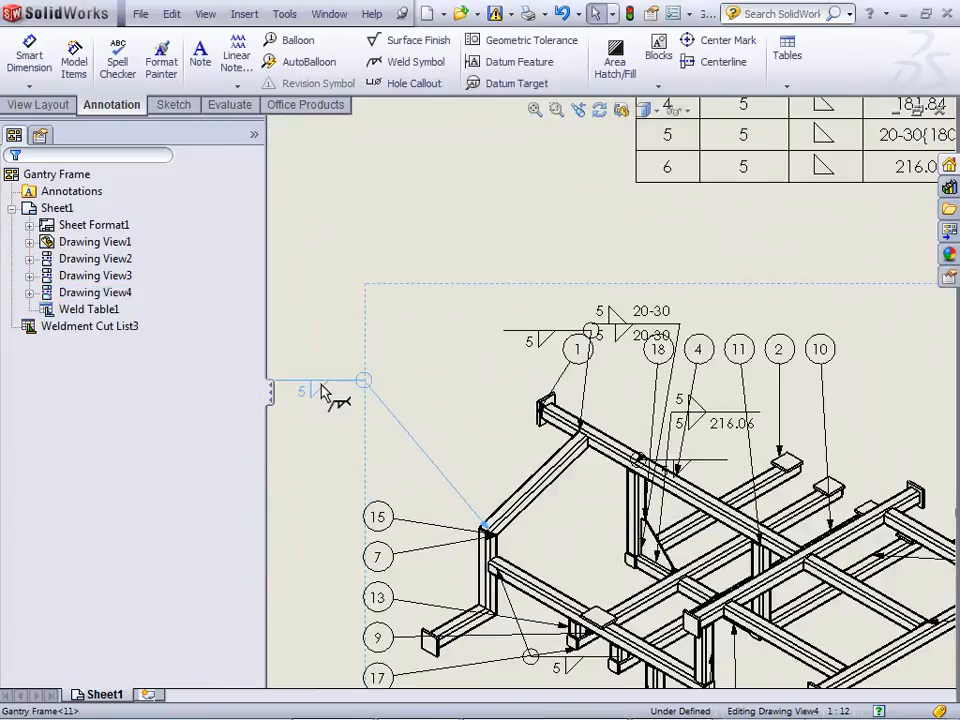
drag(647, 323, 625, 254)
drag(553, 343, 407, 317)
drag(699, 411, 742, 263)
click(900, 345)
scroll(809, 438, up, 3)
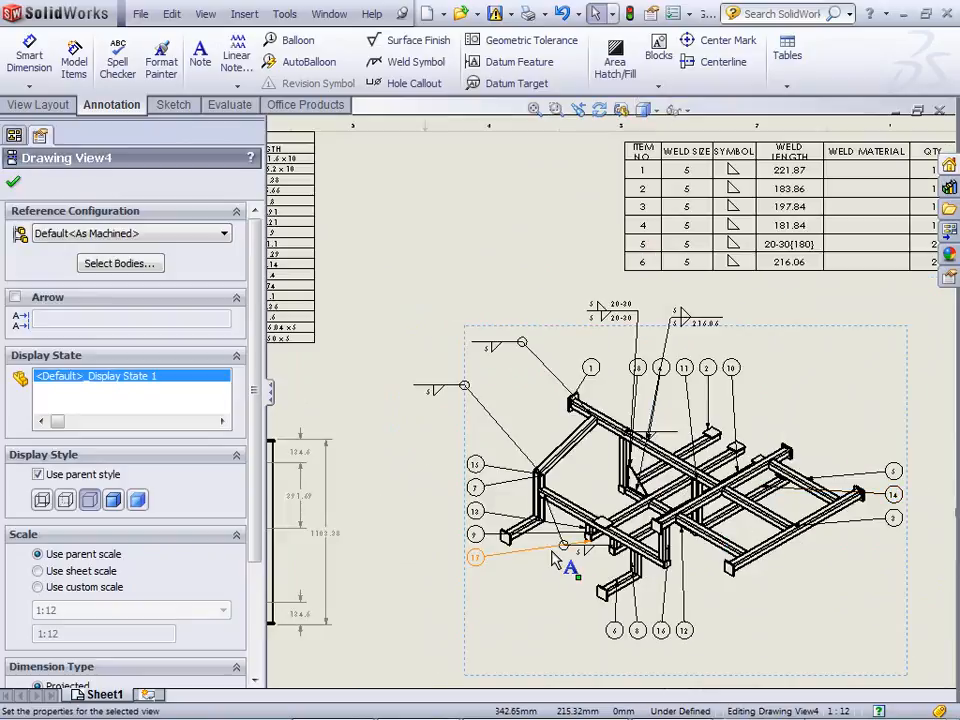
- Move the weld symbol near balloon 17 below the frame in the isometric view and clear the selection
scroll(543, 560, down, 3)
mouse_move(615, 515)
mouse_down()
mouse_move(557, 591)
mouse_move(561, 583)
mouse_up()
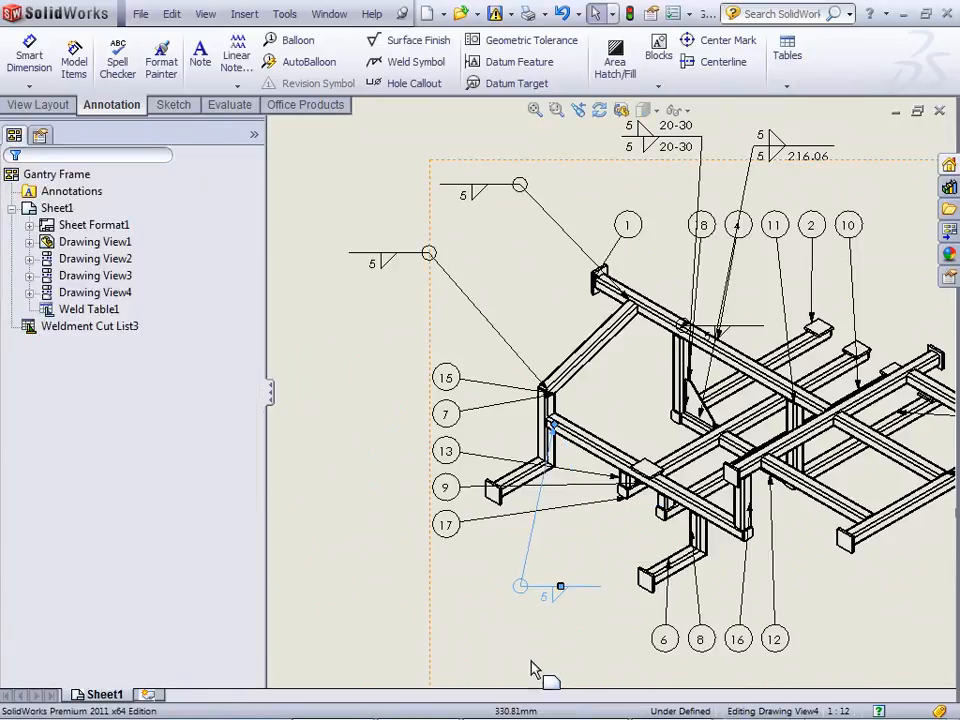
click(343, 563)
scroll(345, 566, up, 3)
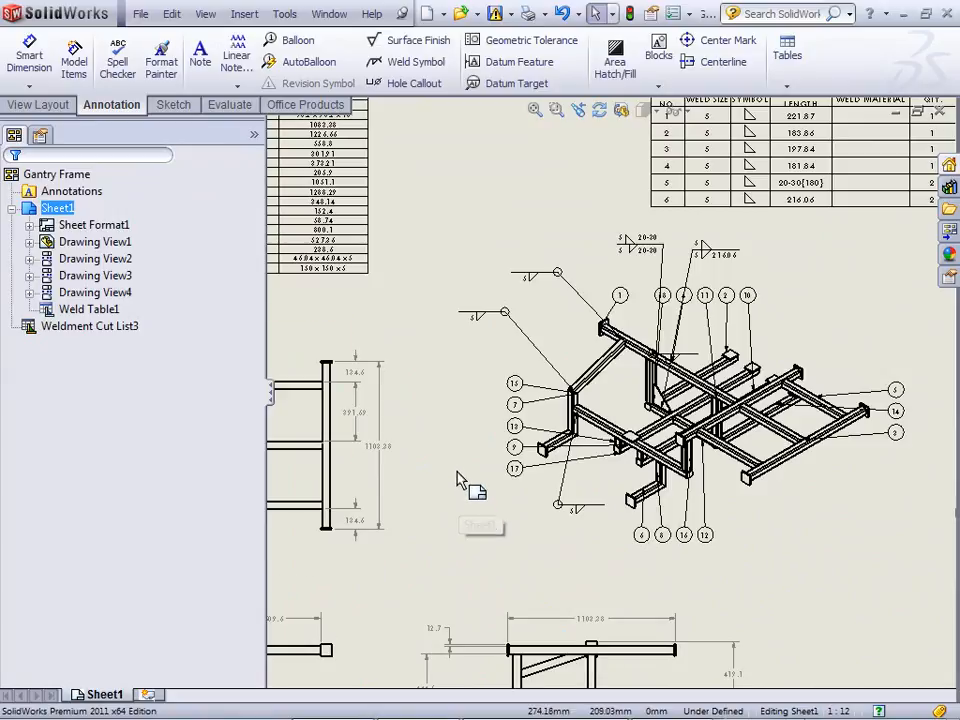
scroll(459, 479, up, 3)
scroll(459, 479, up, 2)
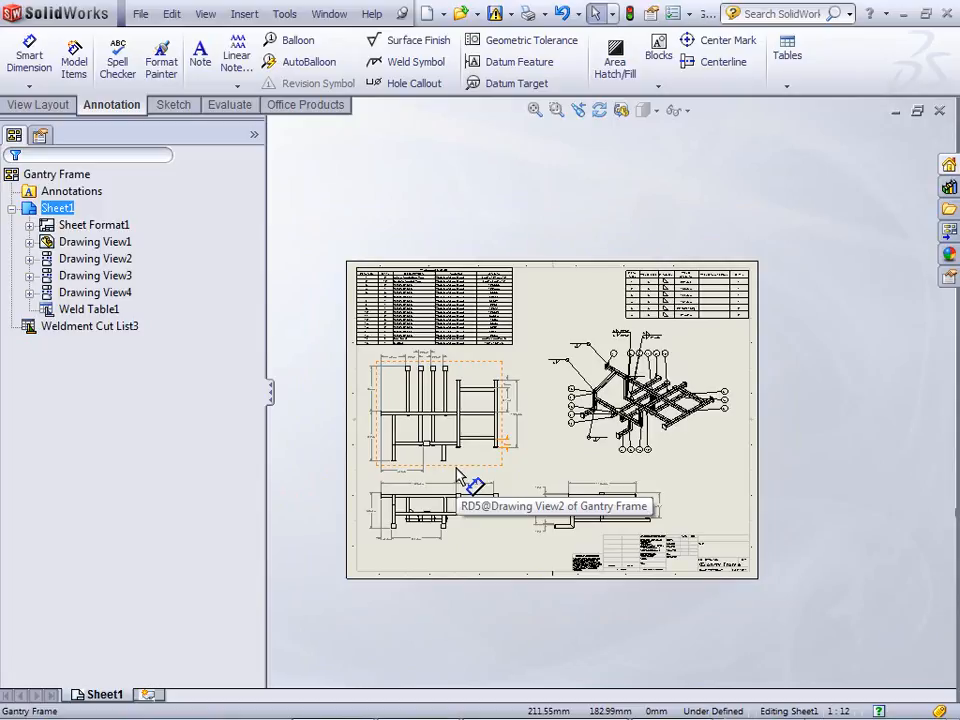
key(alt+Tab)
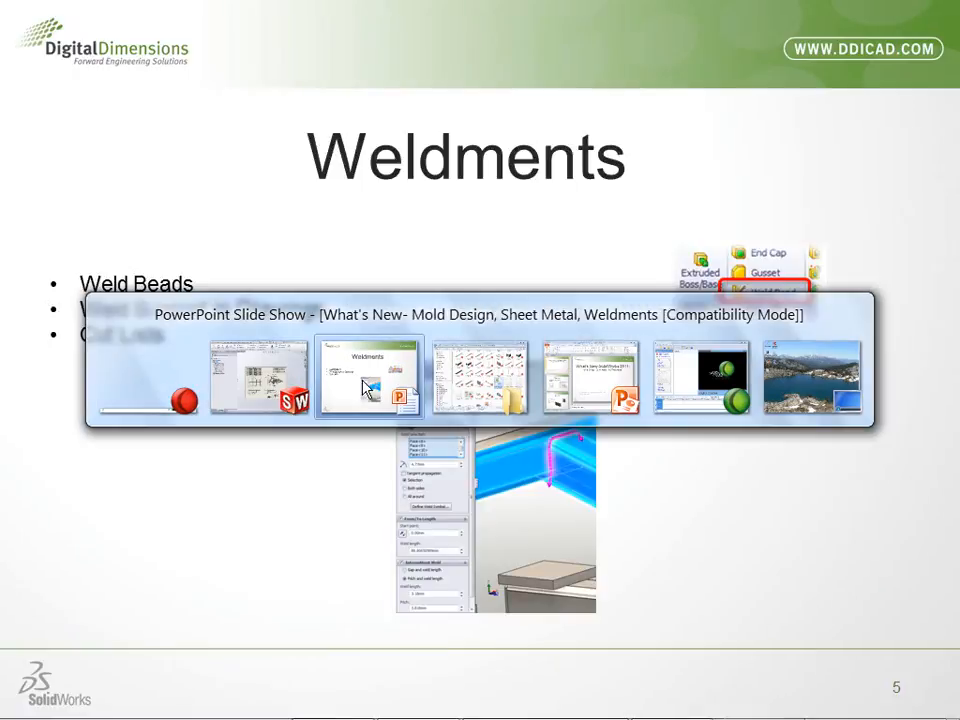
click(363, 379)
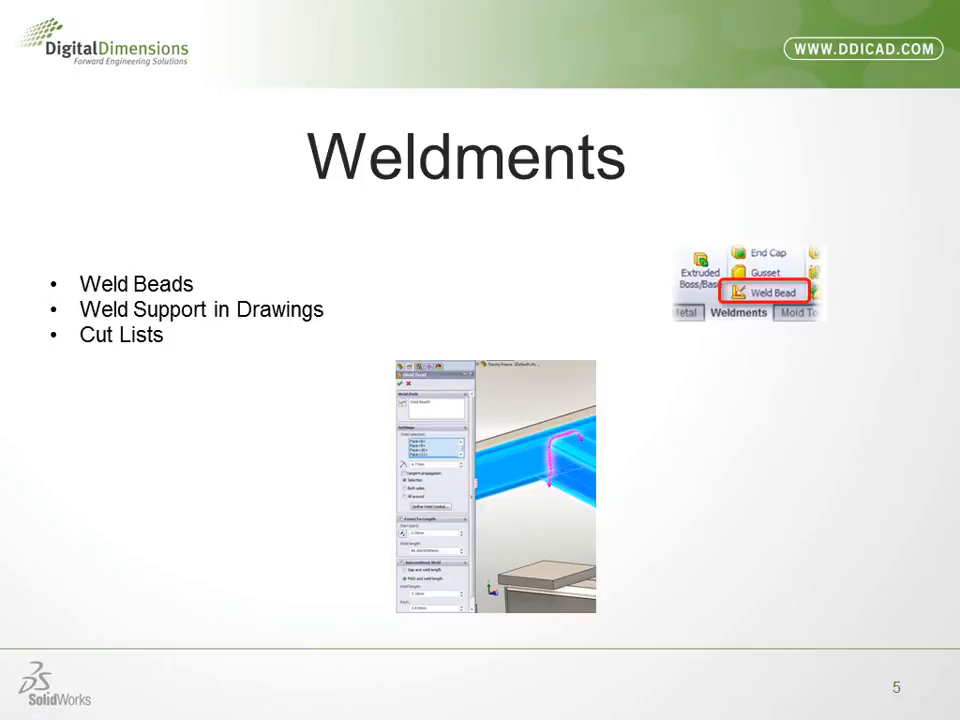
key(Right)
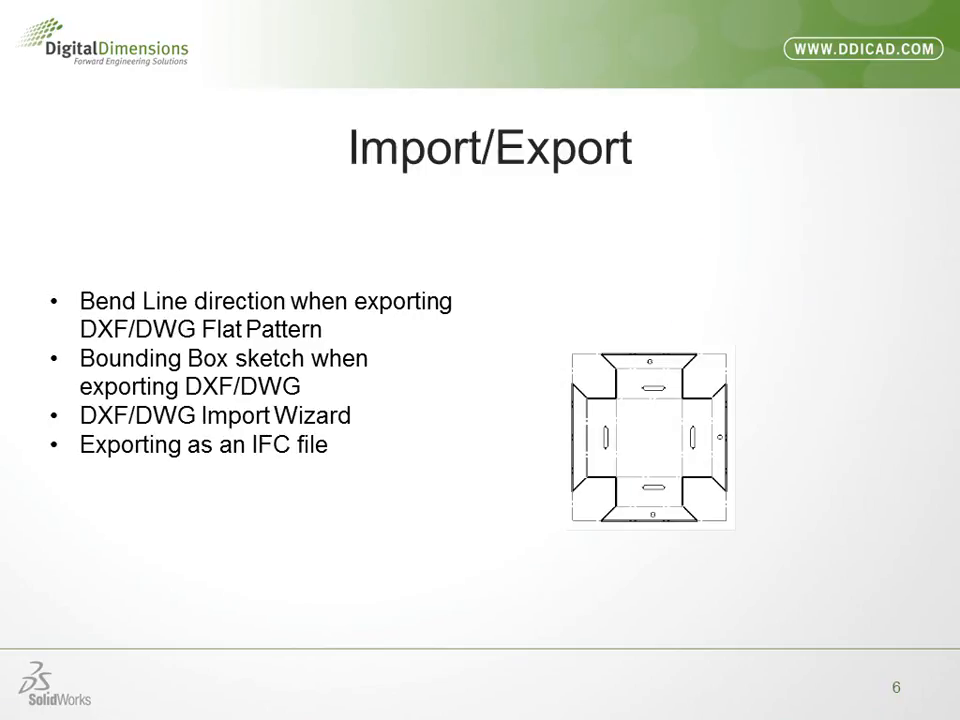
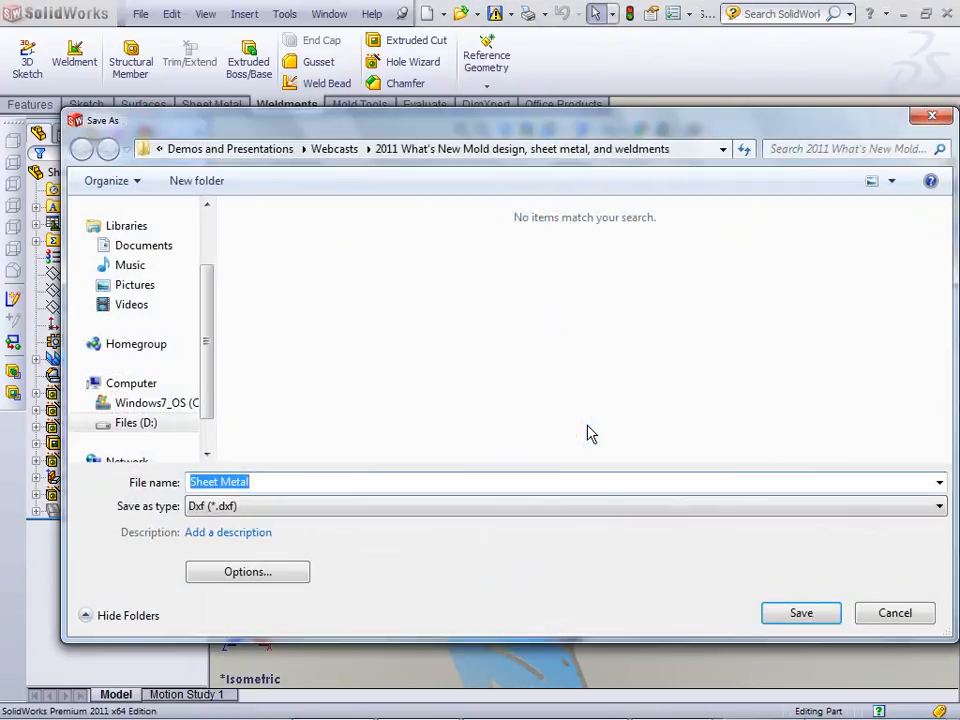
- Save the Sheet Metal part as a DXF file on the Desktop under its existing name
scroll(200, 328, up, 3)
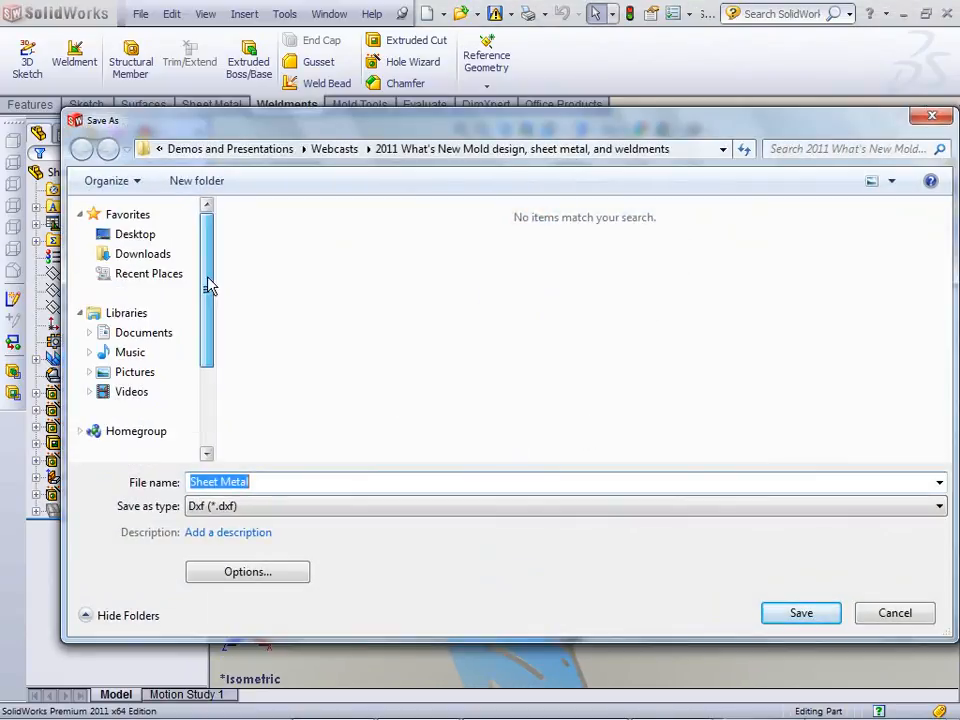
click(138, 236)
click(803, 614)
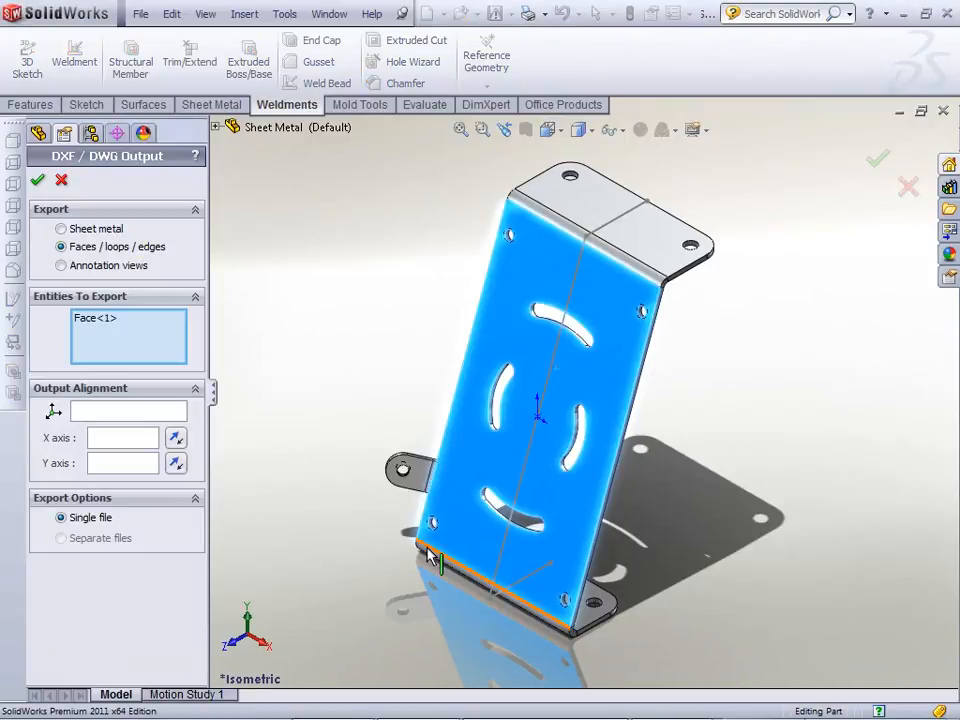
- Set the DXF output to sheet metal with geometry, bend lines and bounding box included, and accept the settings
click(62, 229)
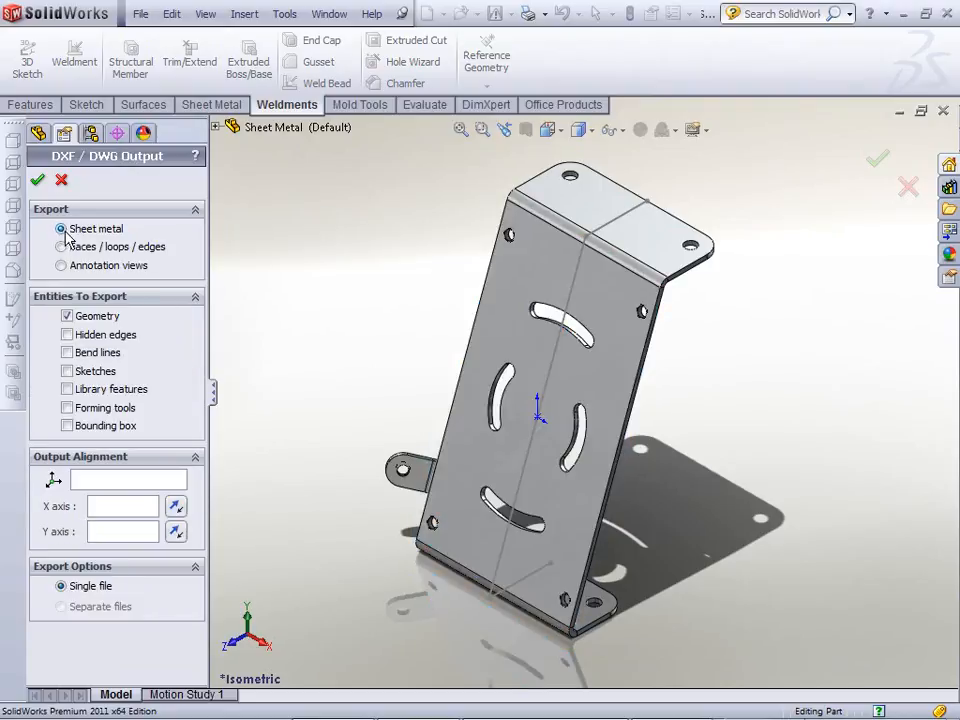
click(67, 353)
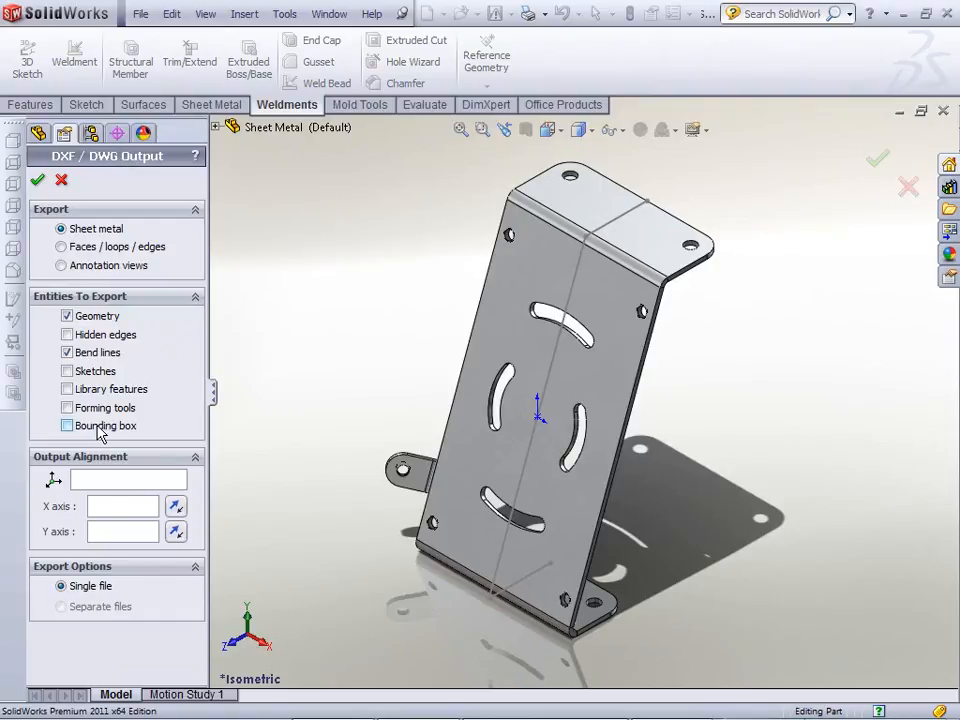
click(67, 425)
click(36, 182)
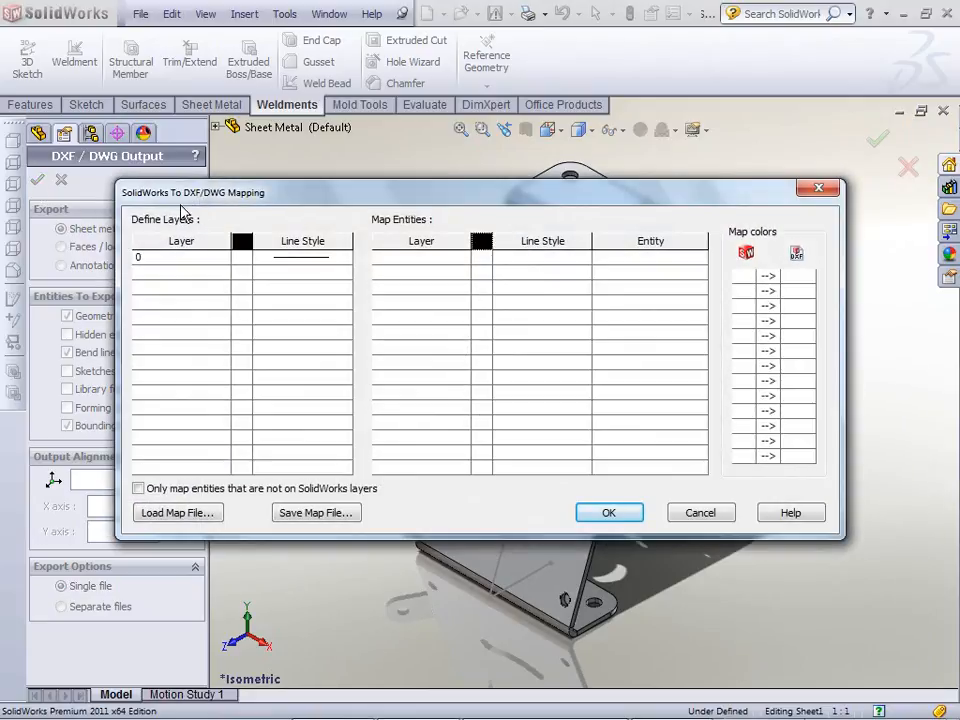
- Map the Geometry entity to layer 0 in the DXF/DWG mapping
drag(254, 192, 246, 178)
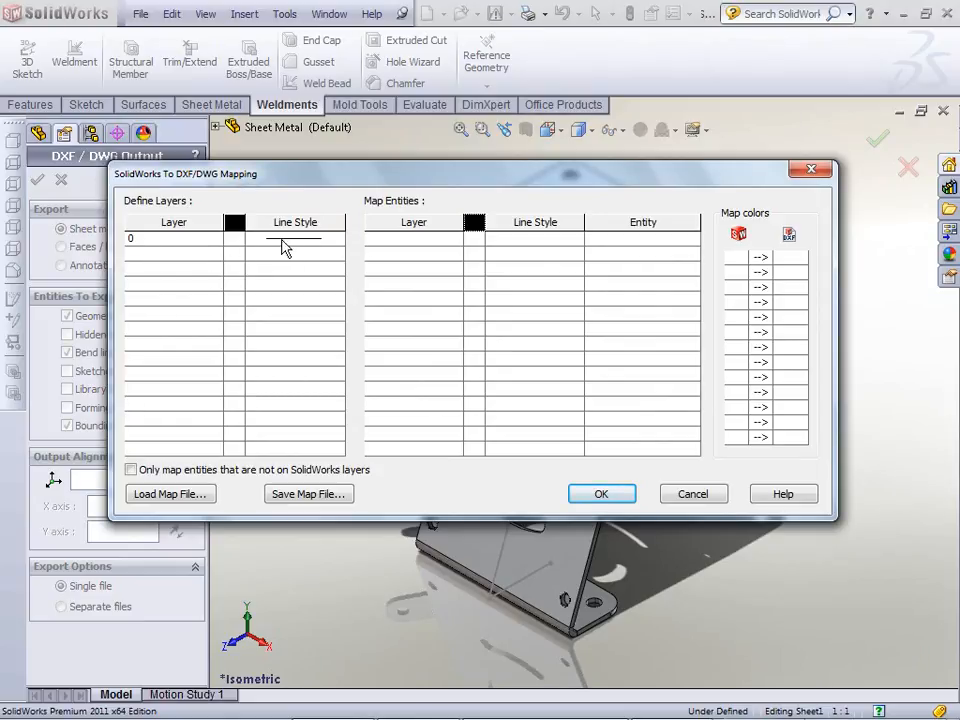
click(695, 239)
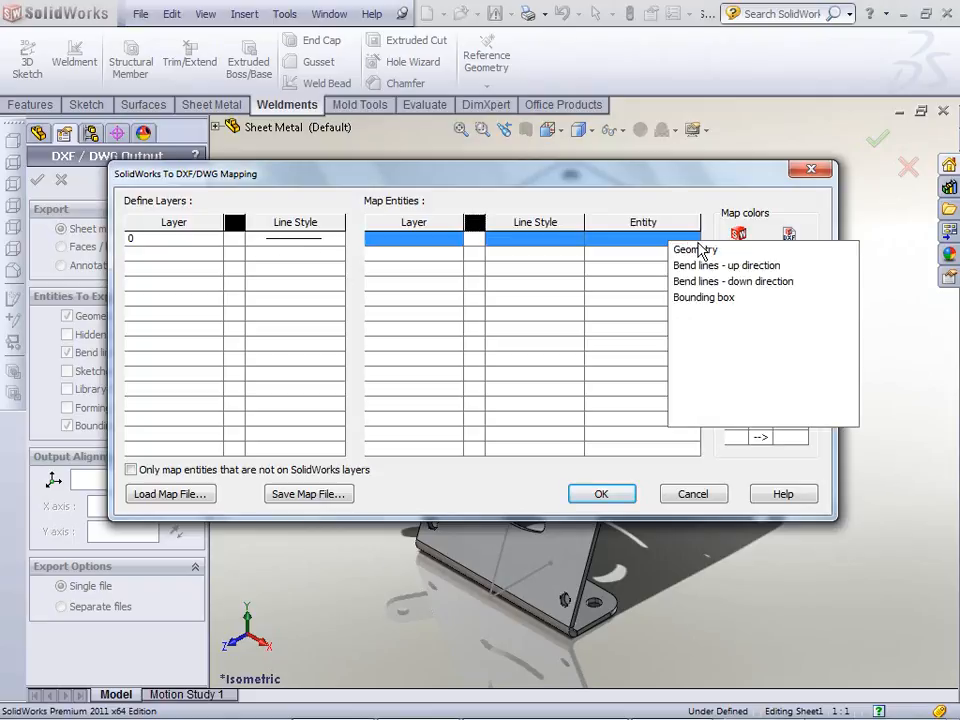
click(702, 250)
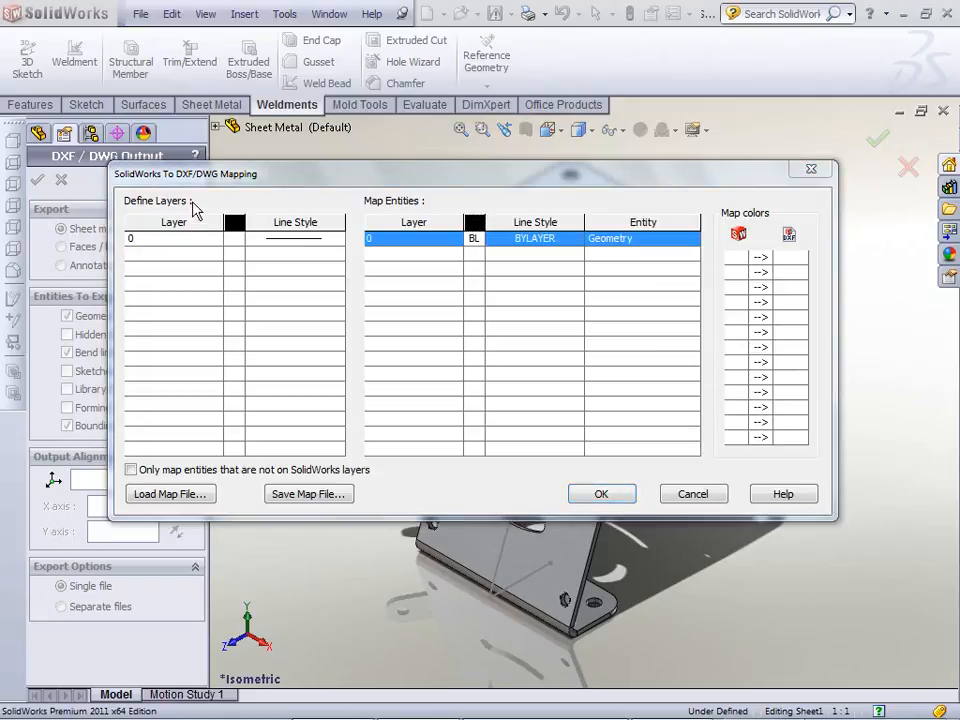
- Define layer 1 with a dashed line style and map the upward bend lines to it
click(184, 254)
text(1)
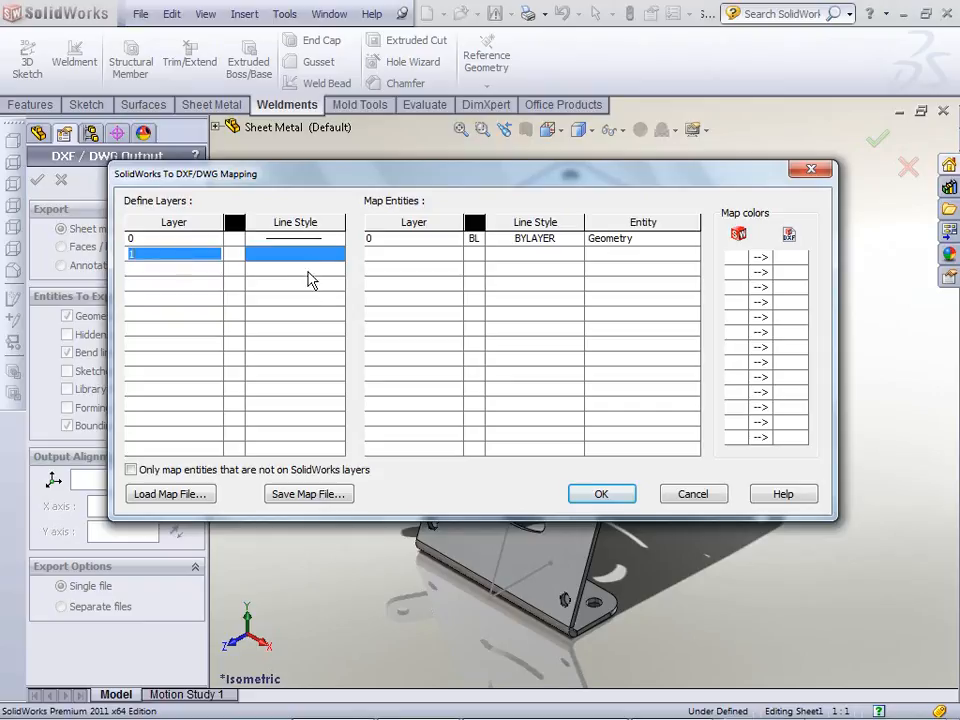
click(300, 253)
click(342, 287)
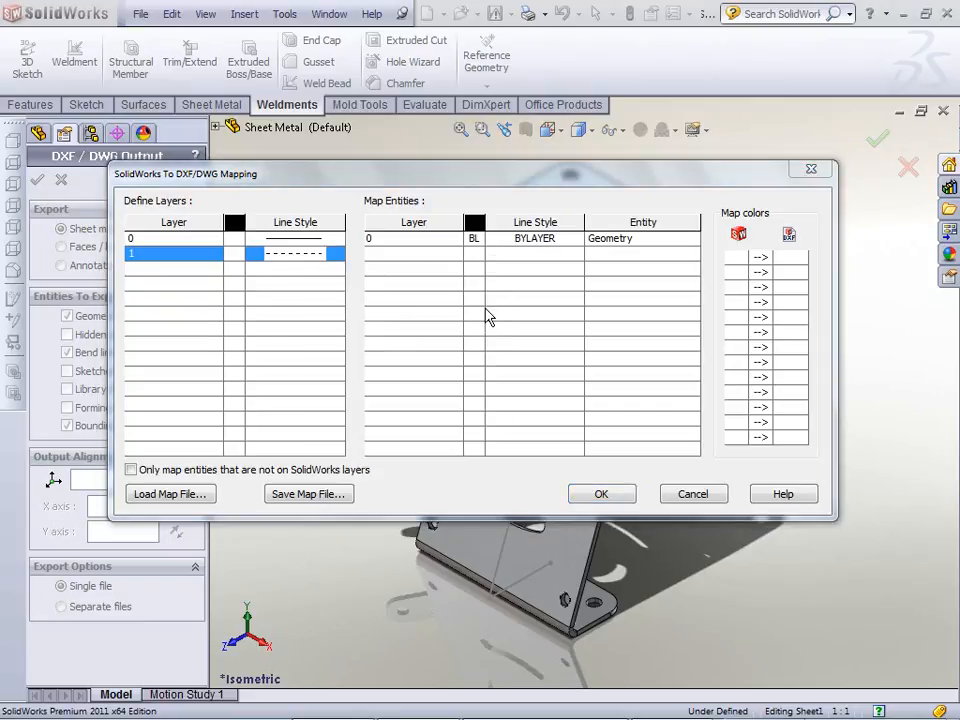
click(453, 257)
click(378, 268)
click(626, 263)
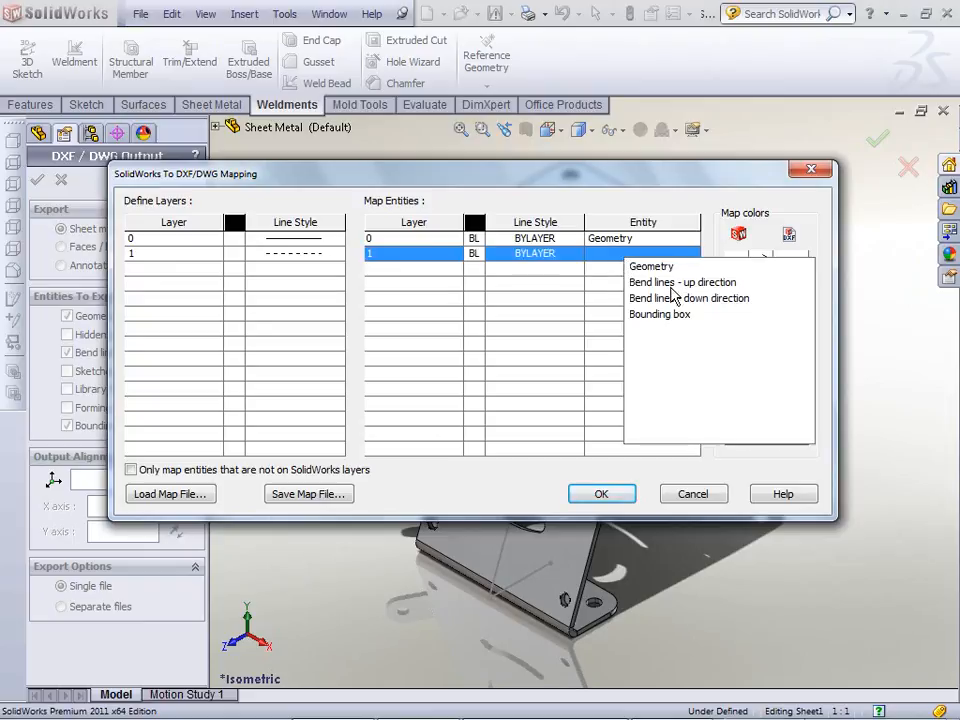
click(645, 282)
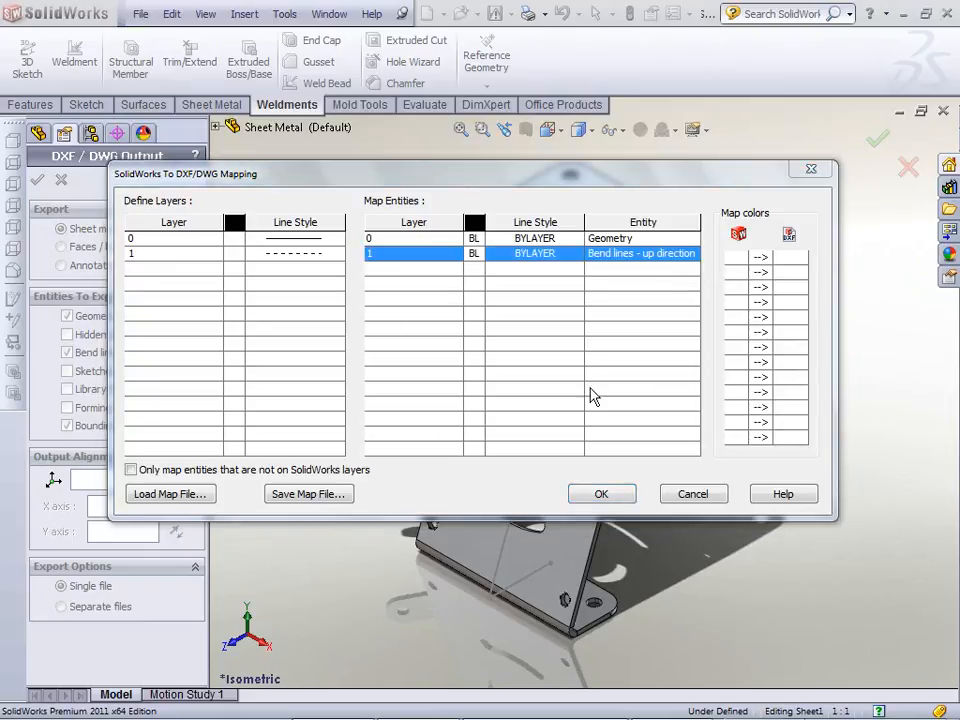
- Define layer 2 with a thin solid line style and map the downward bend lines to it
click(170, 268)
click(315, 278)
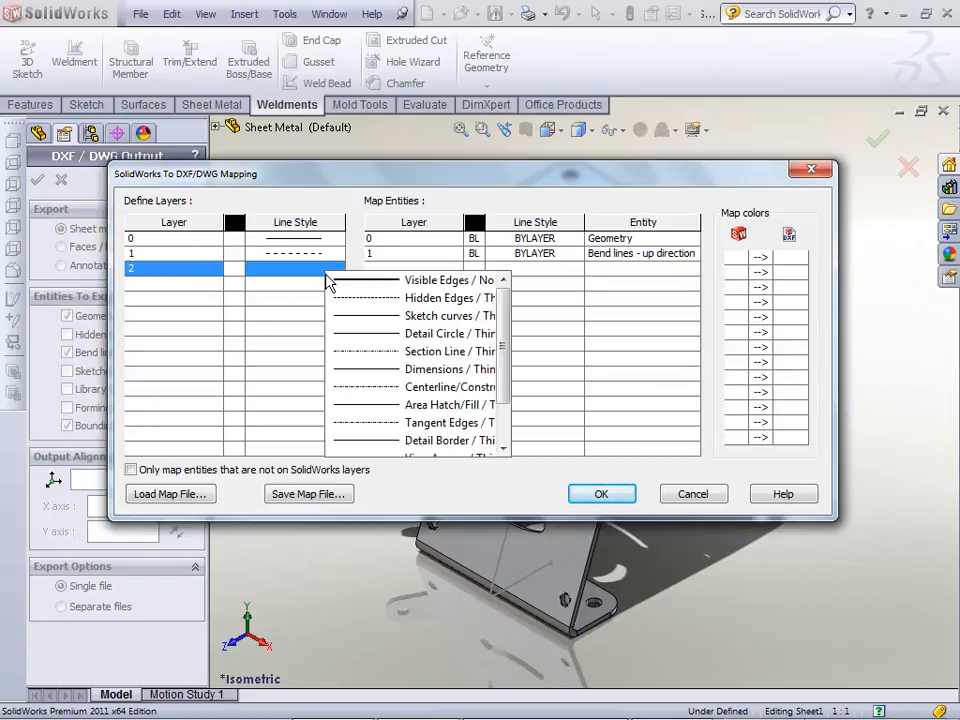
click(369, 409)
click(440, 268)
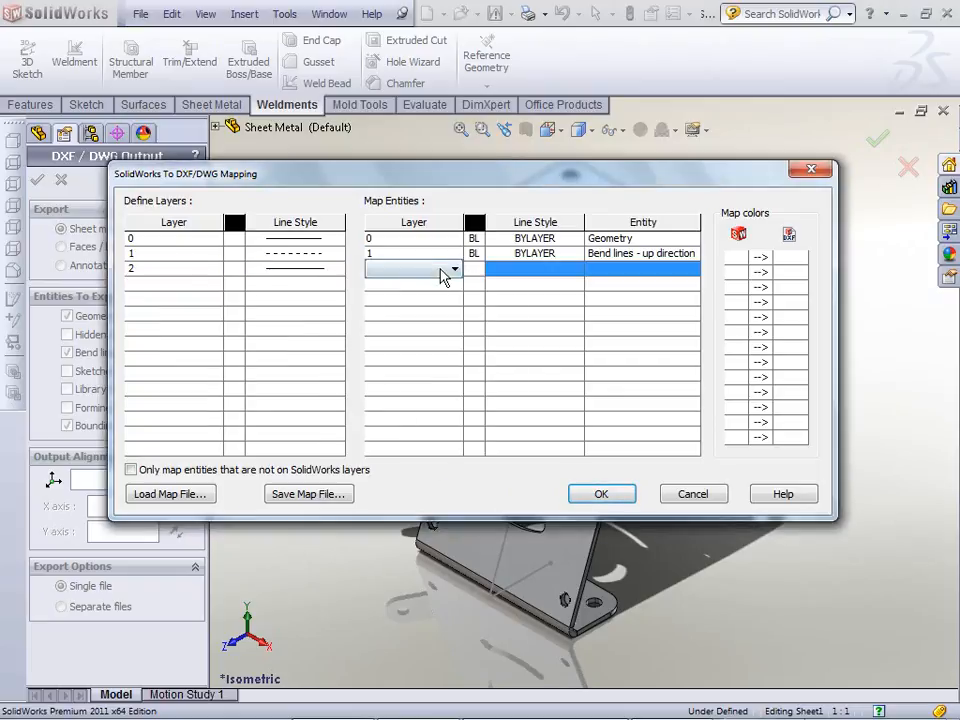
click(454, 268)
click(370, 310)
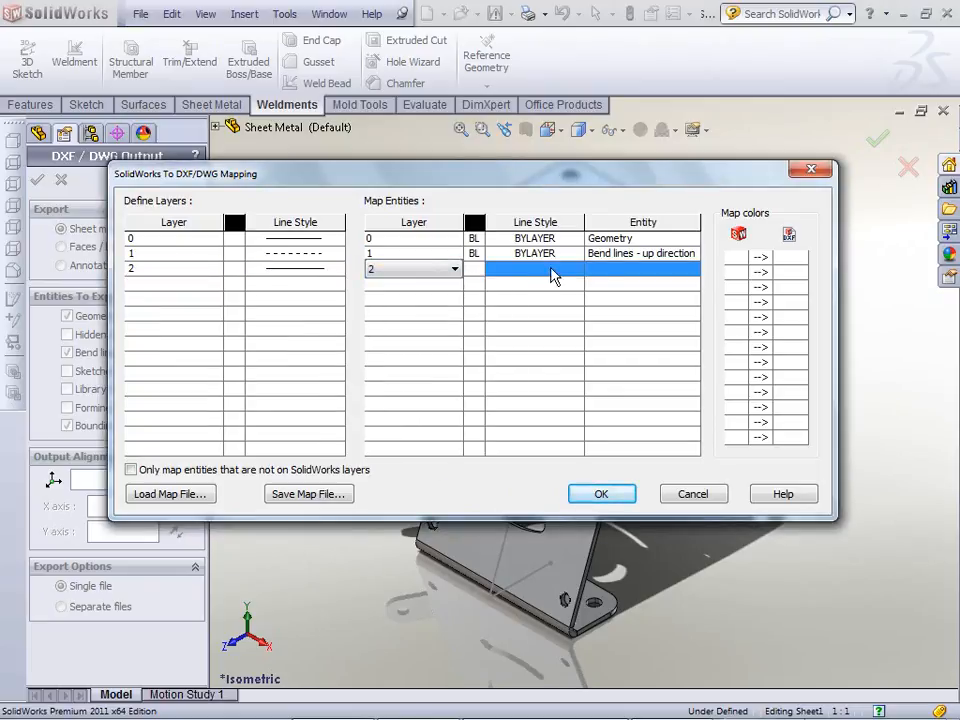
click(620, 268)
click(648, 302)
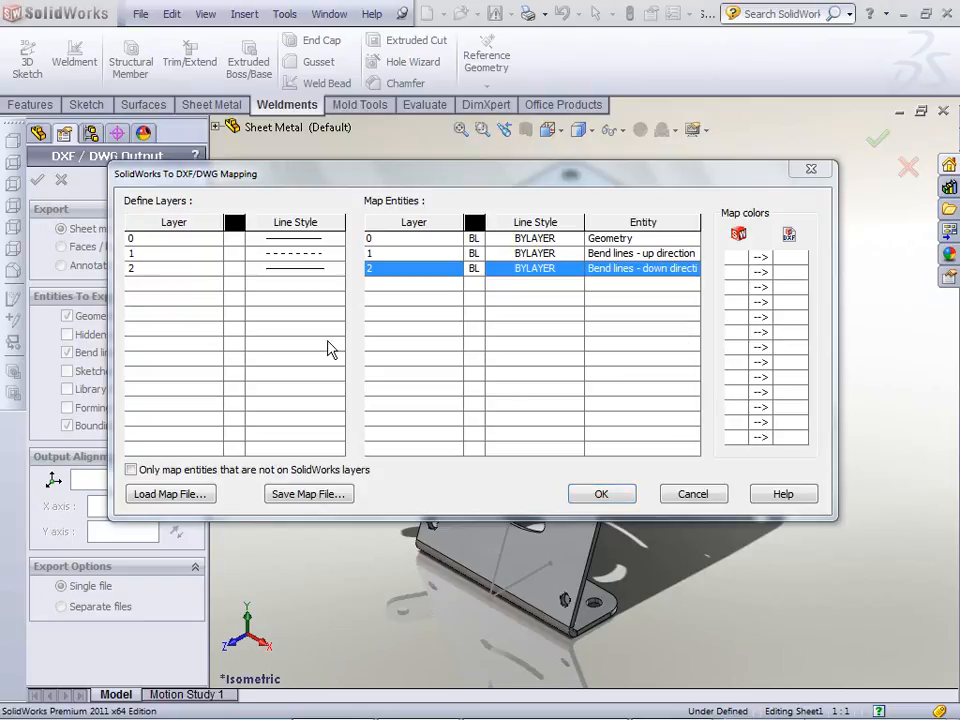
- Define layer 3 with a dash-dot line style and map the Bounding box entity to it
click(155, 286)
text(3)
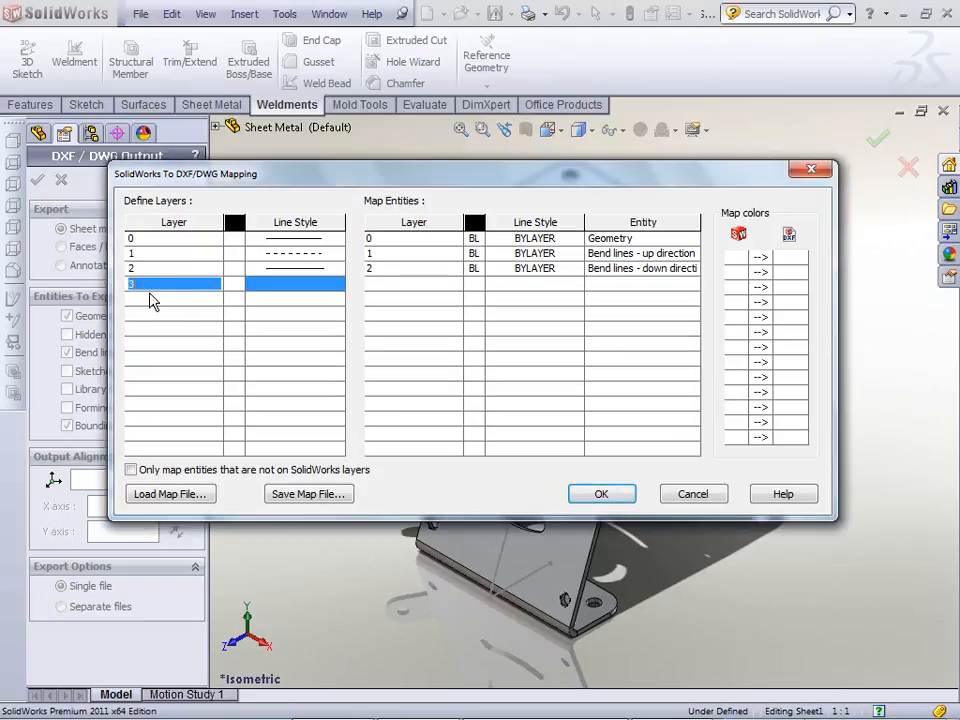
click(295, 285)
click(343, 405)
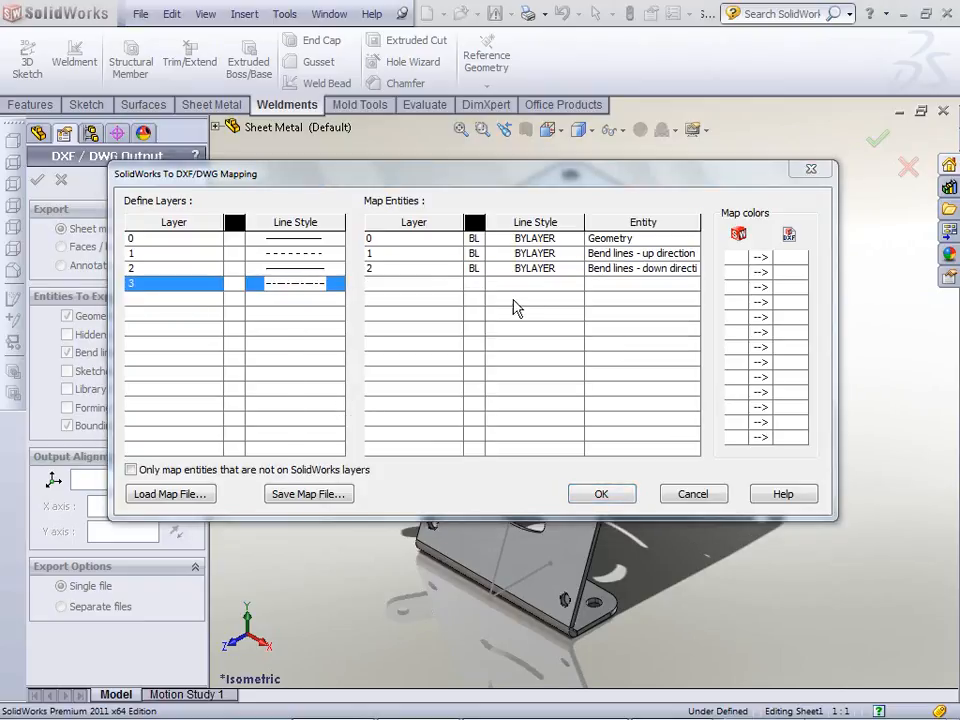
click(425, 285)
click(455, 284)
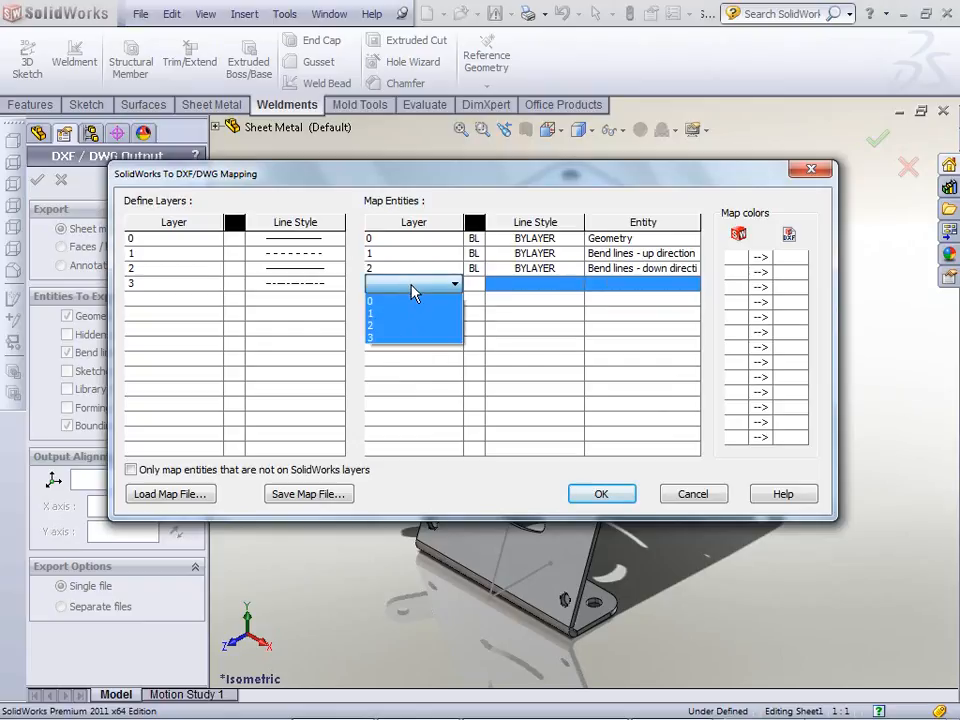
click(377, 340)
click(602, 286)
click(609, 286)
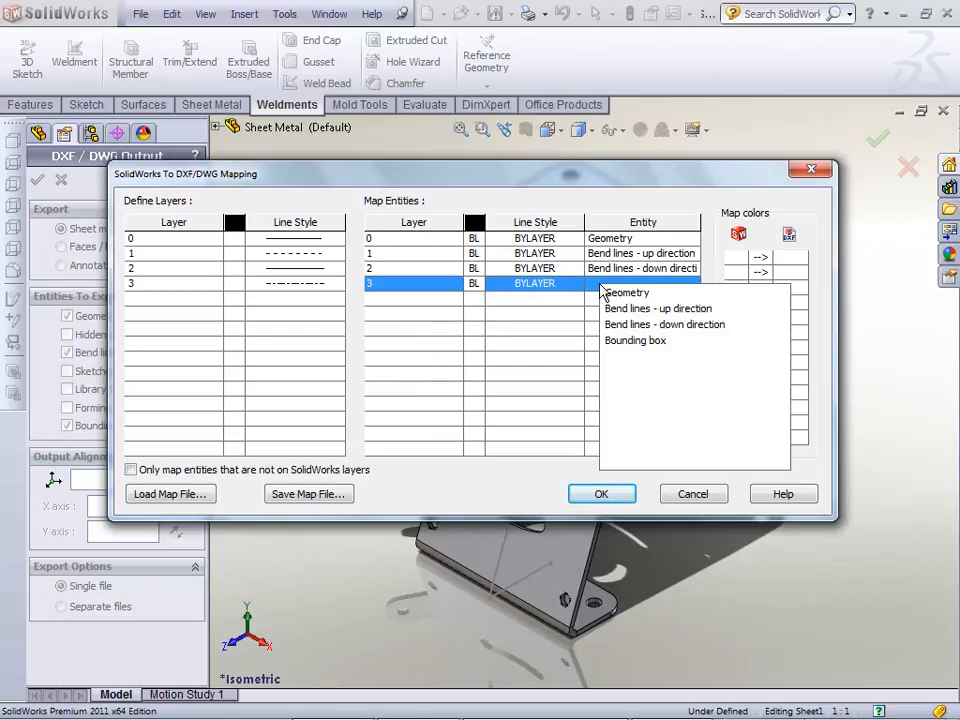
click(630, 341)
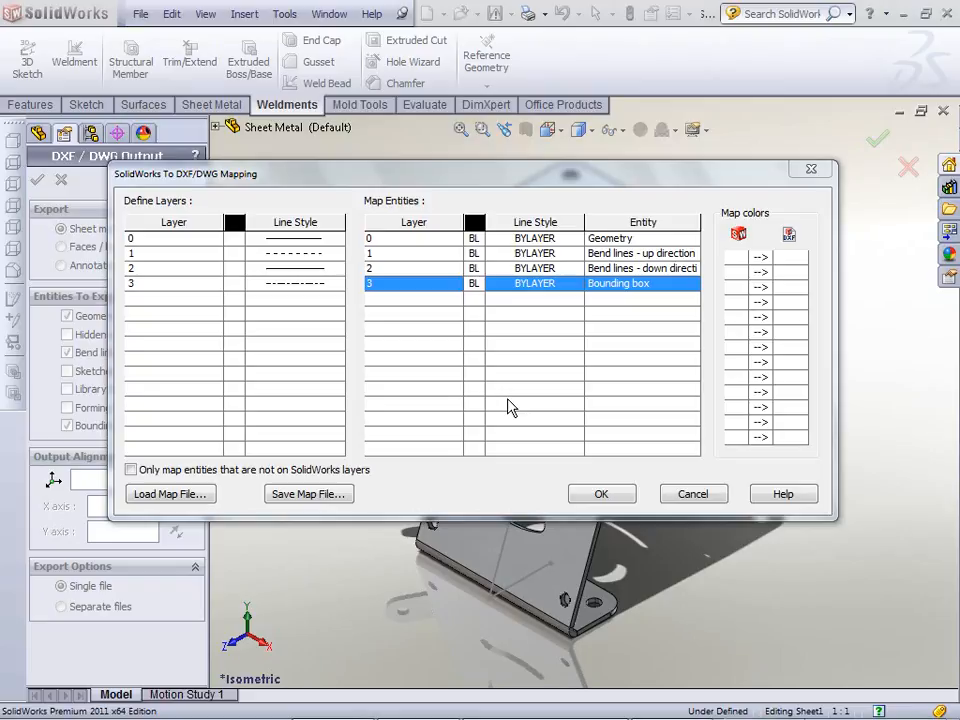
- Cancel the layer mapping and DXF output, and close the Sheet Metal part
click(690, 494)
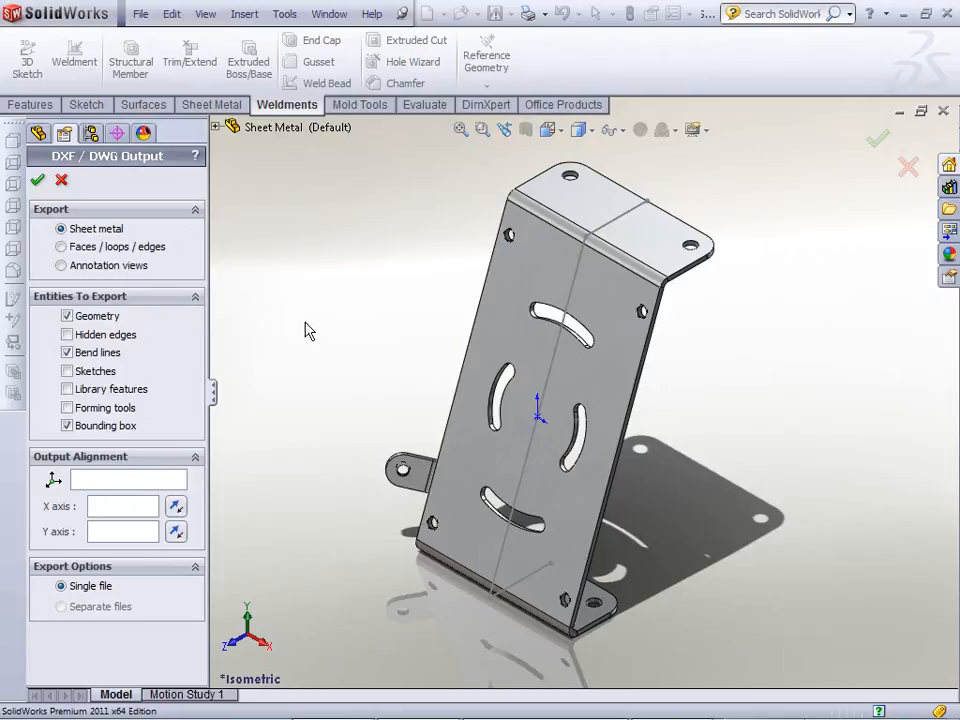
click(61, 180)
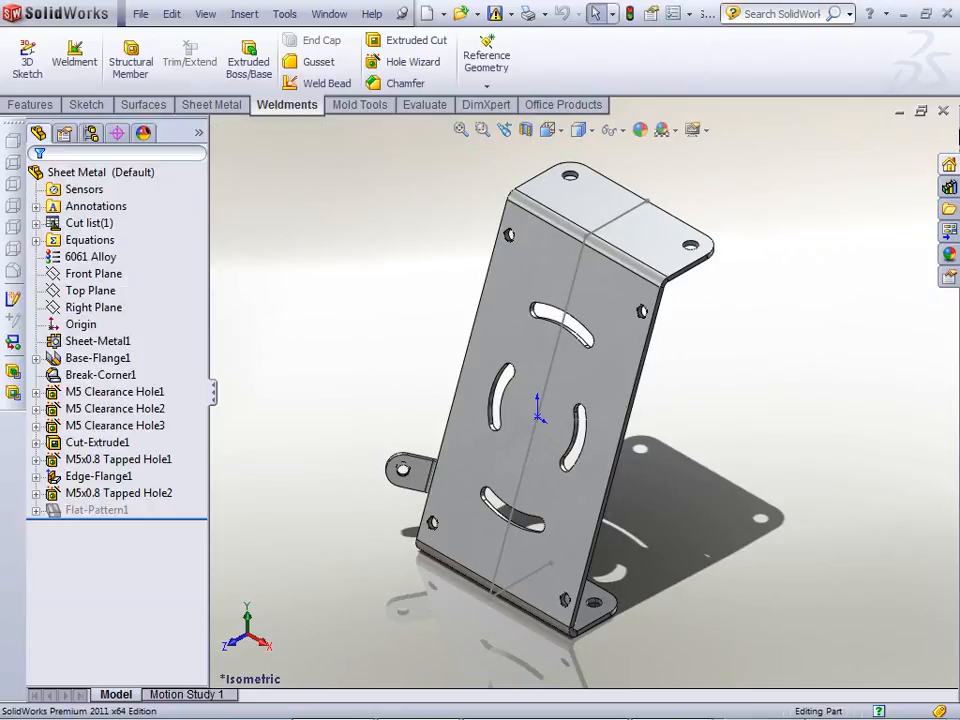
click(944, 111)
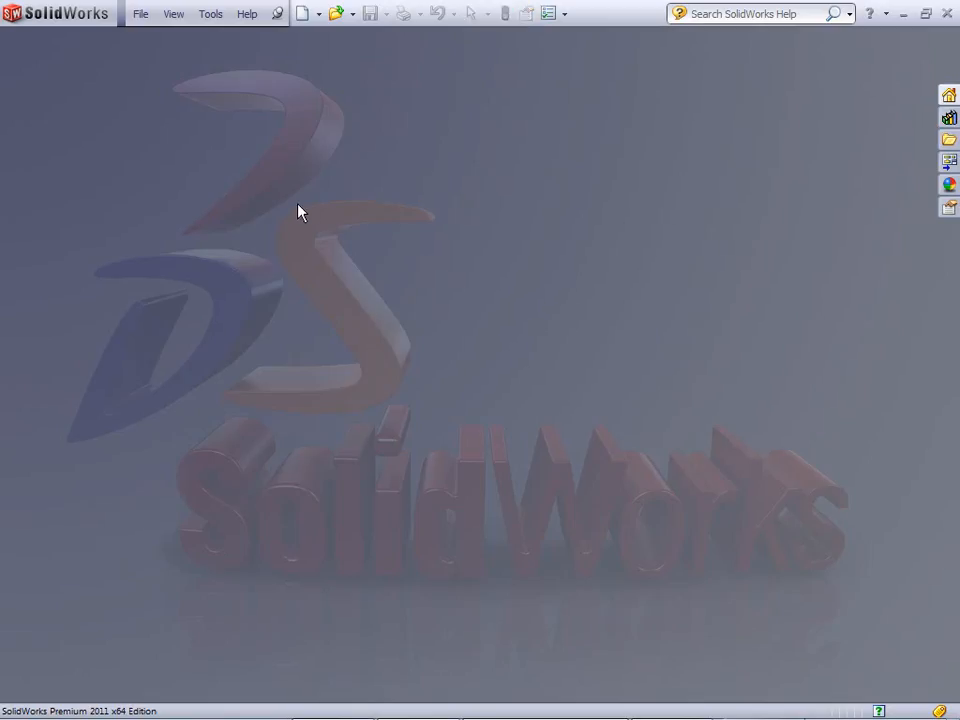
- Start opening a file and browse to D:\DDI\Demos and Presentations\Webcasts\2011 What's New Mold design, sheet metal, and weldments
click(142, 16)
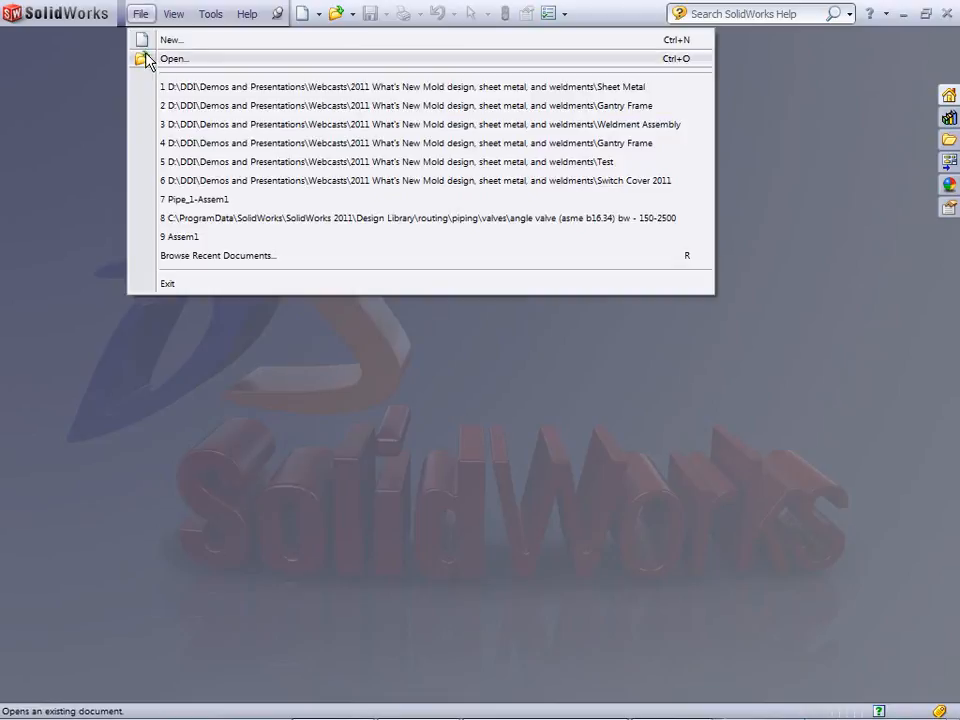
click(146, 60)
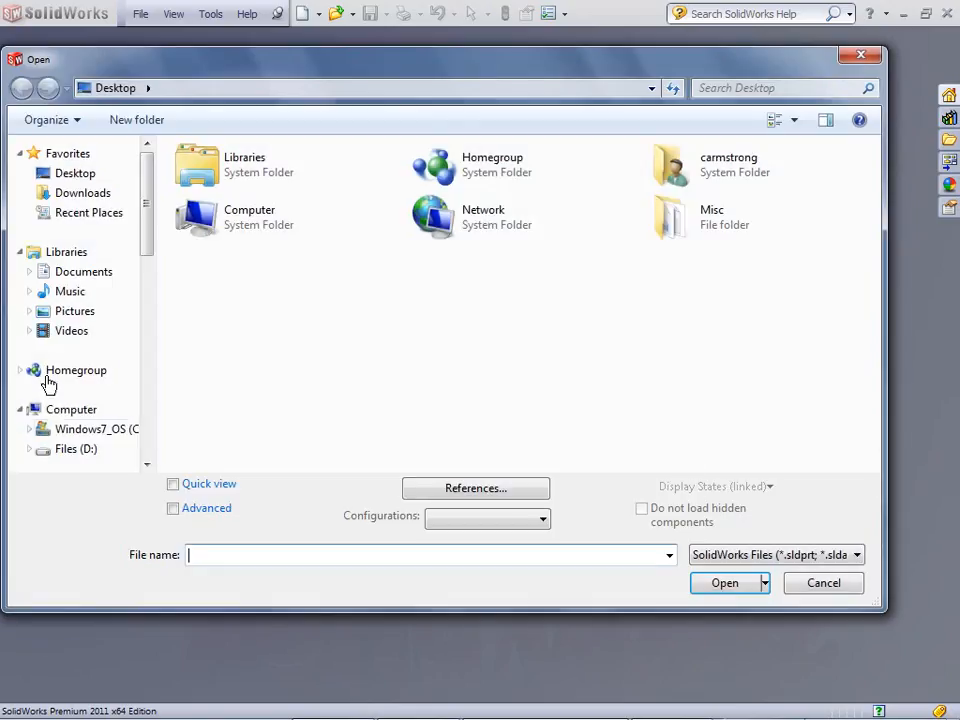
click(76, 450)
double_click(236, 216)
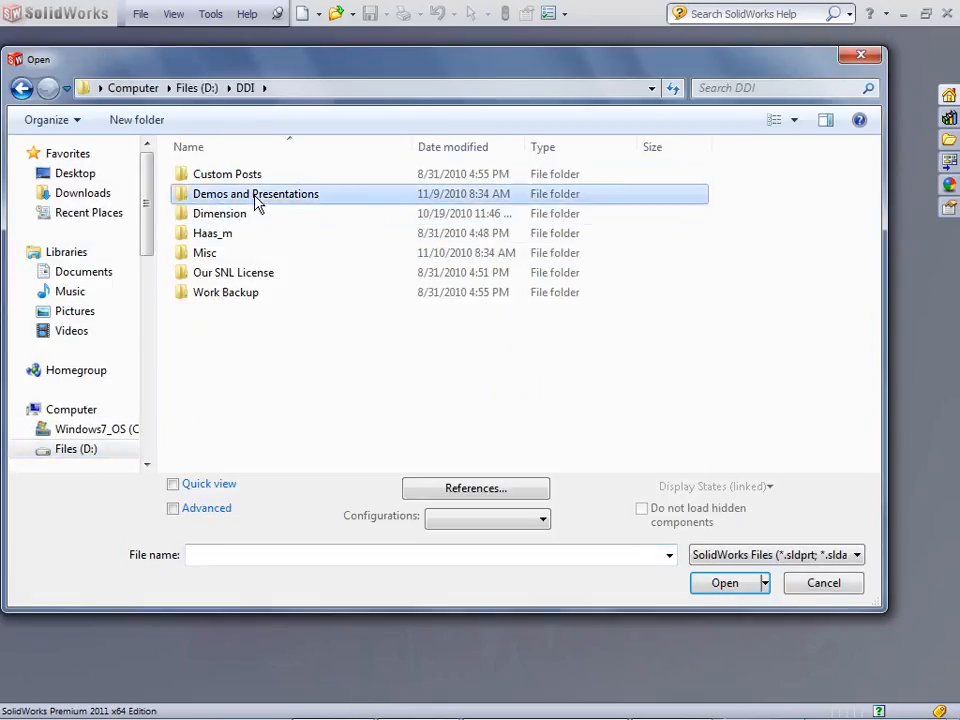
double_click(255, 195)
double_click(232, 294)
double_click(262, 213)
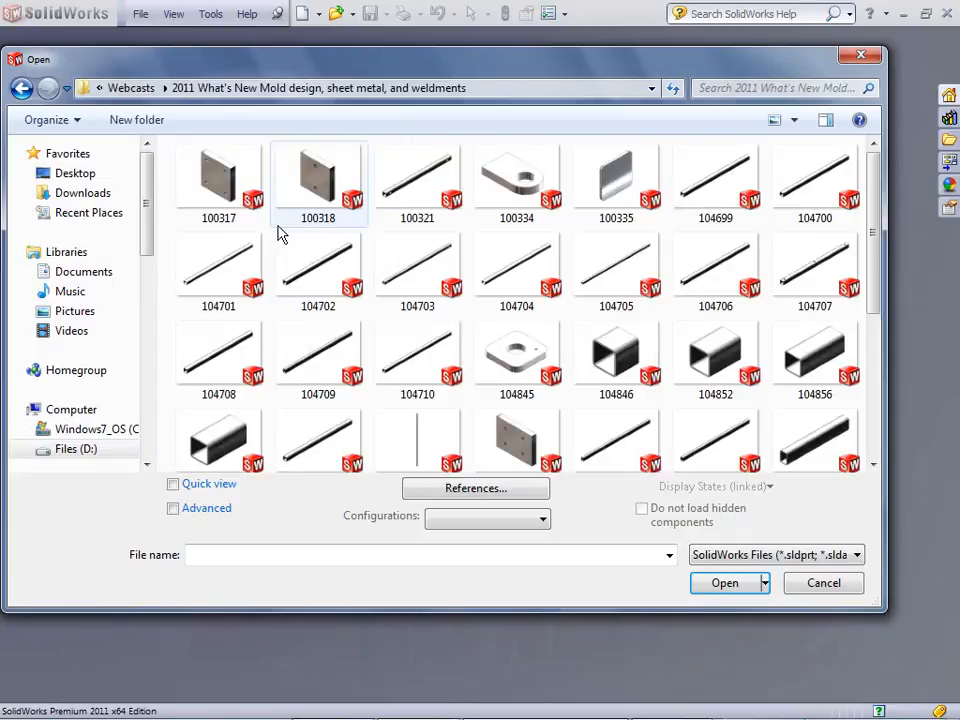
- Limit the file type to DWG and open the drawing 00_PT-561602
click(790, 555)
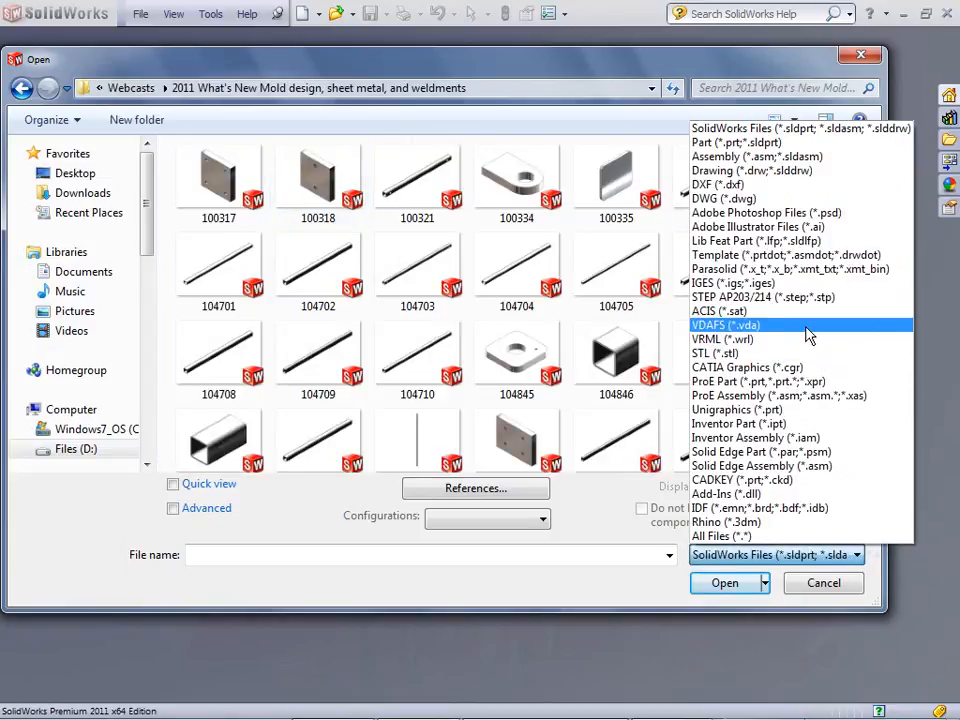
click(724, 198)
click(219, 195)
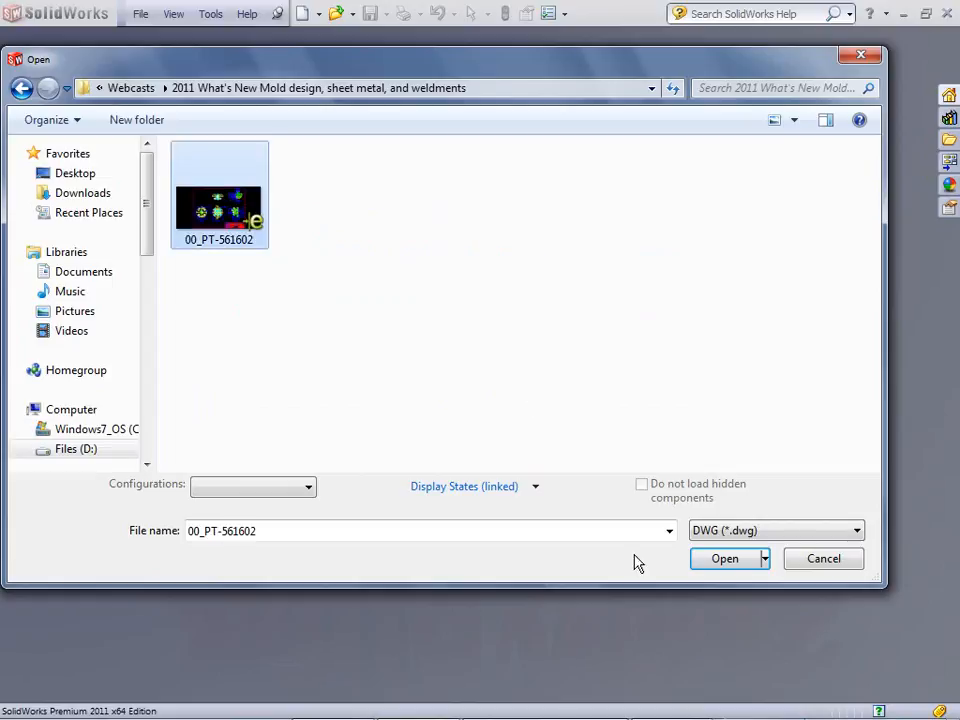
click(722, 559)
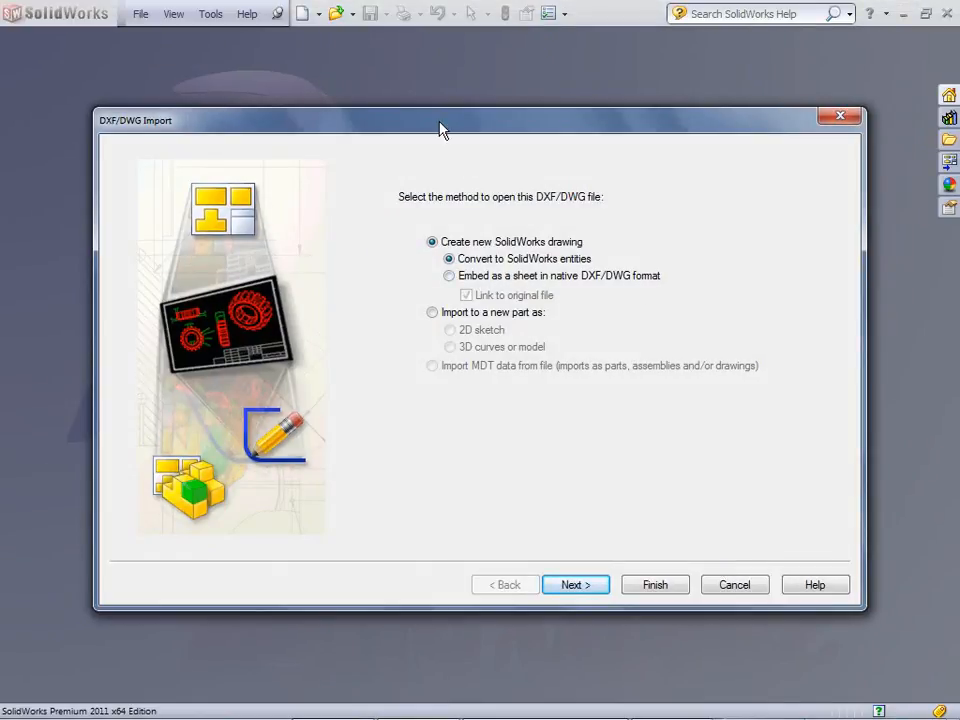
- Choose to import the DWG to a new part as a 2D sketch and continue to the document settings
drag(434, 126, 424, 116)
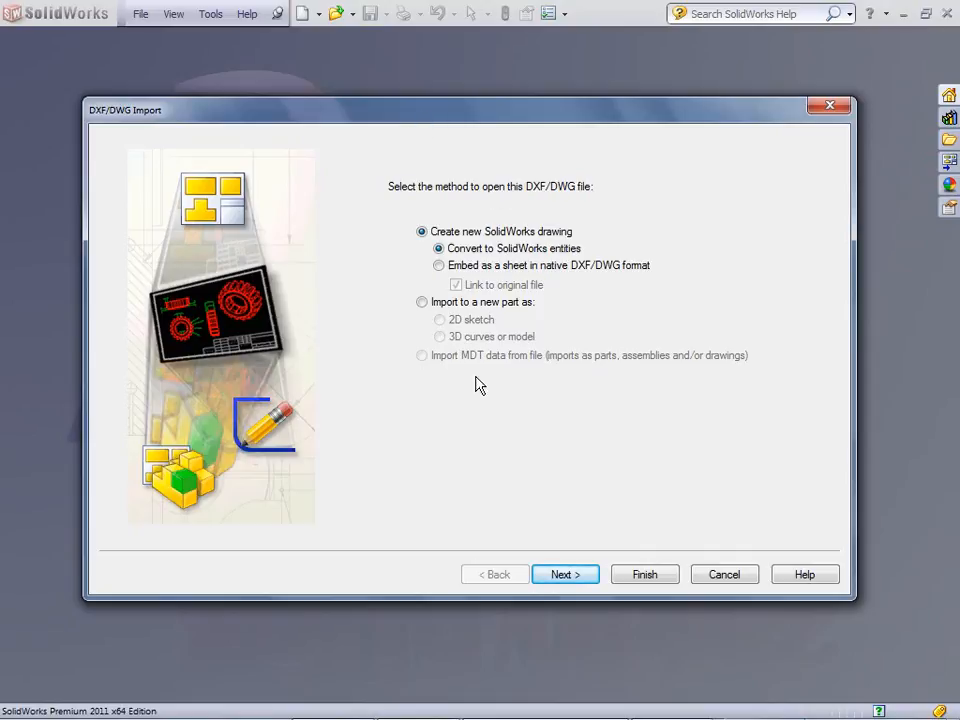
click(431, 307)
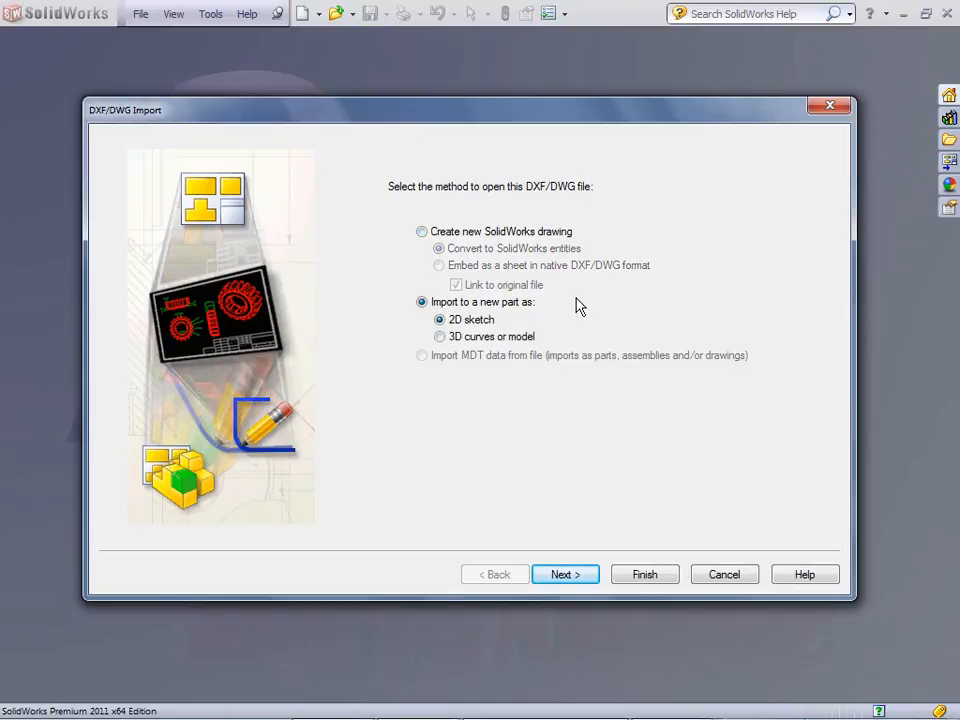
click(566, 575)
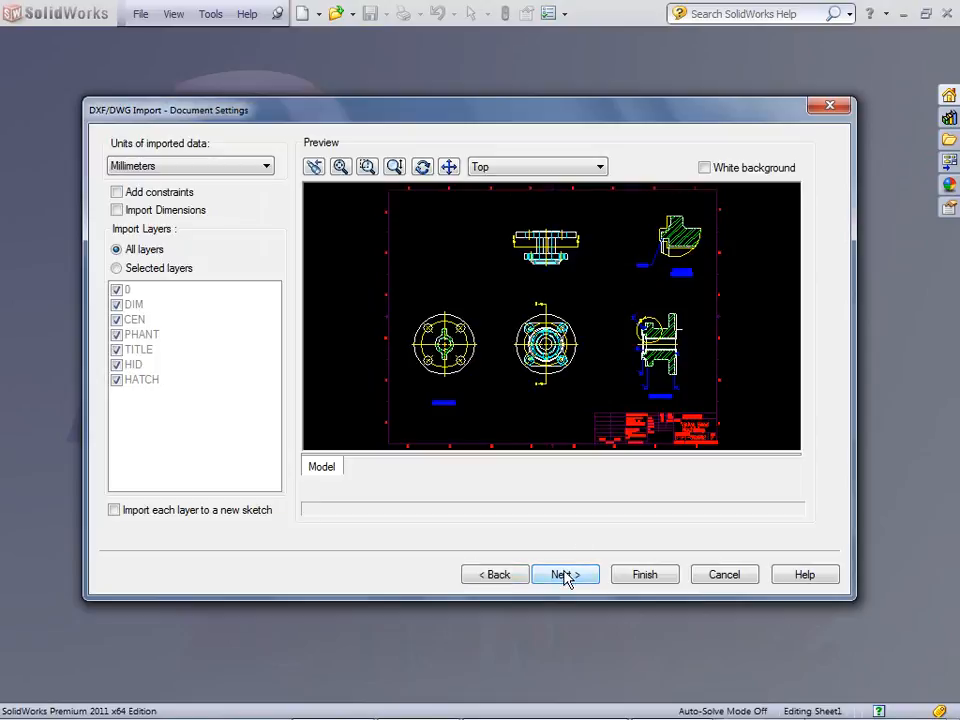
- Import only layer 0, excluding DIM, CEN, PHANT, TITLE, HID and HATCH, and continue to the drawing layer mapping
click(118, 270)
click(116, 304)
click(116, 319)
click(116, 334)
click(116, 349)
click(116, 364)
click(116, 379)
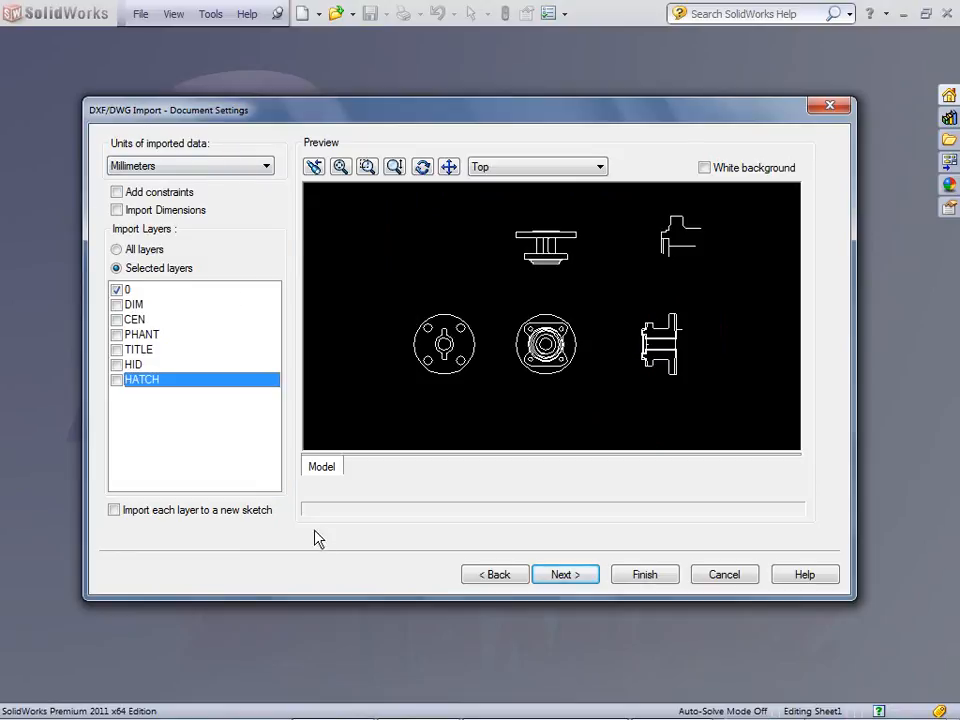
click(564, 580)
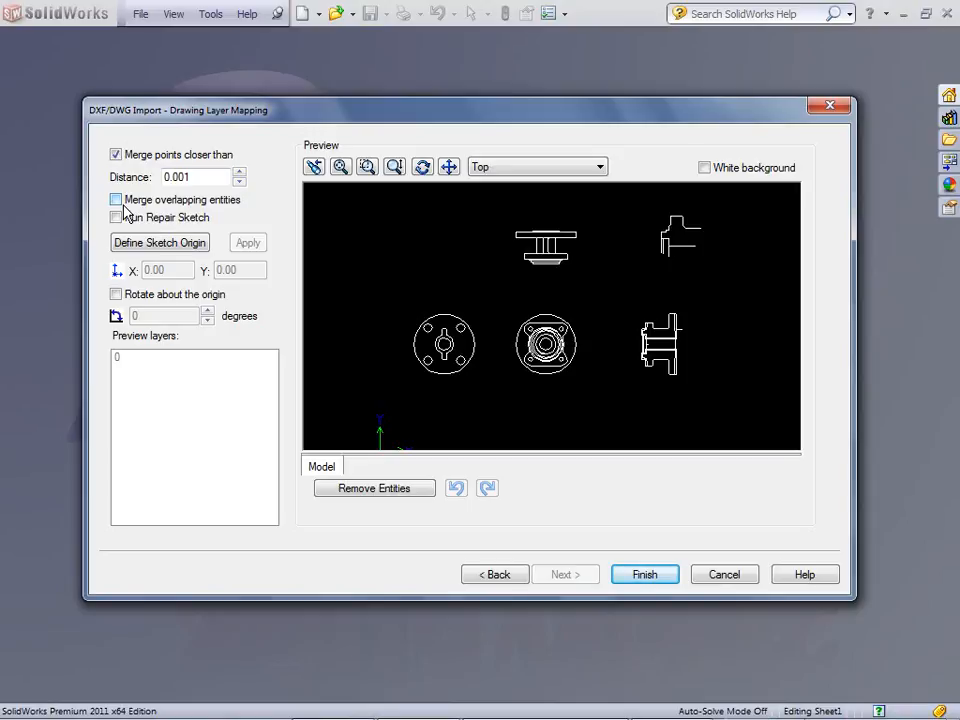
- Enable merging of overlapping entities and Run Repair Sketch, and set the sketch origin at the middle flange view's centre, about X 267.80, Y 174.94
click(122, 207)
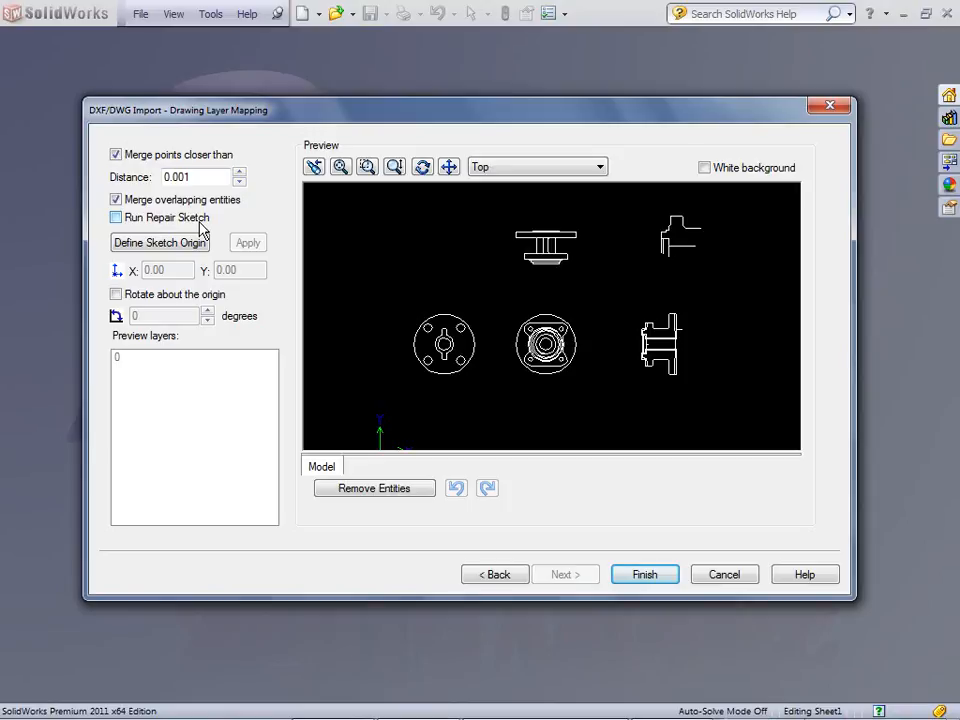
click(116, 218)
click(150, 243)
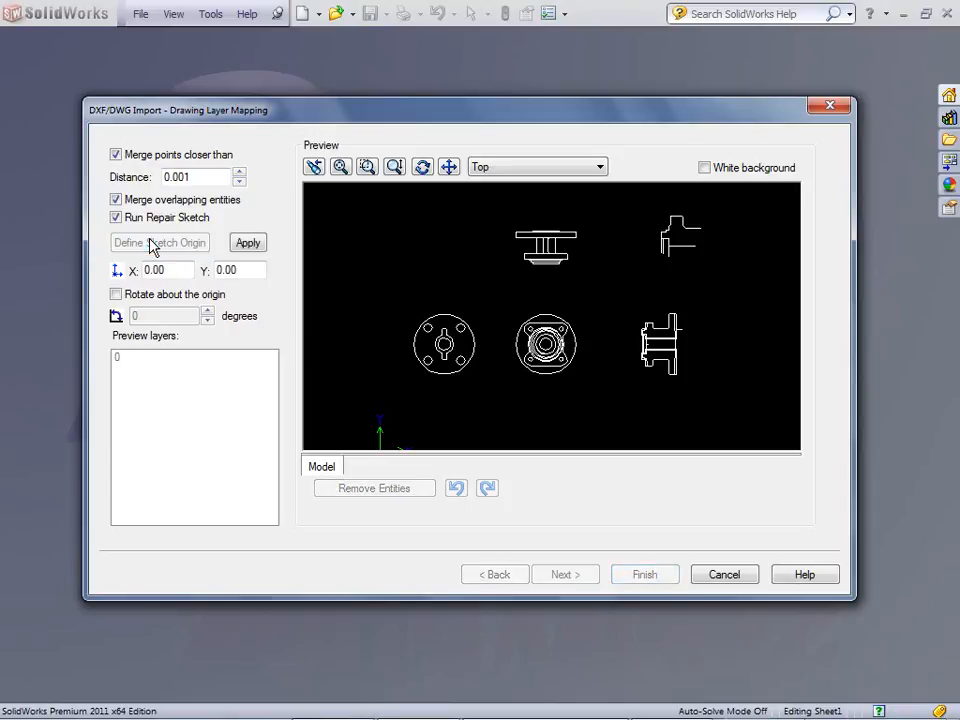
click(546, 344)
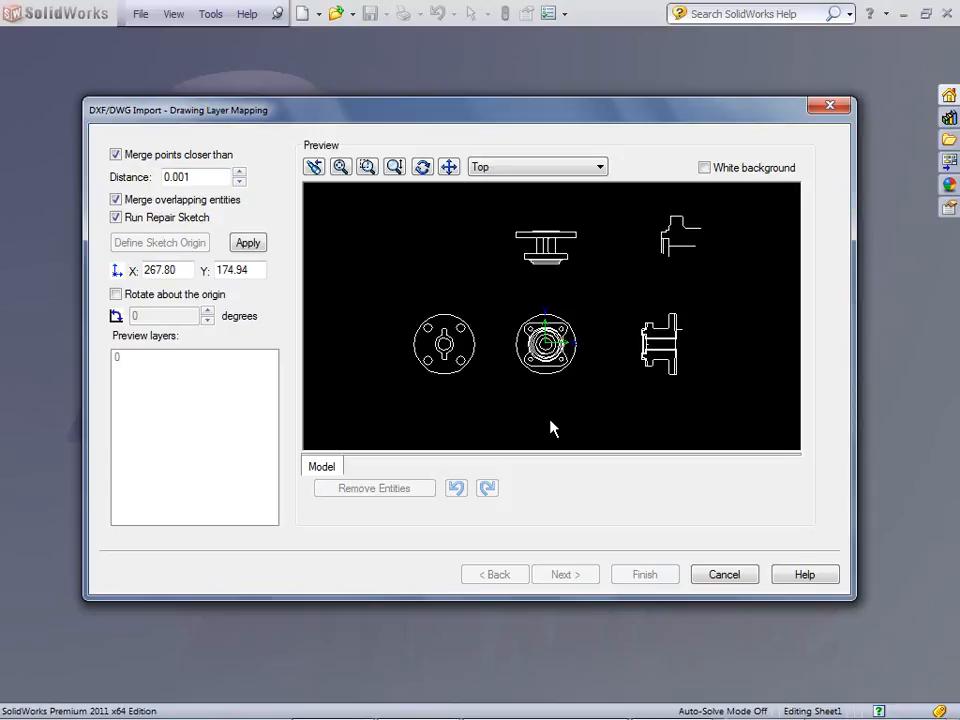
click(248, 243)
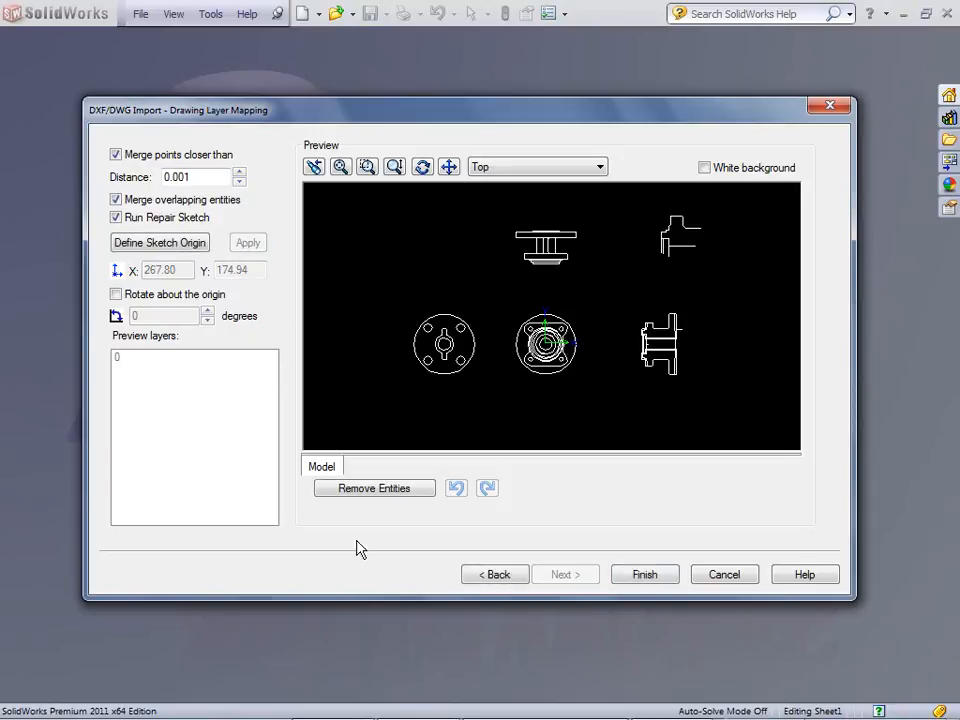
- Finish the import without enabling Explode Blocks, and move the Repair Sketch window slightly lower
click(633, 577)
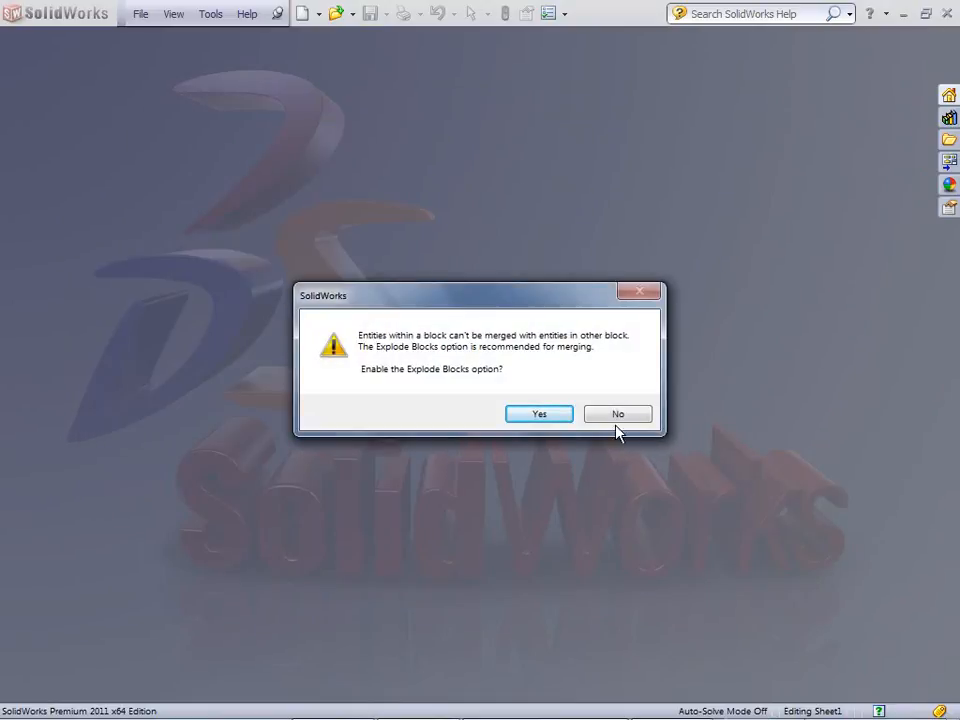
click(613, 411)
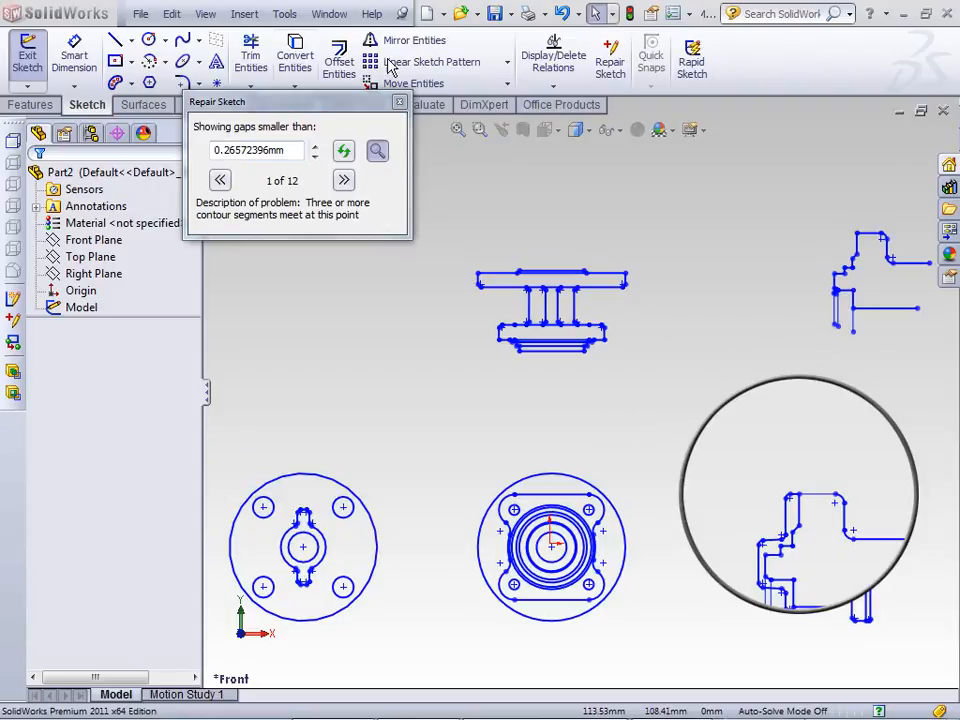
mouse_move(313, 105)
mouse_down()
mouse_move(242, 122)
mouse_move(308, 146)
mouse_up()
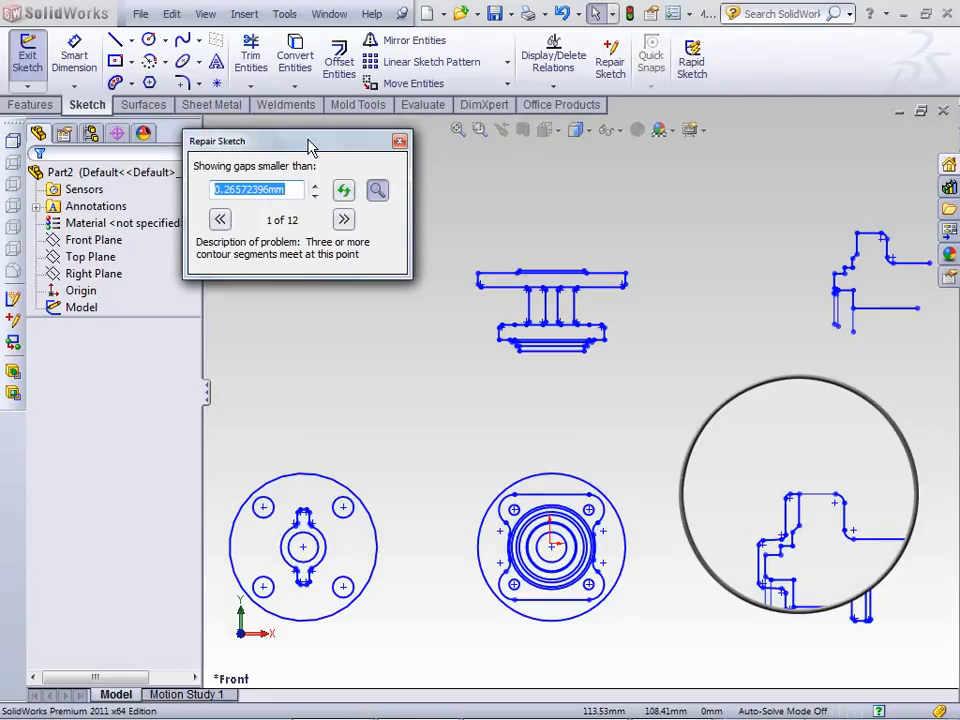
- Delete the upper horizontal line flagged in the lower section view's magnified area, and recheck the sketch
click(818, 494)
key(Delete)
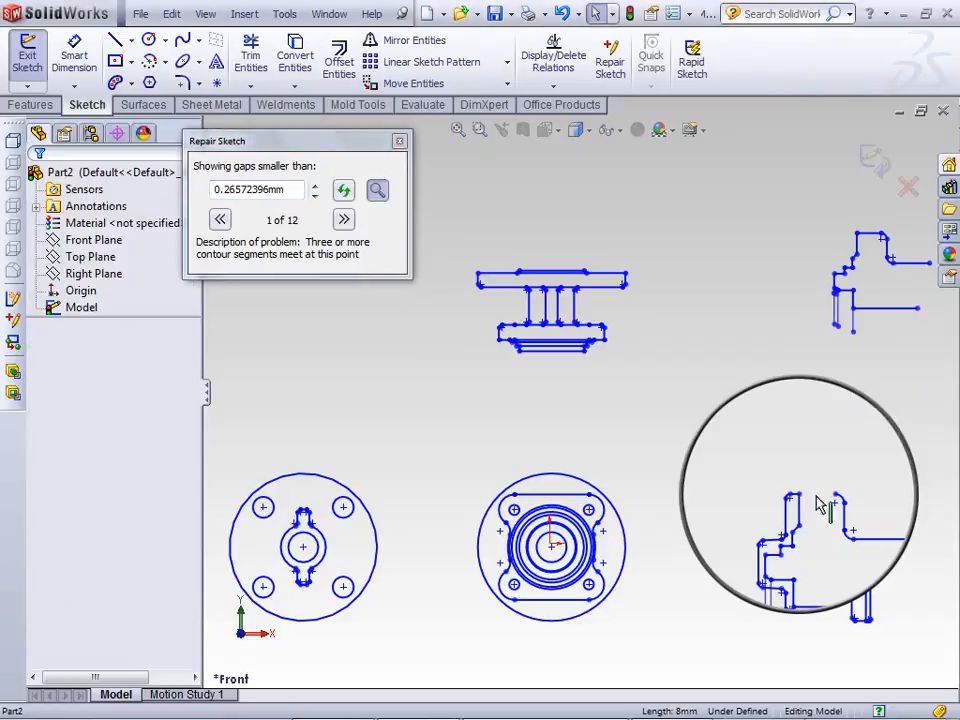
click(344, 192)
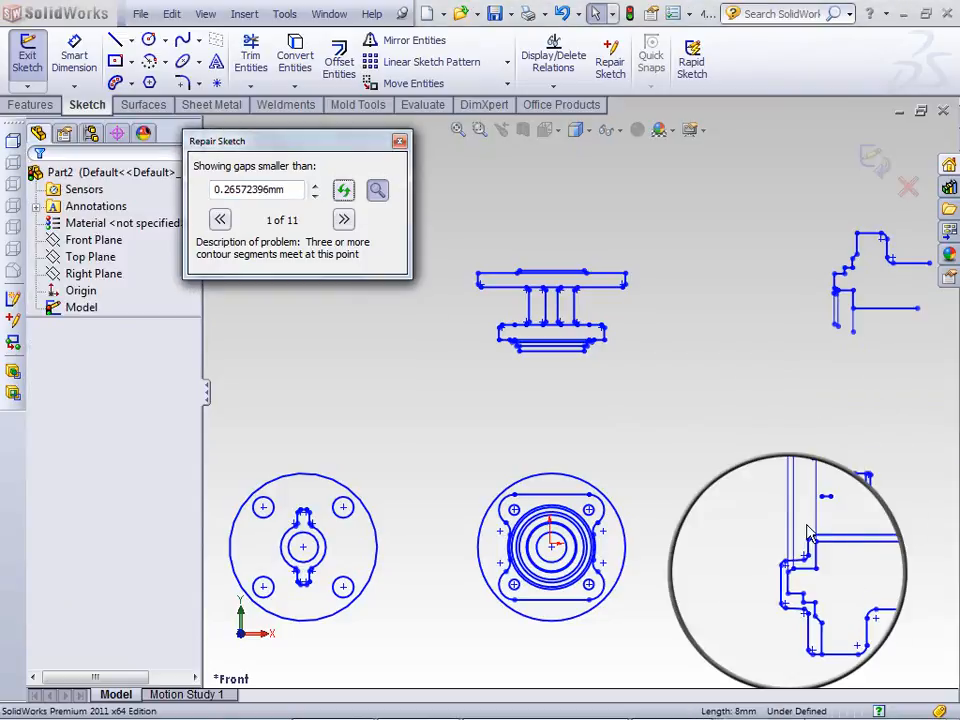
- Delete the vertical lines joining the section view's halves and the short leftover segment, and recheck the sketch
click(795, 523)
key(Delete)
click(788, 523)
key(Delete)
click(817, 510)
key(Delete)
click(825, 497)
key(Delete)
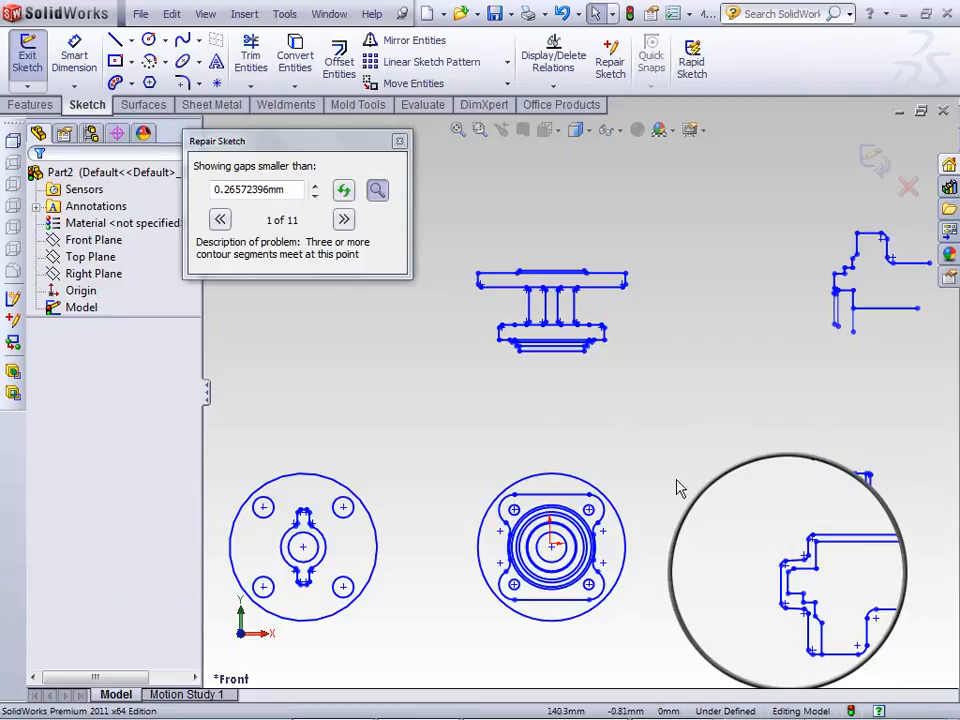
click(344, 190)
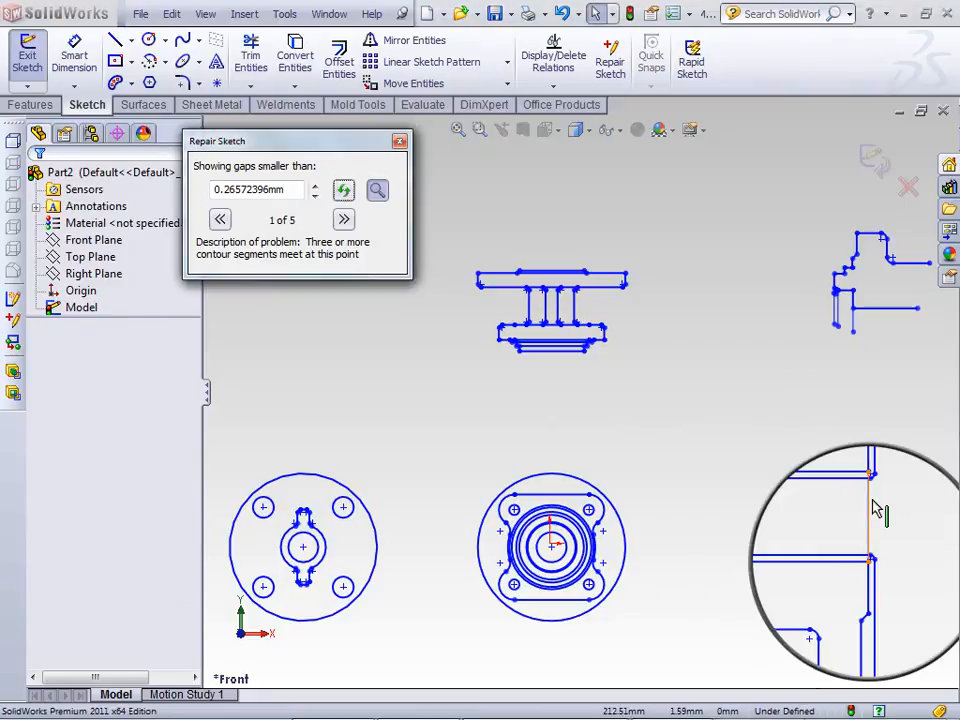
- Delete the vertical line bridging the upper and lower flange halves of the section view, and recheck the sketch
click(872, 512)
key(Delete)
click(344, 192)
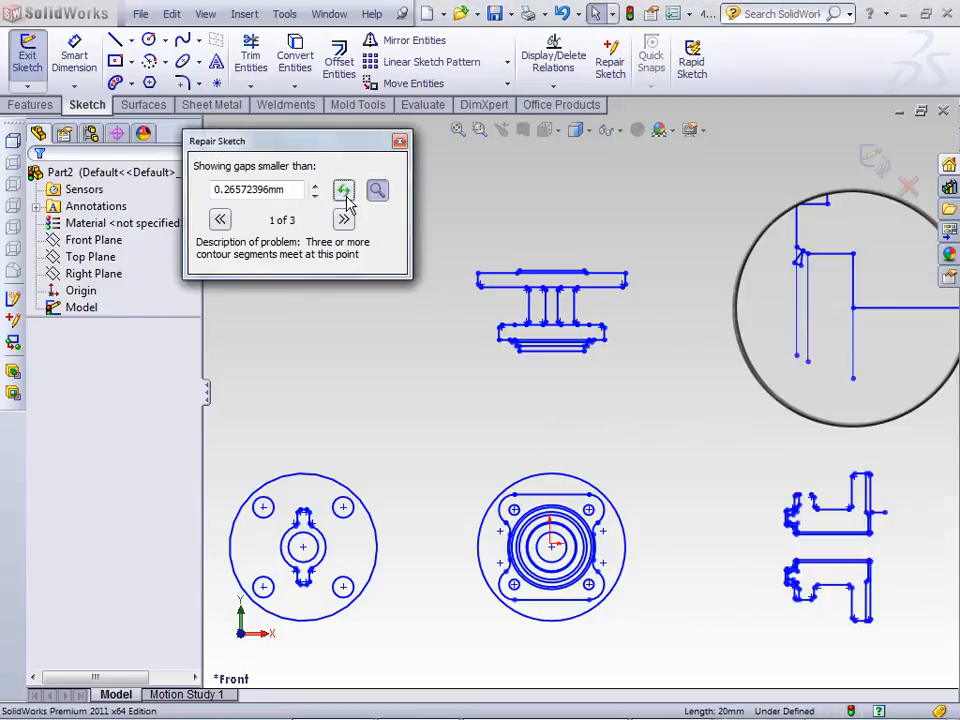
- Delete the stray vertical lines and small leftover segments from the upper partial profile, and recheck the sketch
click(798, 326)
key(Delete)
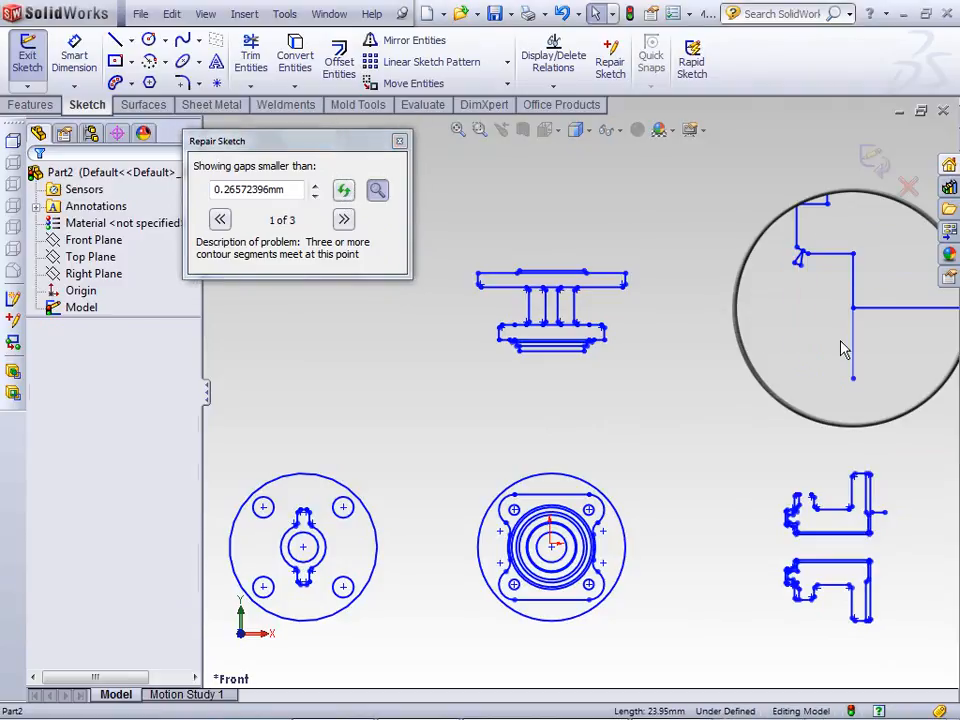
click(852, 346)
key(Delete)
drag(809, 275, 786, 260)
key(Delete)
click(342, 191)
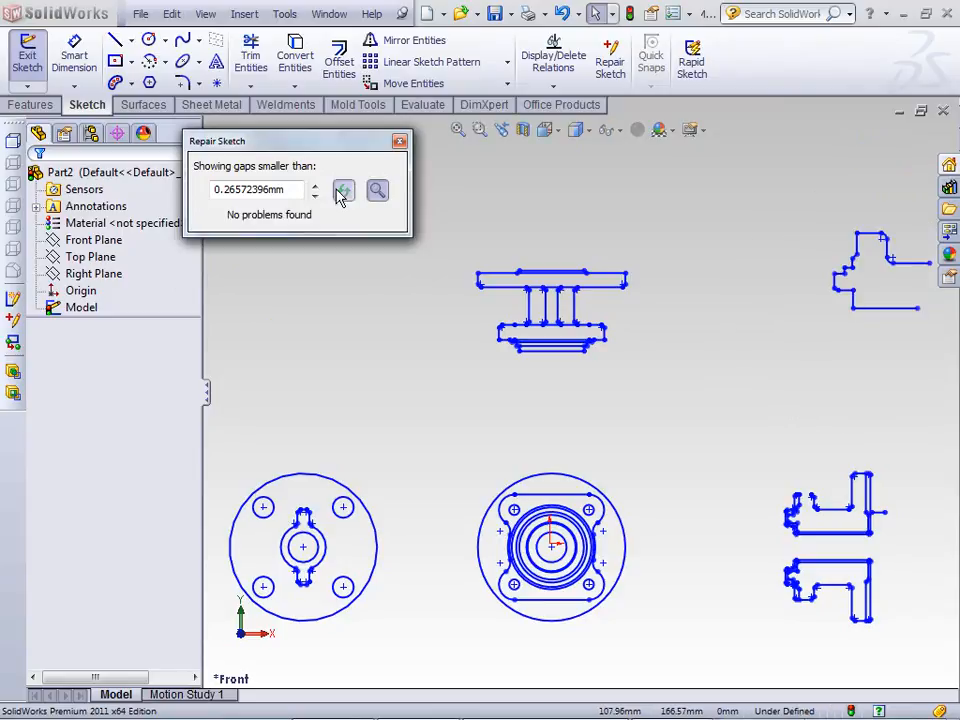
- Close Repair Sketch and exit the sketch with its changes kept
click(399, 141)
key(f)
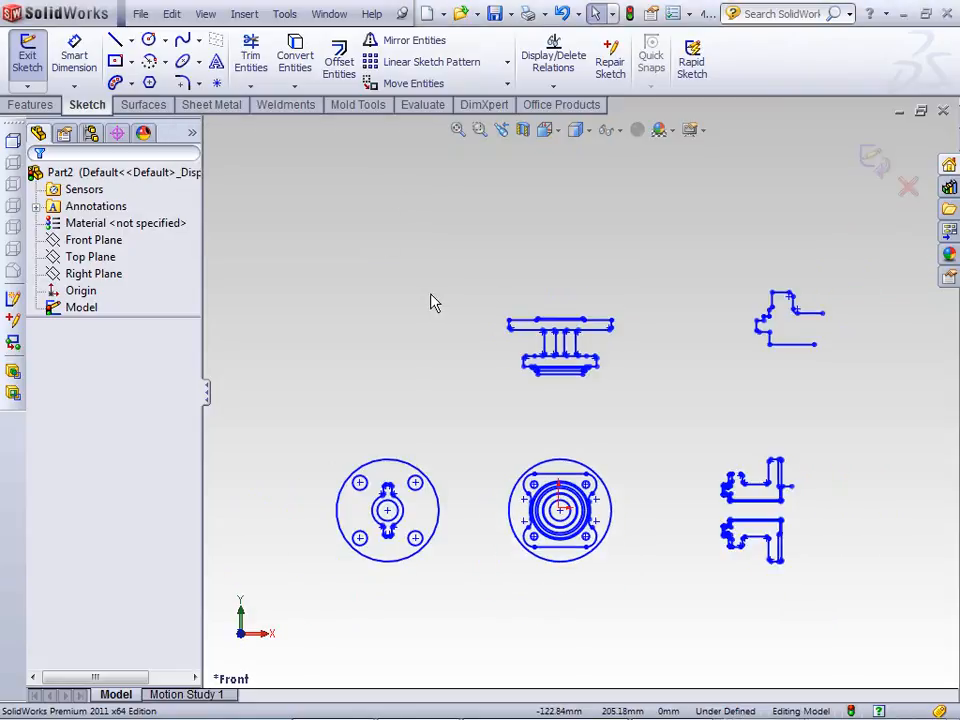
click(908, 187)
click(618, 384)
click(872, 160)
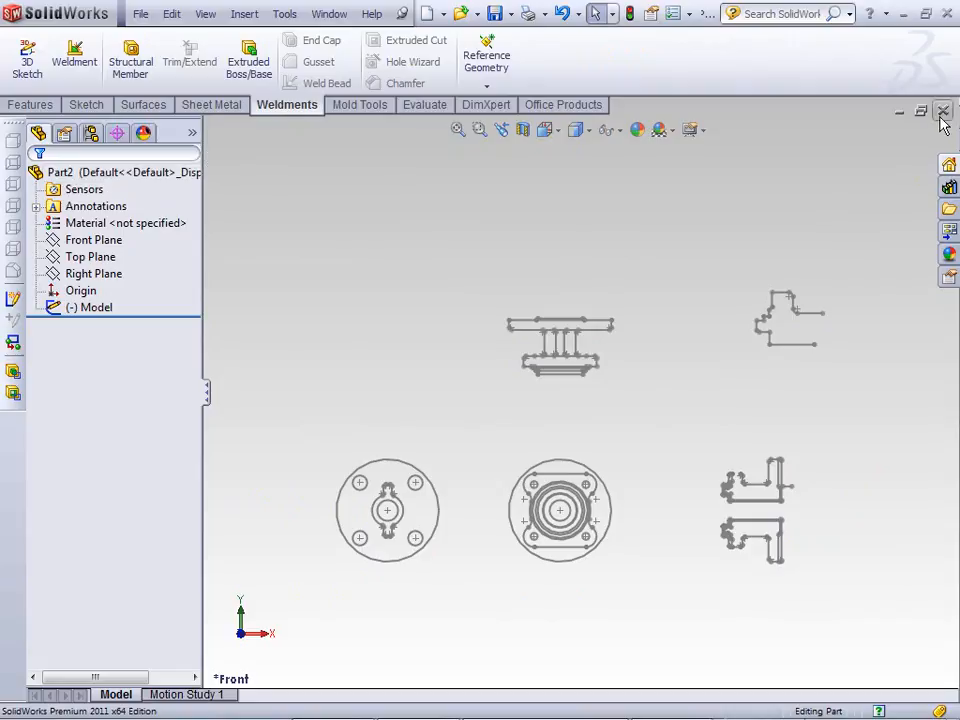
- Close the imported part without saving and create a new part document
key(ctrl+w)
click(543, 393)
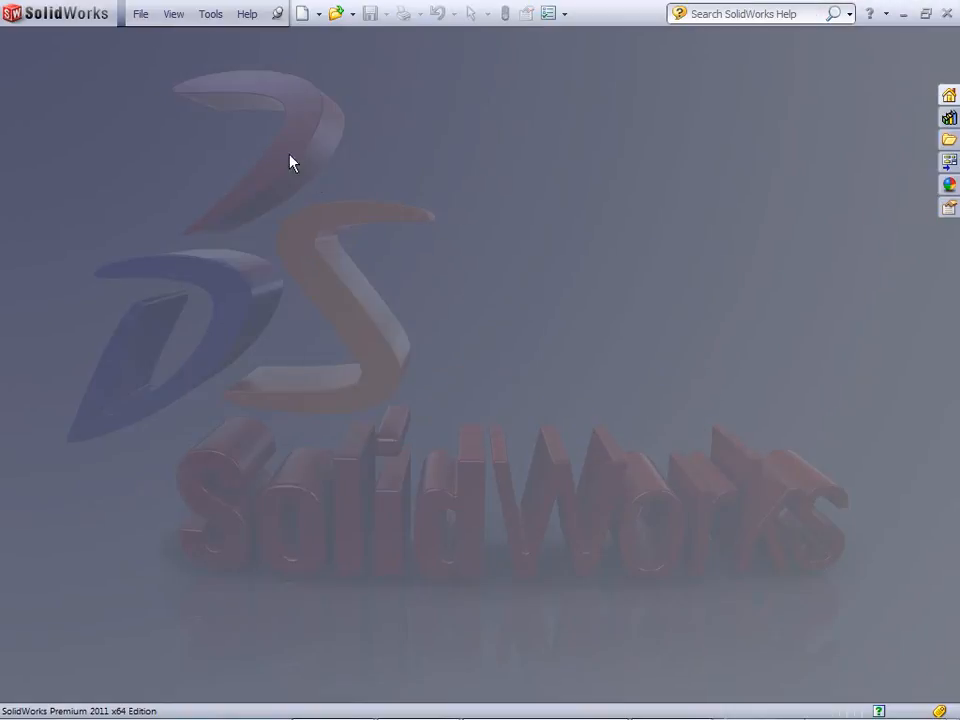
click(141, 14)
click(163, 39)
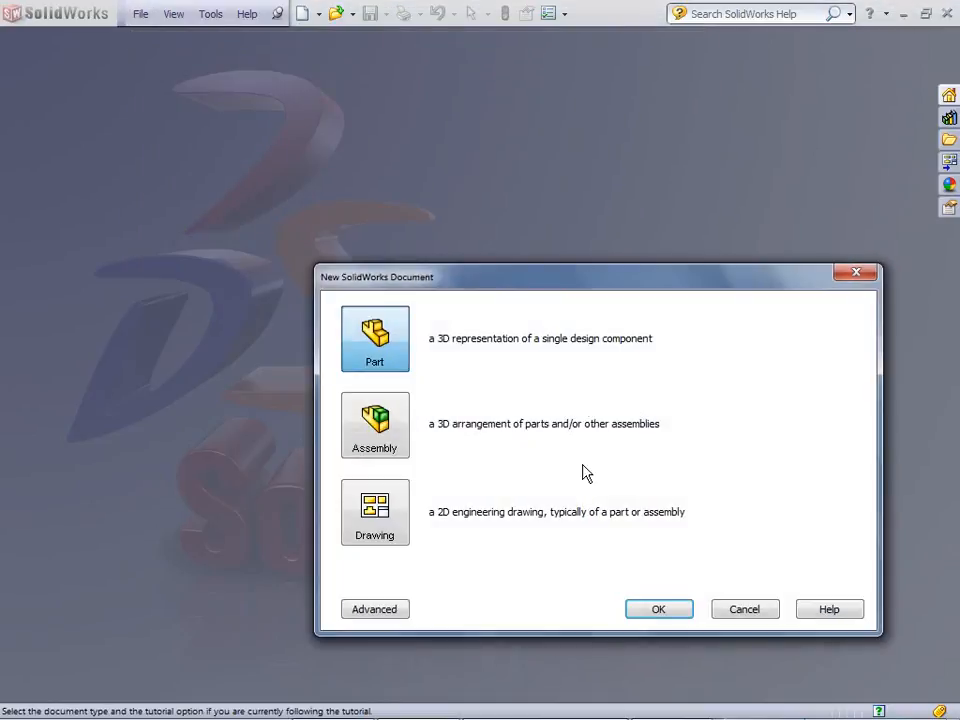
click(658, 609)
- Sketch a center rectangle on the Front Plane, centred on the origin and about 219 mm wide
click(92, 241)
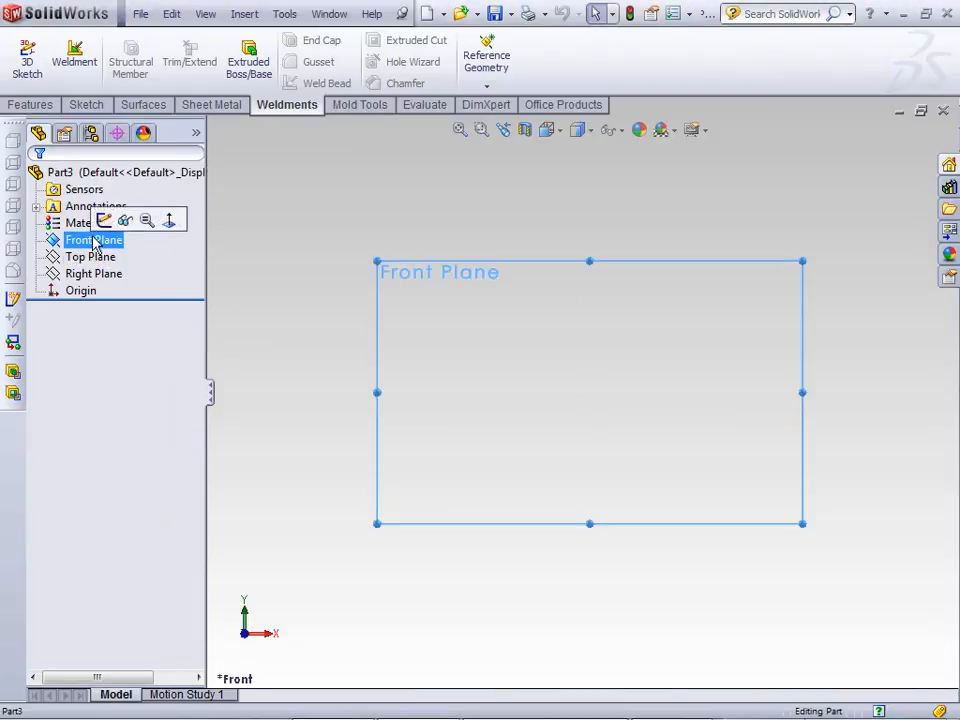
click(104, 220)
key(s)
click(569, 400)
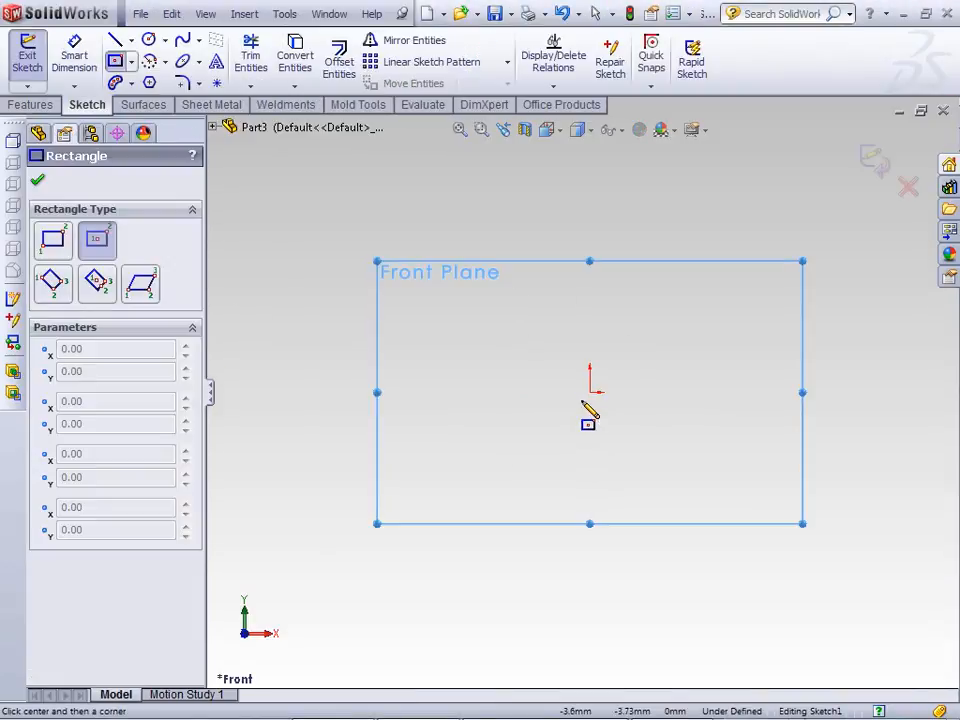
click(590, 392)
click(330, 182)
- Dimension the rectangle's top and left edges at 220 mm each
key(s)
click(491, 242)
click(490, 182)
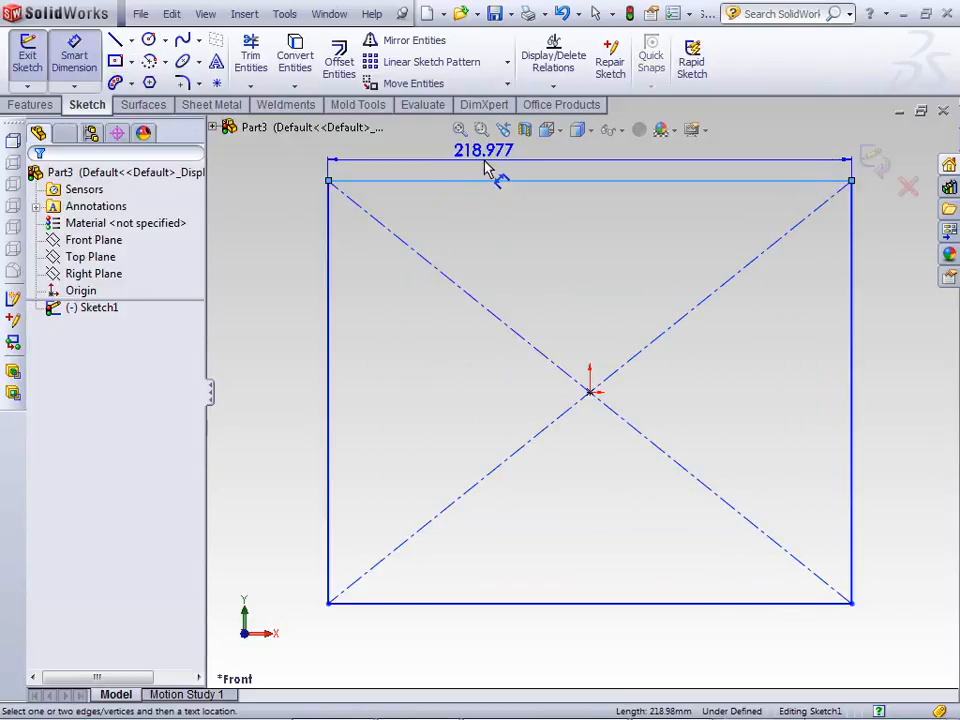
click(488, 170)
text(220)
key(Return)
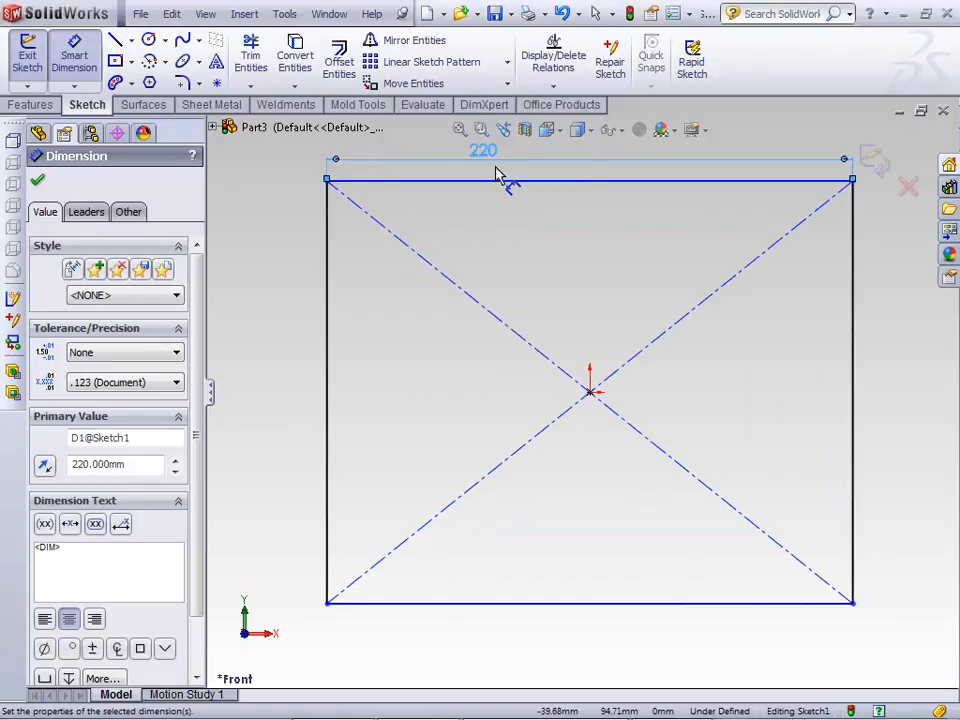
click(401, 354)
click(378, 352)
text(220)
key(Return)
click(323, 393)
key(Escape)
- Extrude the square from its sketch plane into a thick block using a Blind end condition
key(f)
click(30, 104)
click(35, 60)
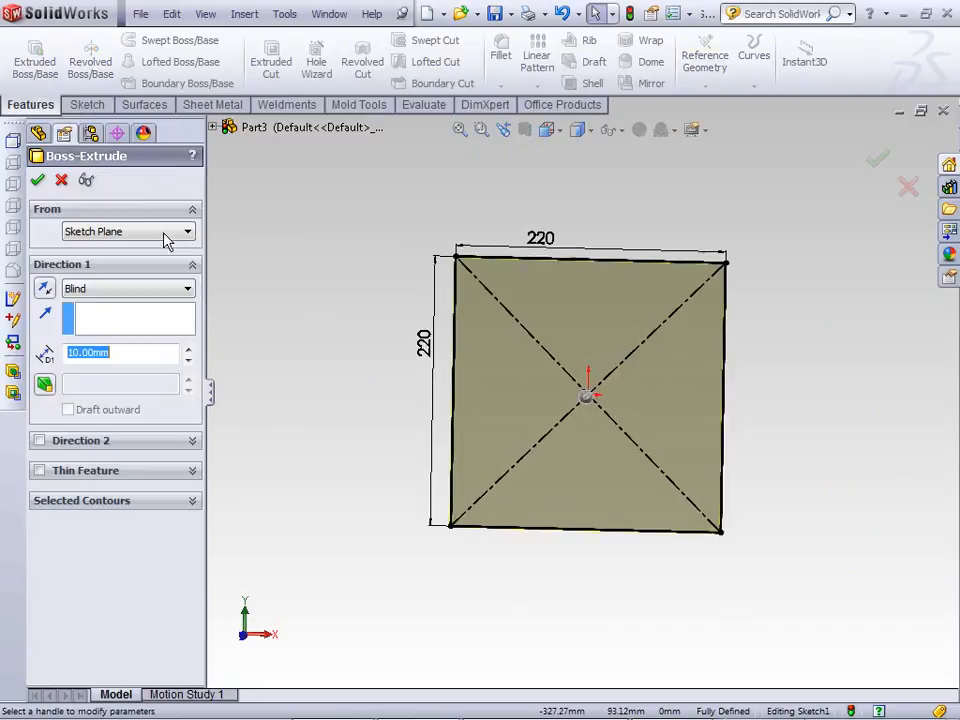
click(189, 349)
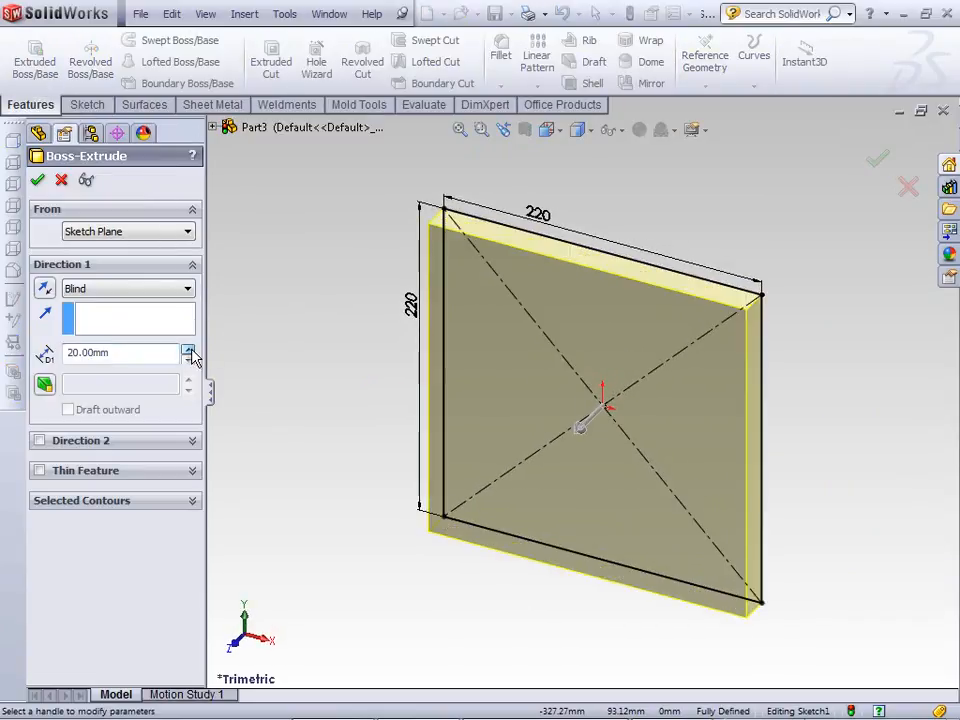
click(37, 179)
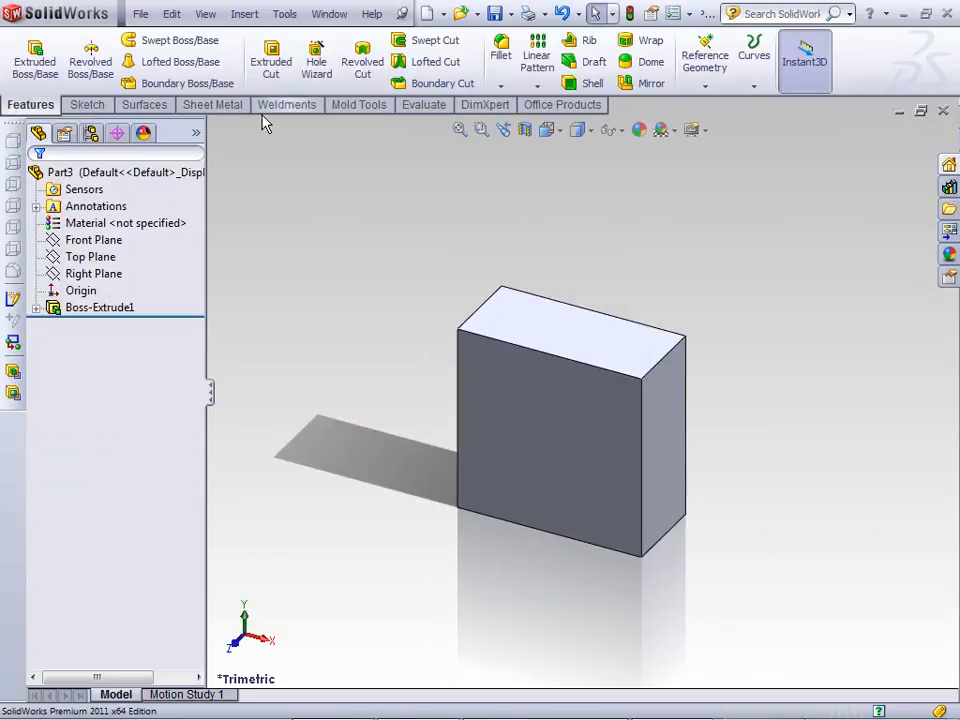
- Examine the Save As file types, including IFC 2x3 (*.ifc), and cancel without saving
click(141, 13)
click(167, 171)
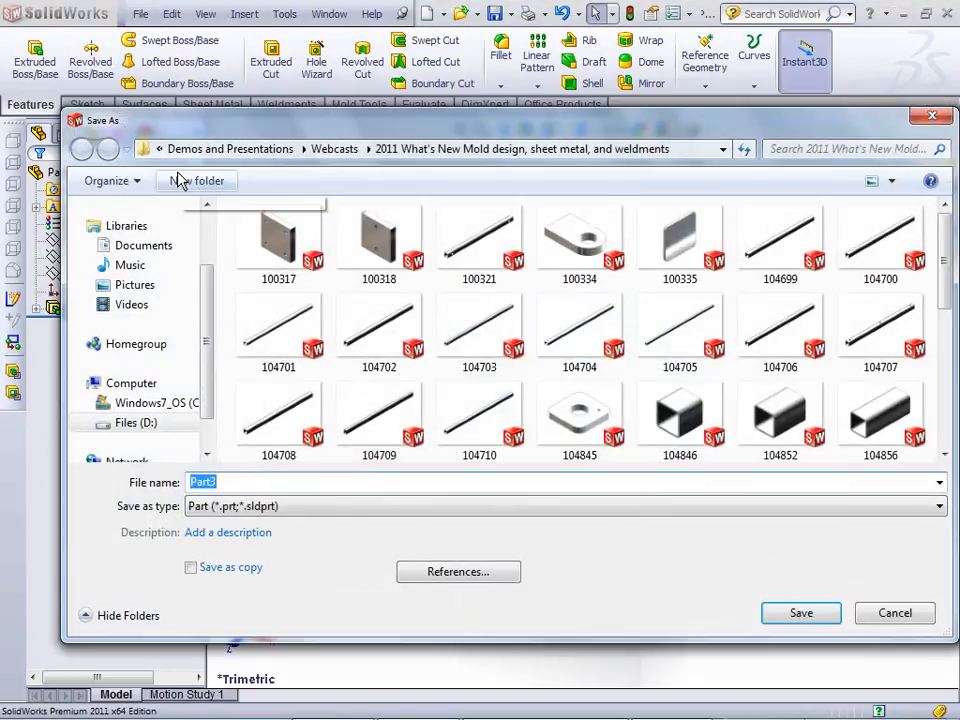
click(643, 506)
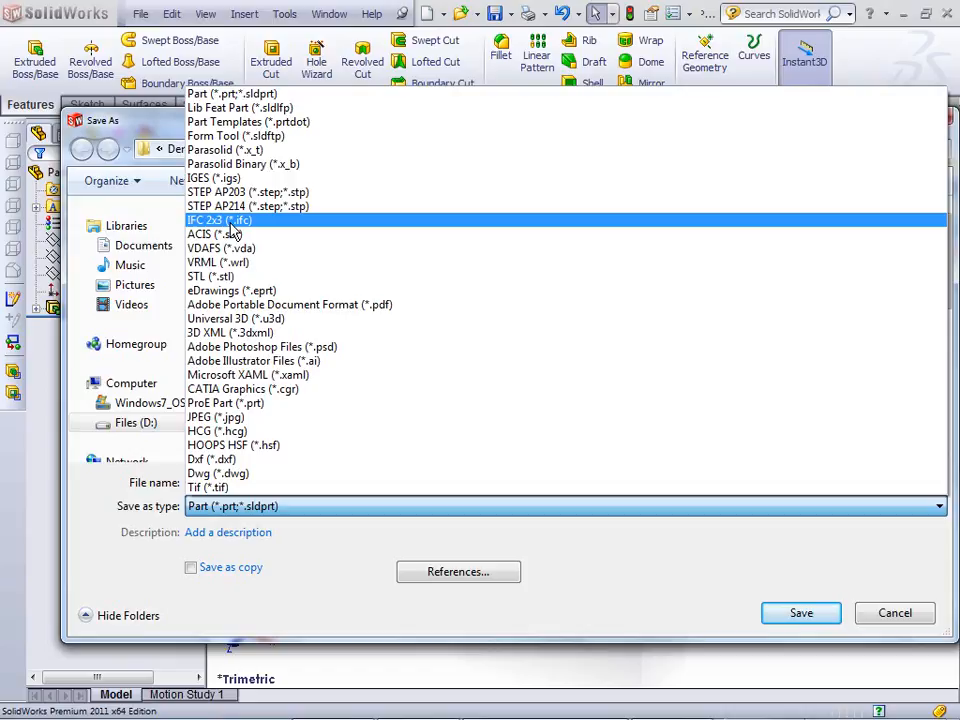
click(376, 550)
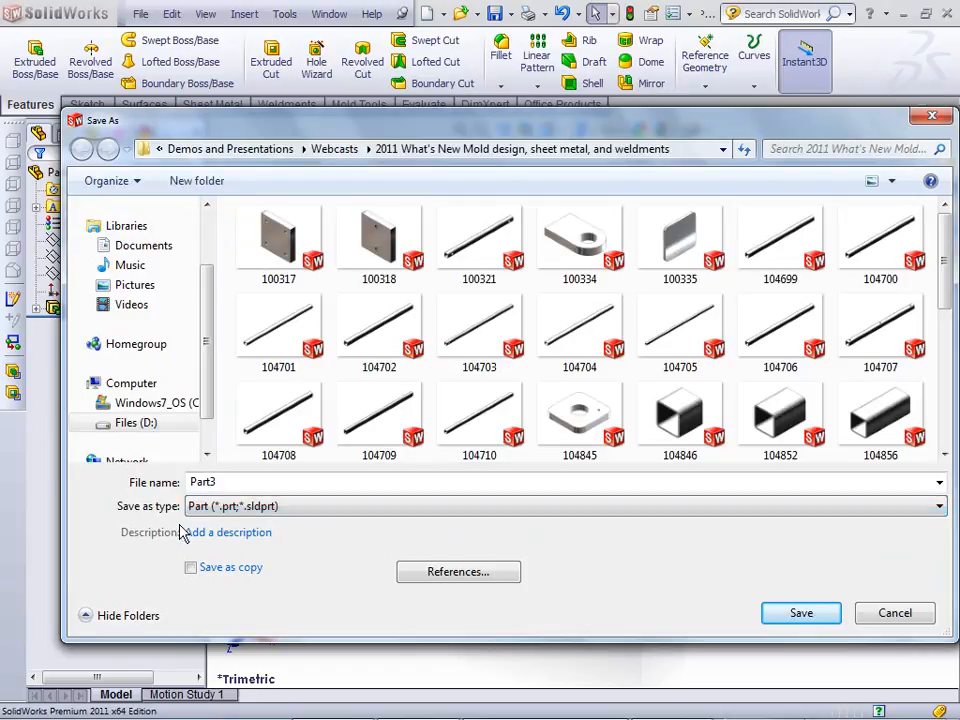
click(926, 614)
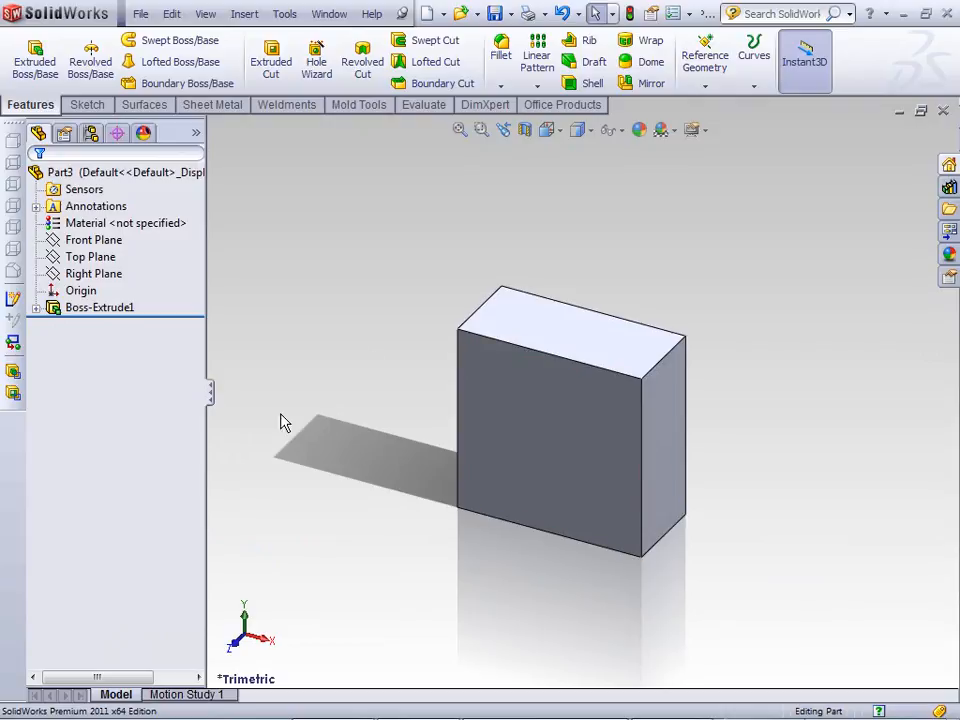
- Close the block part without saving, switch to the PowerPoint slide show and advance to the Other Stuff slide
click(946, 113)
click(551, 394)
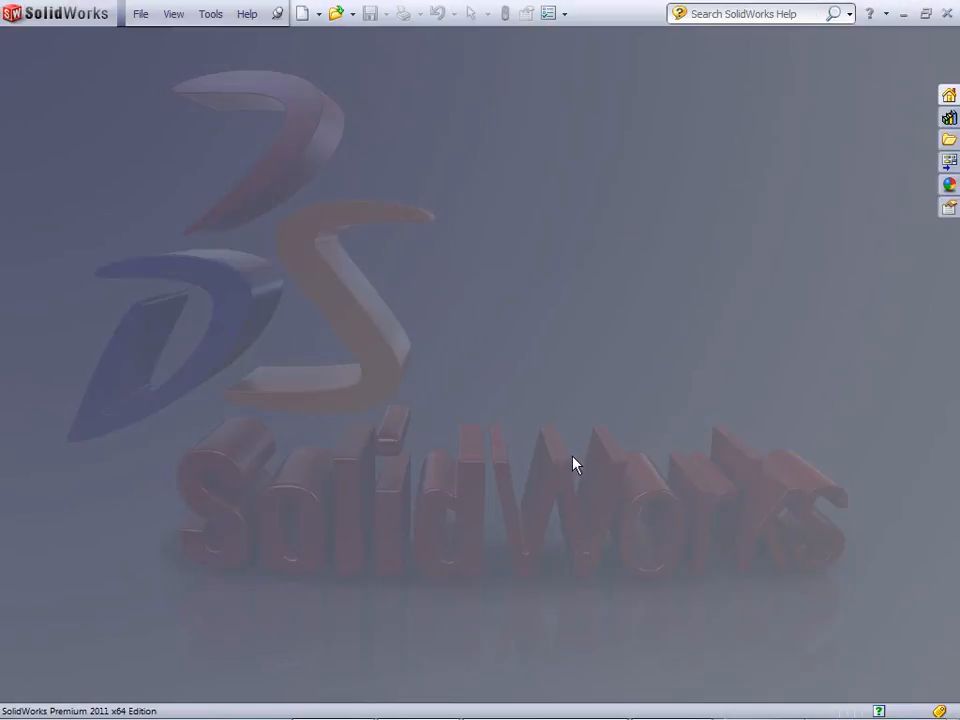
key(alt+Tab)
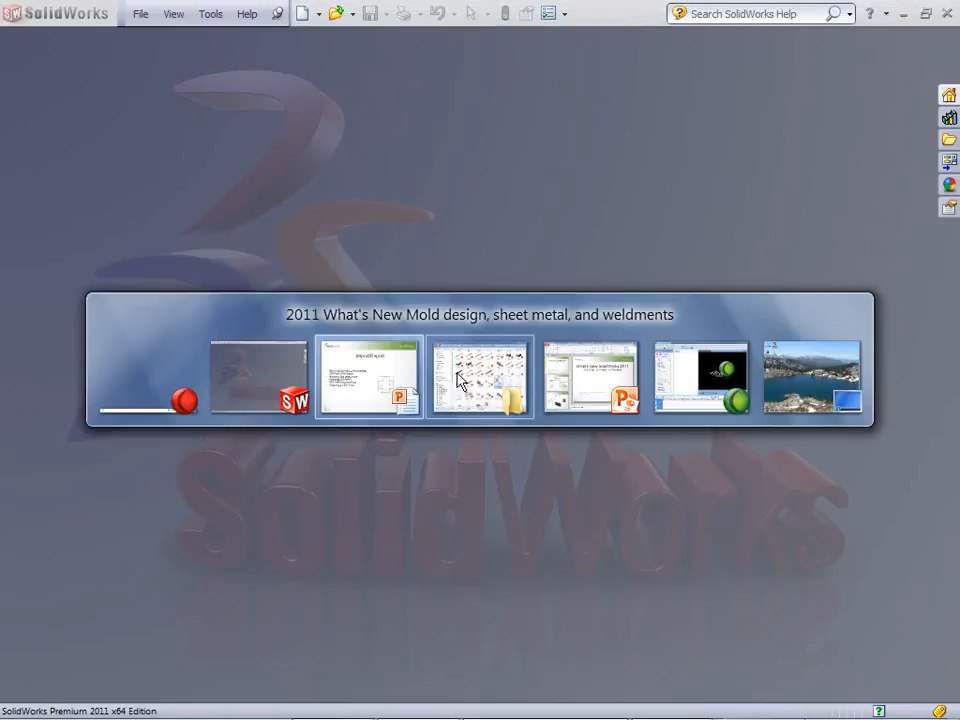
key(Right)
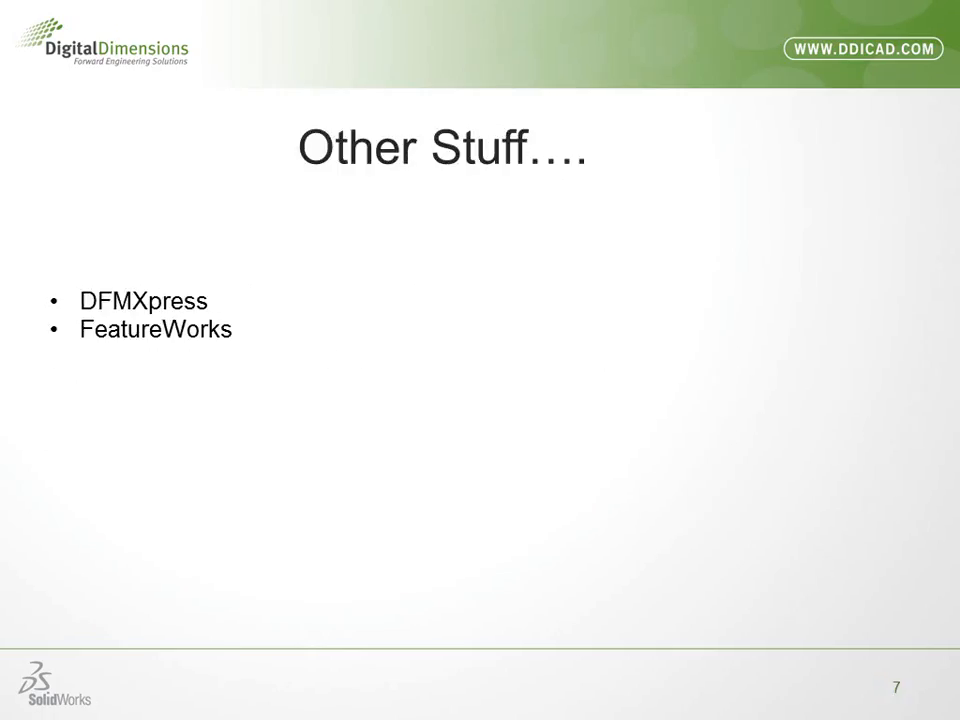
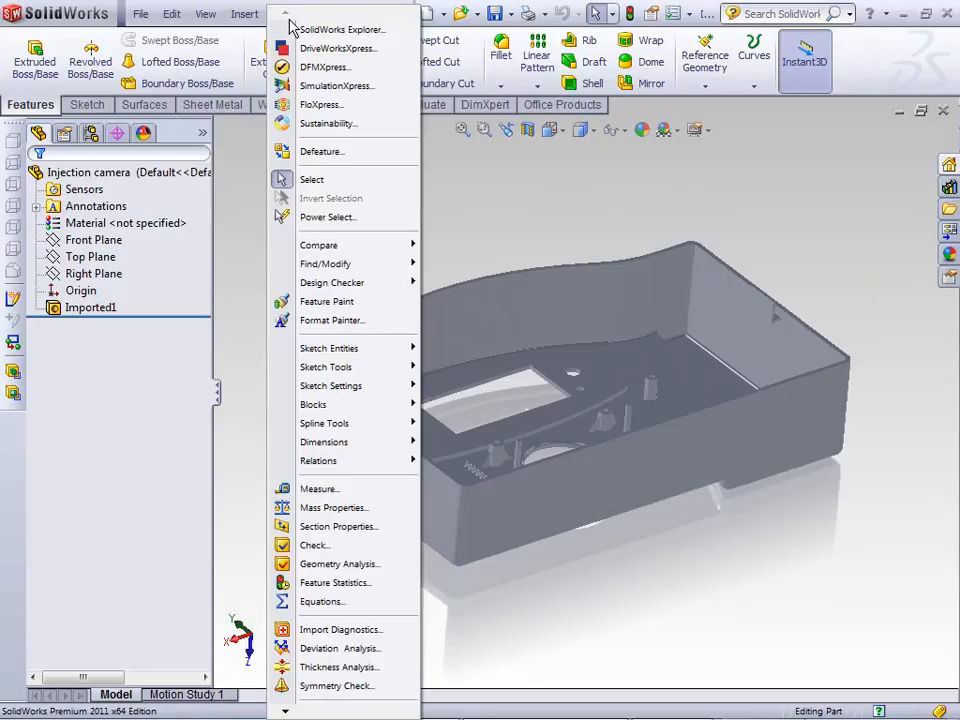
- Start DFMXpress on the Injection camera part and choose Injection Molding as the manufacturing process
click(320, 67)
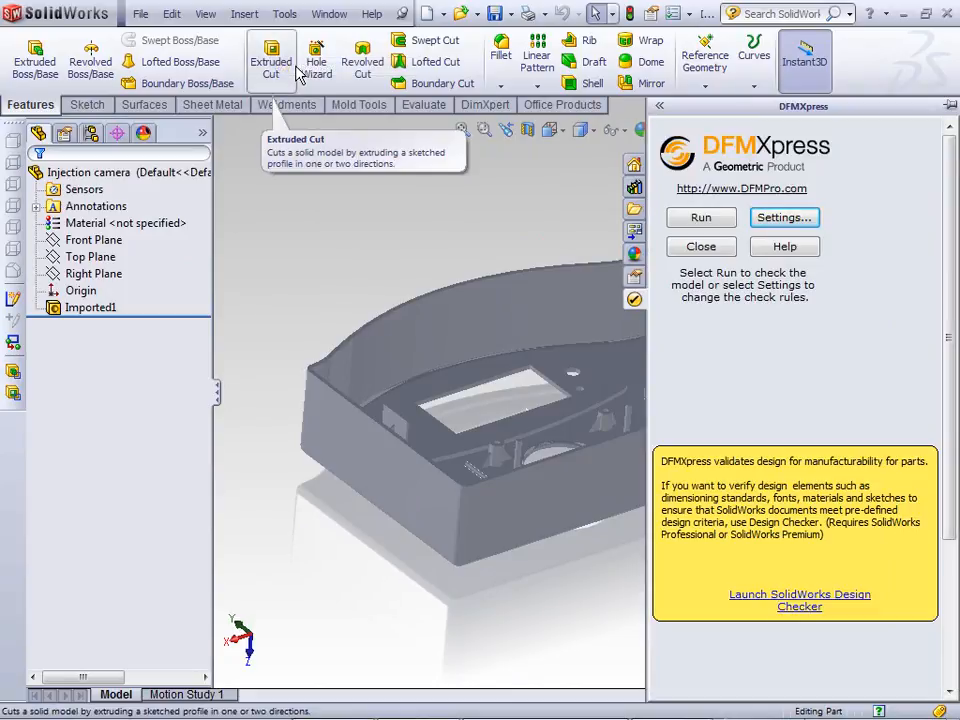
click(783, 220)
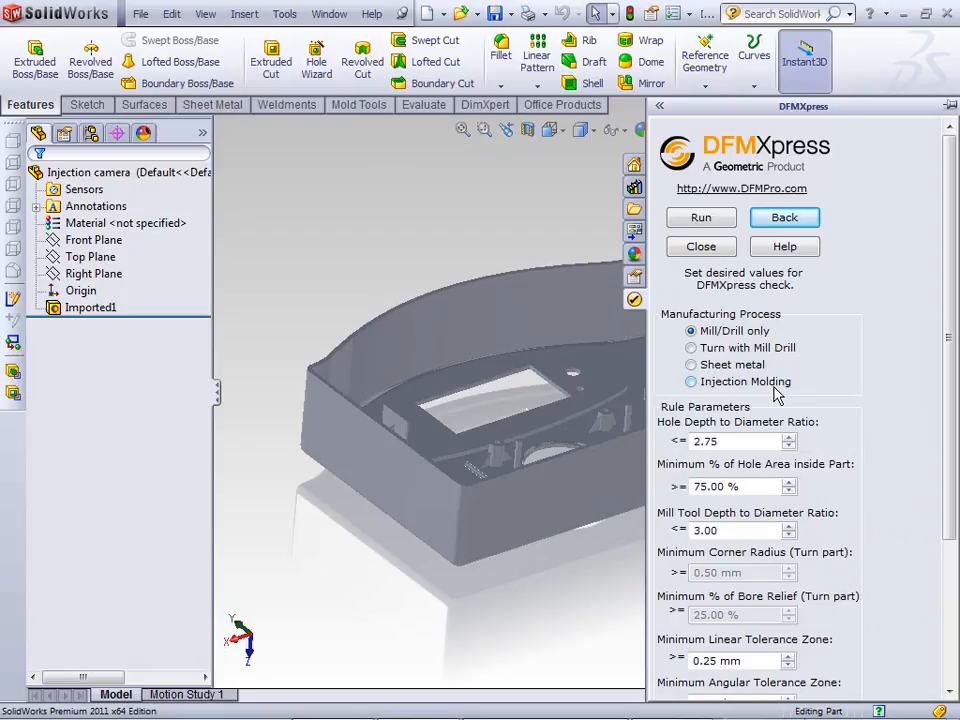
click(691, 382)
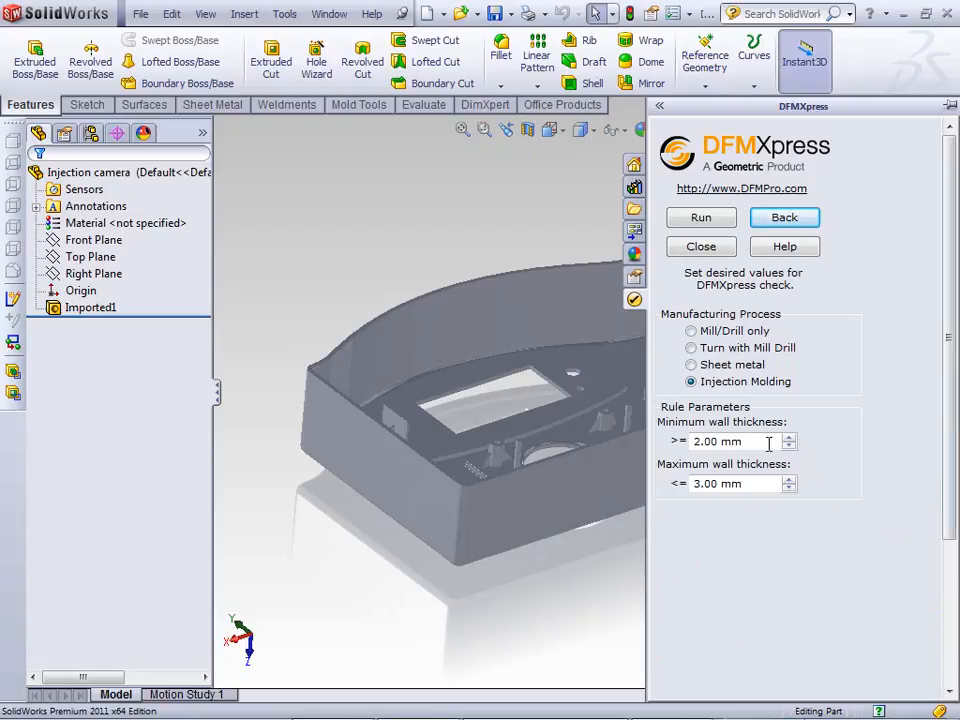
- Set the maximum wall thickness rule to 6 mm
click(730, 441)
click(755, 484)
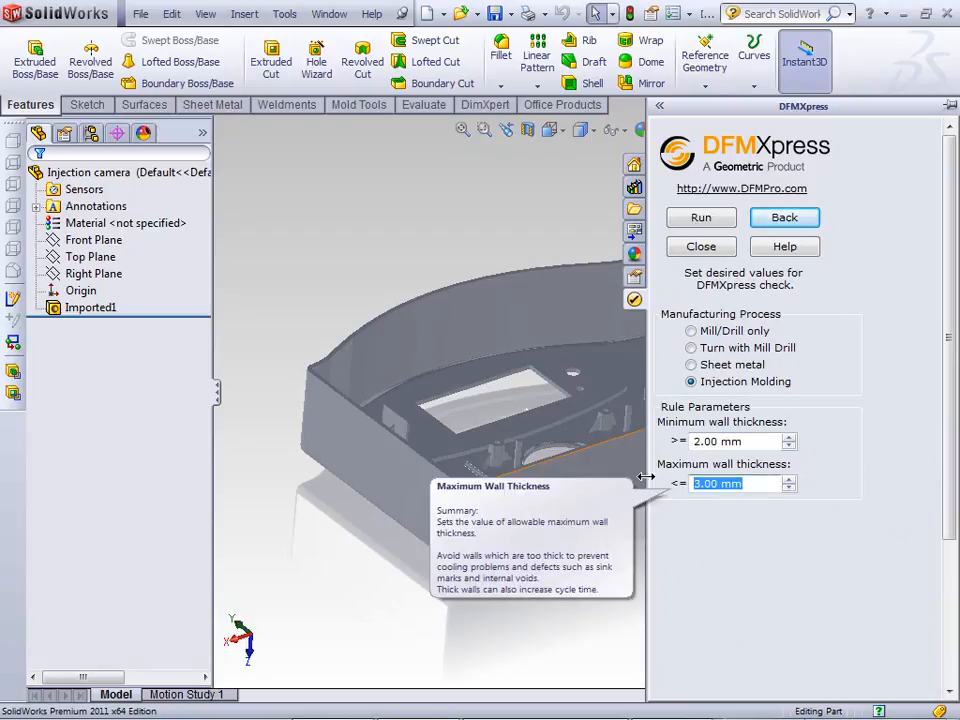
click(705, 442)
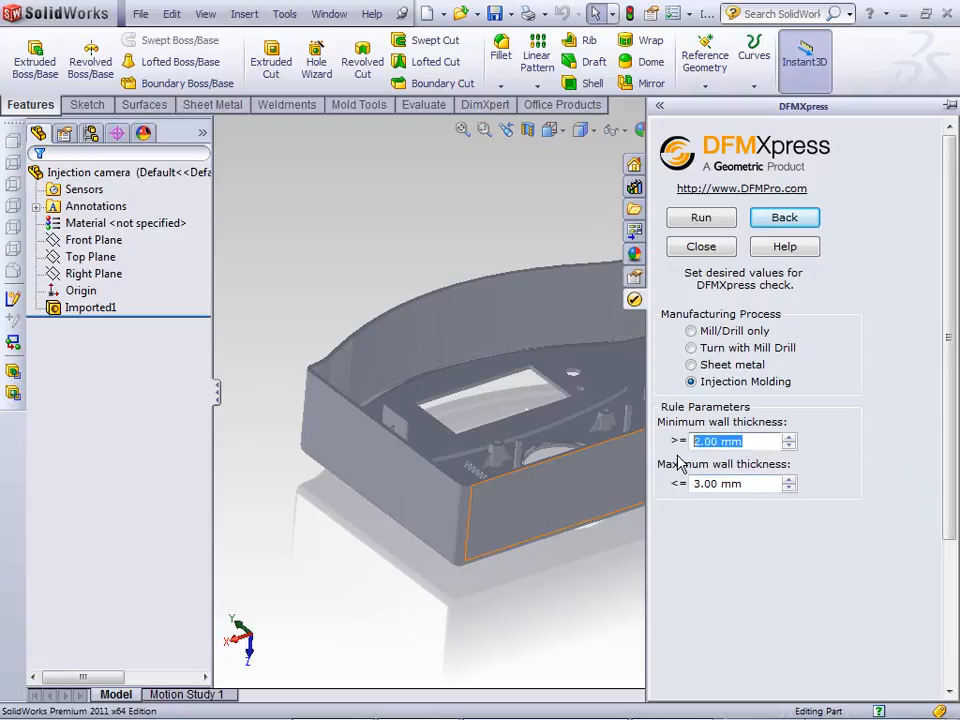
key(Tab)
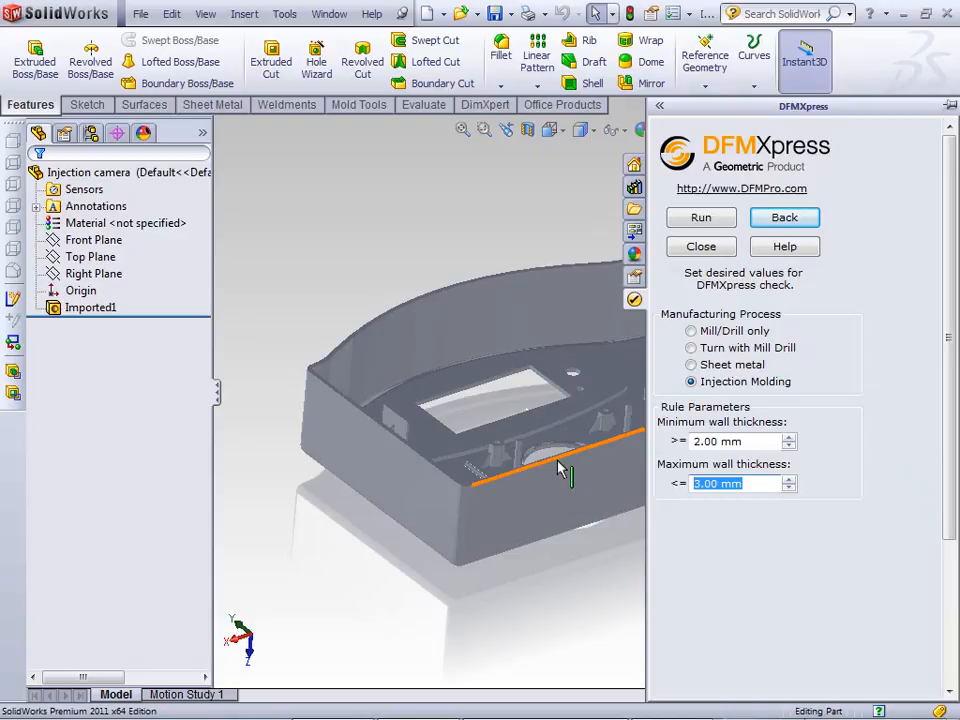
text(6)
click(856, 407)
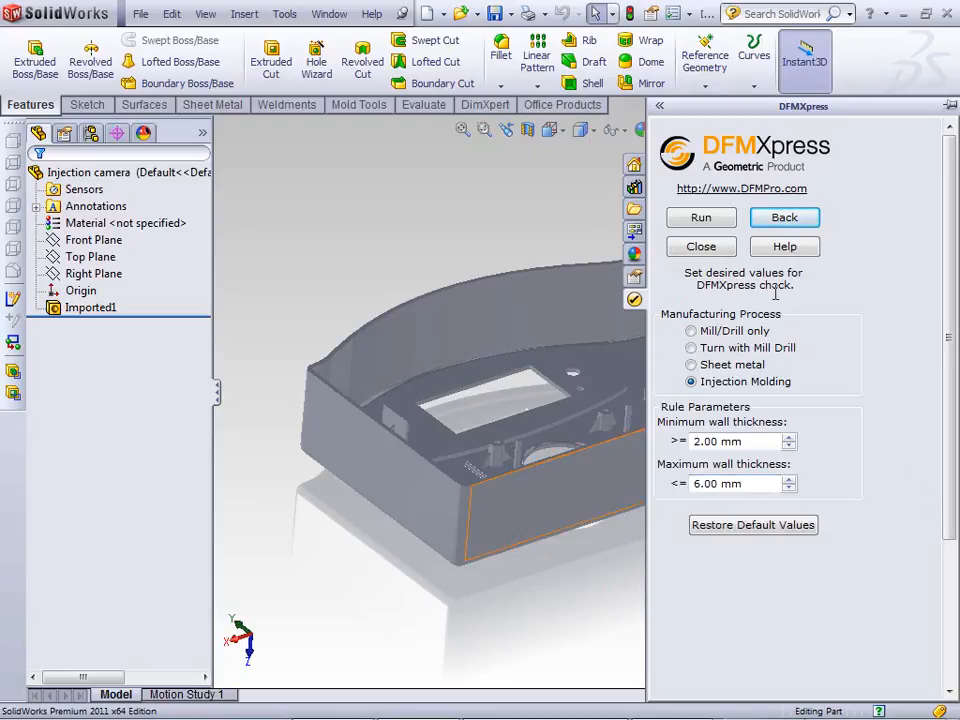
- Run the DFMXpress check and examine Instance[1] under the failed Maximum Wall Thickness rule
click(720, 224)
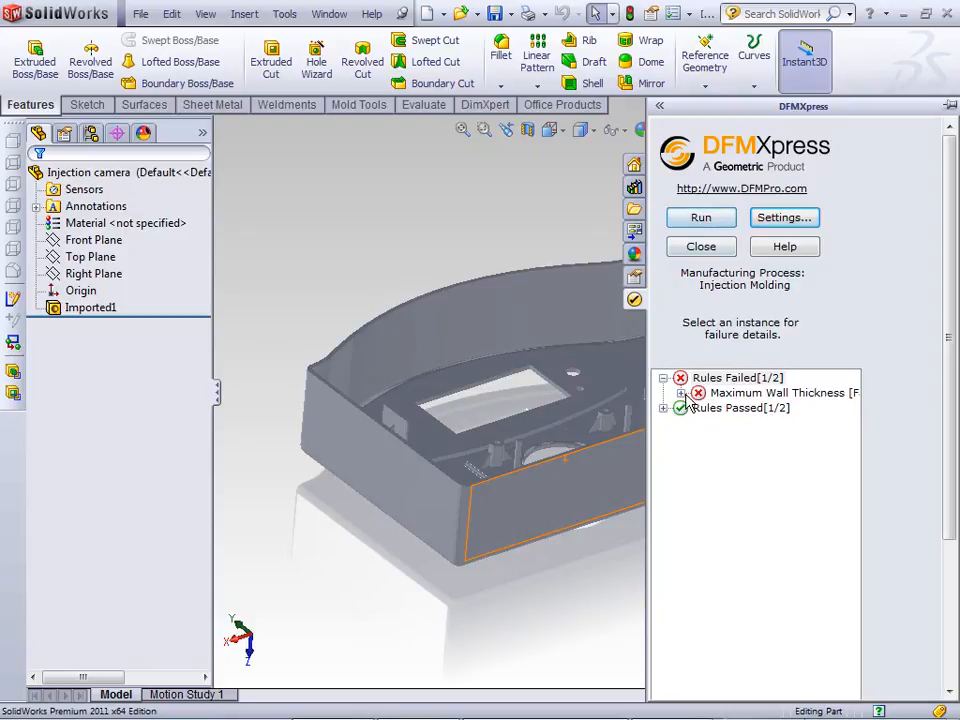
double_click(762, 393)
click(762, 408)
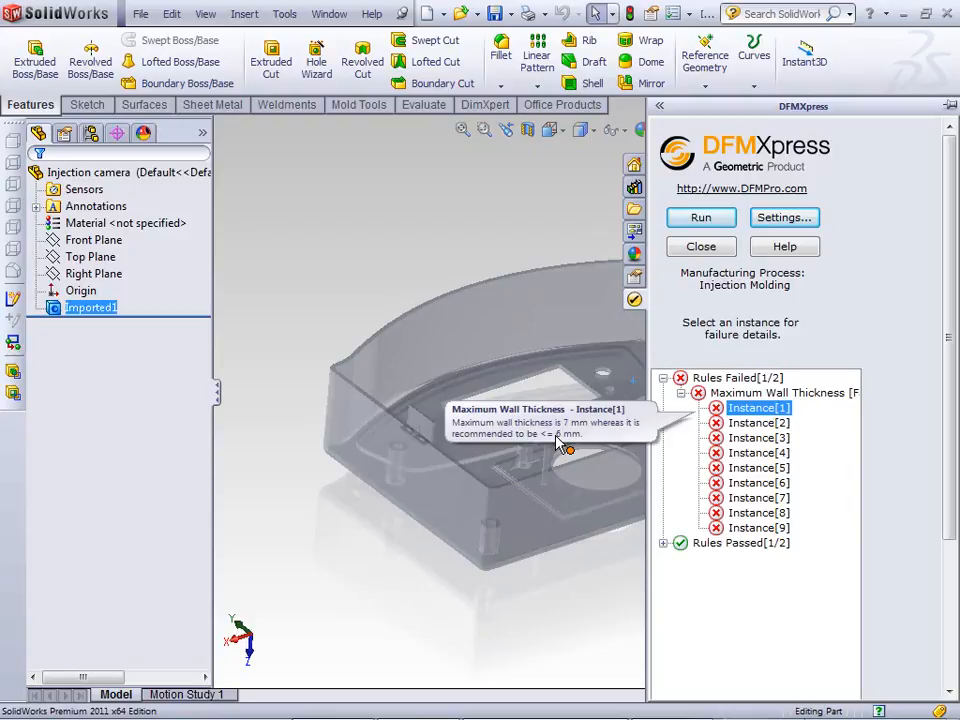
- Examine failed instances 2 through 9 of the Maximum Wall Thickness rule, and collapse the failed rules in the results
click(748, 423)
click(748, 438)
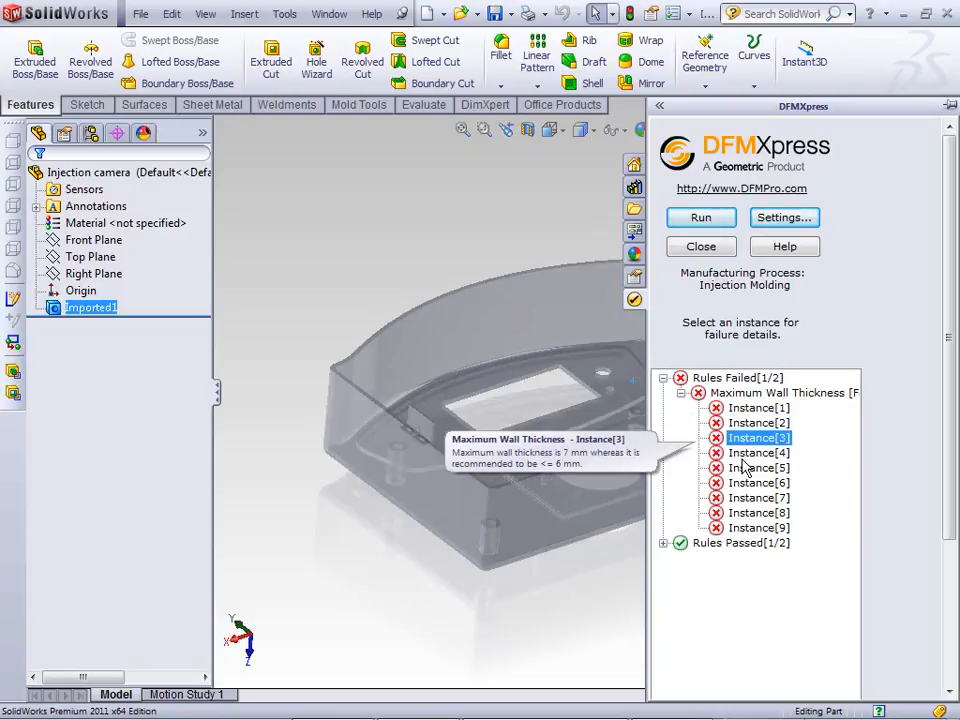
click(756, 453)
click(754, 470)
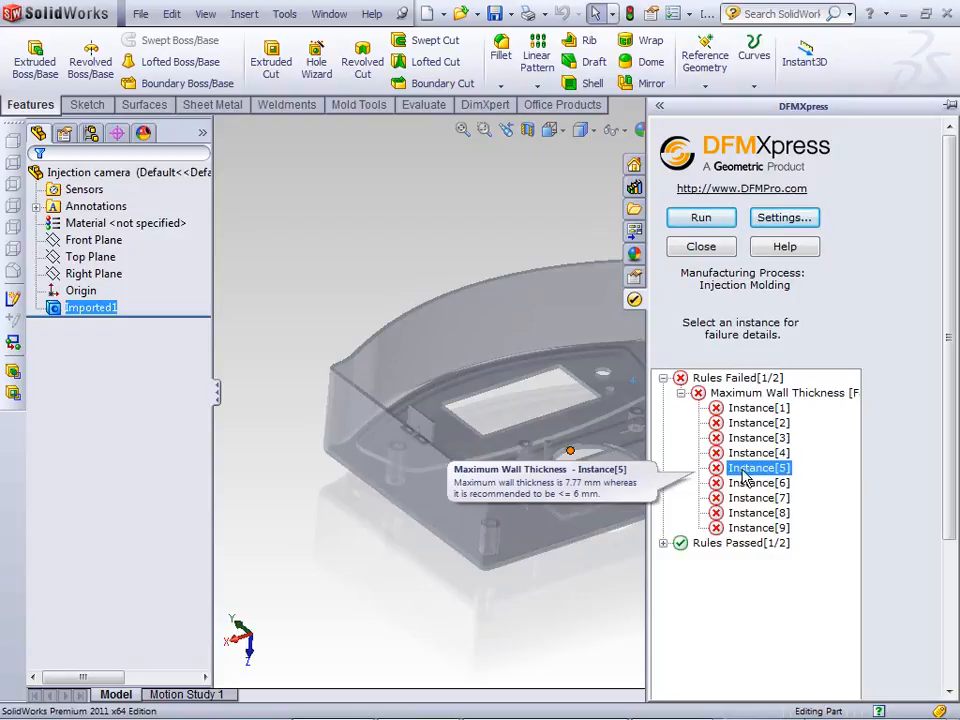
click(745, 485)
click(745, 498)
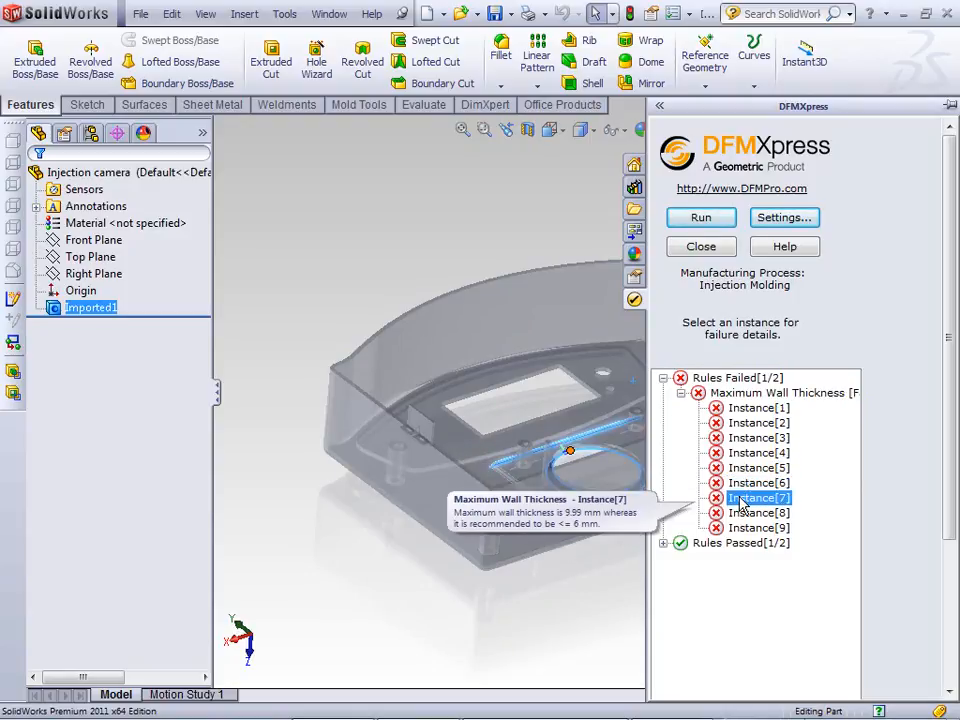
click(747, 513)
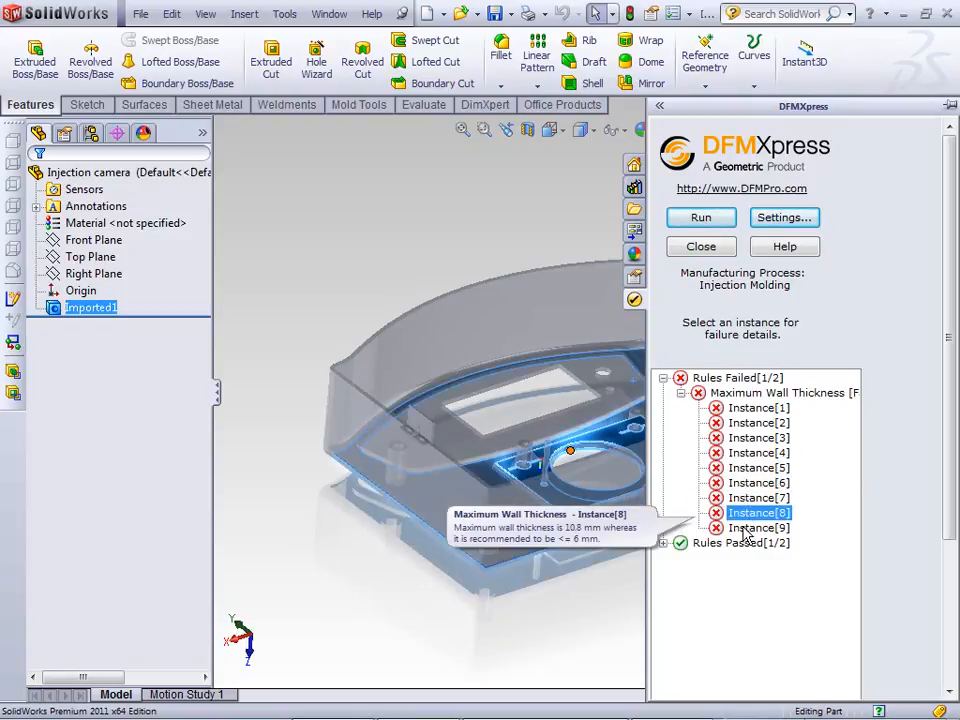
click(745, 530)
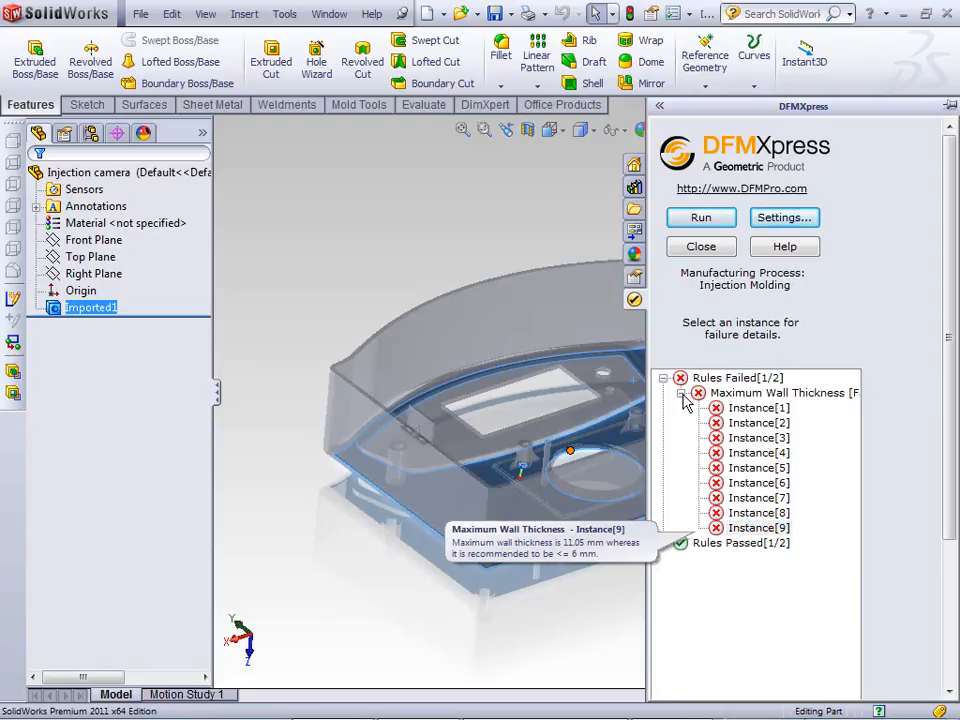
click(681, 394)
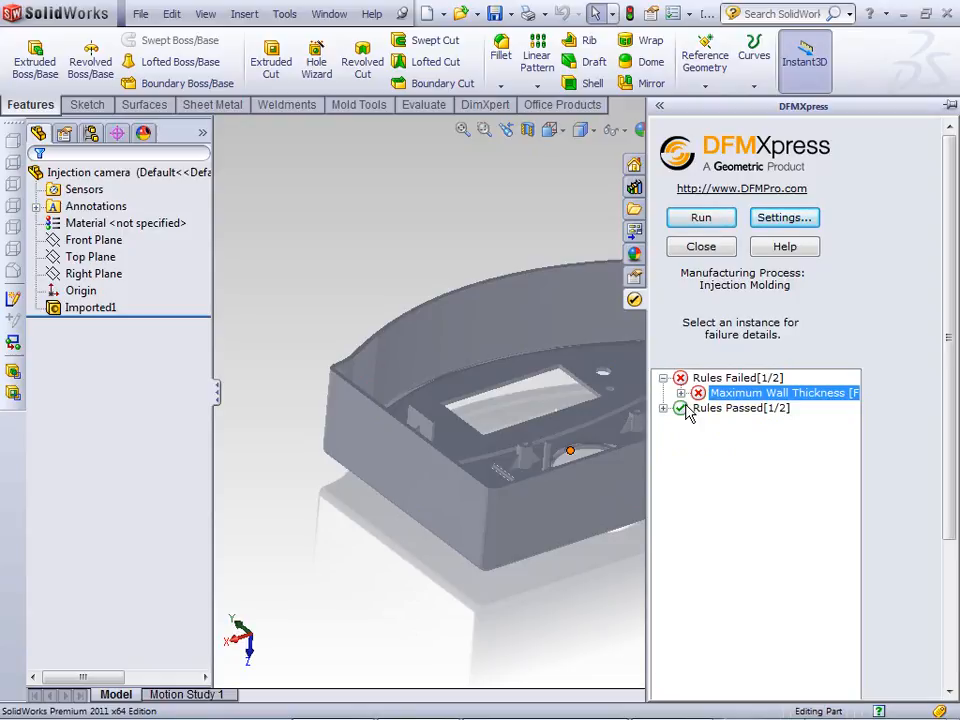
click(663, 378)
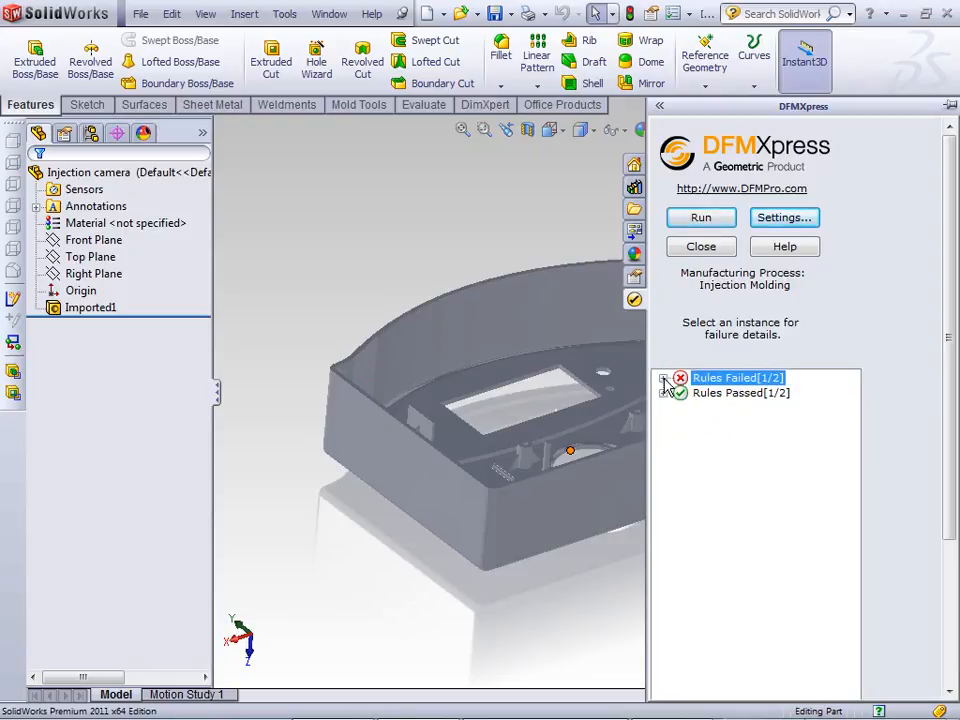
- Close the Injection camera part without saving it
click(433, 208)
middle_drag(519, 232, 441, 278)
scroll(467, 246, up, 3)
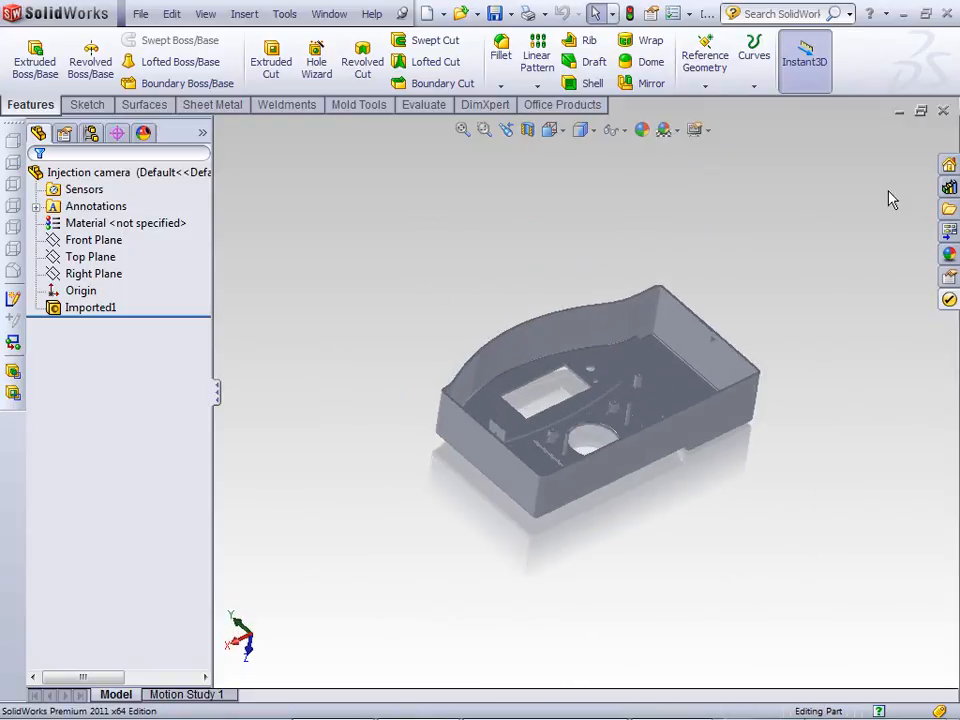
click(943, 112)
click(540, 396)
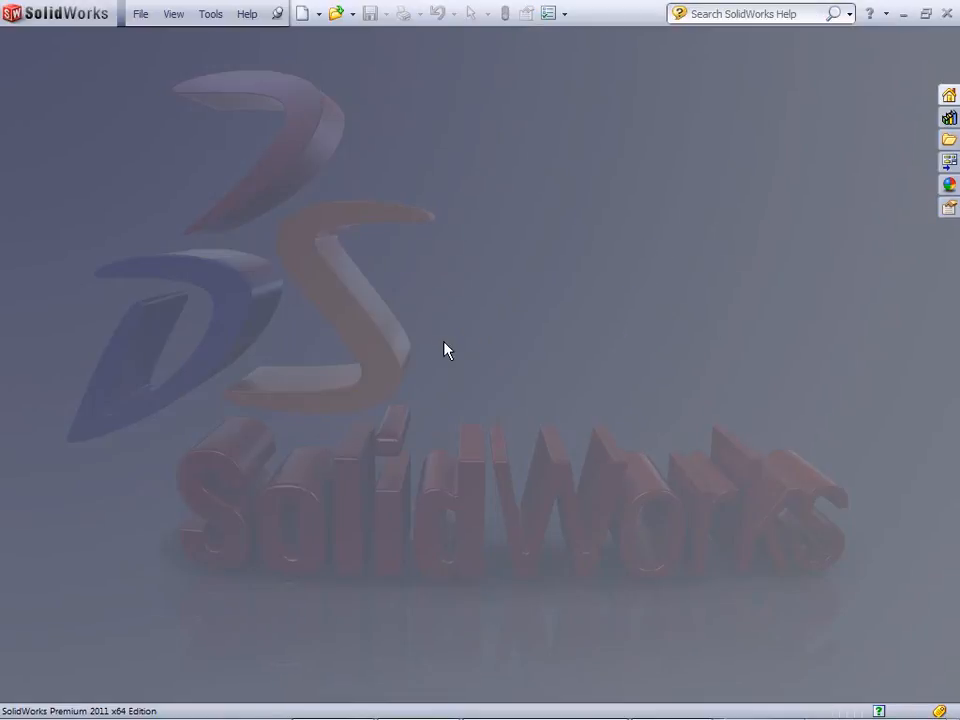
- Open the Parasolid file featureworks-bosssweep.x_t from the webcast folder
click(140, 14)
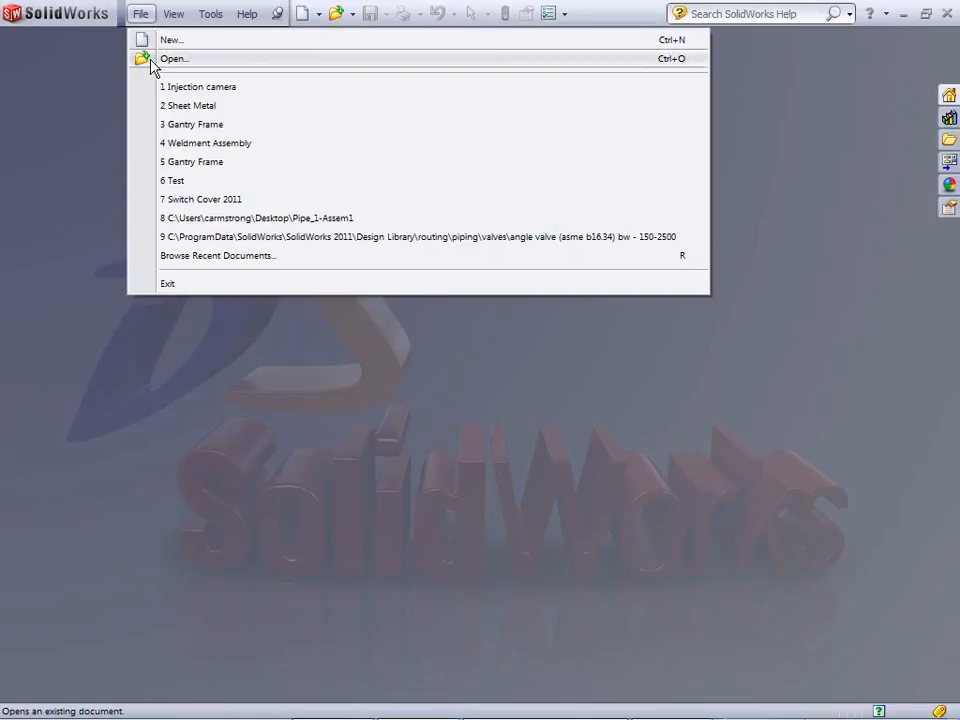
click(150, 58)
click(850, 554)
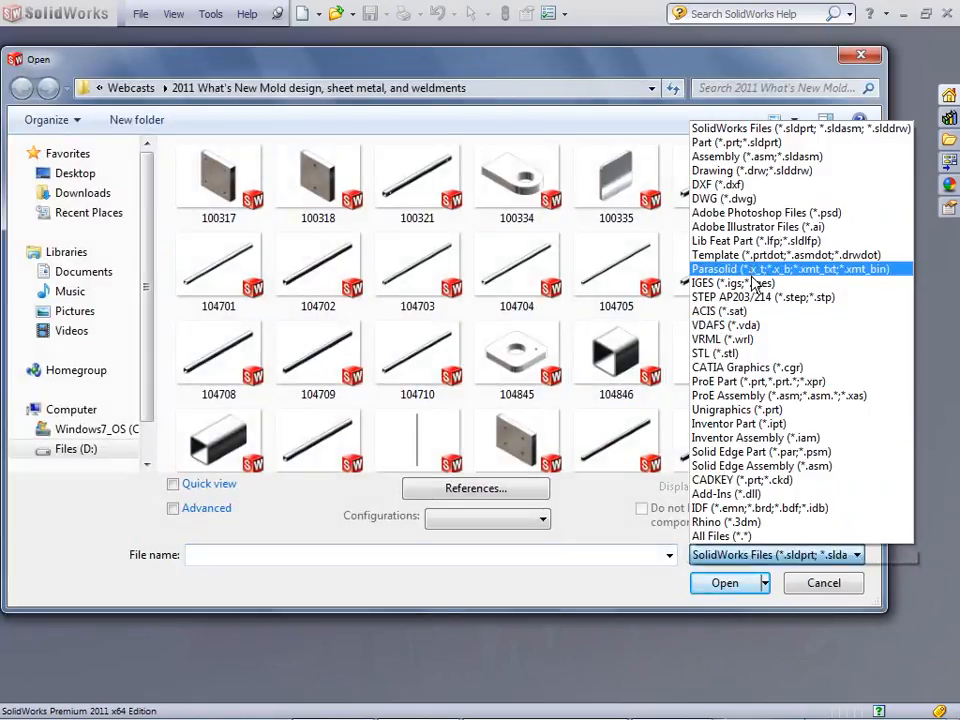
click(745, 269)
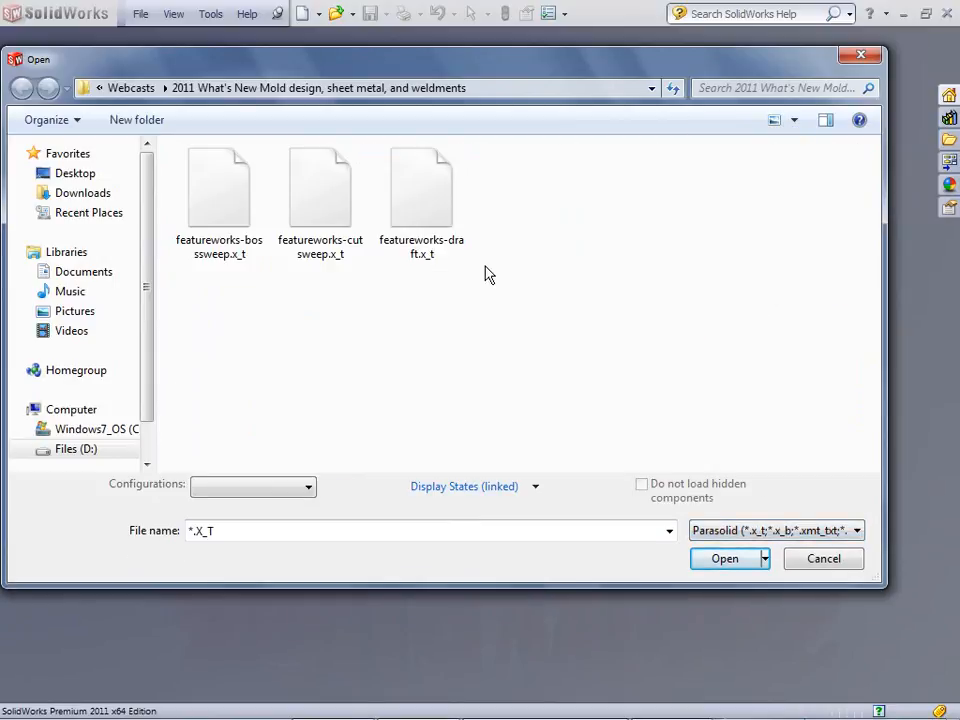
click(208, 216)
click(722, 562)
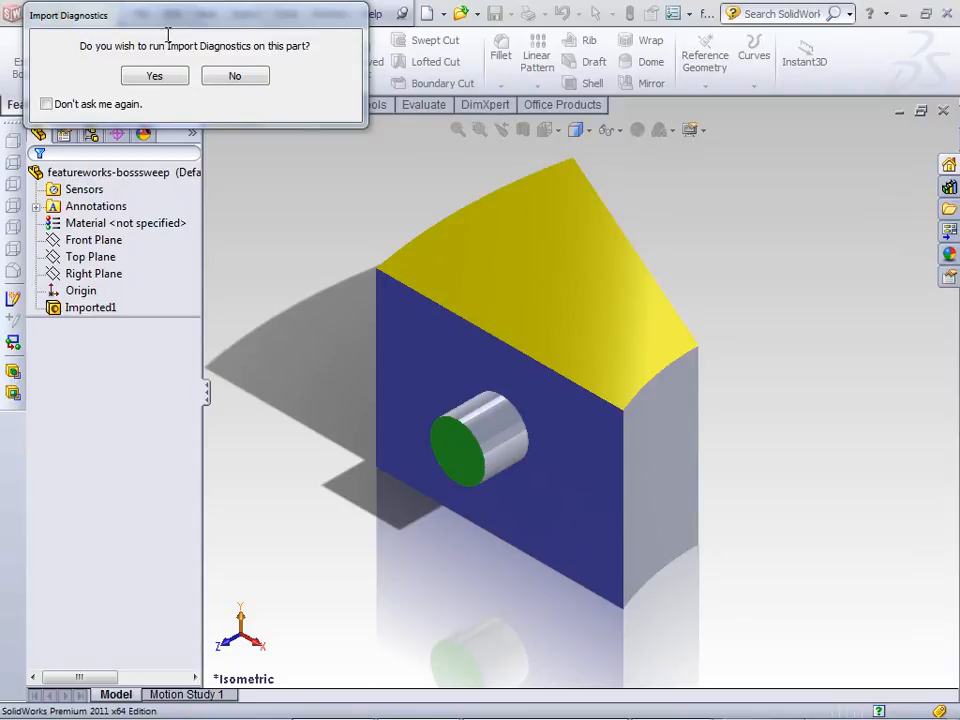
- Run Import Diagnostics on the imported boss sweep part, accept it, and proceed with FeatureWorks feature recognition
click(160, 78)
click(37, 180)
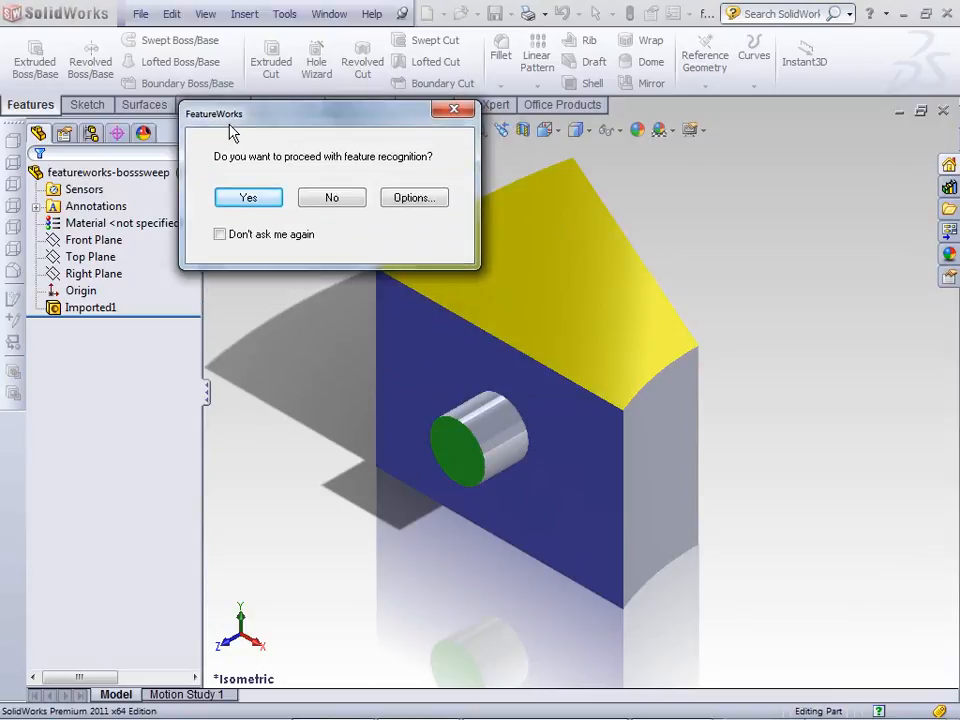
click(250, 198)
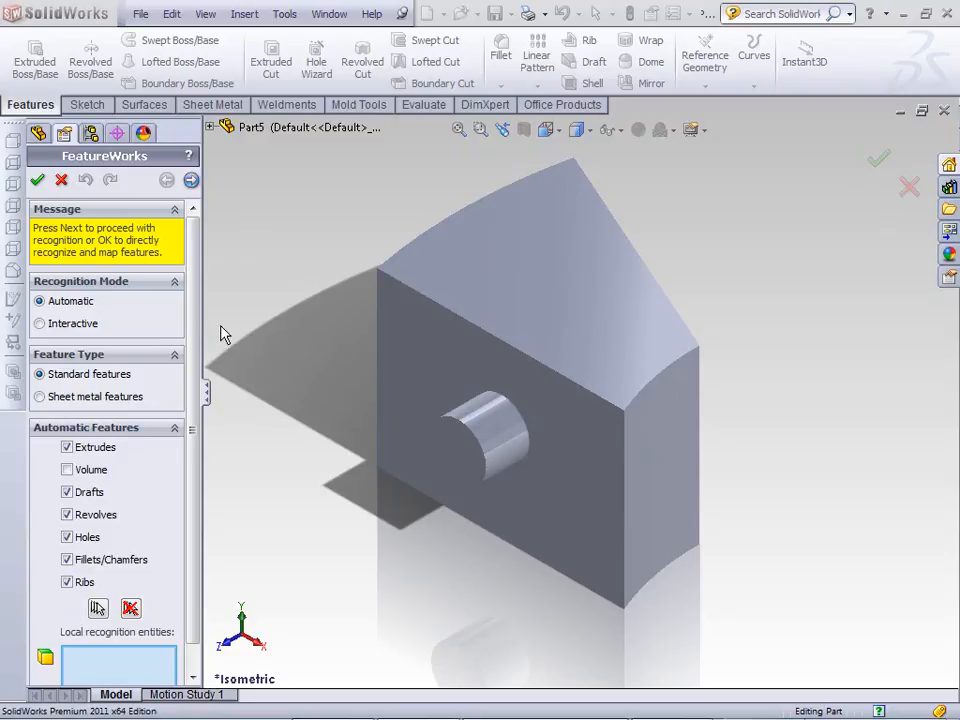
- Recognize the cylindrical boss interactively as a Boss-Sweep, using its end face and the block's front face as the support face
drag(196, 315, 180, 345)
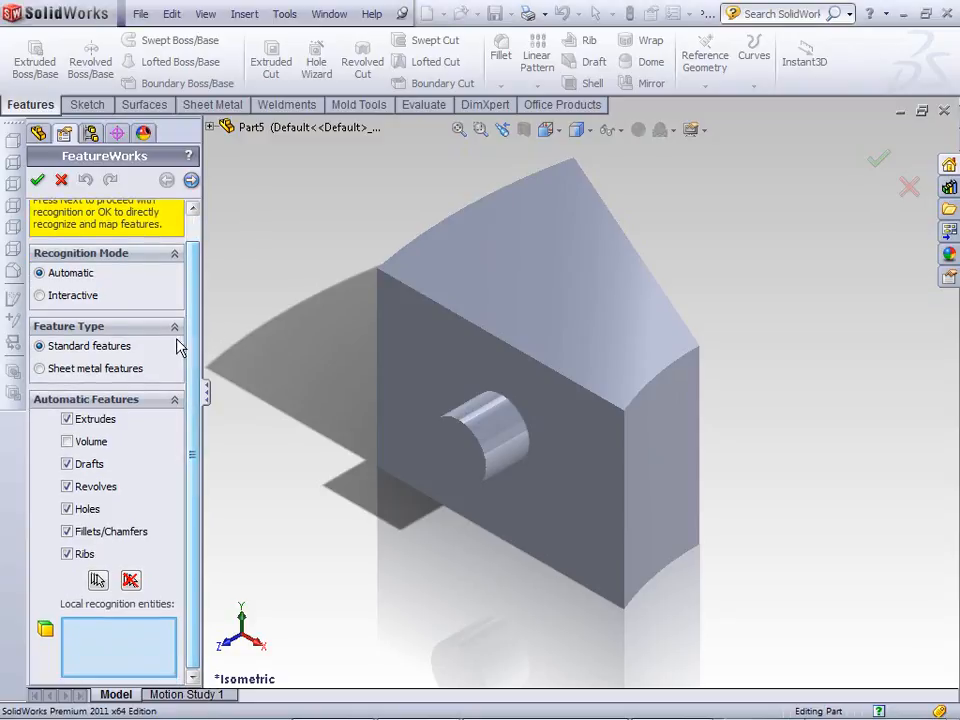
click(38, 298)
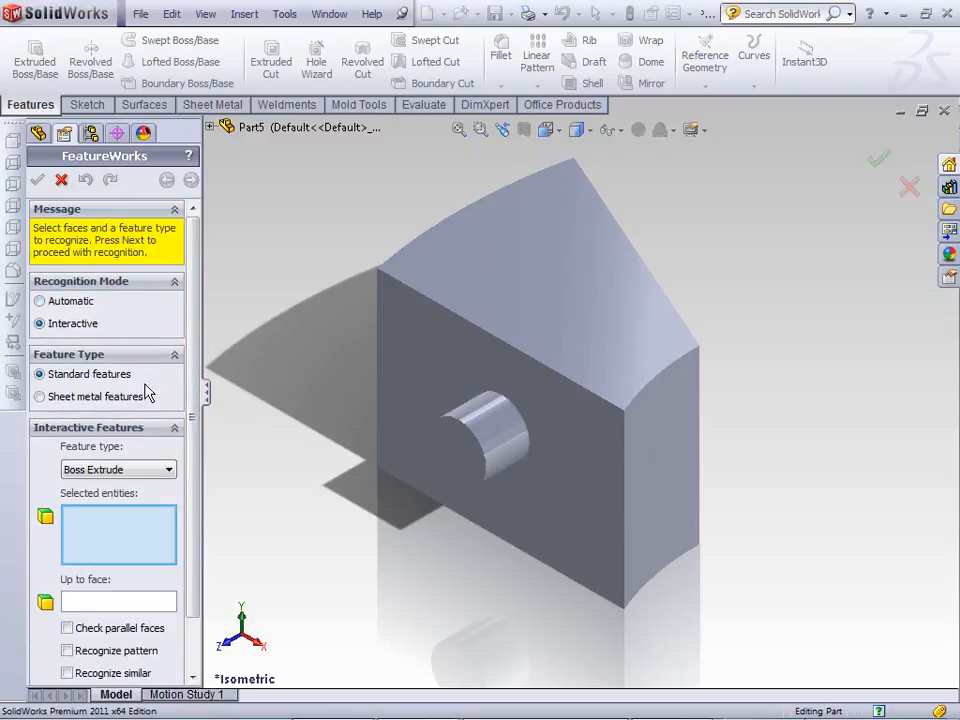
click(168, 470)
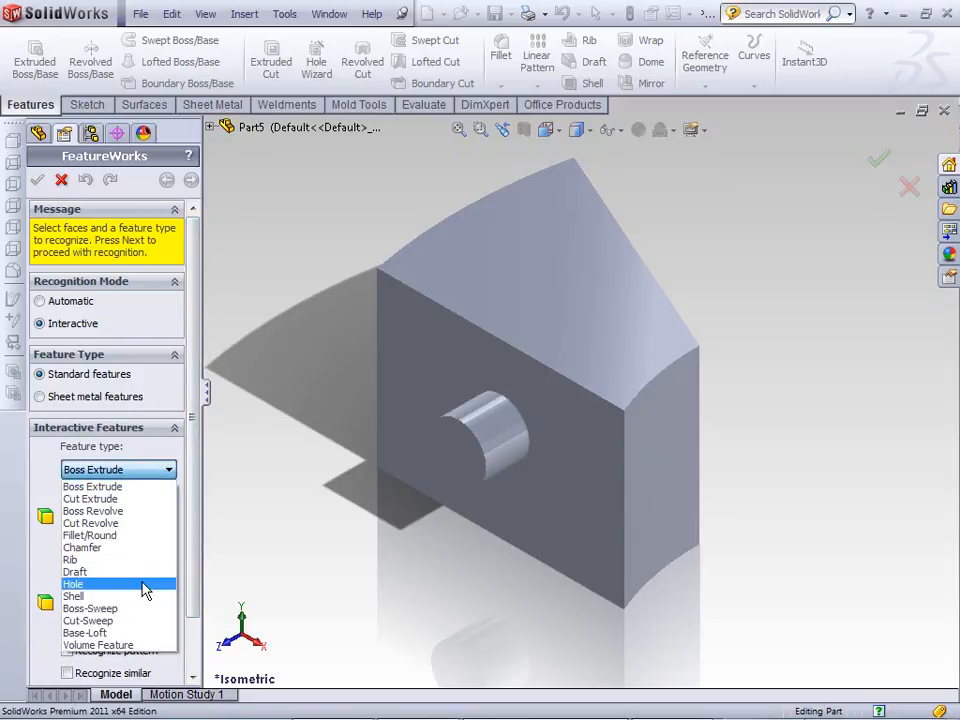
click(92, 610)
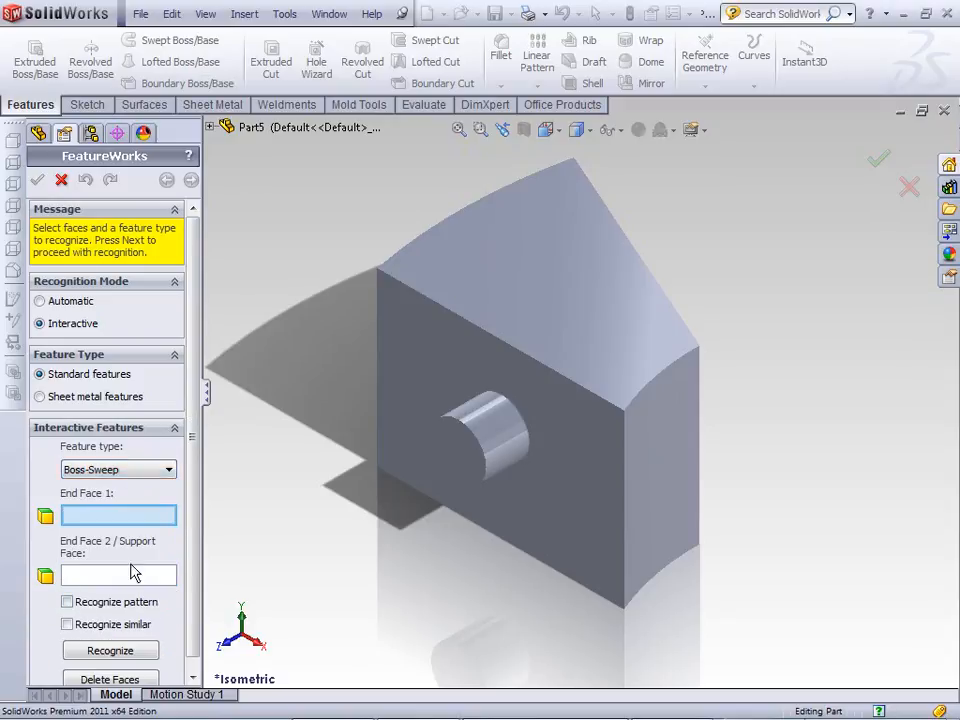
click(452, 446)
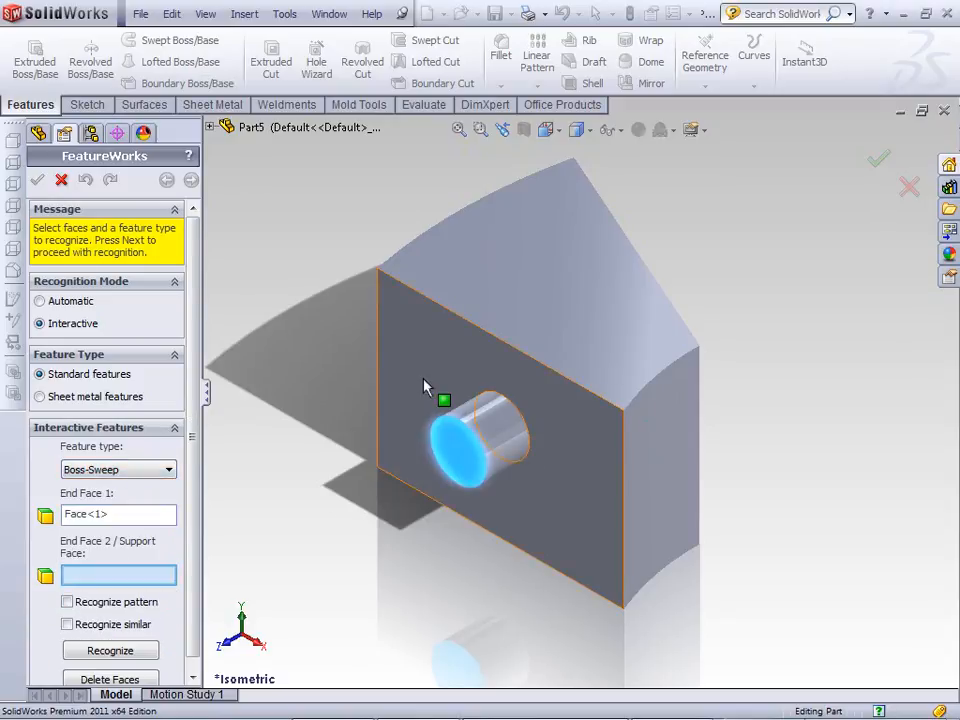
click(426, 388)
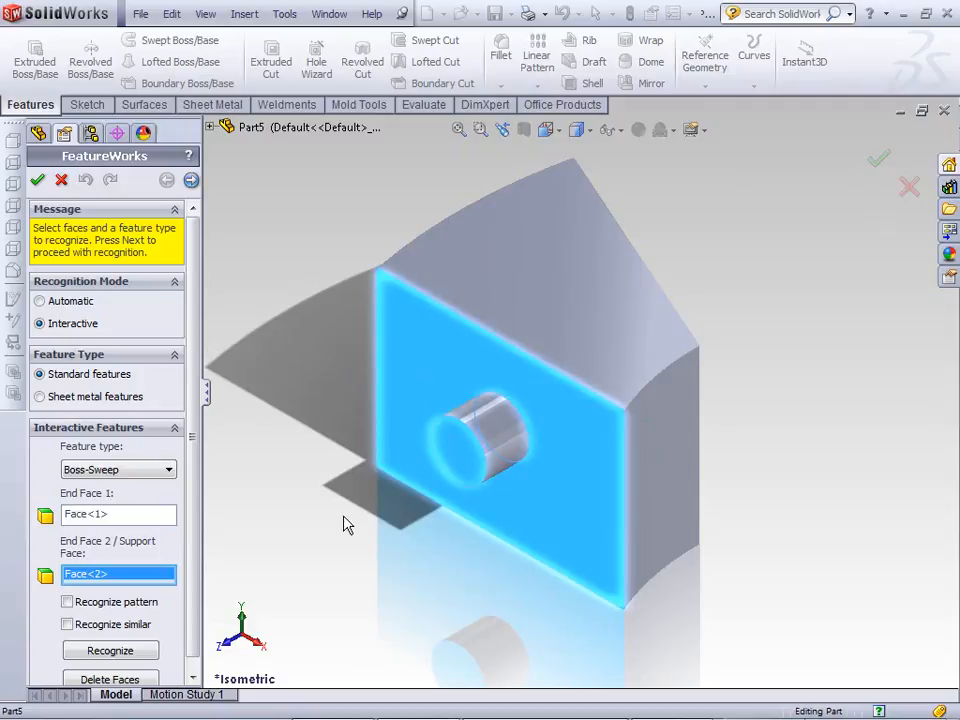
click(37, 180)
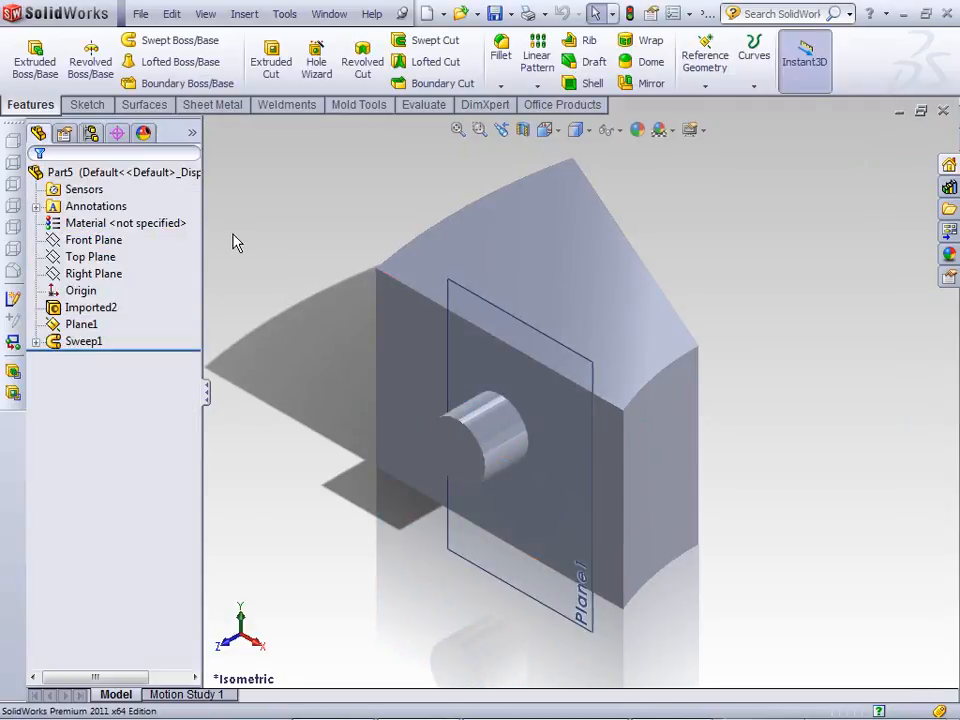
- Inspect the recognized sweep's profile Sketch1 and path 3DSketch1 by opening each for editing and exiting it
click(77, 344)
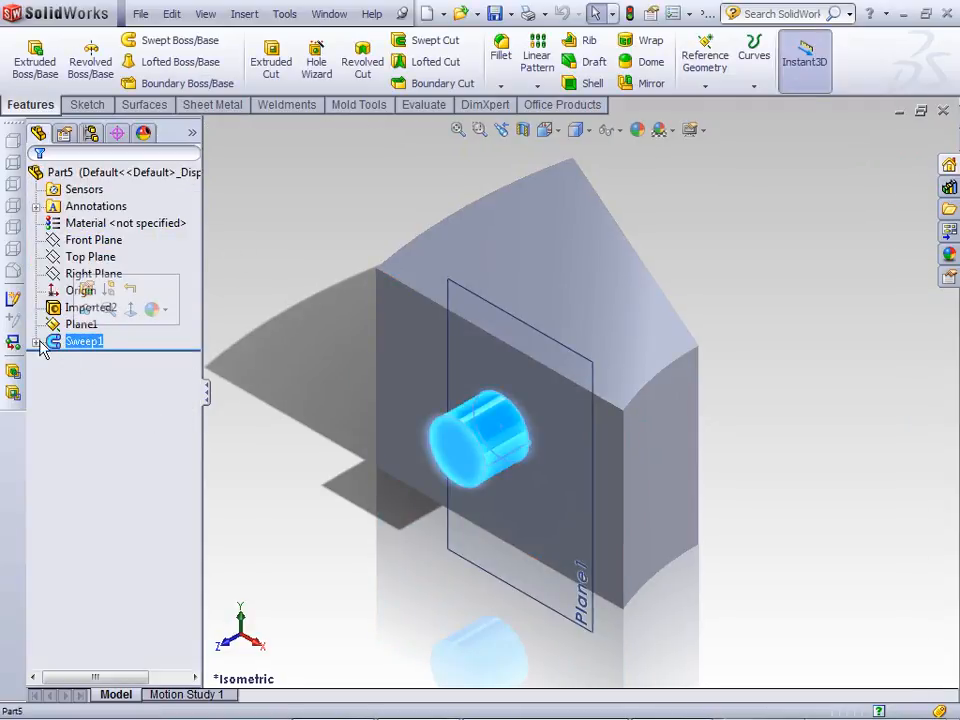
click(36, 342)
right_click(76, 358)
click(95, 306)
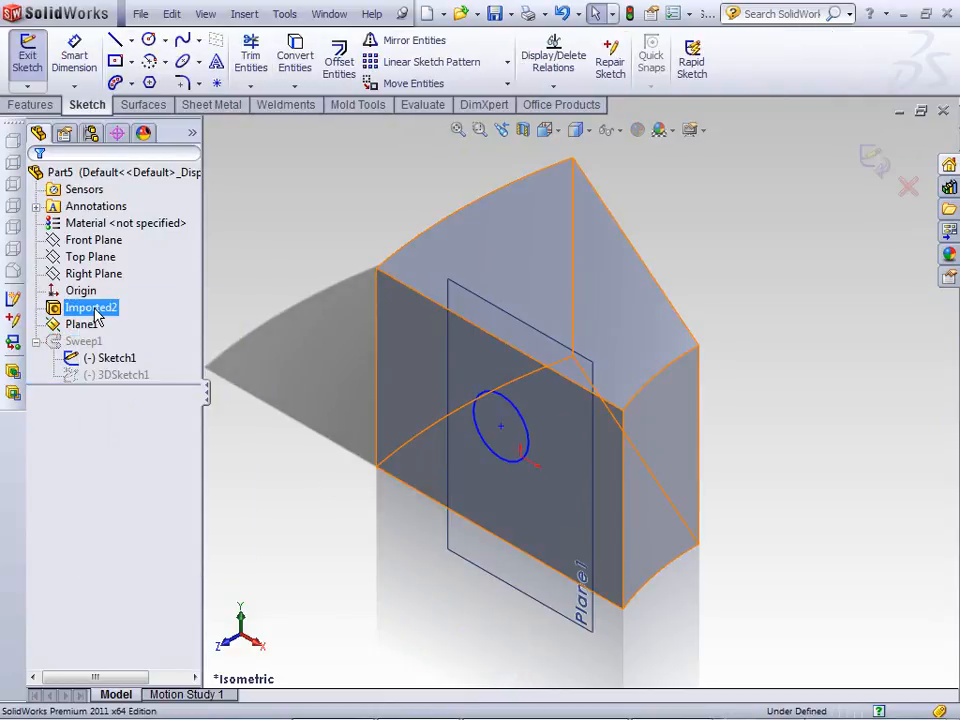
click(36, 72)
right_click(110, 376)
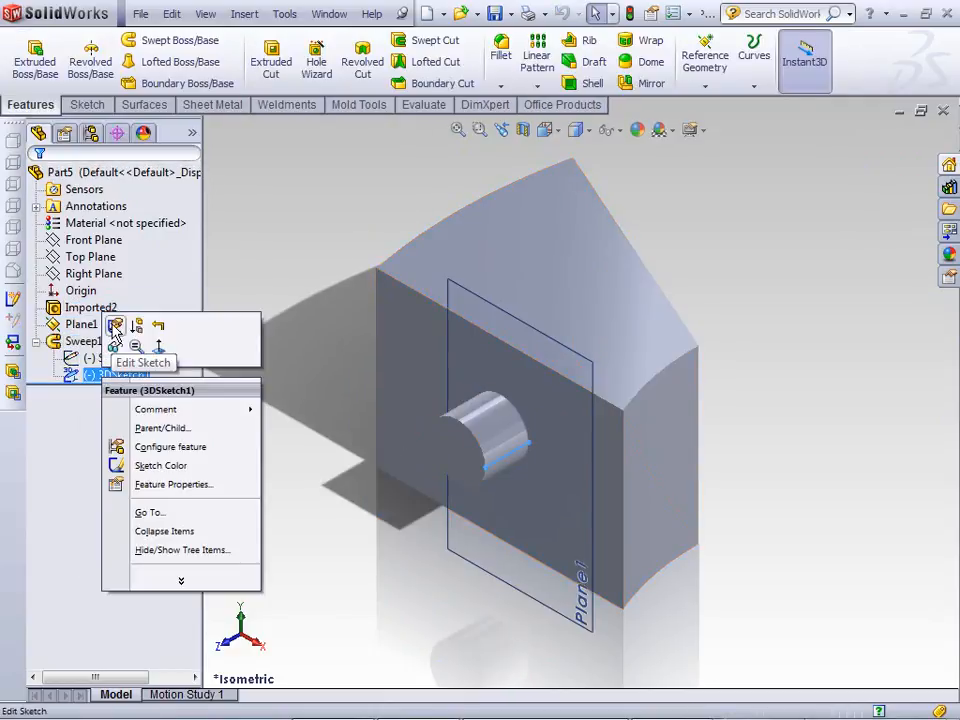
click(115, 328)
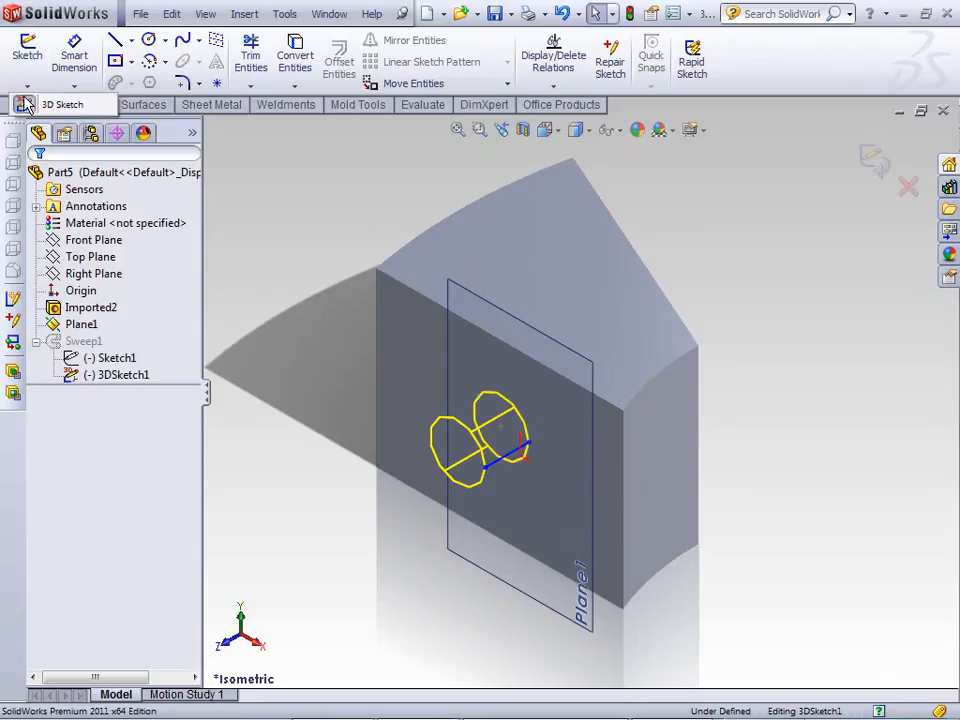
click(25, 105)
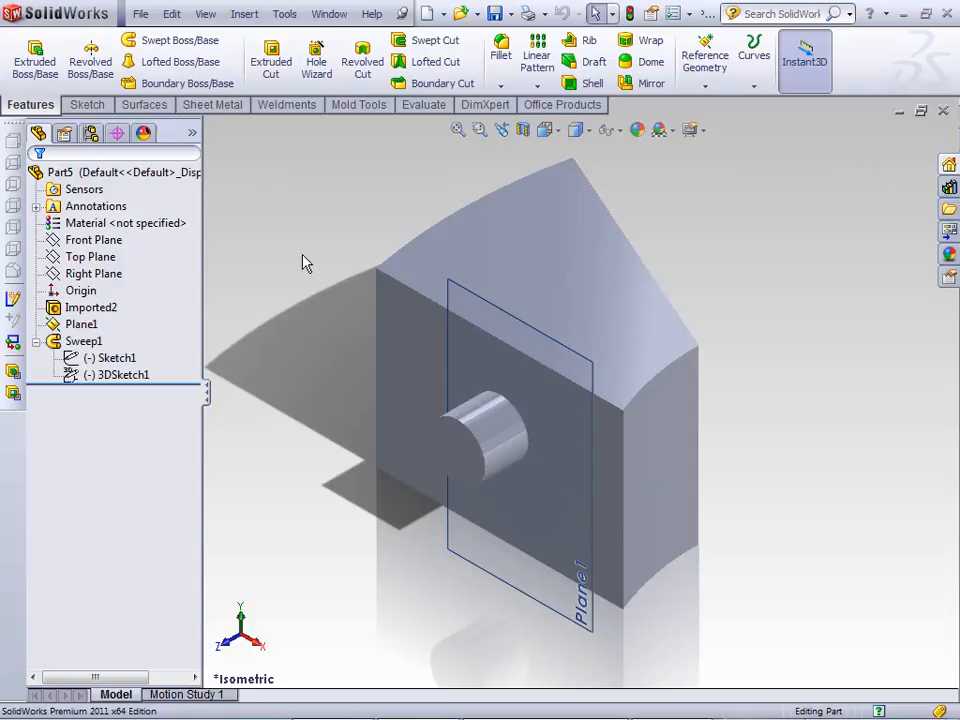
- Close the recognized sweep part and the imported featureworks-bosssweep part without saving either
click(943, 111)
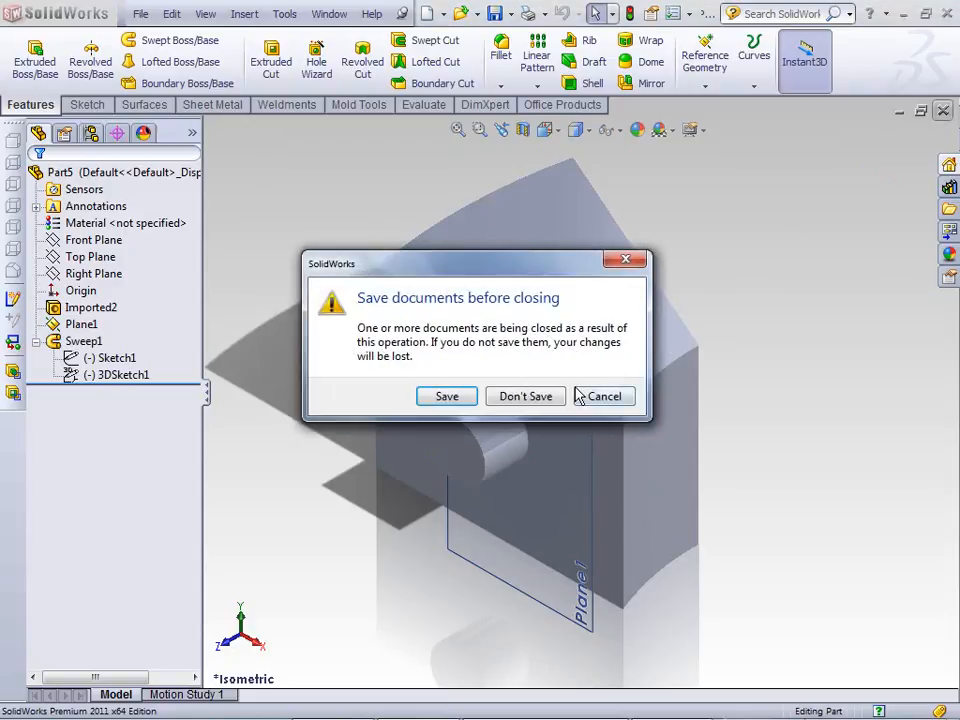
click(525, 396)
click(943, 111)
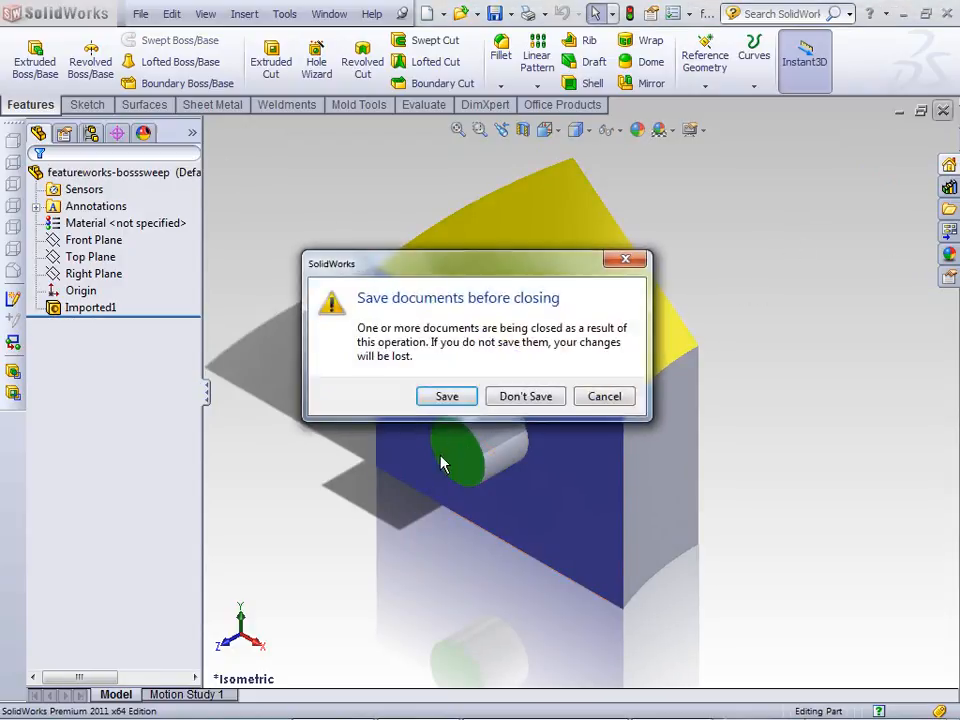
click(525, 396)
- Open the Parasolid file featureworks-cutsweep.x_t from the webcast folder
click(141, 14)
click(165, 59)
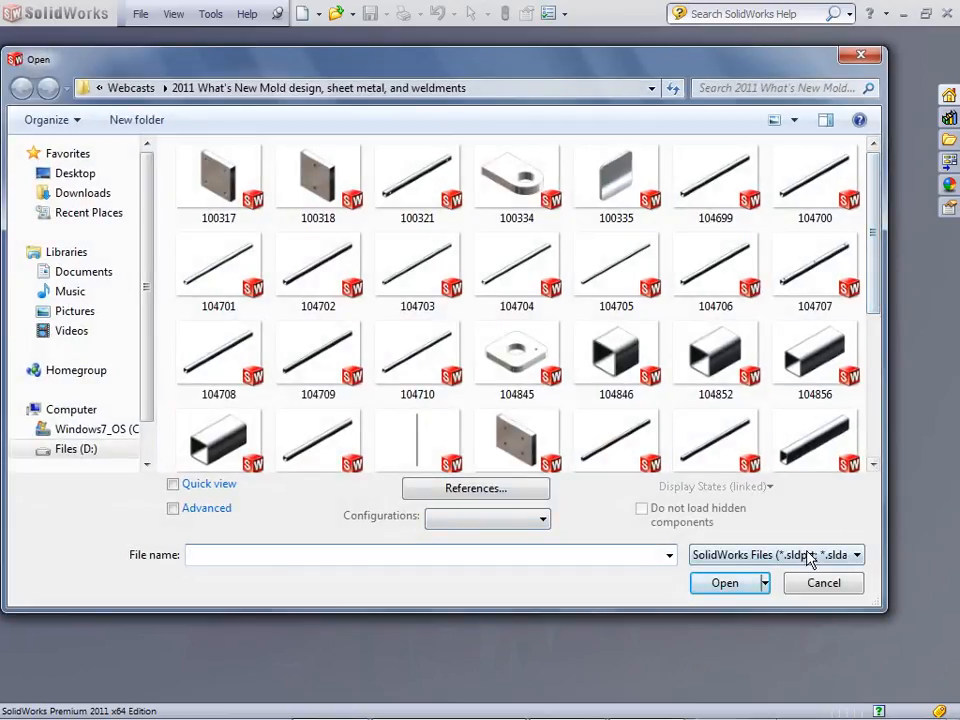
click(810, 558)
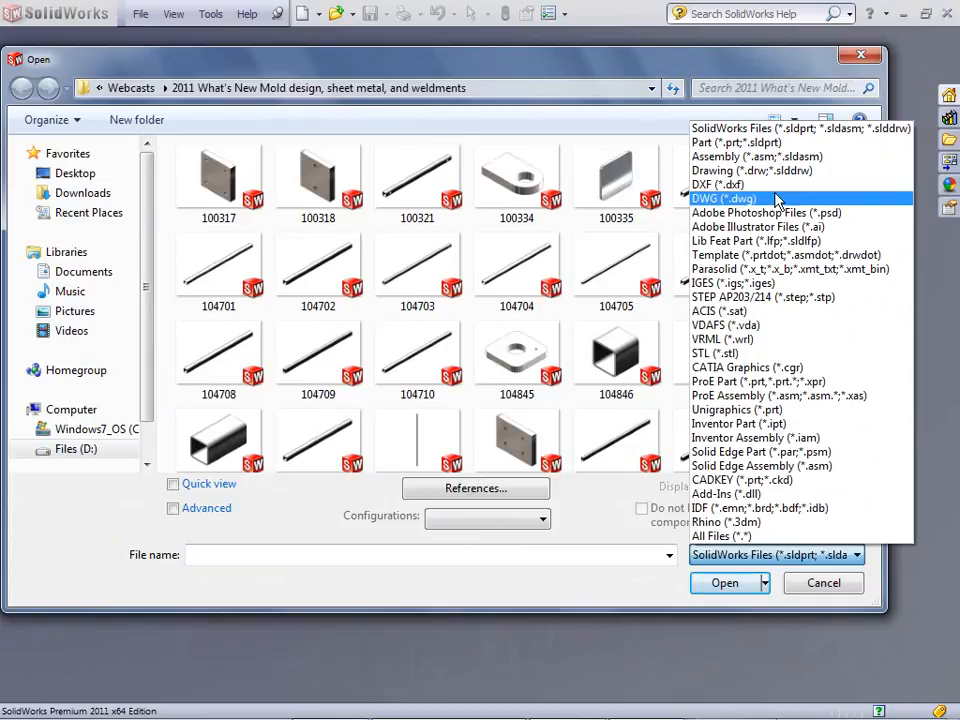
click(760, 269)
click(332, 238)
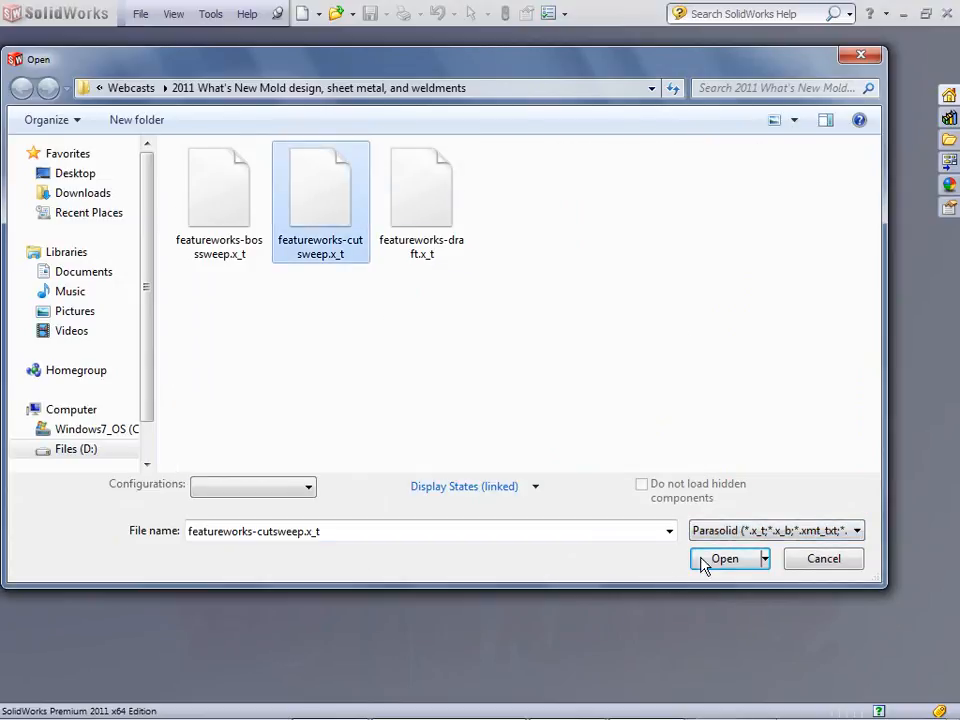
click(720, 559)
- Run Import Diagnostics on the imported cut sweep part, accept it, and proceed with FeatureWorks feature recognition
click(152, 75)
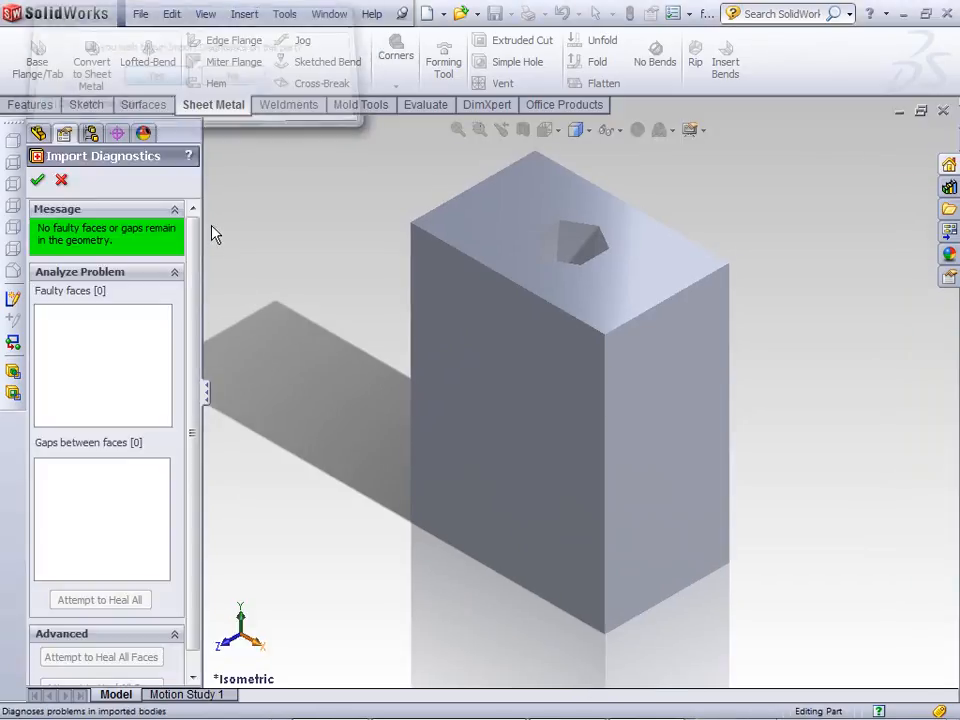
click(38, 180)
click(404, 371)
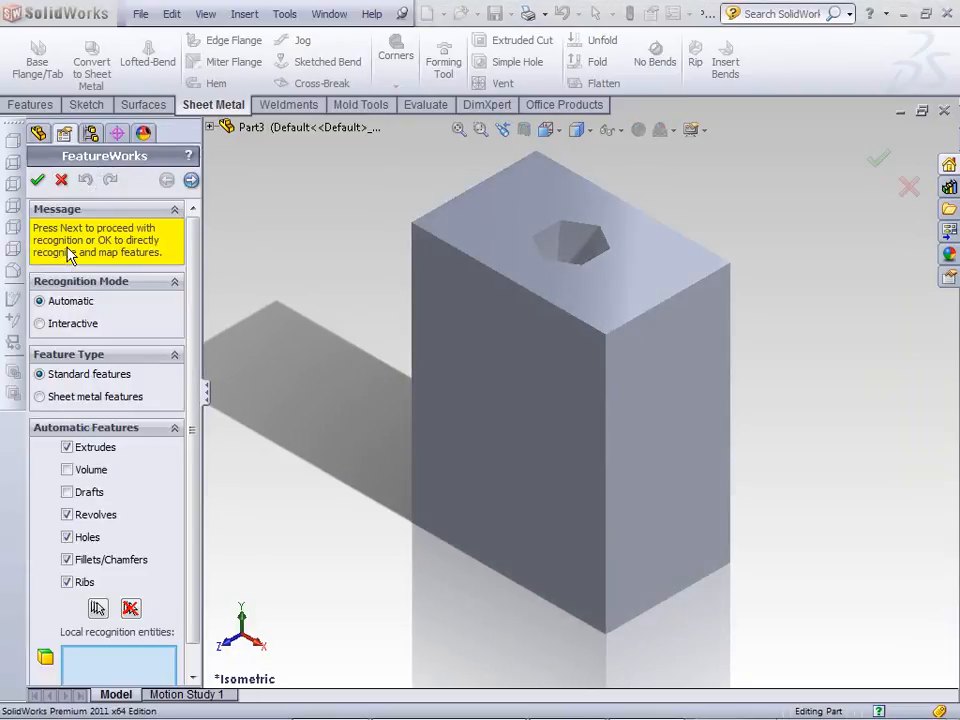
- Interactively recognize the hexagonal hole as a Cut-Sweep, with the block's top face and the hole's inner end face as end faces
click(40, 324)
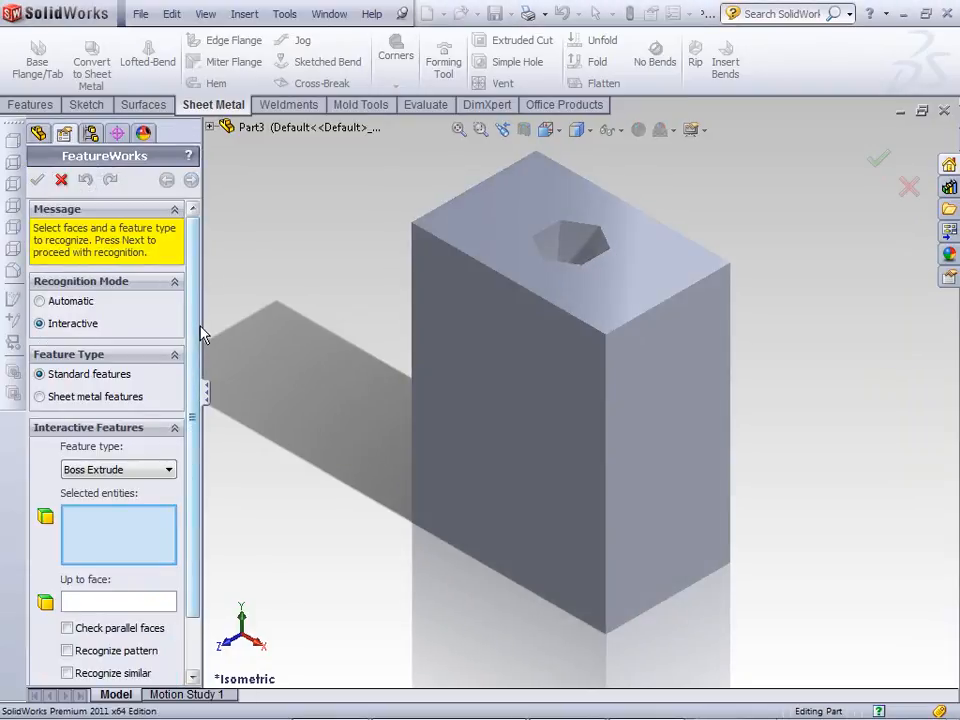
scroll(199, 353, down, 1)
scroll(197, 353, down, 1)
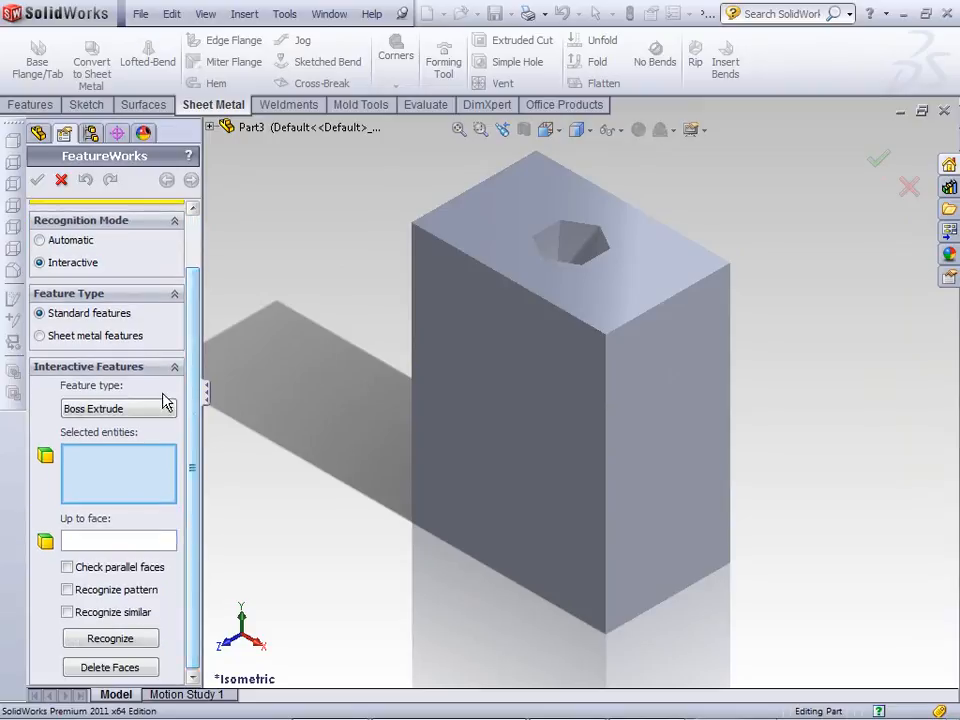
click(64, 408)
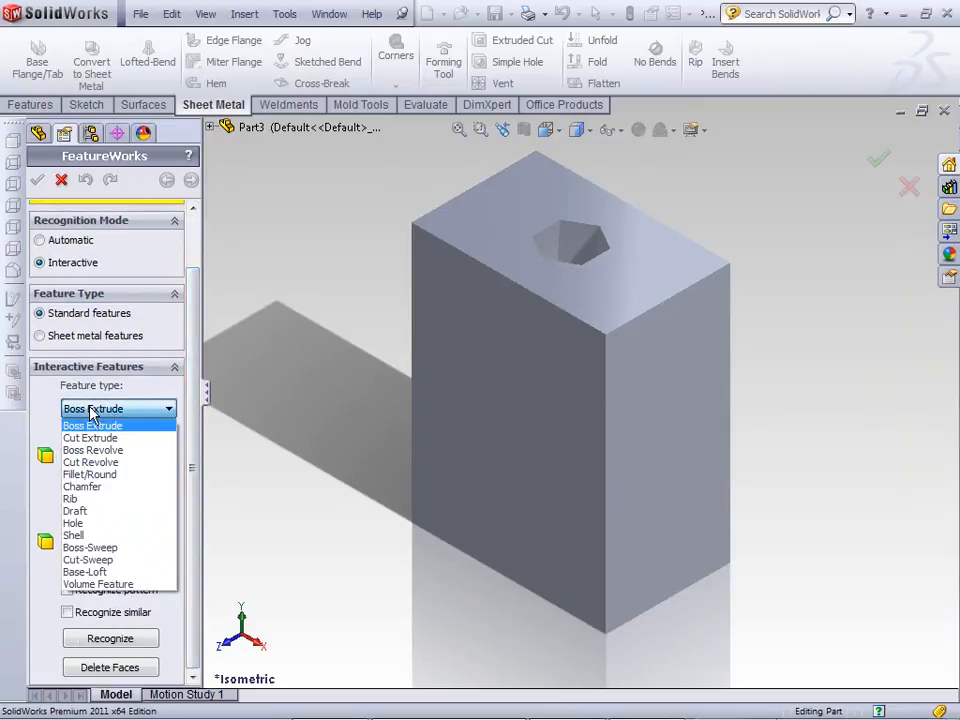
click(103, 560)
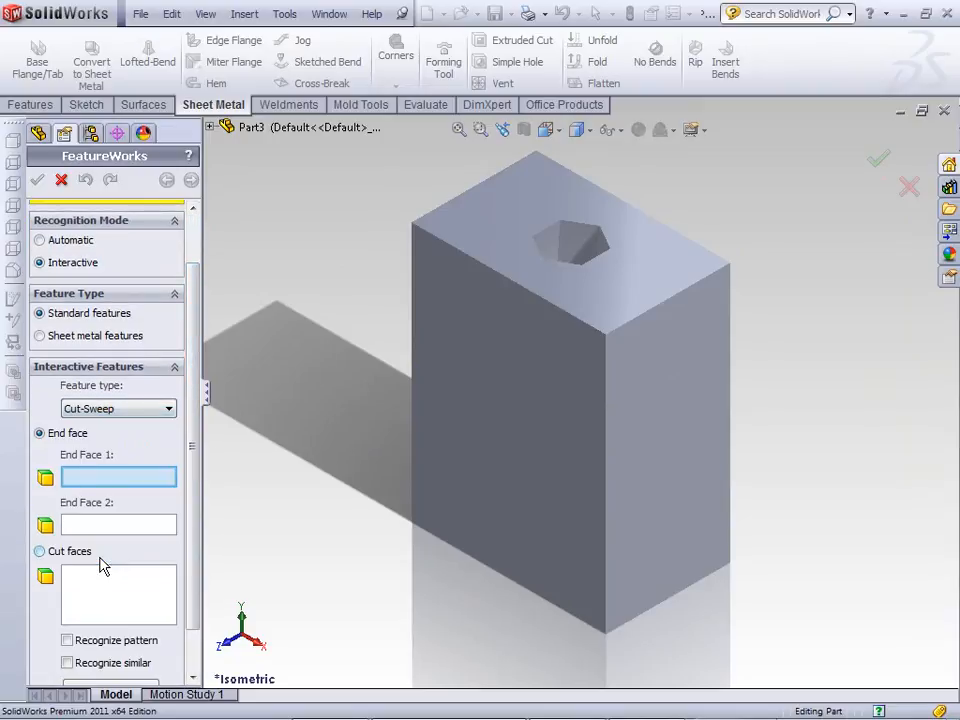
click(510, 259)
middle_drag(333, 195, 339, 336)
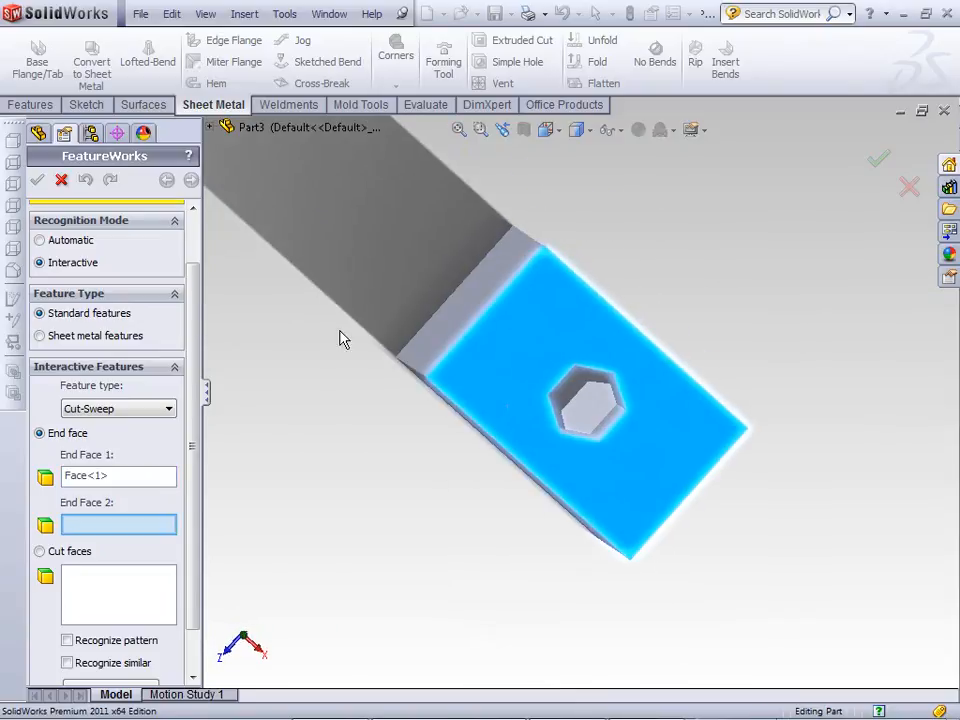
click(608, 410)
middle_drag(409, 529, 385, 404)
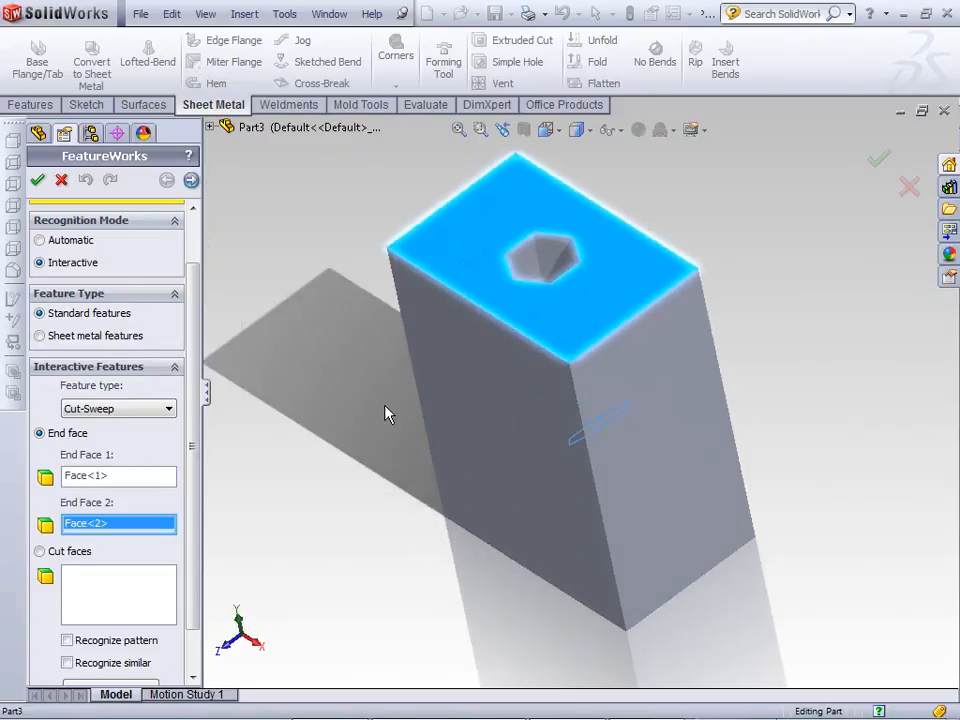
click(38, 183)
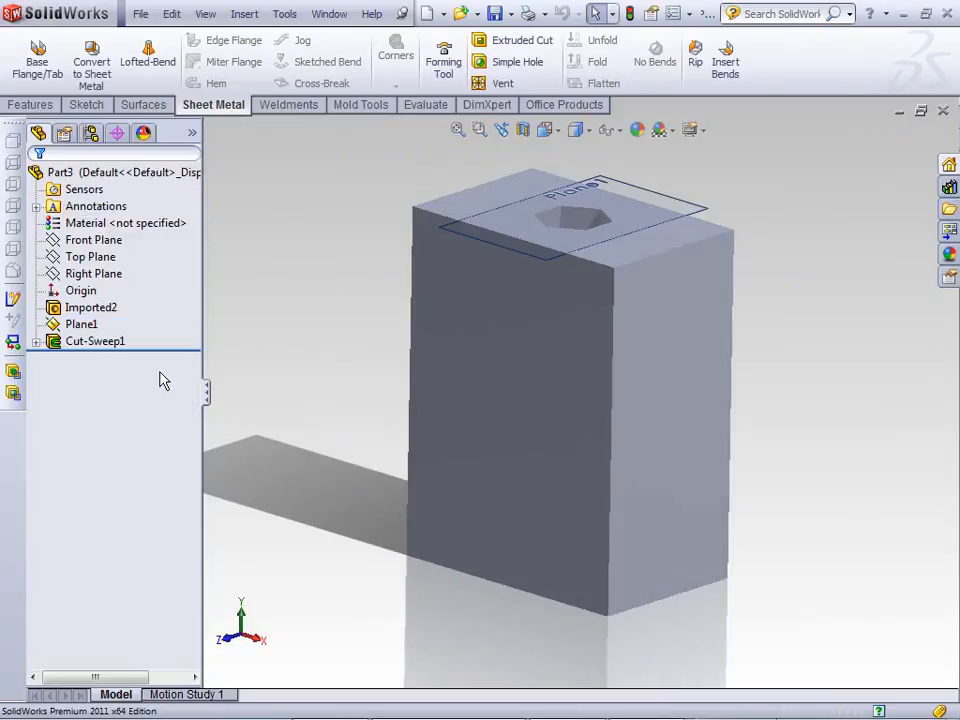
- Inspect the recognized cut sweep's profile Sketch1 and path Sketch2 by opening each for editing and exiting it
click(36, 341)
click(108, 358)
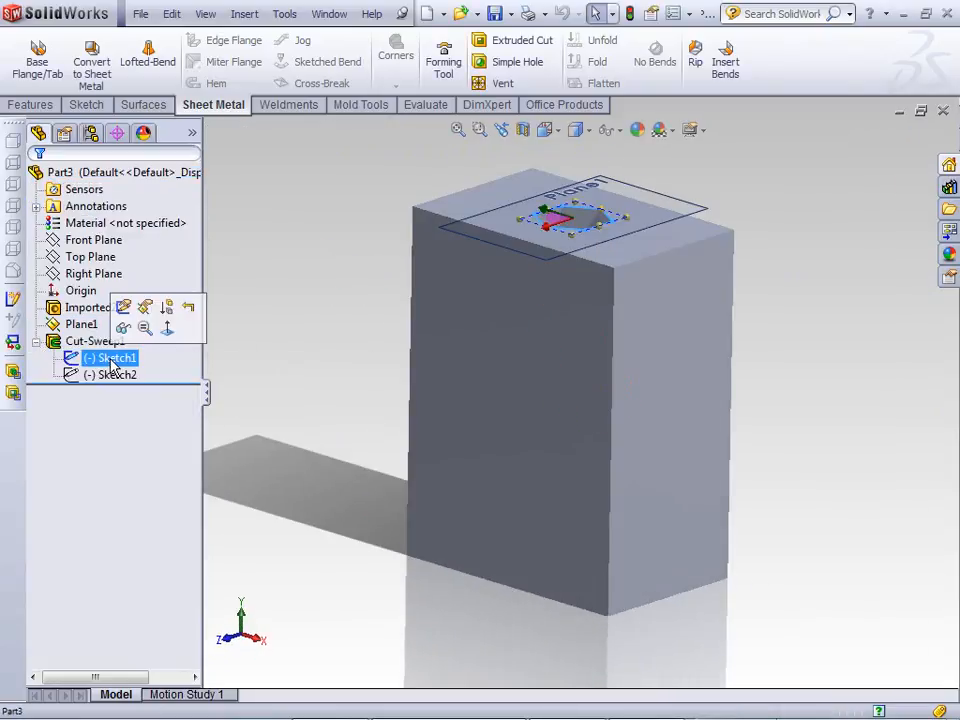
right_click(112, 364)
click(124, 327)
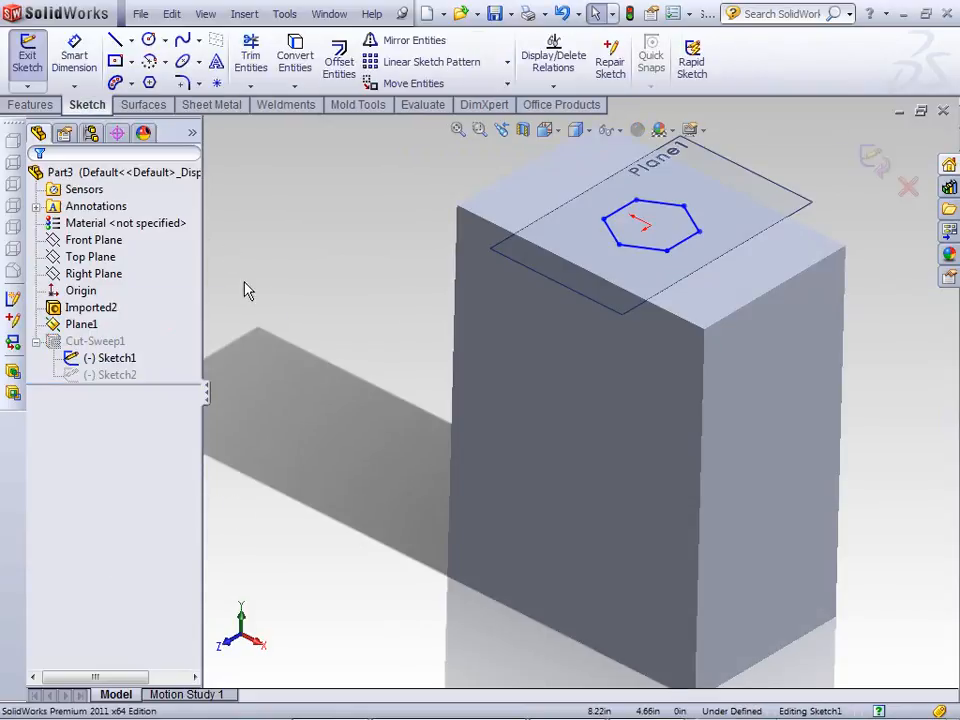
click(27, 52)
click(120, 375)
right_click(120, 375)
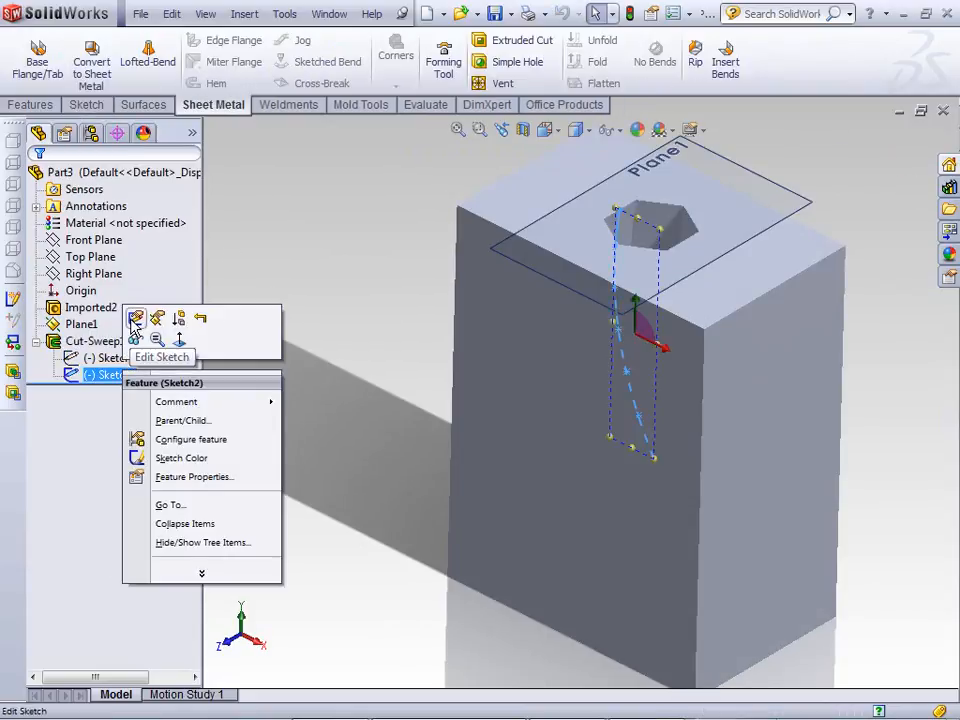
click(137, 322)
middle_drag(275, 301, 343, 336)
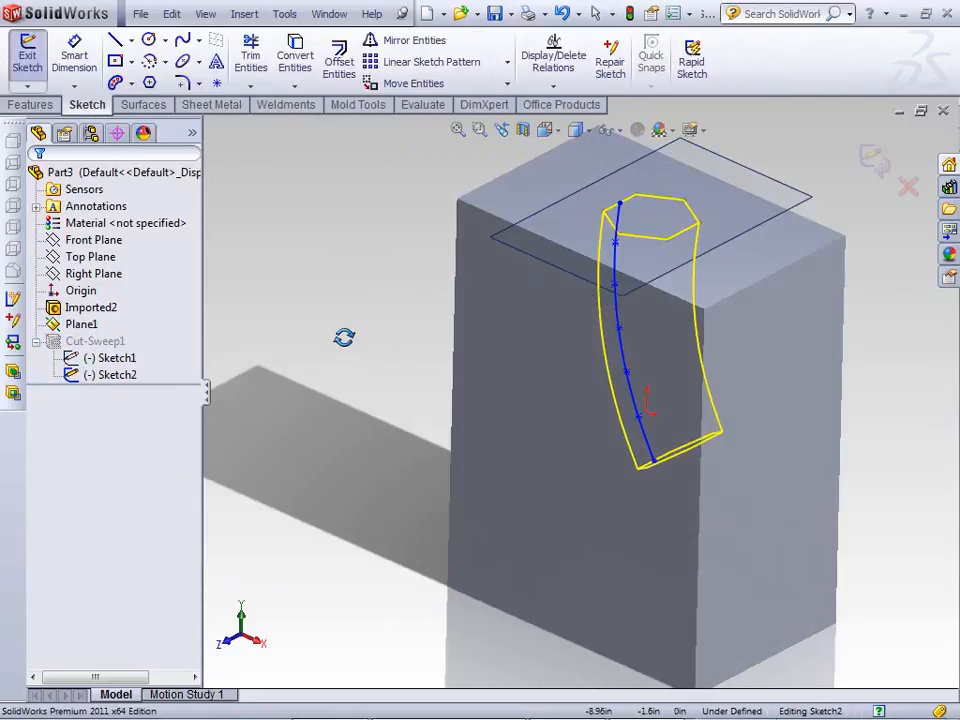
click(30, 66)
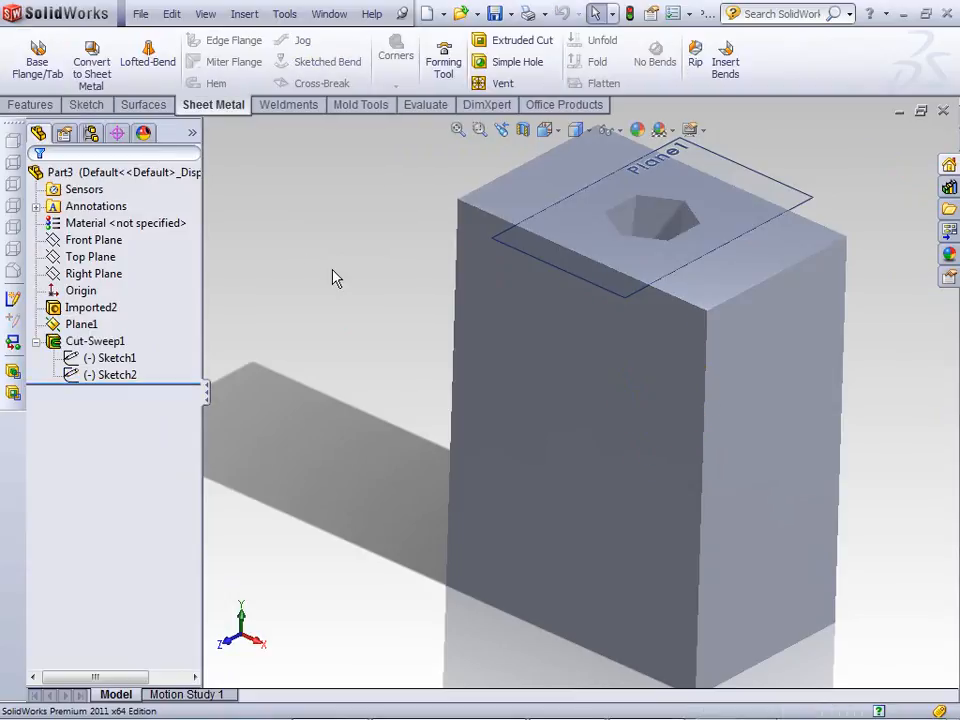
scroll(364, 300, up, 3)
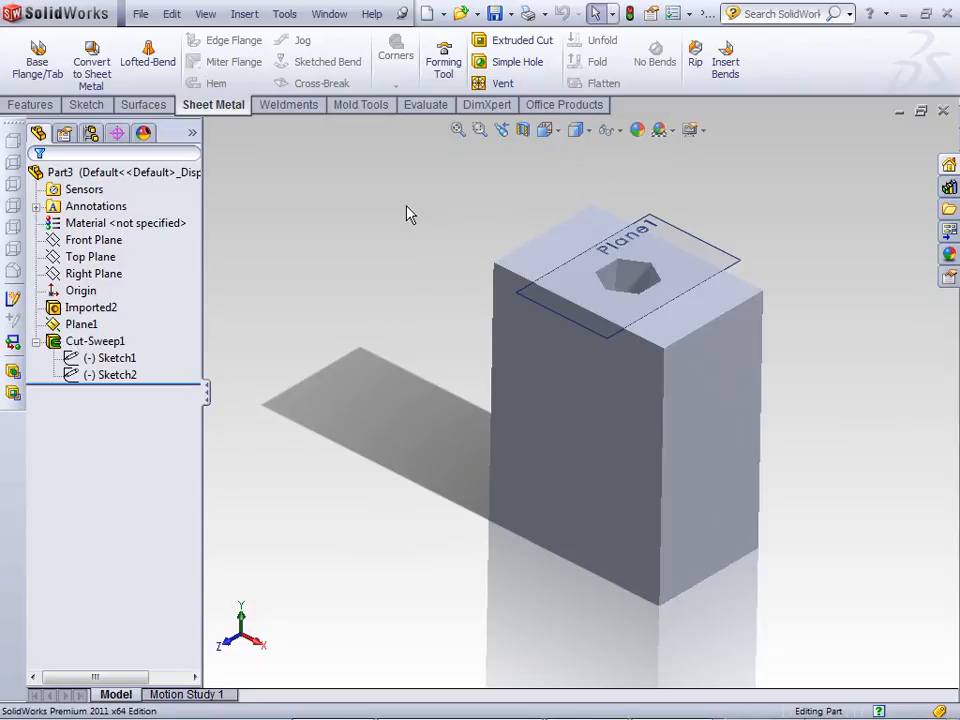
- Close the recognized cut sweep part and the imported featureworks-cutsweep part without saving either
click(943, 110)
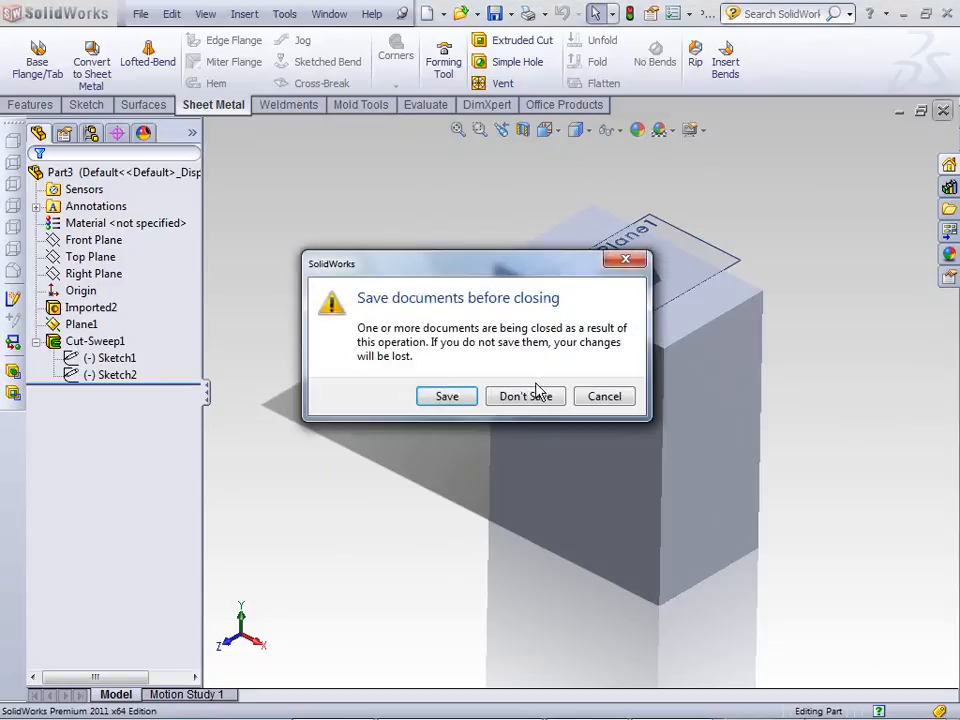
click(555, 395)
click(943, 111)
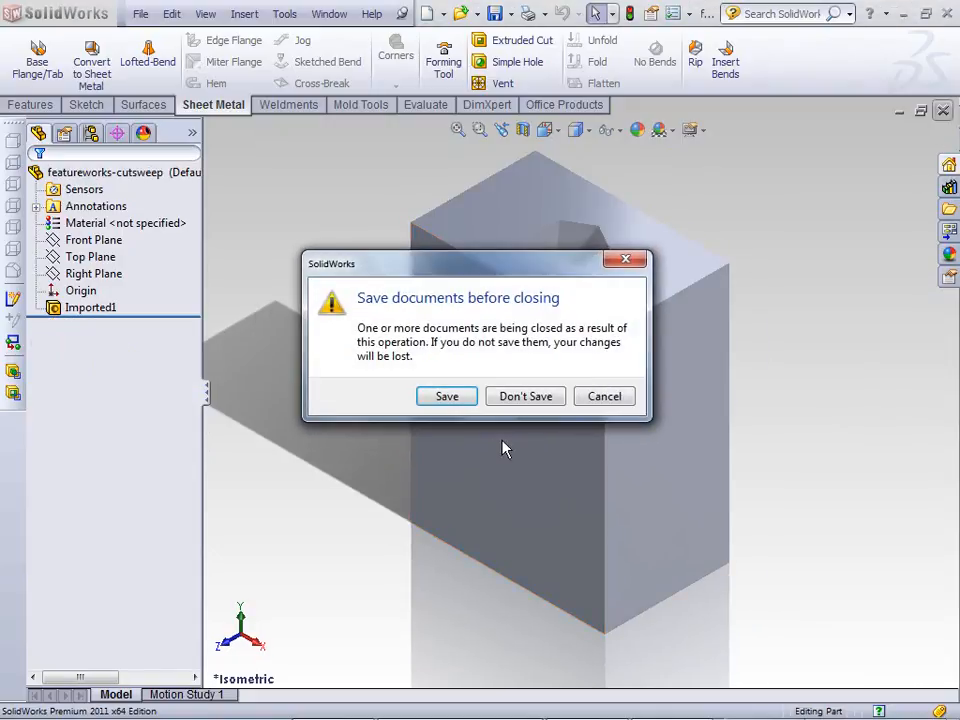
click(527, 398)
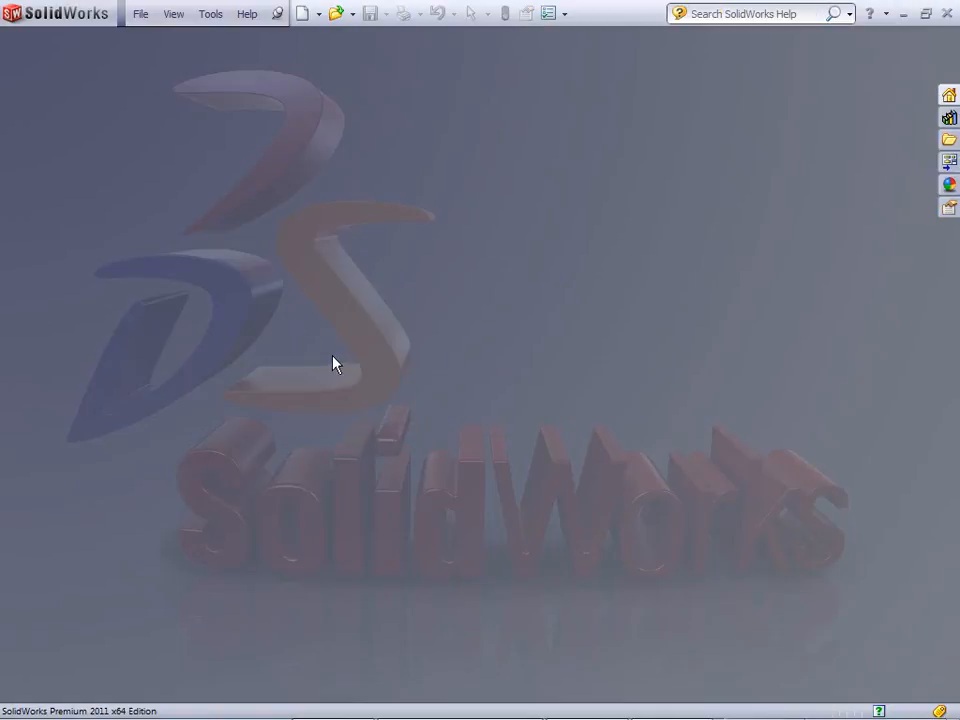
- Open the Parasolid file featureworks-draft from the webcast folder
click(145, 16)
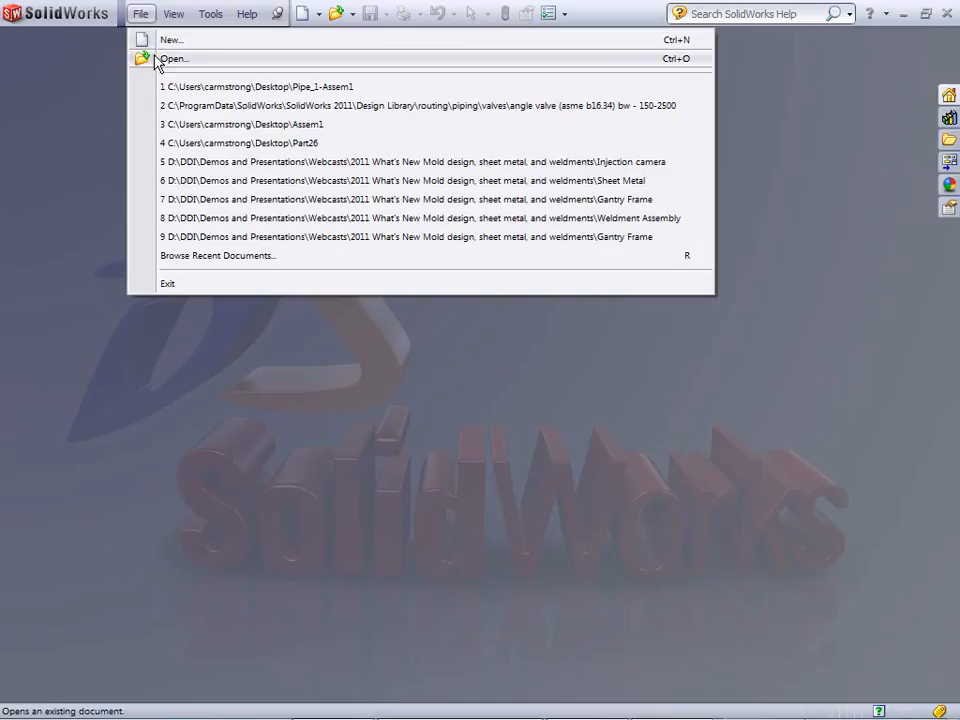
click(145, 58)
click(855, 555)
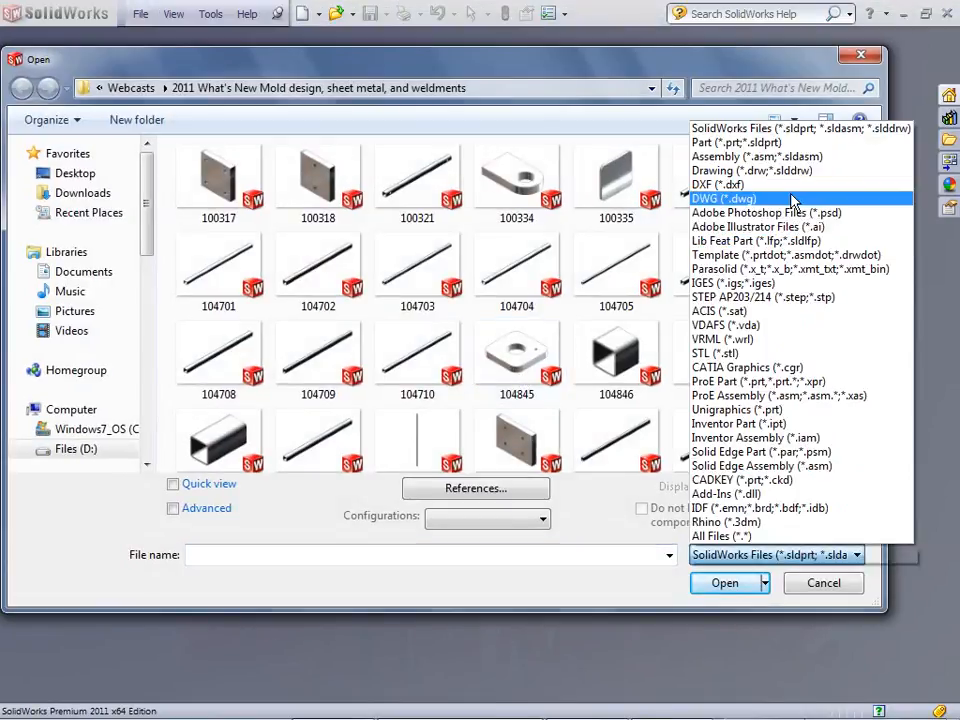
click(760, 269)
click(420, 200)
click(726, 559)
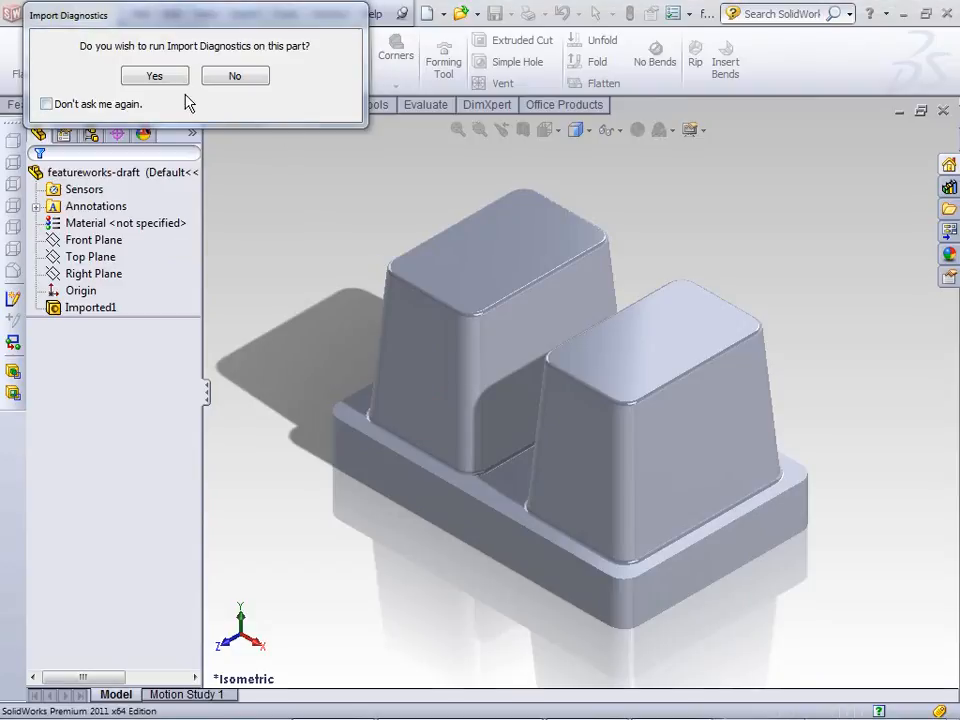
- Run Import Diagnostics on the imported draft part, accept it, and proceed with FeatureWorks feature recognition
click(154, 76)
click(34, 178)
click(398, 372)
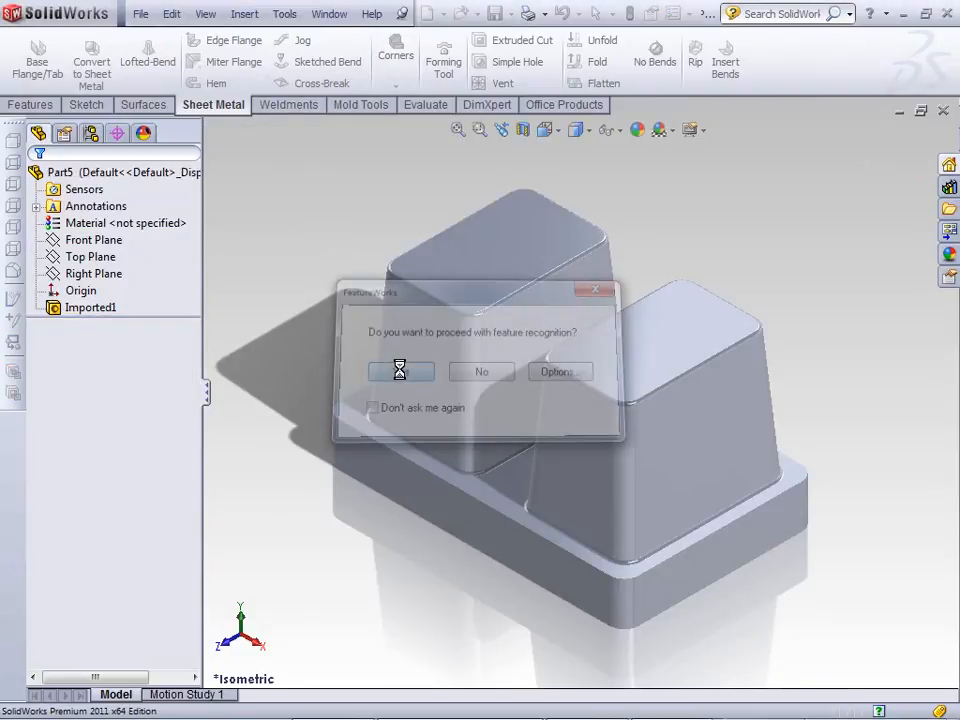
click(396, 368)
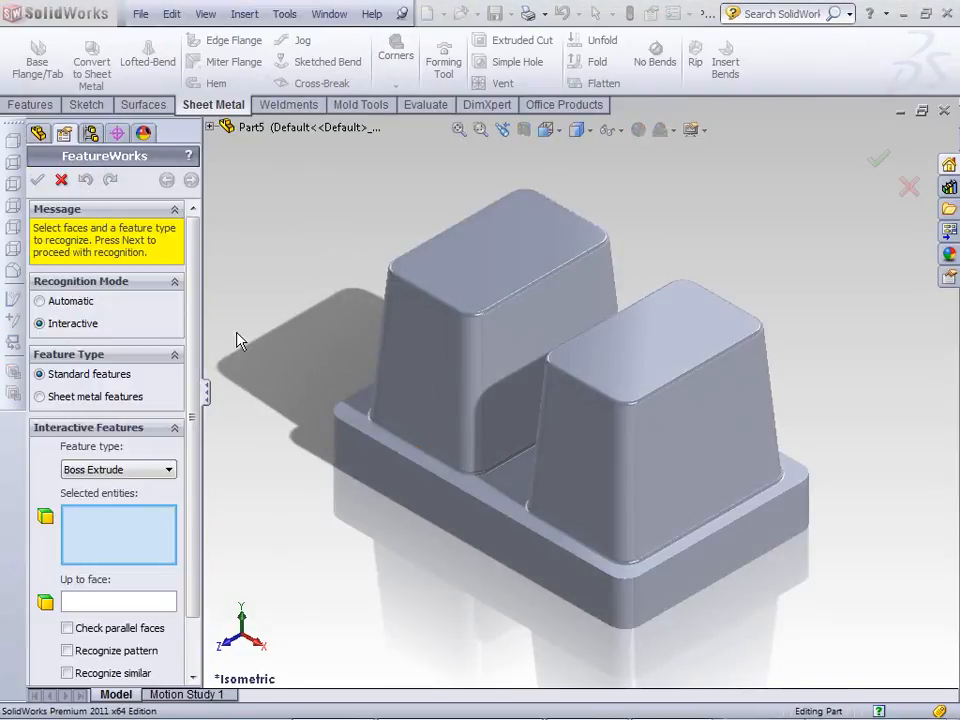
- Automatically recognize standard features on the imported part with only Drafts and Fillets/Chamfers enabled, and create the recognized features
click(42, 302)
scroll(198, 380, down, 1)
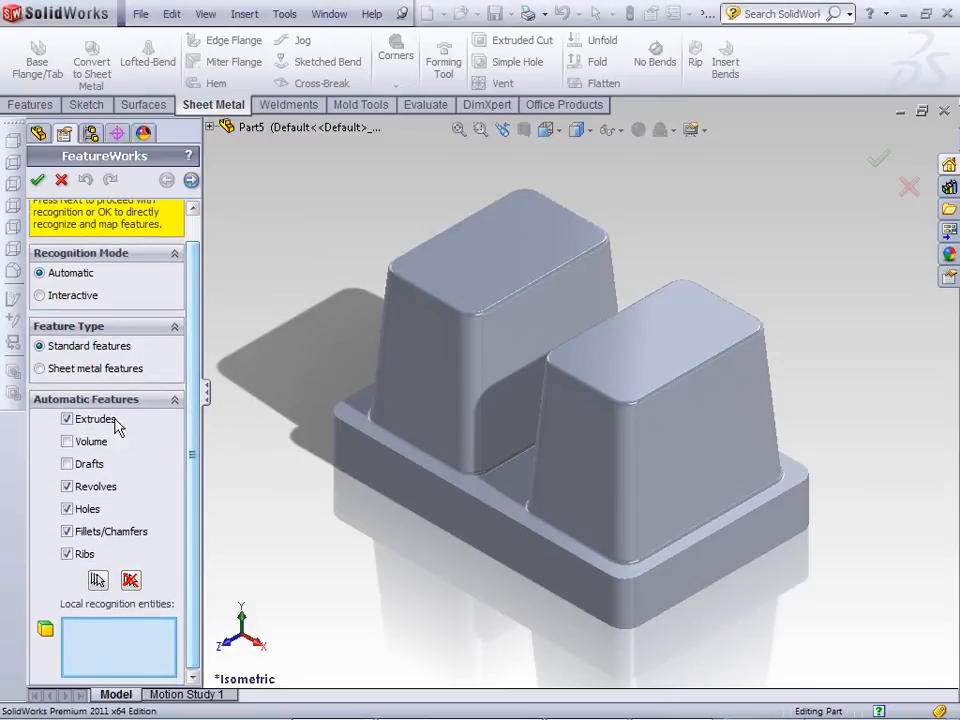
click(67, 420)
click(67, 464)
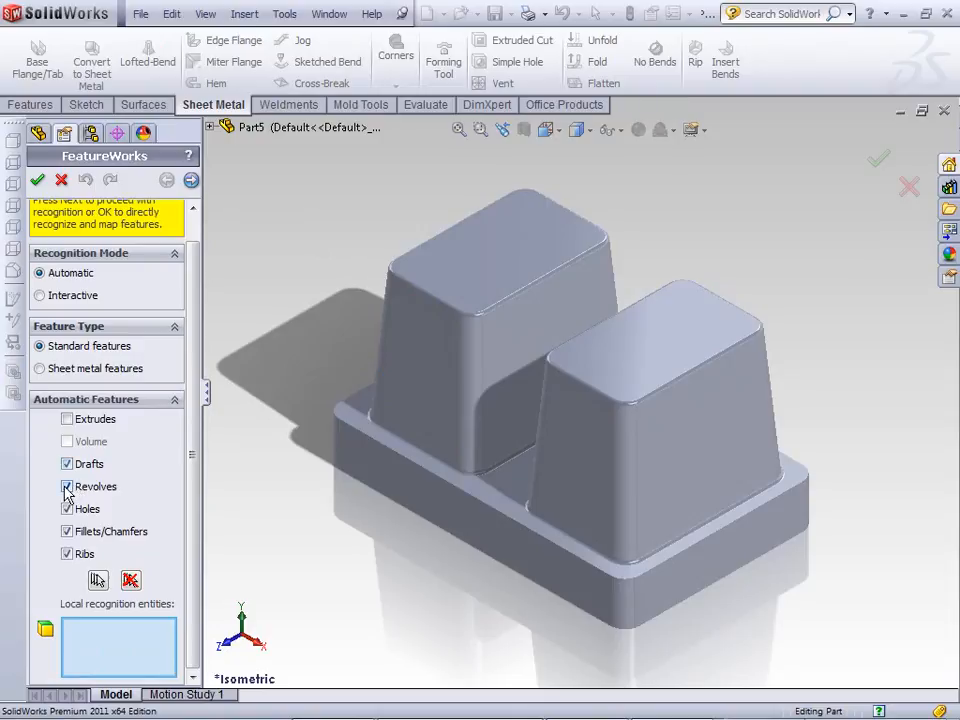
click(67, 509)
click(67, 554)
scroll(191, 499, up, 1)
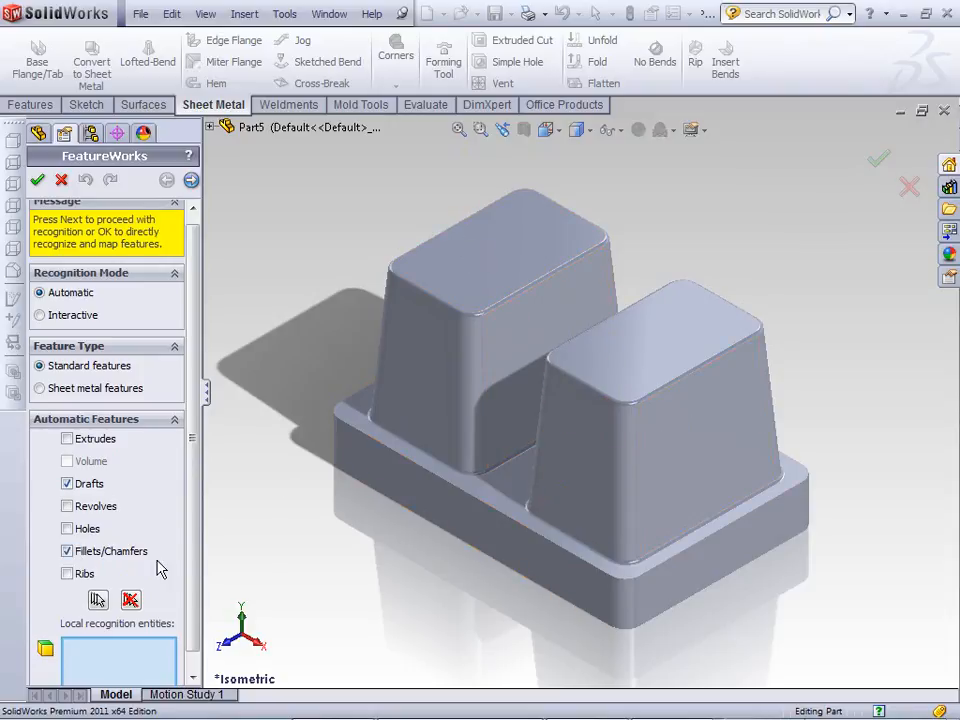
click(191, 181)
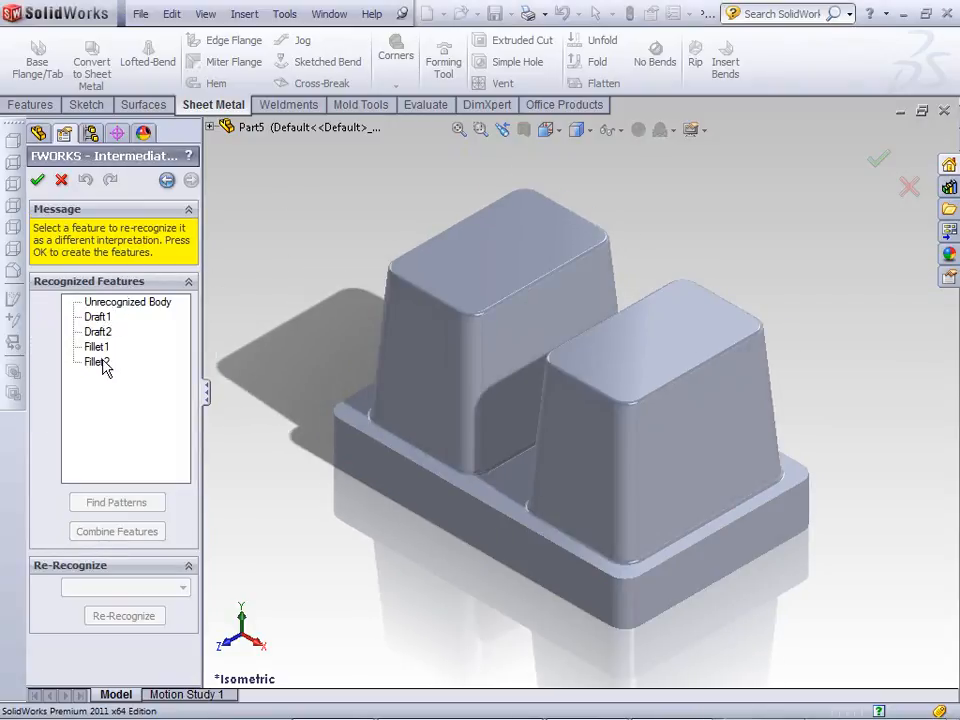
click(60, 179)
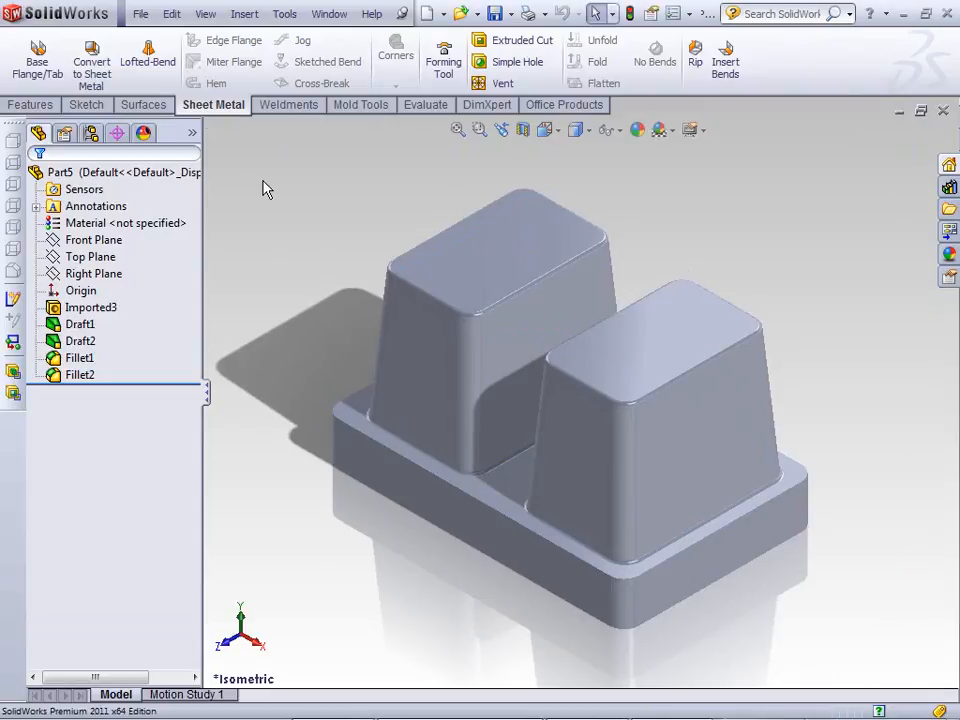
- Examine the recognized Draft1, Draft2, Fillet1 and Fillet2 on the model, then open Fillet2's definition and accept it as is
click(88, 326)
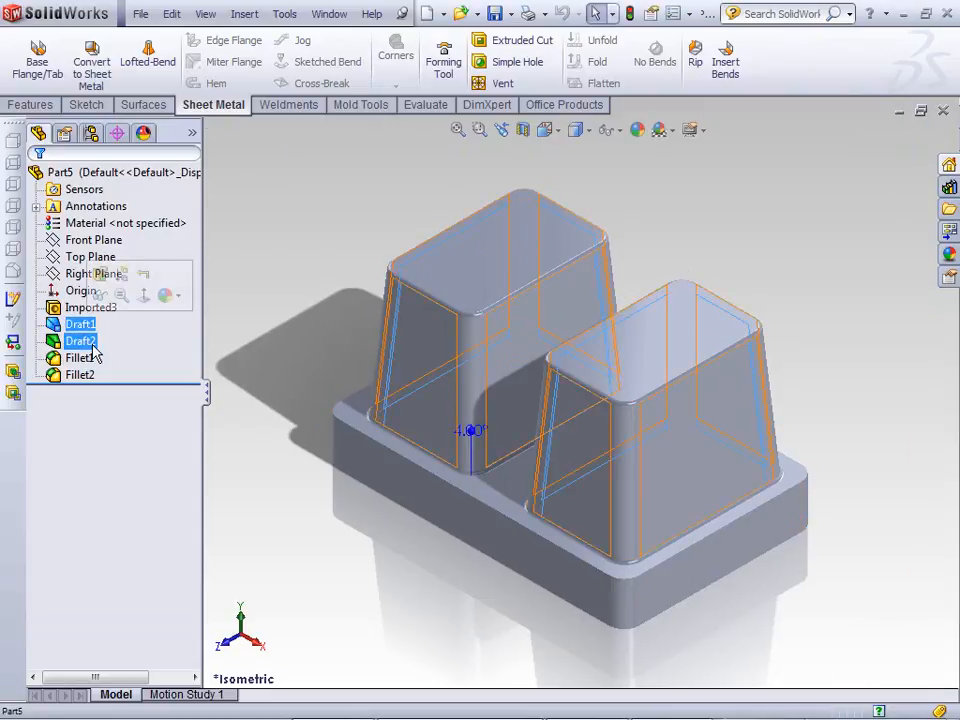
click(91, 345)
click(88, 360)
click(88, 376)
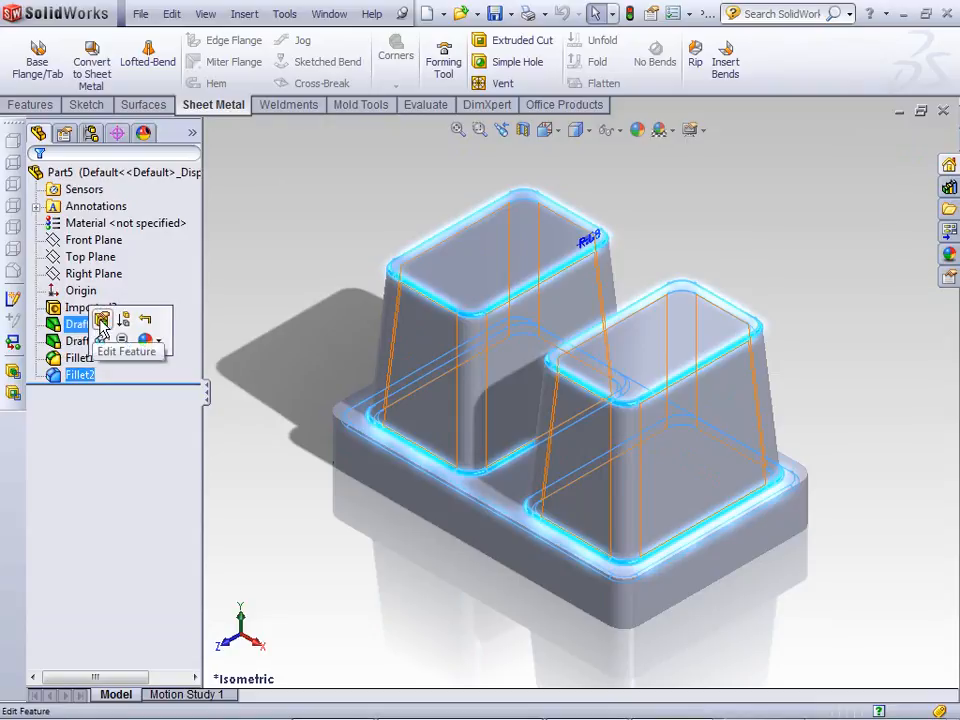
click(98, 318)
click(37, 180)
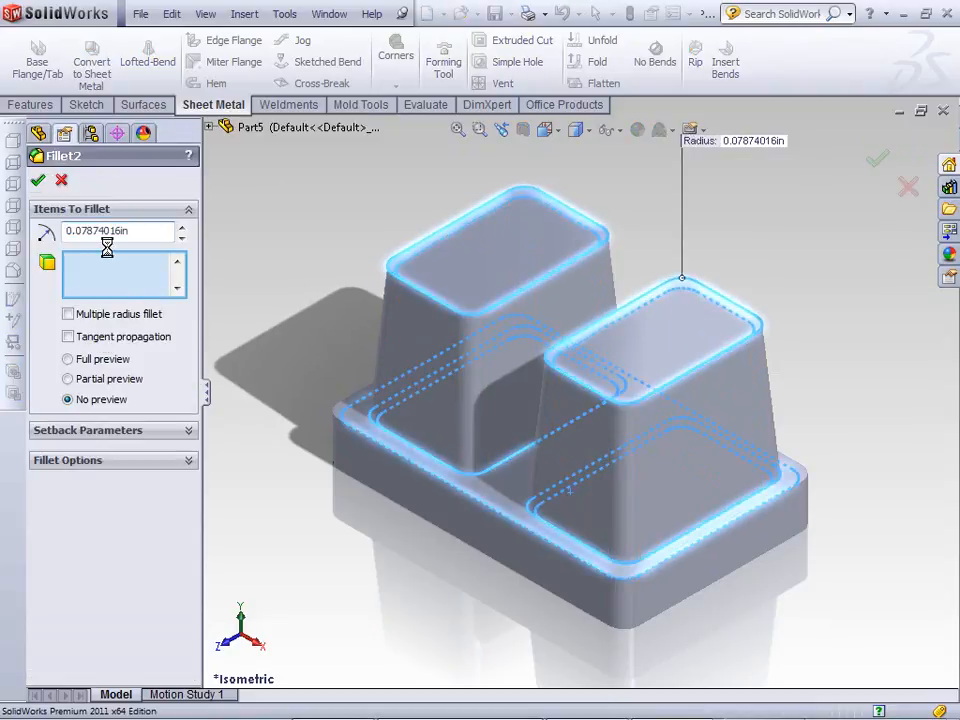
- Inspect Draft1's draft angle, neutral plane and drafted faces in its definition and accept it as is
right_click(80, 325)
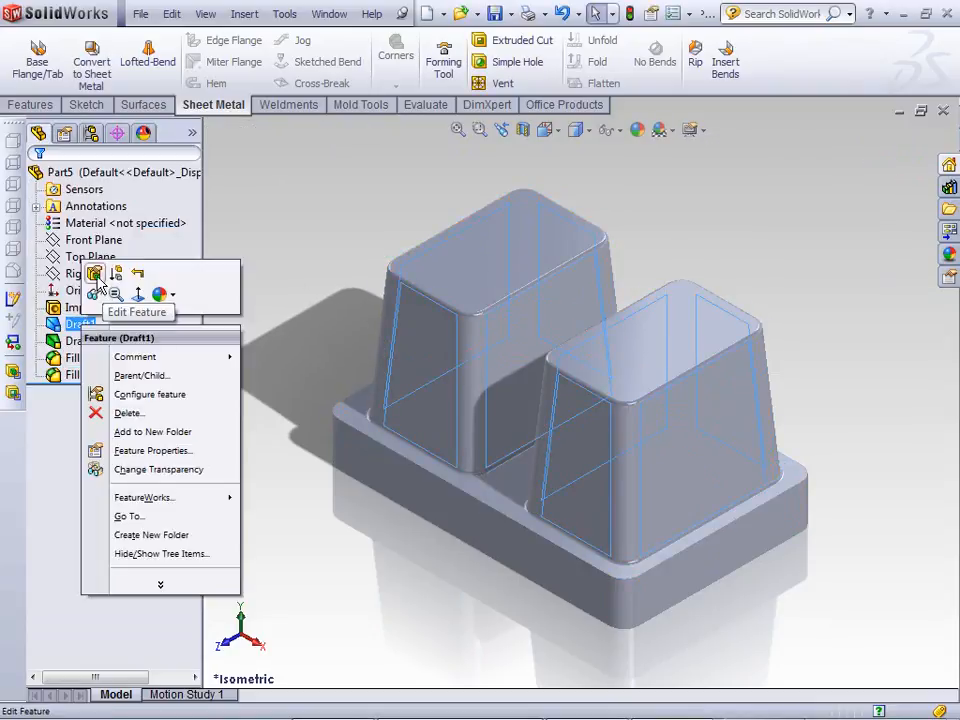
click(97, 289)
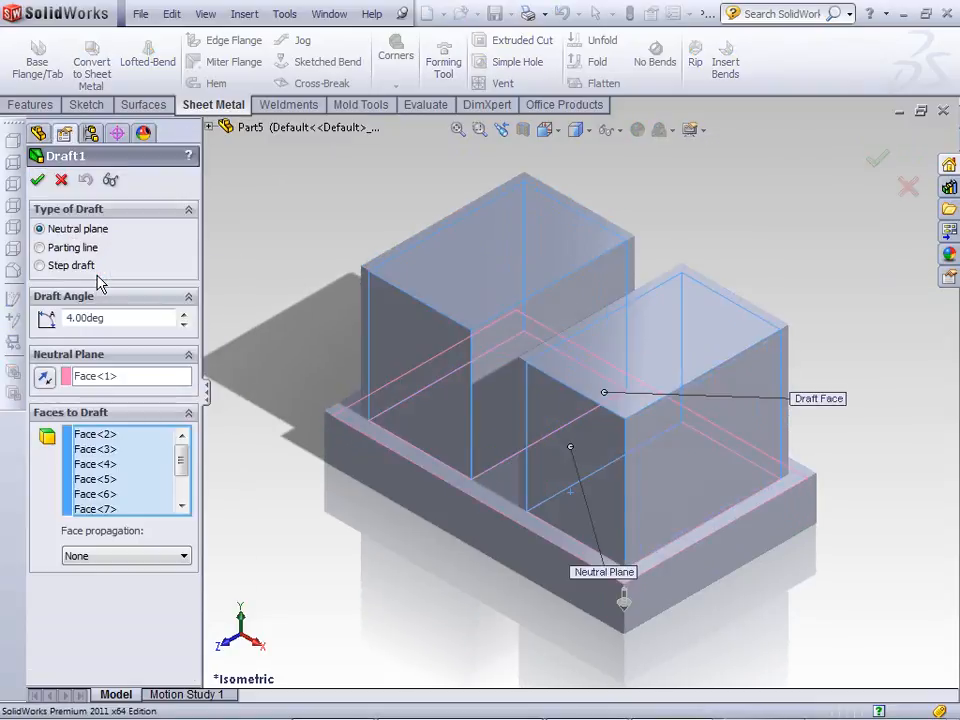
click(38, 184)
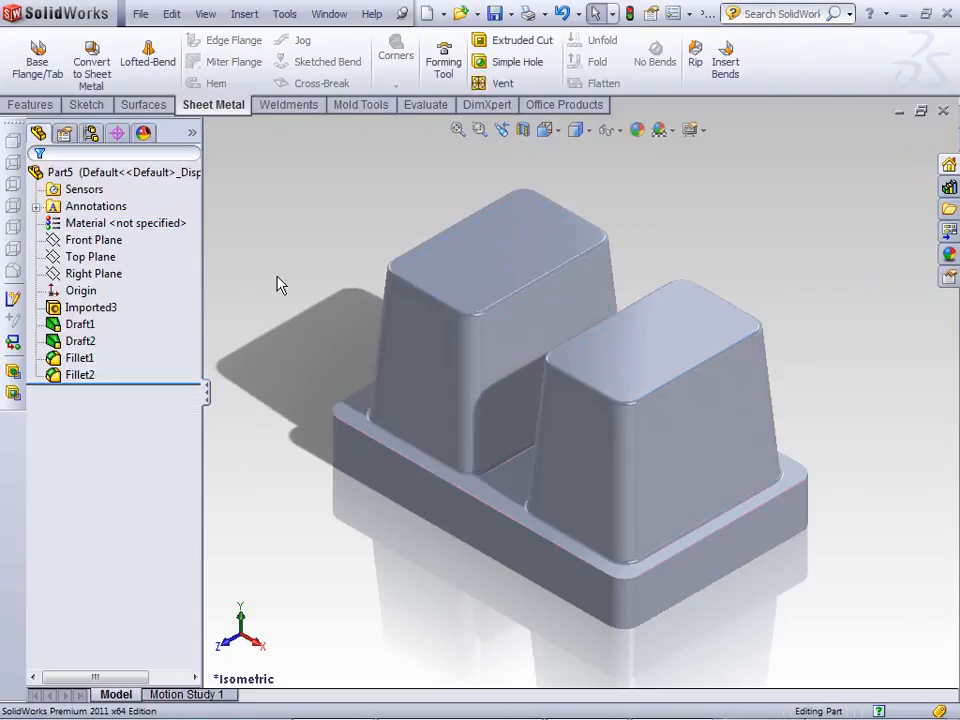
scroll(288, 360, up, 2)
mouse_move(288, 362)
middle_down()
mouse_move(295, 354)
mouse_move(300, 369)
middle_up()
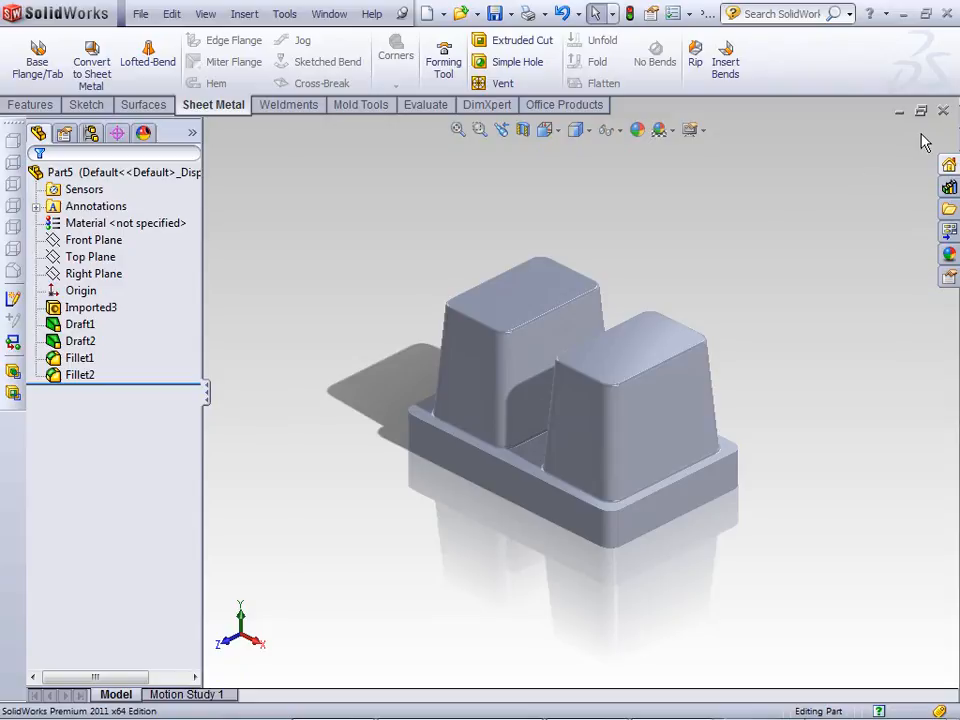
- Close the recognized draft part and the imported featureworks-draft part without saving either
click(943, 110)
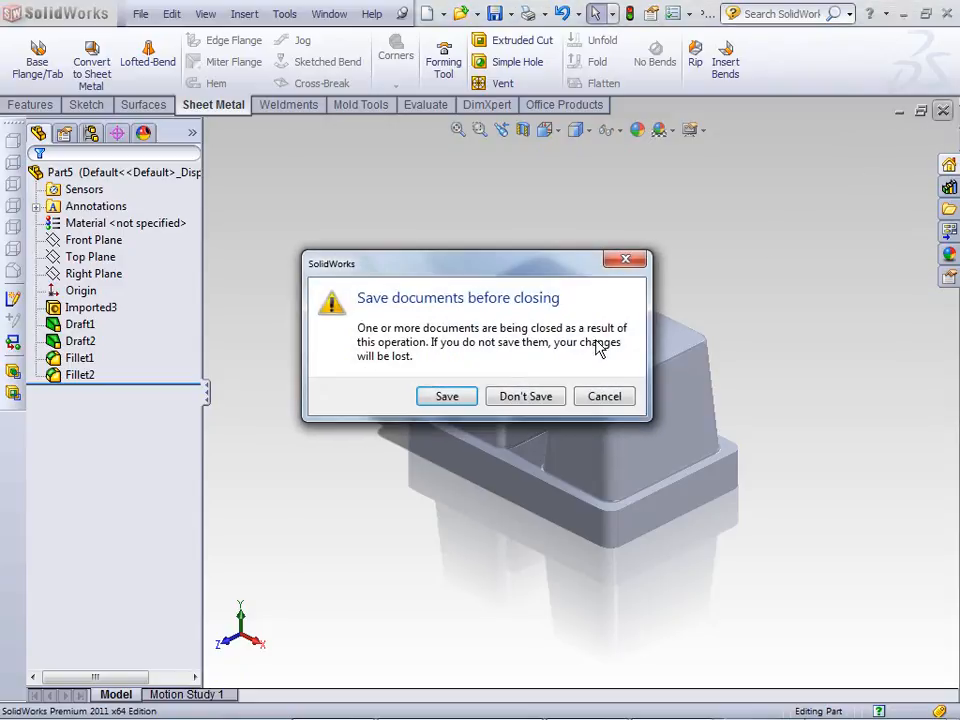
click(521, 395)
click(943, 110)
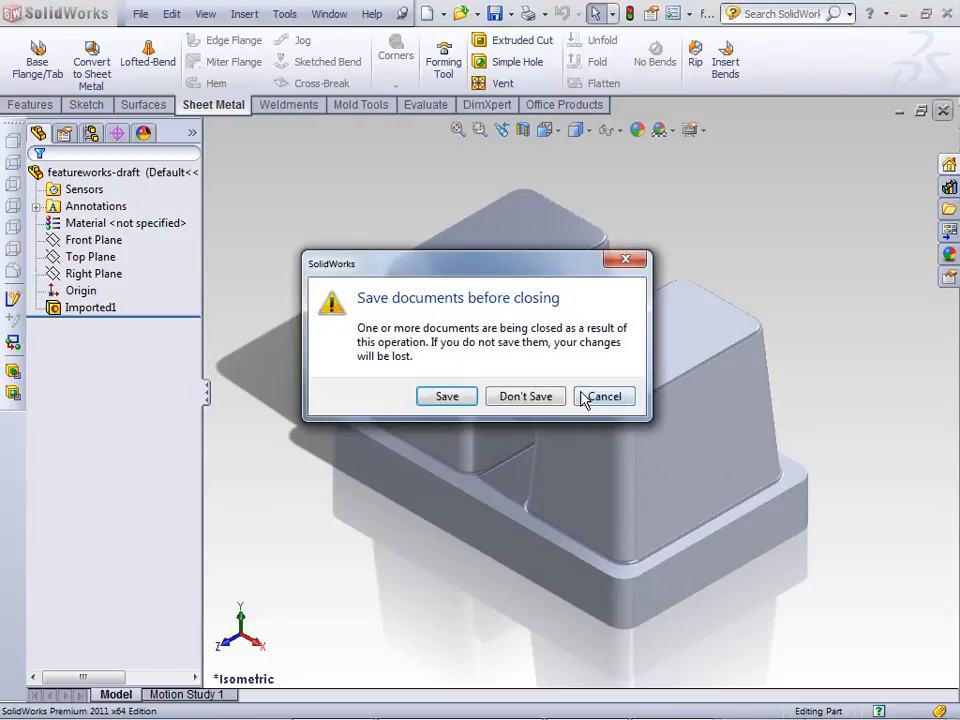
click(524, 395)
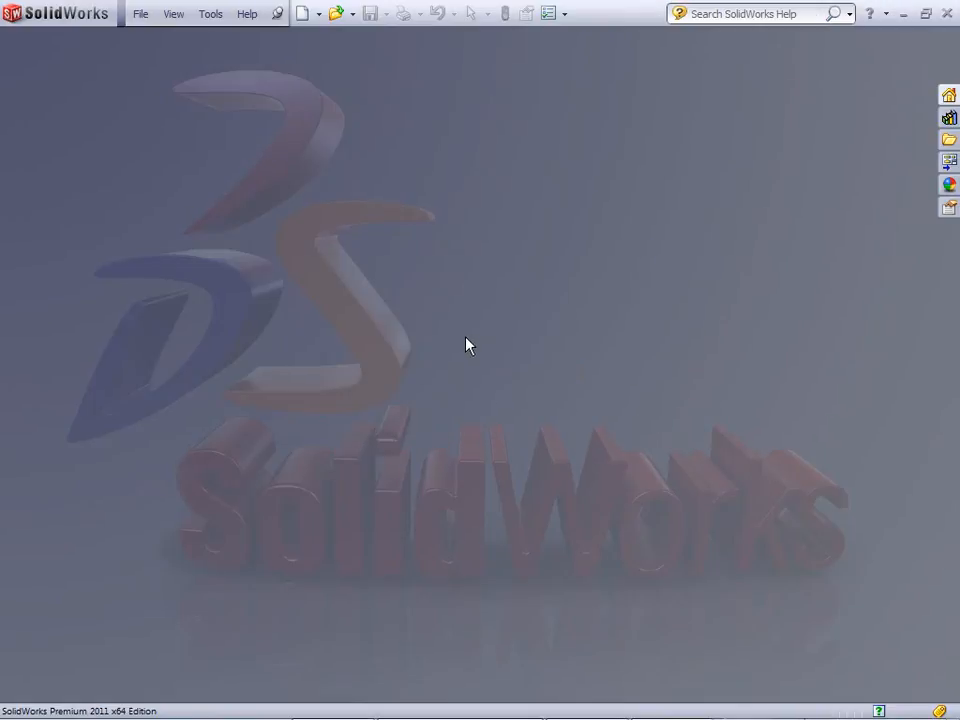
- Switch to the webcast slide presentation and advance to the closing Thank You slide
key(alt+Tab)
key(alt+Tab)
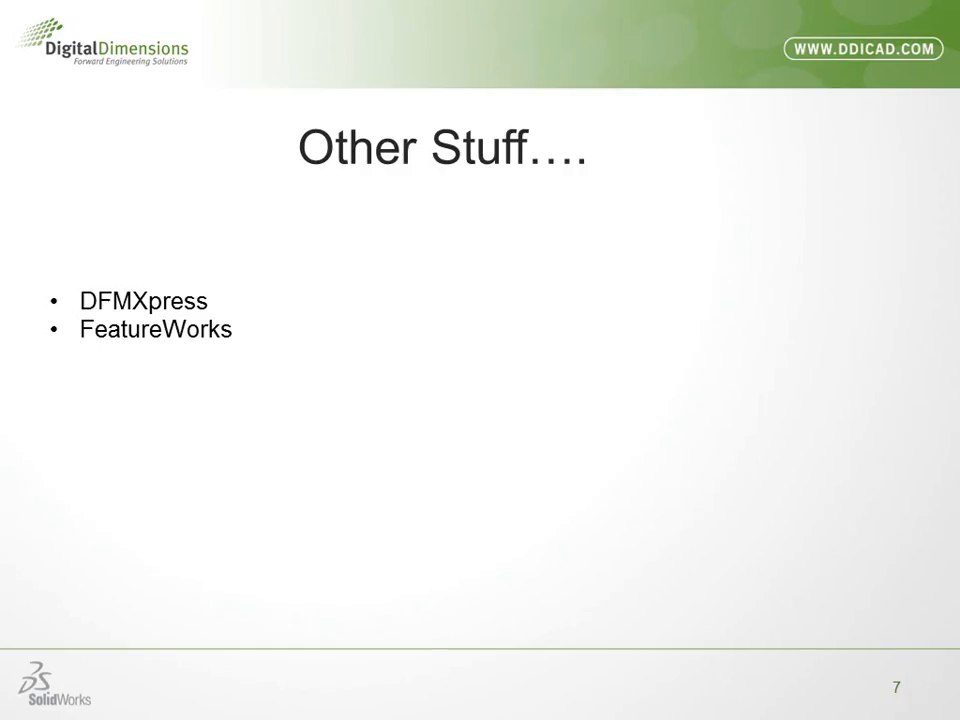
key(Right)
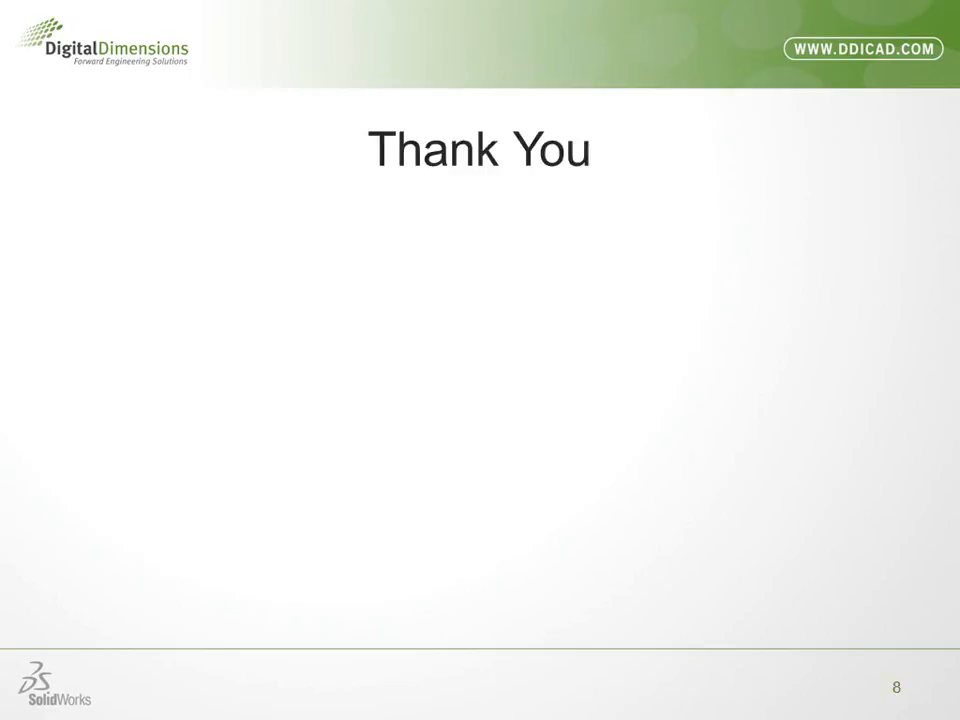